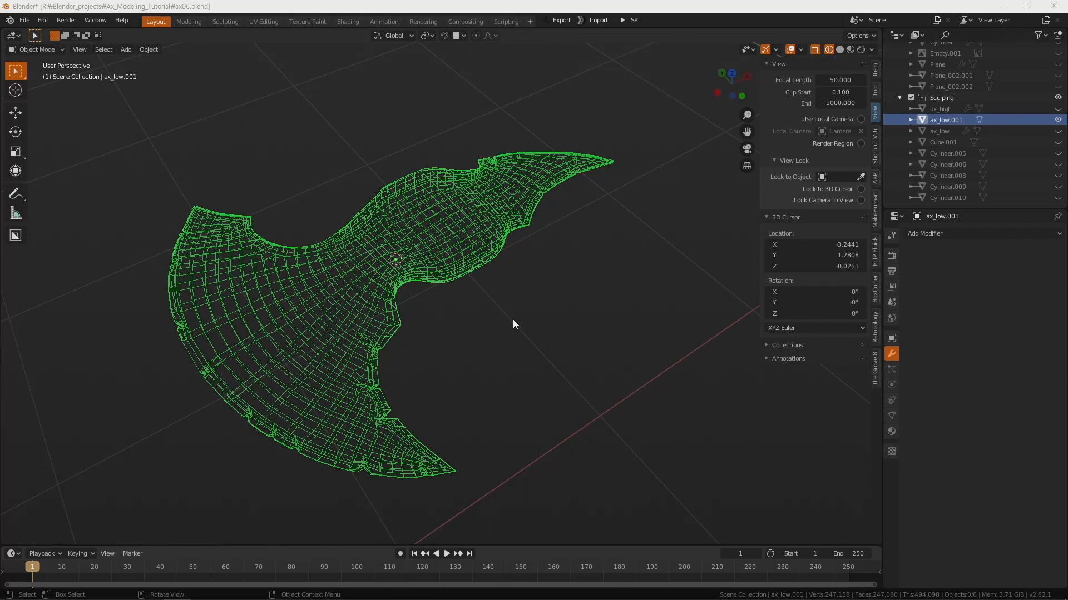
pyautogui.moveTo(453, 328); pyautogui.dragTo(493, 300, button='middle')
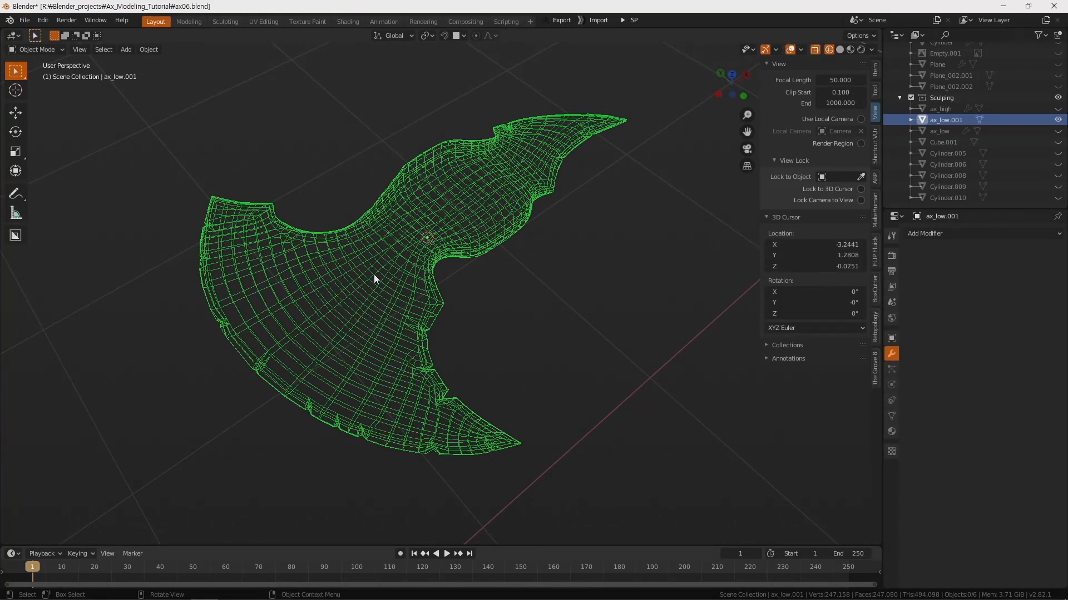
pyautogui.moveTo(387, 302); pyautogui.dragTo(495, 321, button='middle')
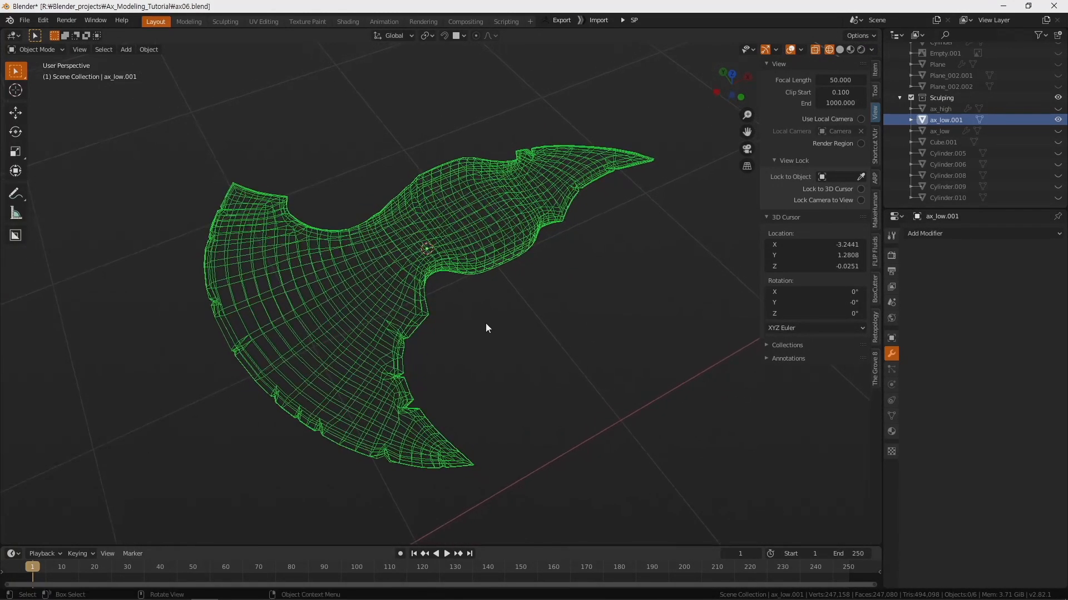
# Switch to Chrome and read the features, usage notes and installation instructions on the blender_addon_substance_painter GitHub page
pyautogui.hotkey('alt', 'Tab')
pyautogui.hotkey('alt', 'Tab')
pyautogui.hotkey('alt', 'Tab')
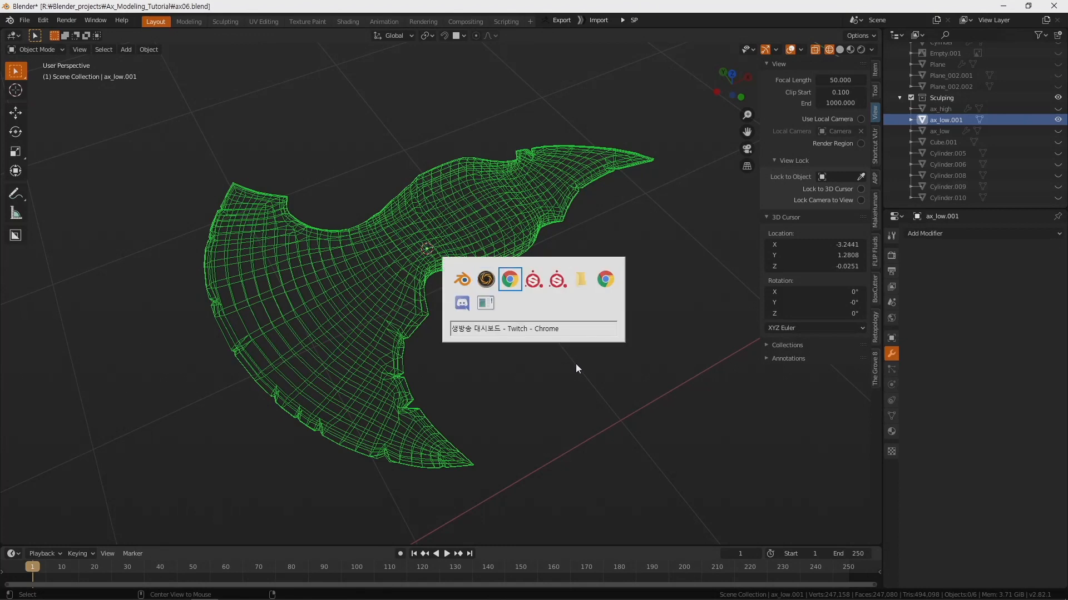
pyautogui.hotkey('alt', 'Tab')
pyautogui.hotkey('alt', 'Tab')
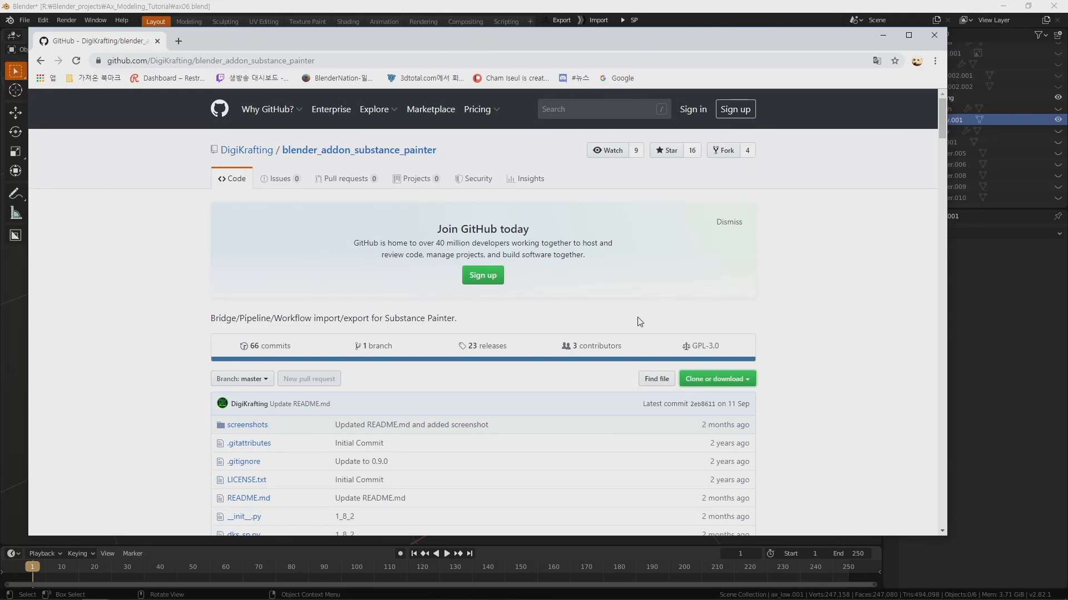
pyautogui.scroll(-2, 643, 324)
pyautogui.scroll(-1, 593, 378)
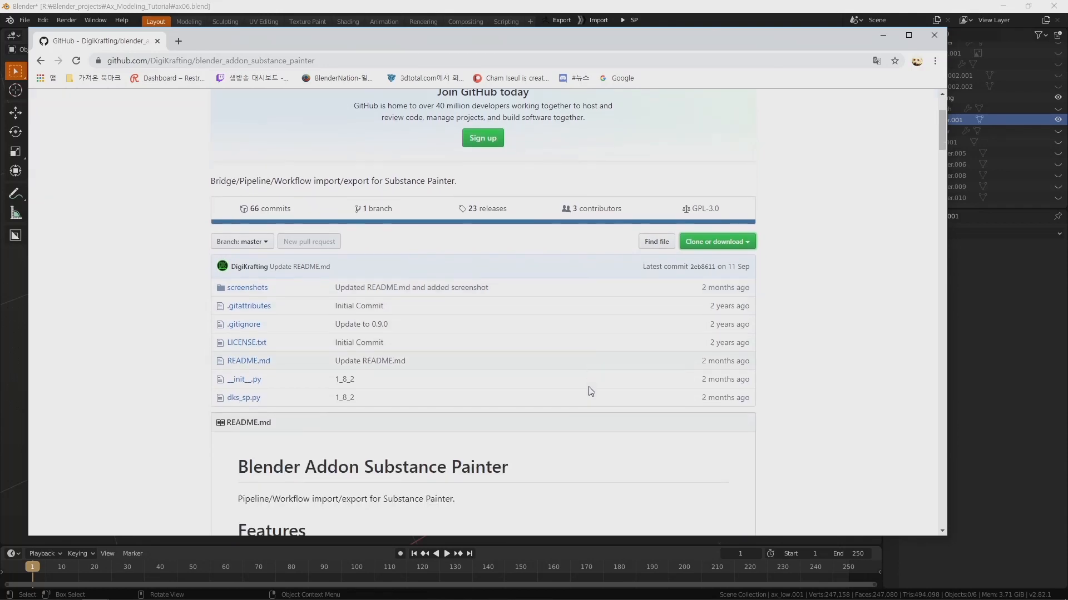
pyautogui.scroll(-1, 591, 392)
pyautogui.scroll(1, 578, 365)
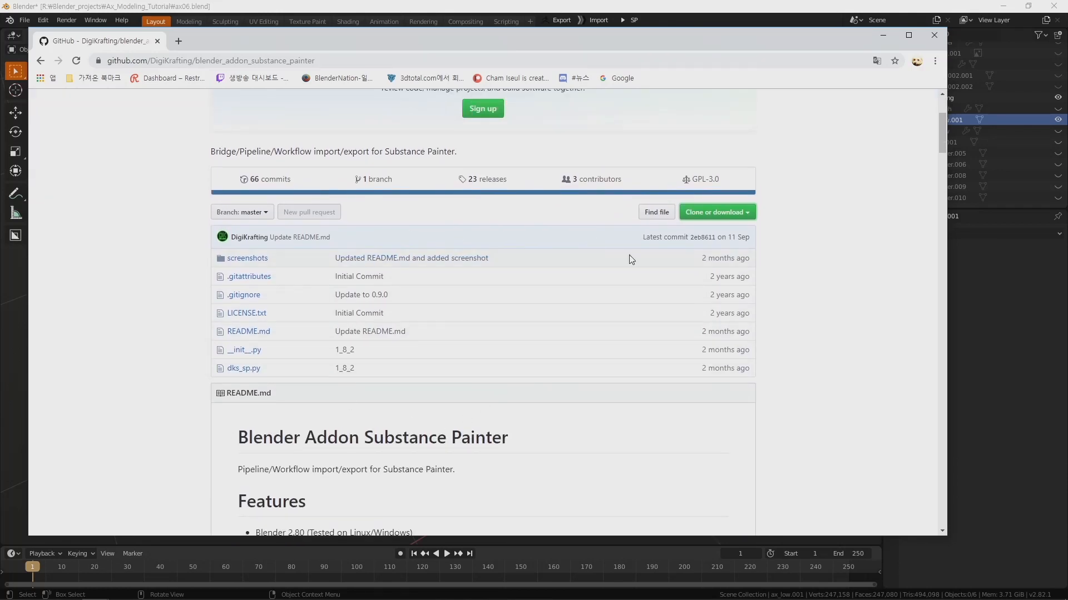
pyautogui.scroll(-3, 493, 420)
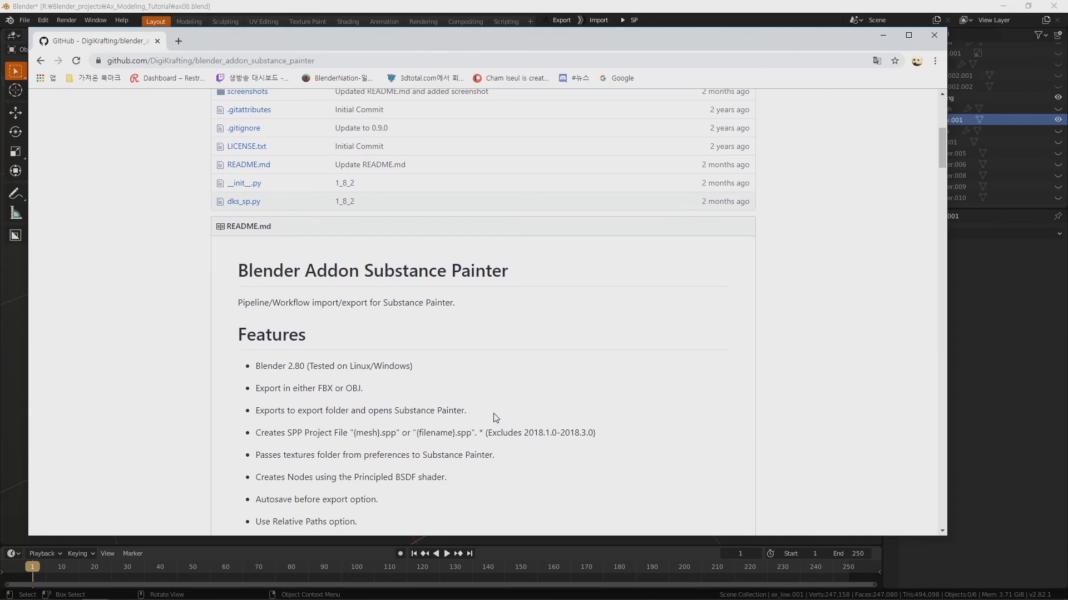
pyautogui.scroll(-2, 496, 418)
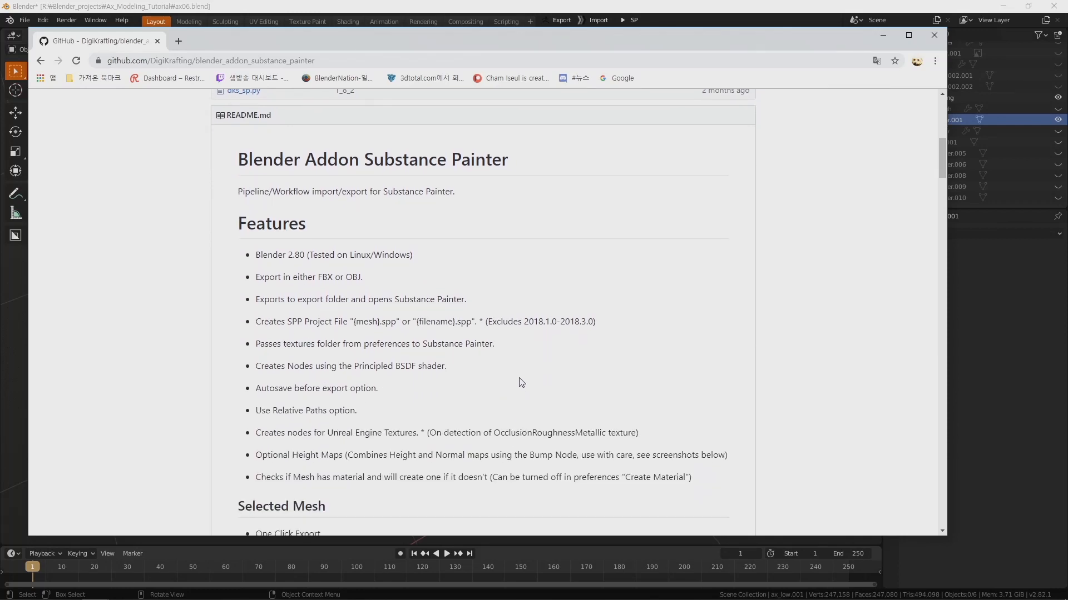
pyautogui.scroll(8, 517, 380)
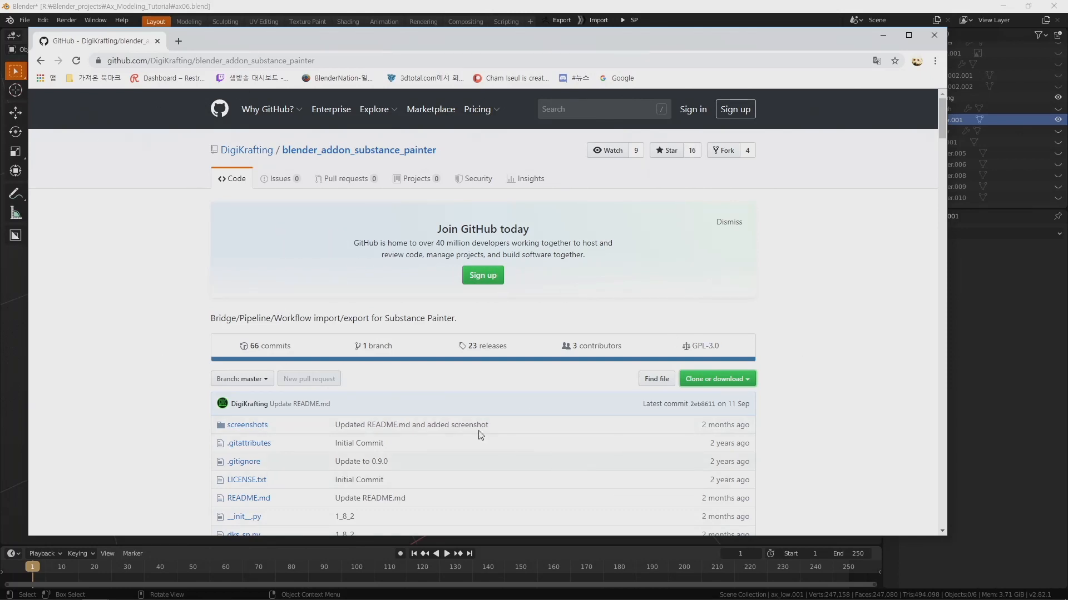
pyautogui.scroll(-4, 591, 396)
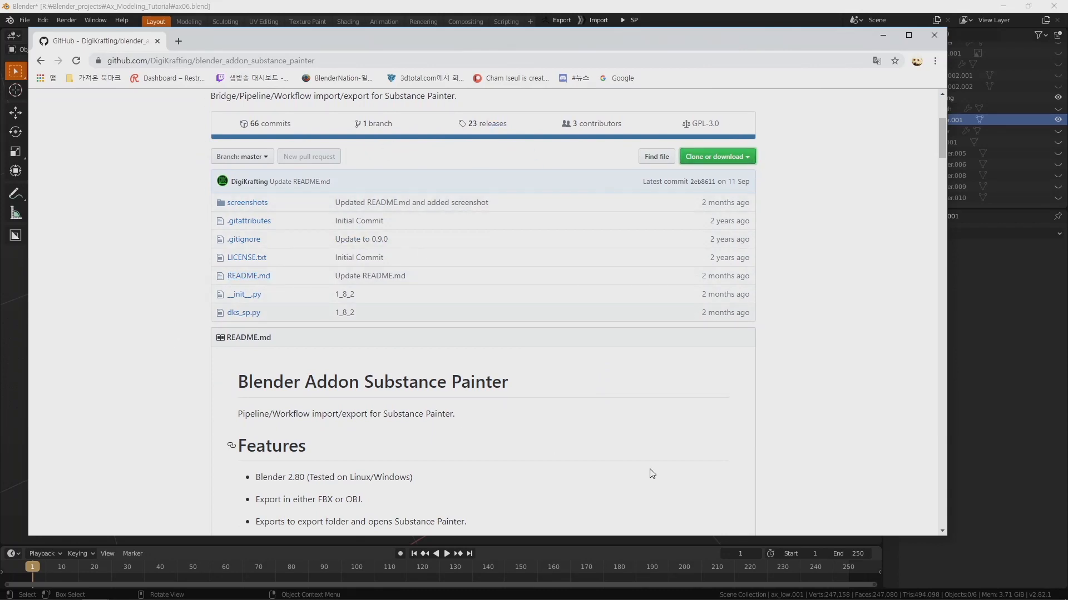
pyautogui.scroll(-10, 616, 465)
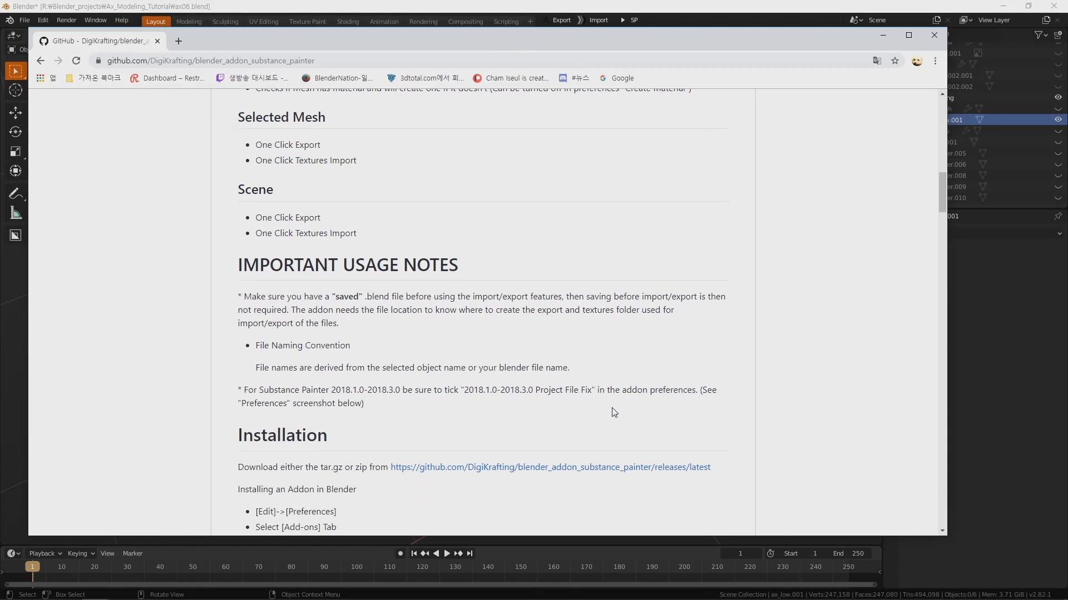
pyautogui.scroll(-2, 615, 412)
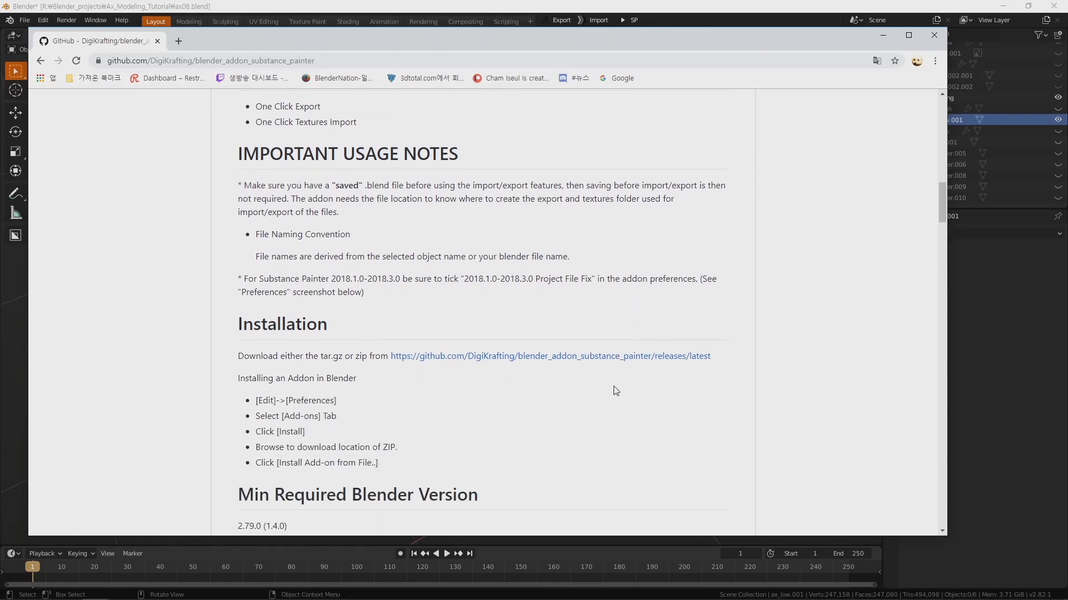
# Return to Blender and examine the wireframe of the low-poly axe blade ax_low.001 from several angles
pyautogui.click(1000, 347)
pyautogui.moveTo(651, 311); pyautogui.dragTo(477, 266, button='middle')
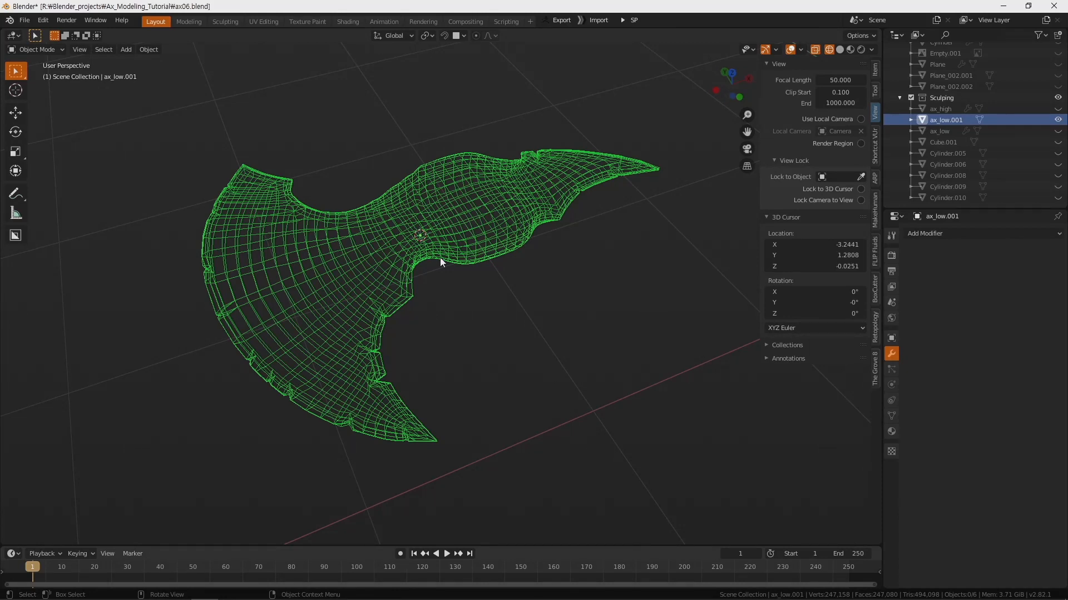
pyautogui.moveTo(422, 292); pyautogui.dragTo(420, 311, button='middle')
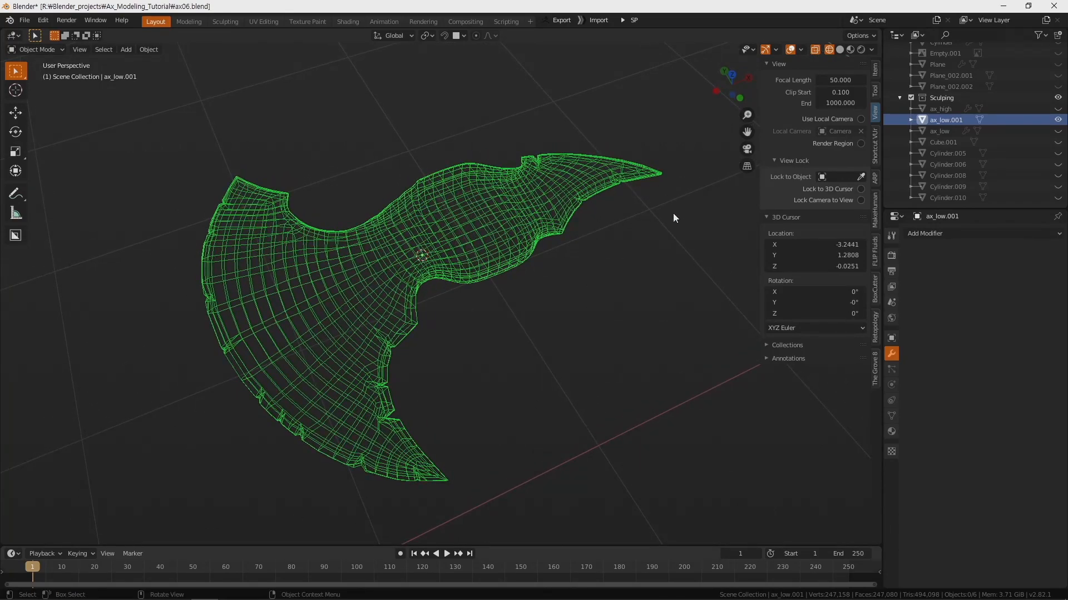
pyautogui.moveTo(456, 278); pyautogui.dragTo(476, 264, button='middle')
pyautogui.scroll(2, 475, 263)
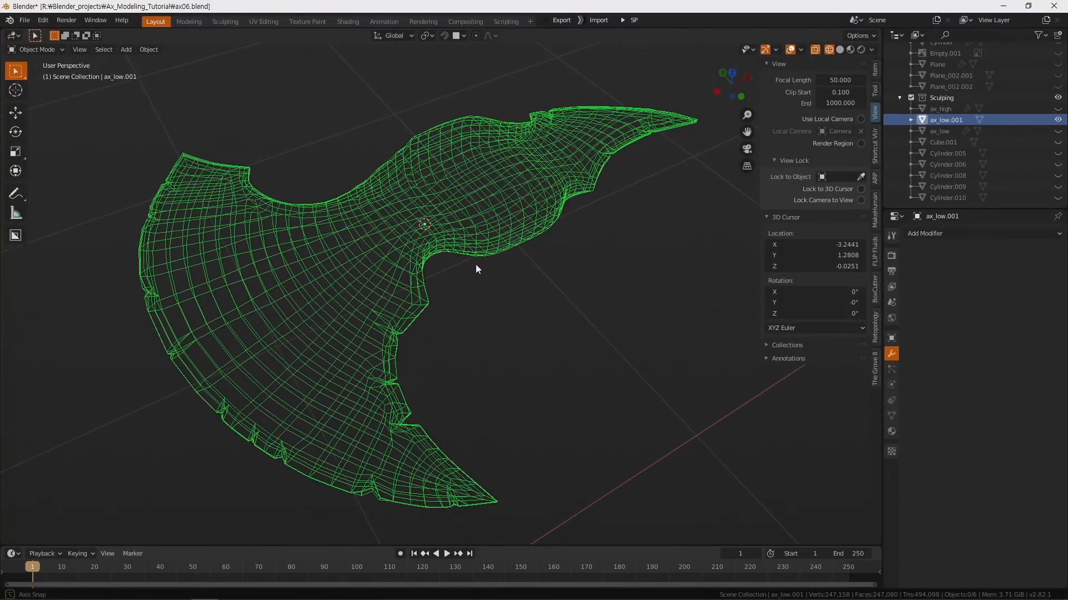
pyautogui.moveTo(480, 279)
pyautogui.mouseDown(button='middle')
pyautogui.moveTo(508, 327)
pyautogui.moveTo(488, 280)
pyautogui.moveTo(490, 289)
pyautogui.moveTo(496, 276)
pyautogui.moveTo(490, 291)
pyautogui.mouseUp(button='middle')
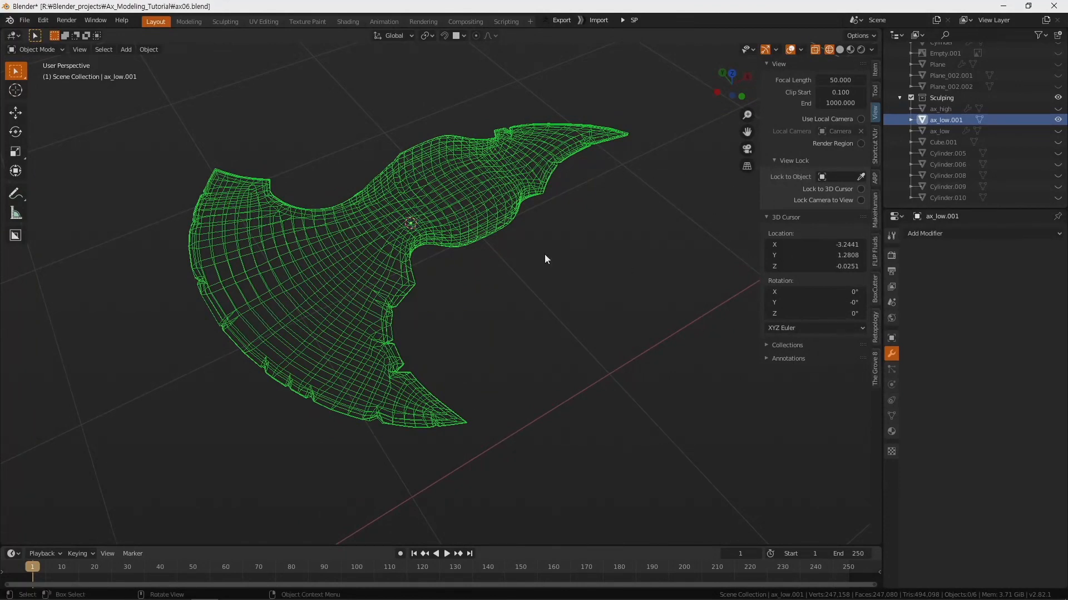
pyautogui.moveTo(399, 312); pyautogui.dragTo(394, 325, button='middle')
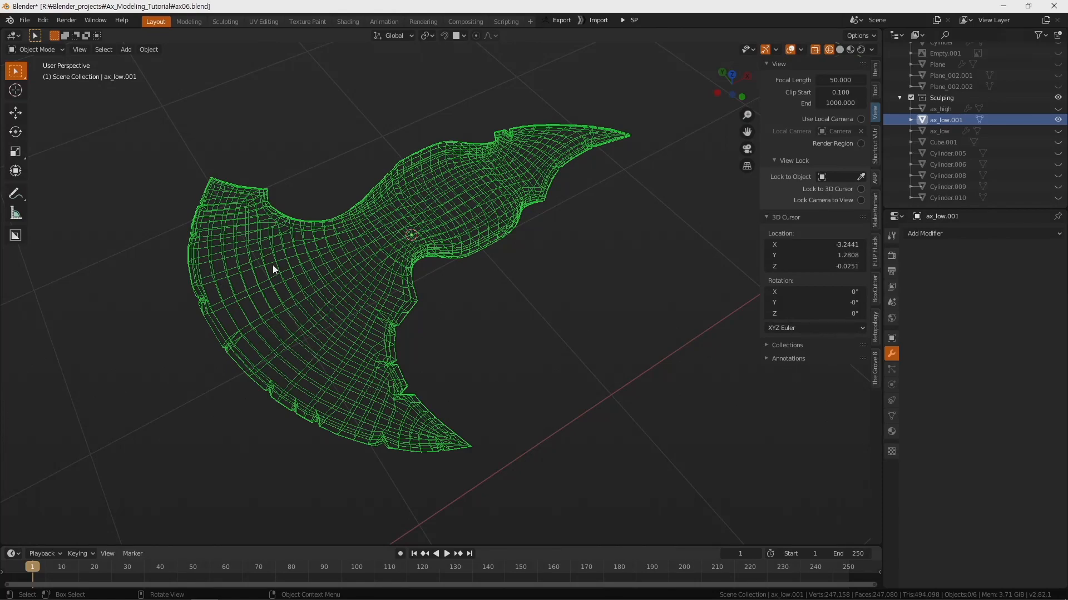
pyautogui.moveTo(396, 328)
pyautogui.mouseDown(button='middle')
pyautogui.moveTo(419, 303)
pyautogui.moveTo(472, 303)
pyautogui.moveTo(403, 322)
pyautogui.mouseUp(button='middle')
pyautogui.moveTo(303, 349); pyautogui.dragTo(442, 311, button='middle')
pyautogui.scroll(3, 444, 311)
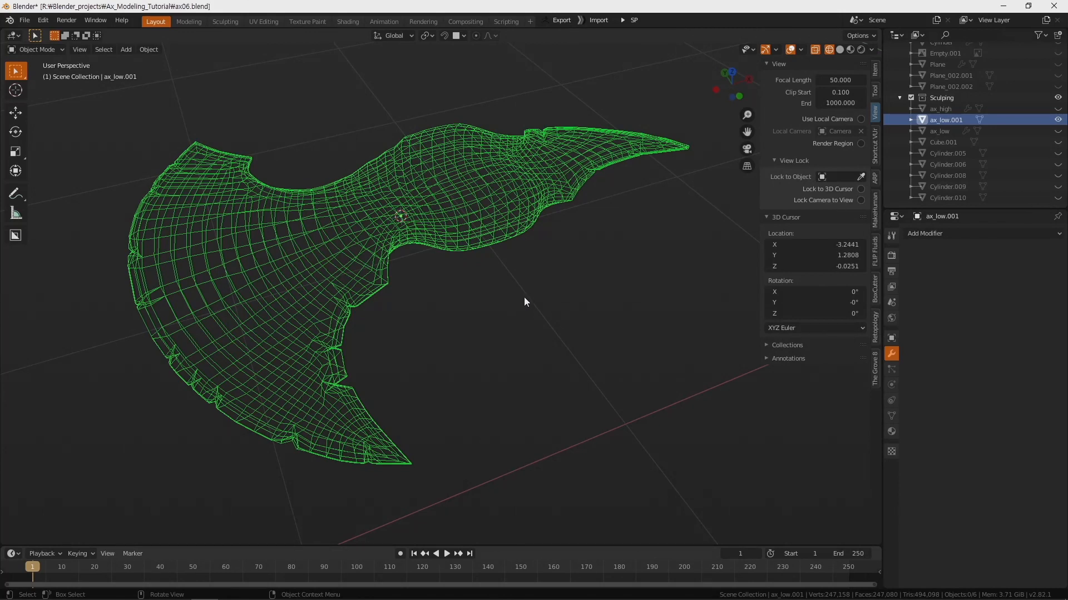
pyautogui.moveTo(519, 314); pyautogui.dragTo(565, 346, button='middle')
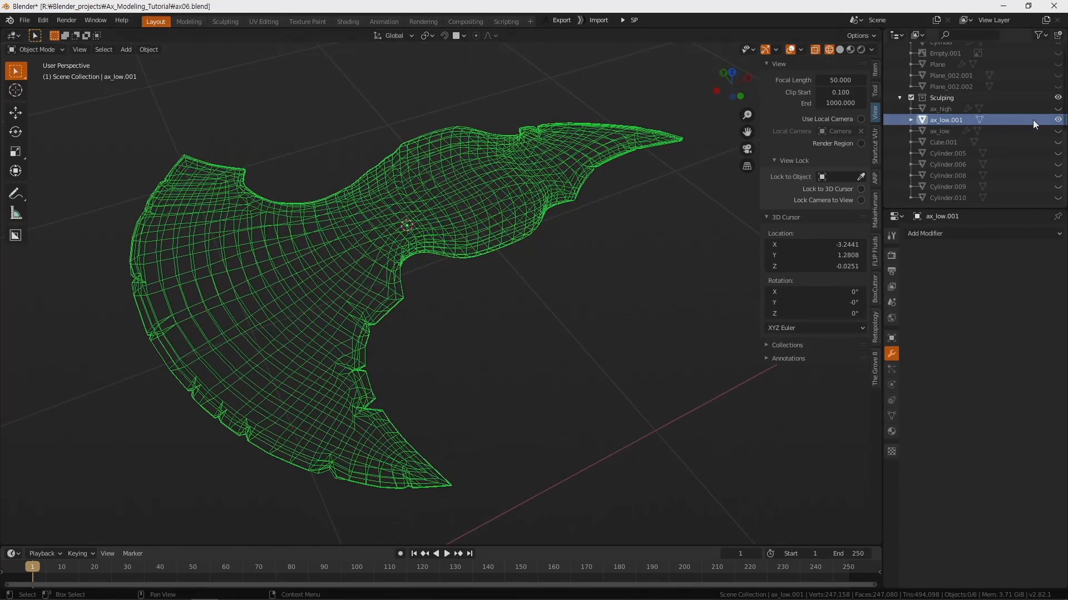
# Hide ax_low.001 and show the high-poly axe blade ax_high in its place
pyautogui.click(1058, 120)
pyautogui.click(1058, 109)
pyautogui.moveTo(485, 244); pyautogui.dragTo(530, 321, button='middle')
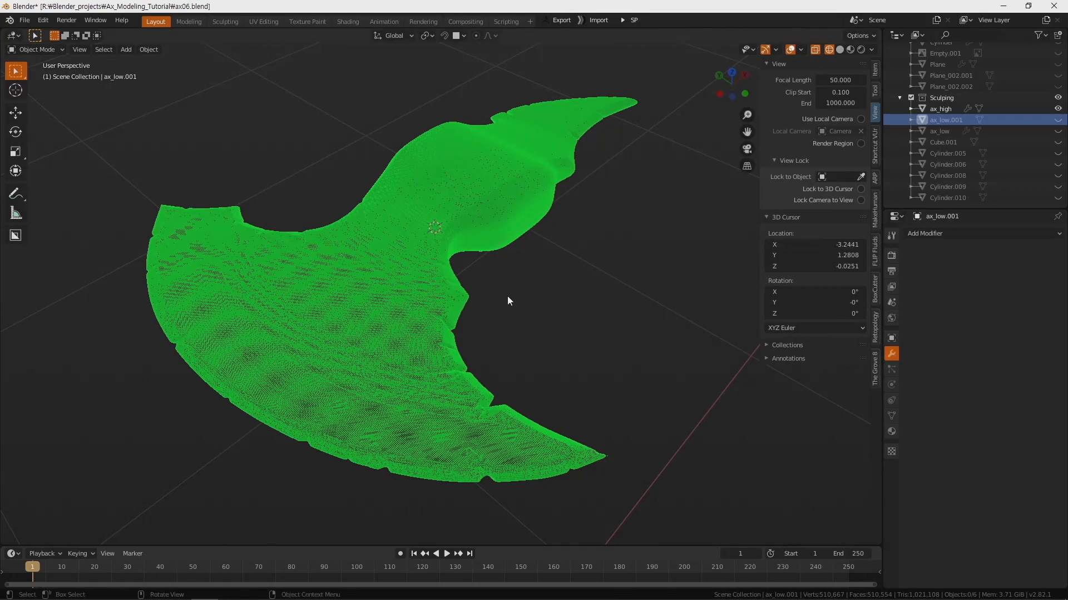
pyautogui.moveTo(507, 295); pyautogui.dragTo(519, 302, button='middle')
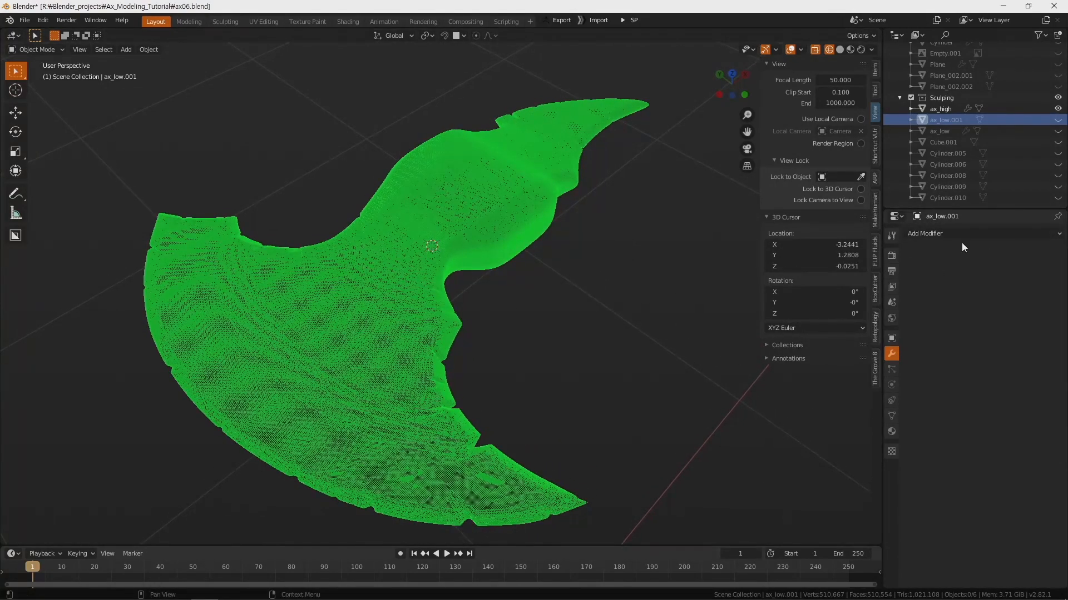
pyautogui.moveTo(580, 315); pyautogui.dragTo(567, 309, button='middle')
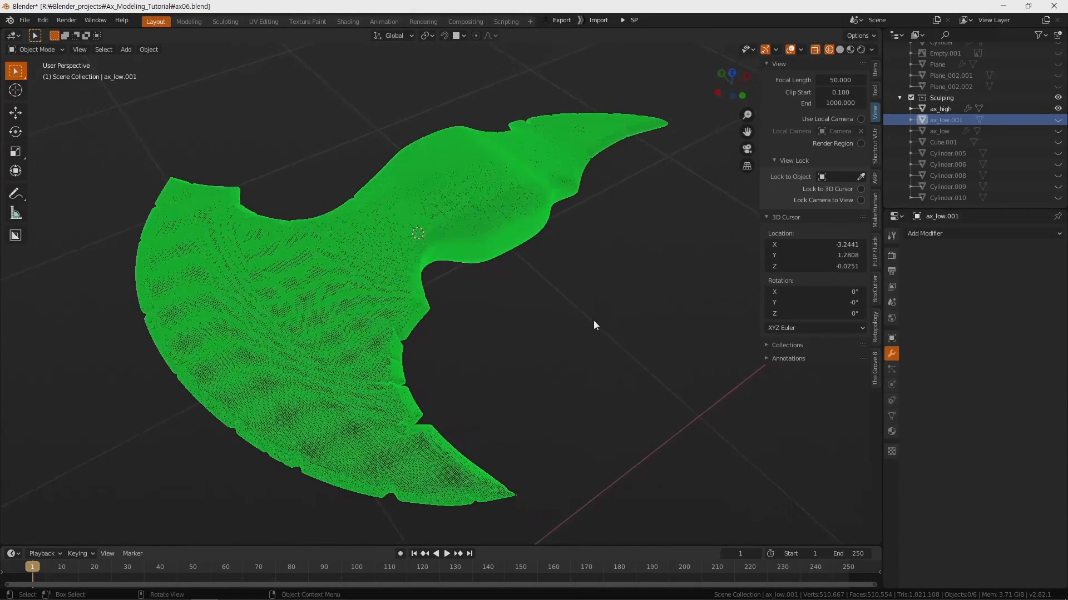
# Switch to Chrome and view the Sculpt-mode-features Branch - Win64 Daily build page on GraphicAll
pyautogui.hotkey('alt', 'Tab')
pyautogui.hotkey('alt', 'Tab')
pyautogui.hotkey('alt', 'Tab')
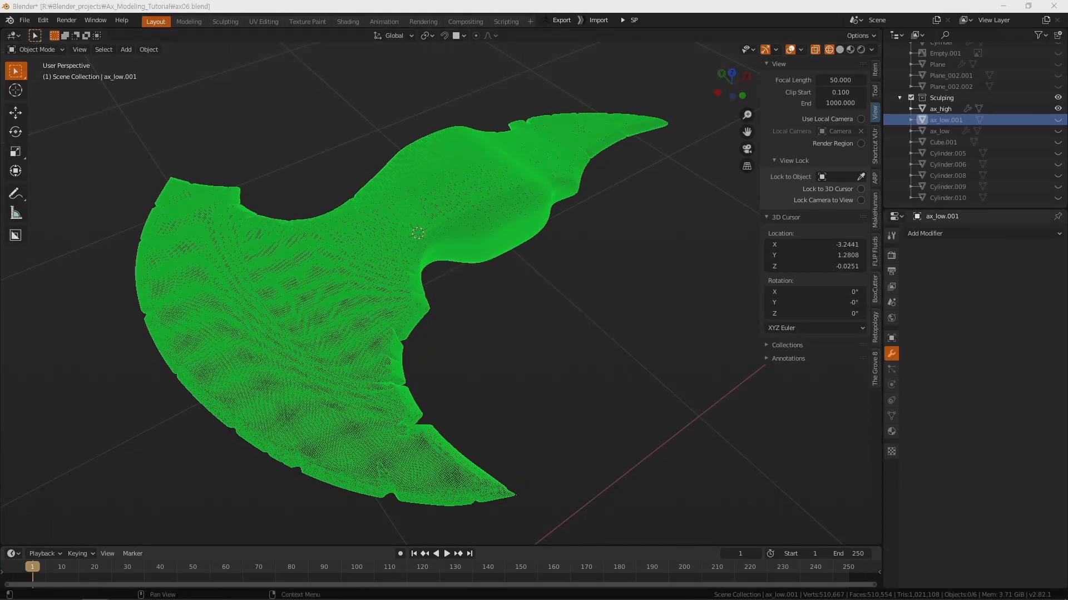
pyautogui.hotkey('alt', 'Tab')
pyautogui.hotkey('alt', 'Tab')
pyautogui.hotkey('alt', 'Tab')
pyautogui.hotkey('alt', 'Tab')
pyautogui.hotkey('alt', 'Tab')
pyautogui.hotkey('alt', 'Tab')
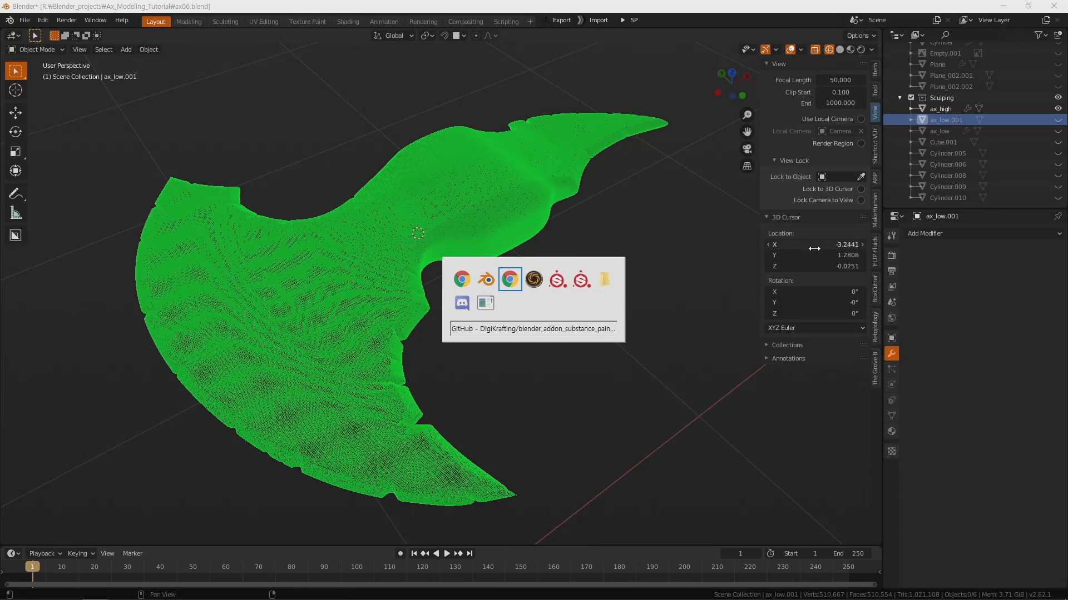
pyautogui.hotkey('alt', 'Tab')
pyautogui.hotkey('alt', 'Tab')
pyautogui.hotkey('alt', 'Tab')
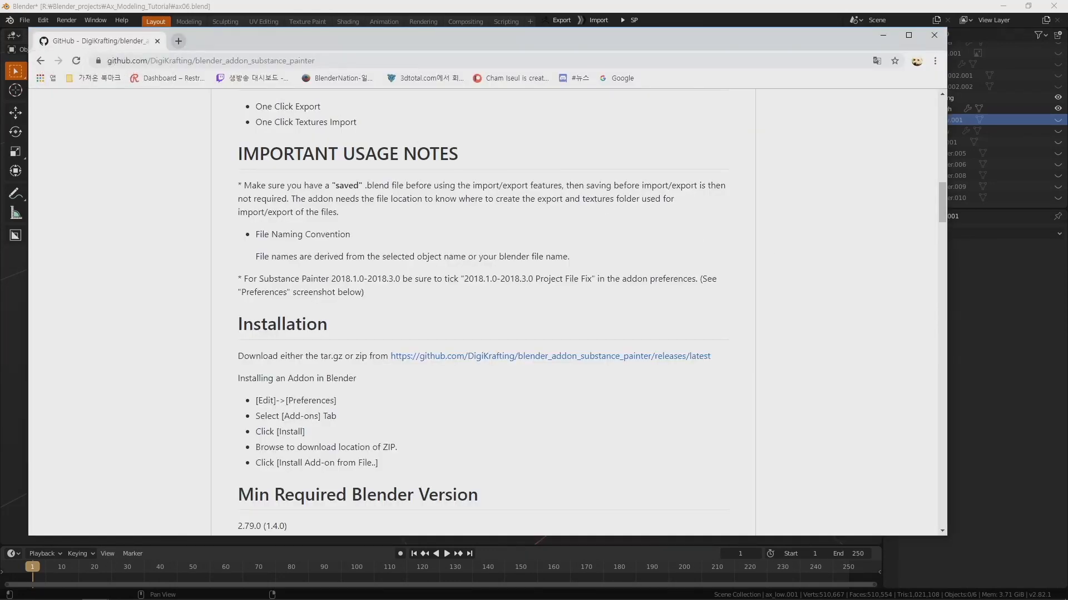
pyautogui.hotkey('alt', 'Tab')
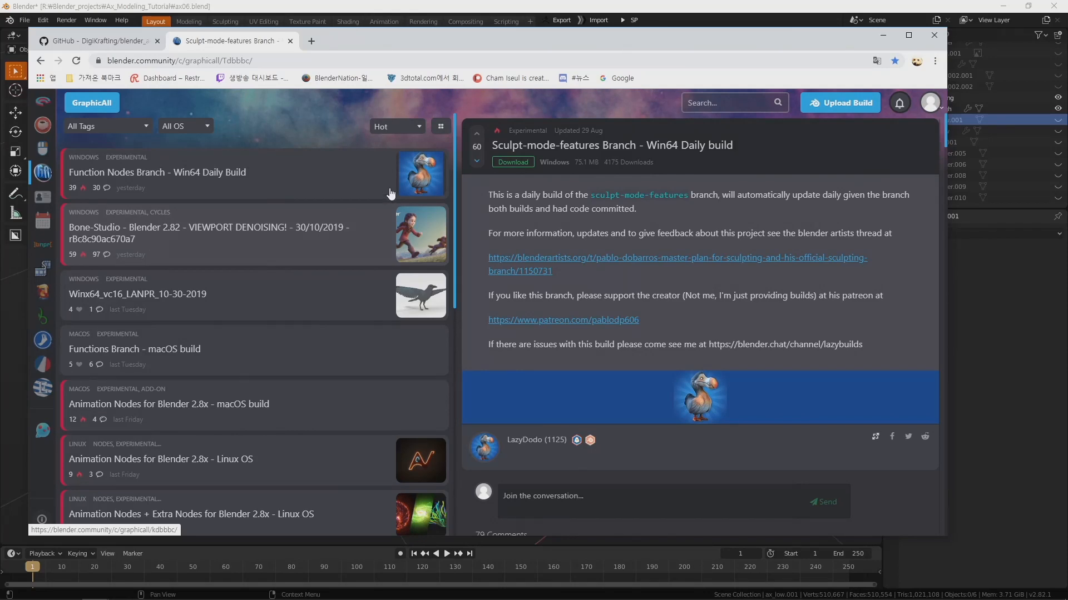
# Return to Blender and add a Monkey mesh to the scene
pyautogui.click(996, 310)
pyautogui.click(942, 234)
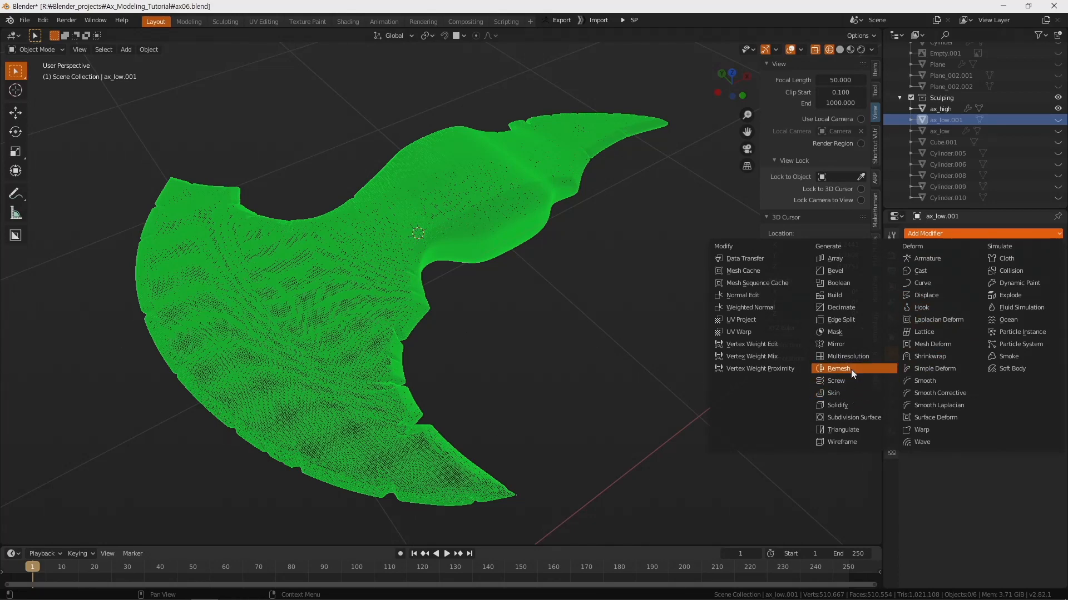
pyautogui.moveTo(568, 321); pyautogui.dragTo(502, 291, button='middle')
pyautogui.hotkey('shift', 'a')
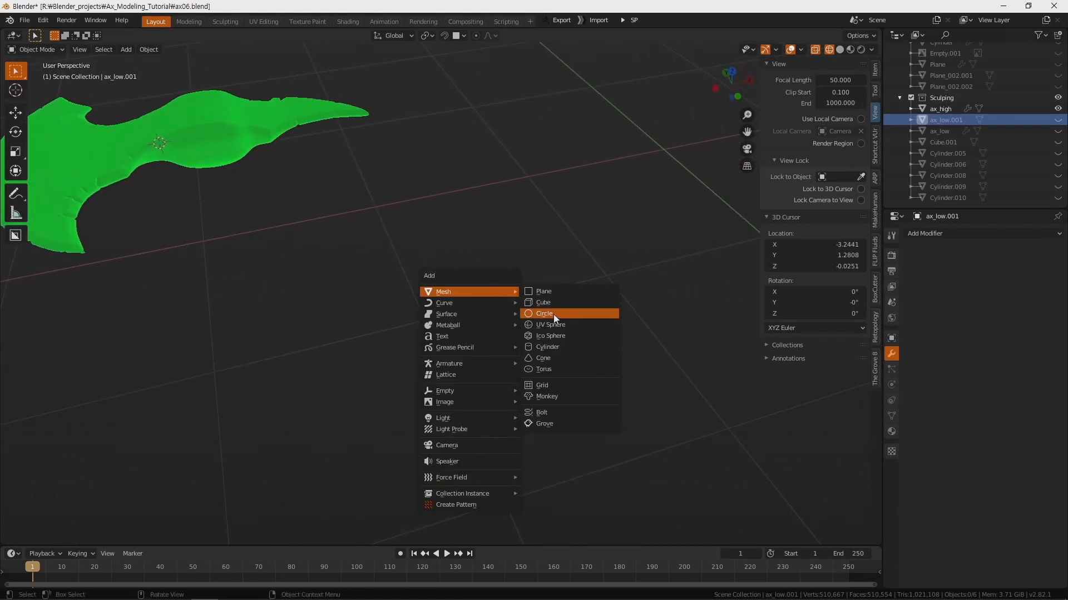
pyautogui.click(569, 400)
# Move the monkey head off the axe blade to the open space beside it
pyautogui.moveTo(548, 362); pyautogui.dragTo(526, 303, button='middle')
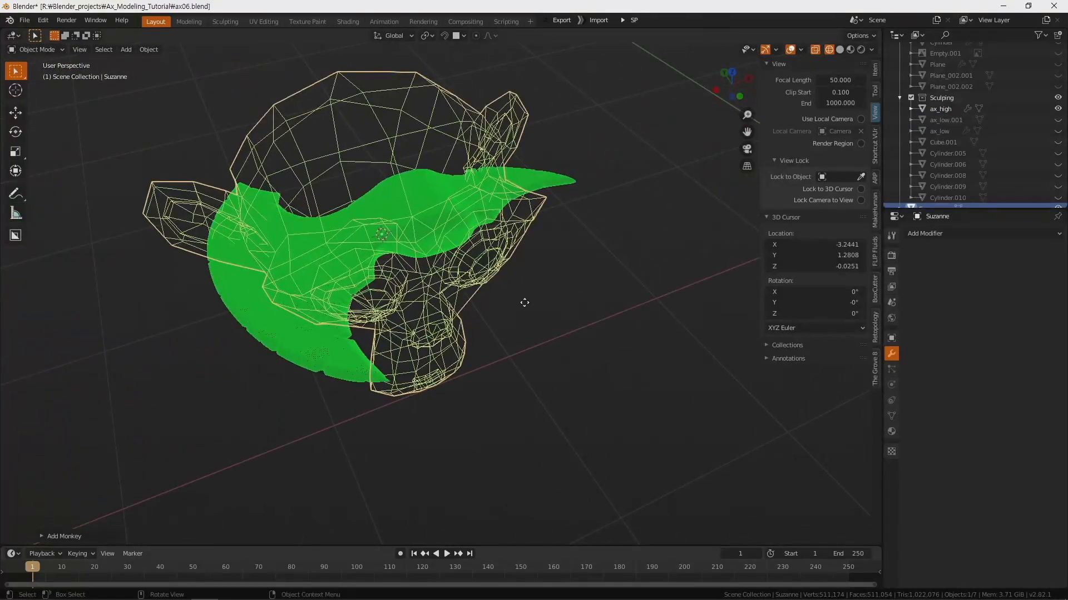
pyautogui.press('g')
pyautogui.click(708, 381)
pyautogui.moveTo(708, 381); pyautogui.dragTo(704, 324, button='middle')
pyautogui.scroll(3, 561, 322)
pyautogui.rightClick(649, 292)
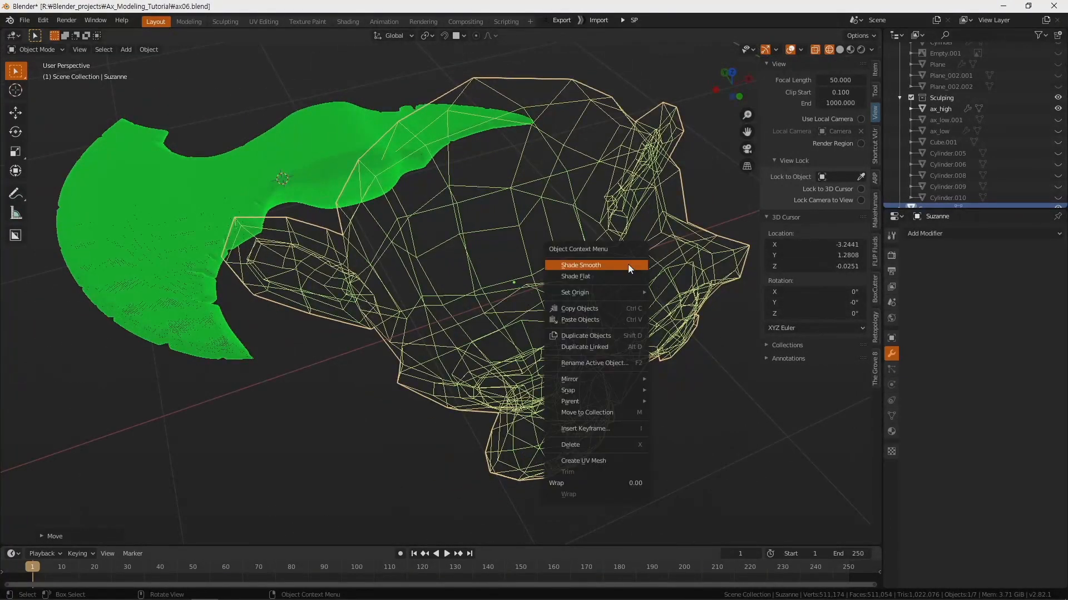
# Add a Subdivision Surface modifier to the monkey head, with Adaptive enabled and the viewport levels set to 3
pyautogui.click(939, 234)
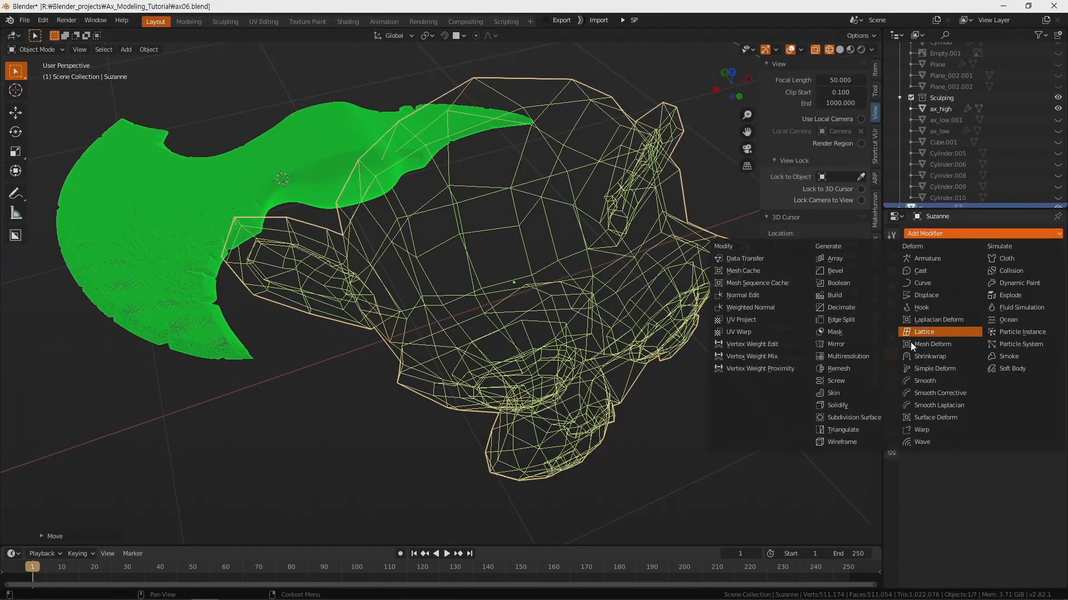
pyautogui.click(842, 414)
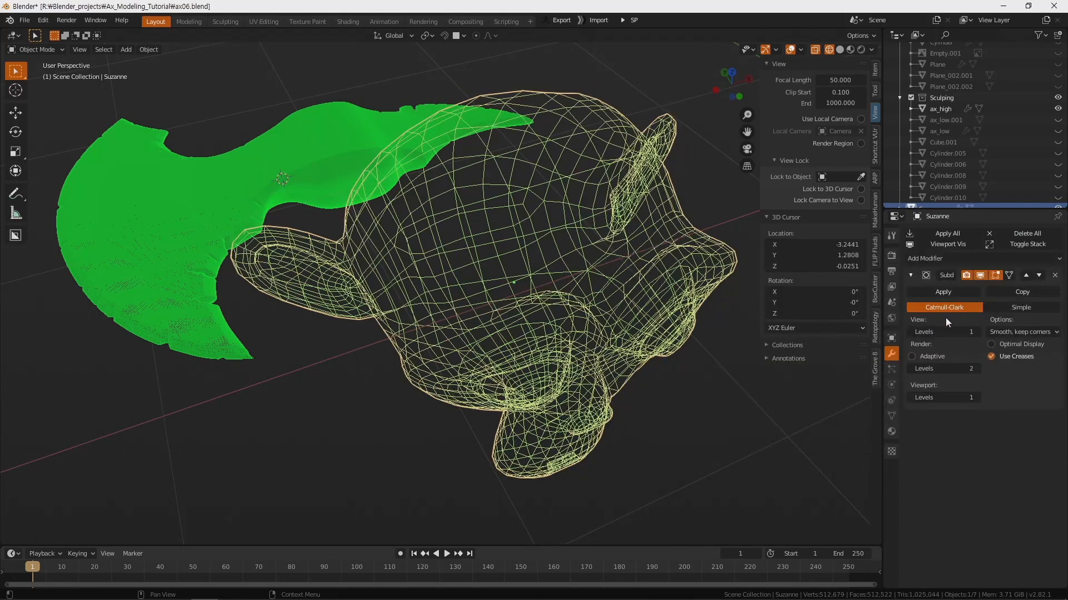
pyautogui.click(963, 356)
pyautogui.click(976, 398)
pyautogui.click(976, 398)
pyautogui.click(977, 398)
pyautogui.click(977, 398)
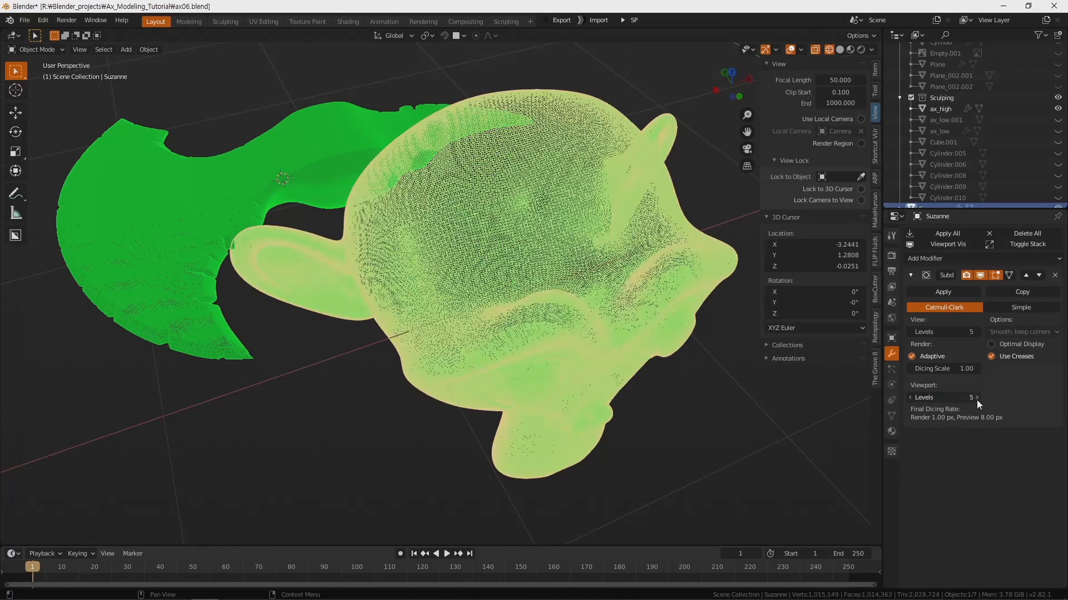
pyautogui.click(910, 398)
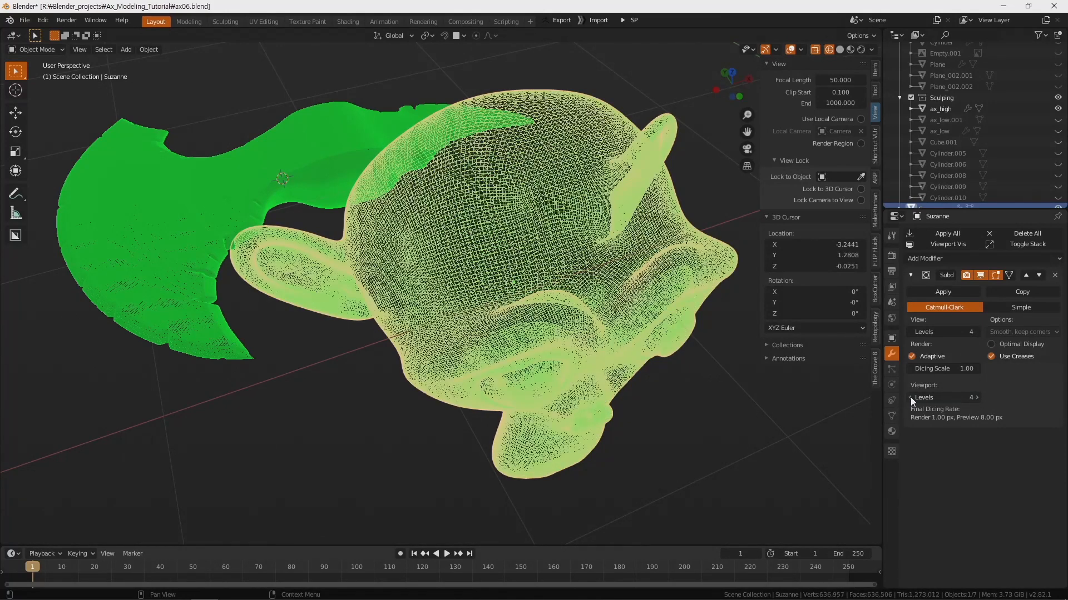
pyautogui.click(909, 397)
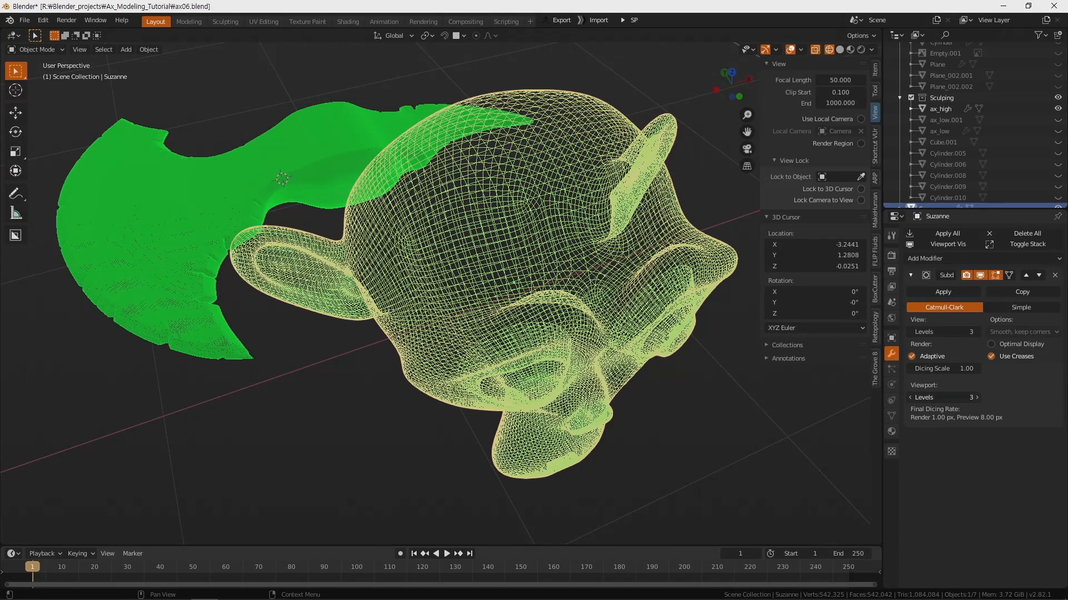
# Raise the monkey head's viewport subdivision by one level and apply the Subdivision Surface modifier
pyautogui.click(976, 398)
pyautogui.moveTo(640, 307); pyautogui.dragTo(618, 296, button='middle')
pyautogui.click(933, 291)
# Add a Remesh modifier to the monkey head and set its mode to Voxel
pyautogui.click(968, 234)
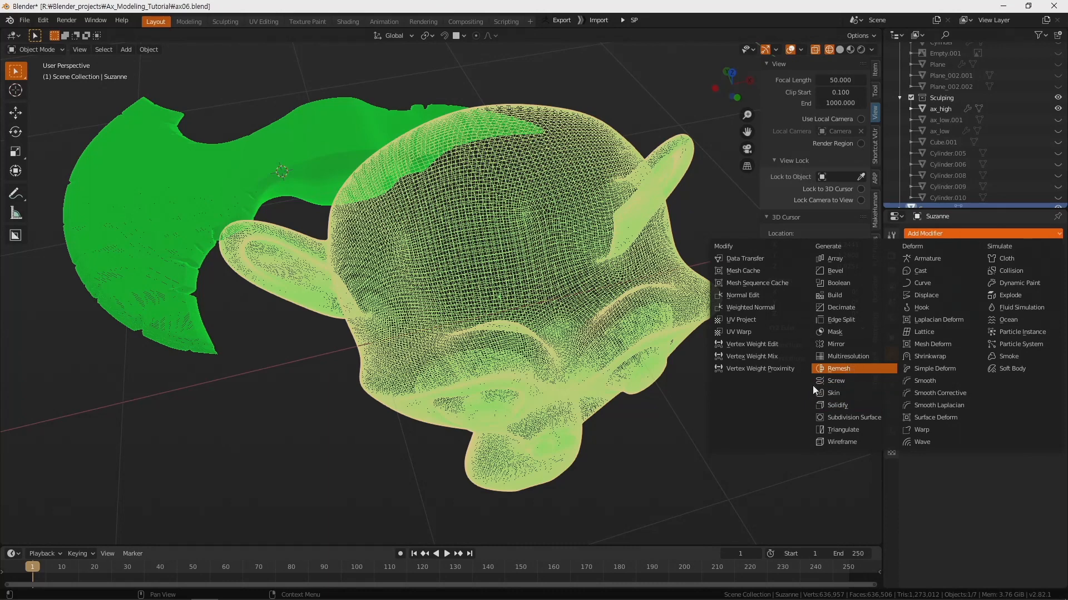
pyautogui.click(849, 369)
pyautogui.moveTo(565, 357); pyautogui.dragTo(606, 359, button='middle')
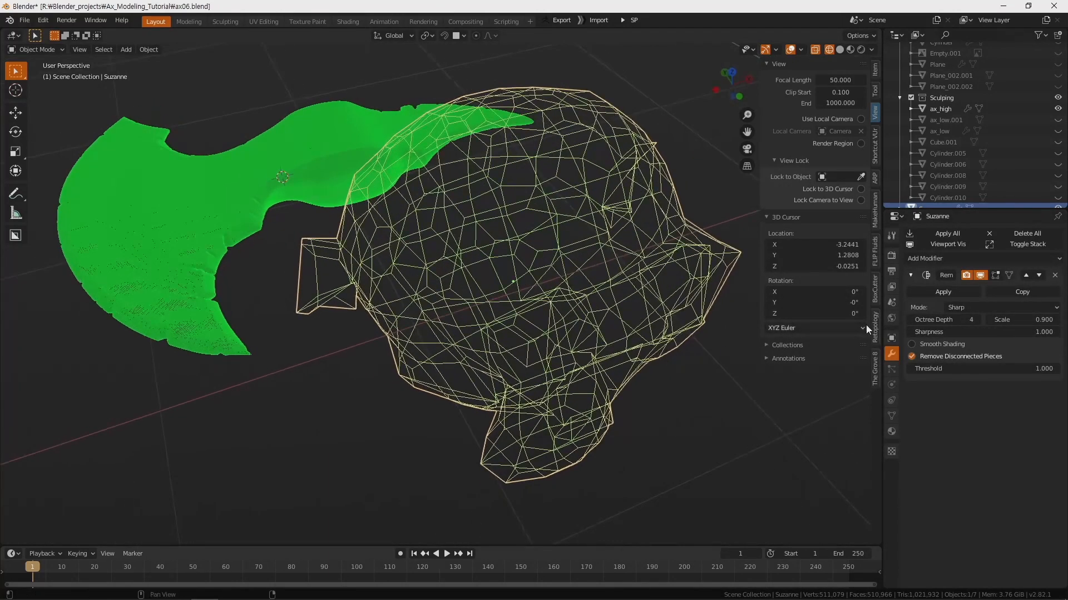
pyautogui.click(989, 309)
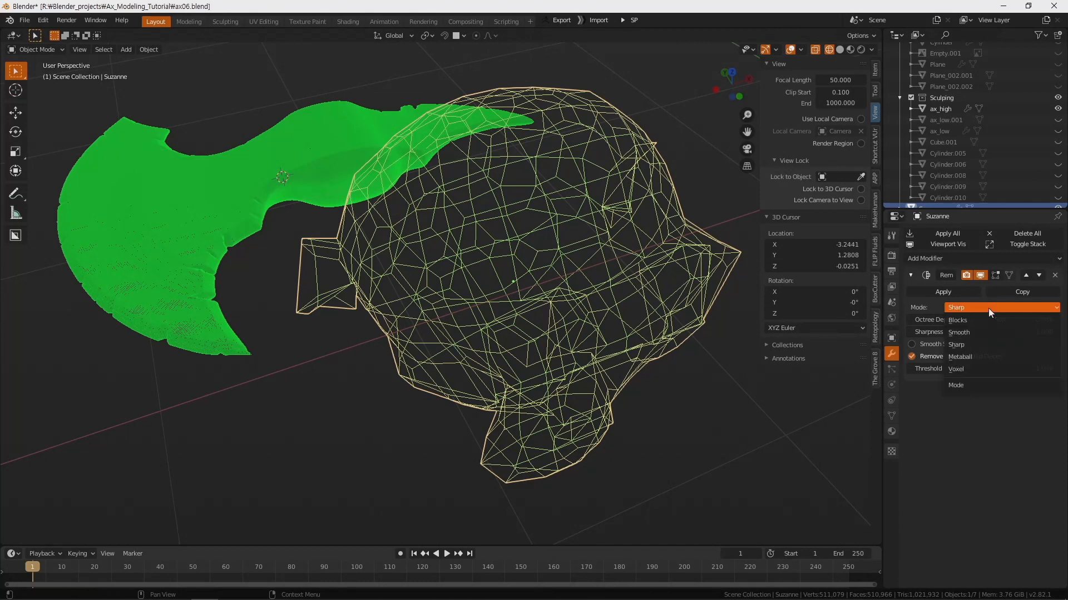
pyautogui.click(983, 366)
pyautogui.moveTo(695, 311); pyautogui.dragTo(723, 267, button='middle')
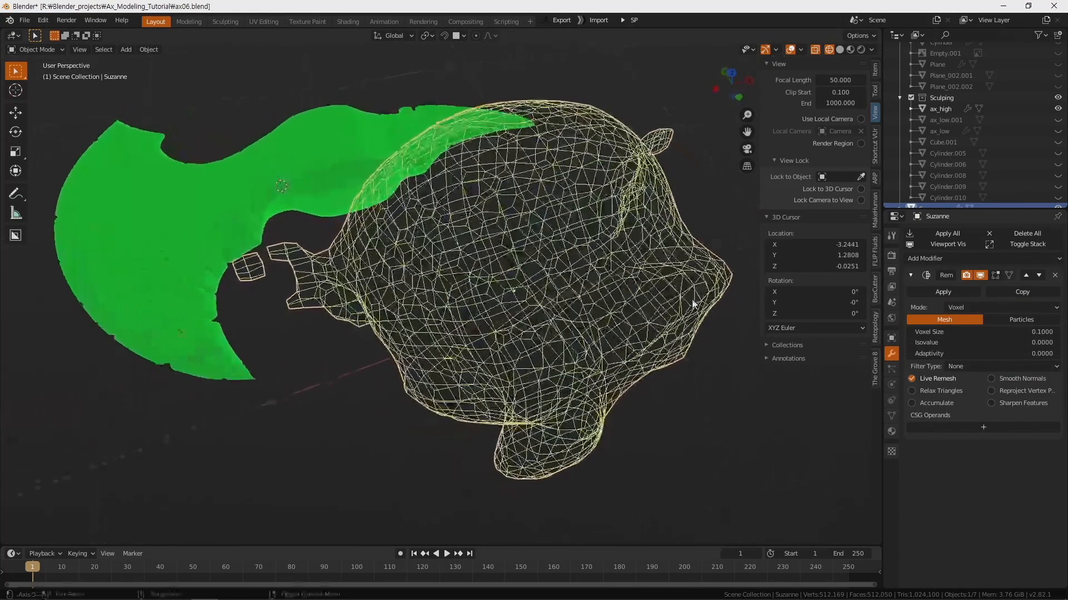
# Display the scene in Solid shading and set the monkey head's Remesh voxel size to 0.02
pyautogui.click(839, 50)
pyautogui.moveTo(670, 242); pyautogui.dragTo(695, 262, button='middle')
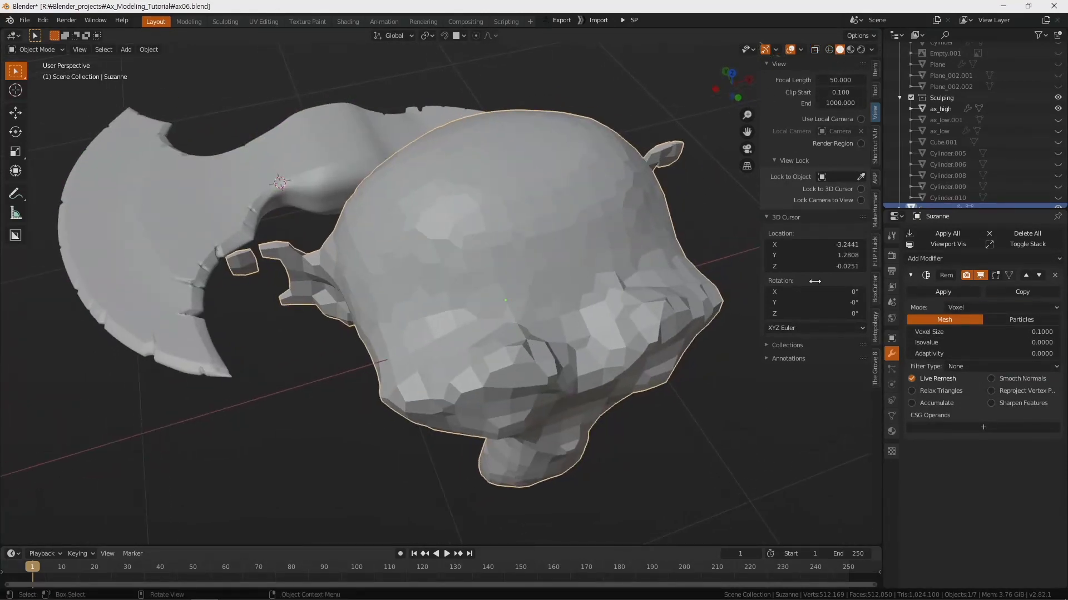
pyautogui.click(968, 332)
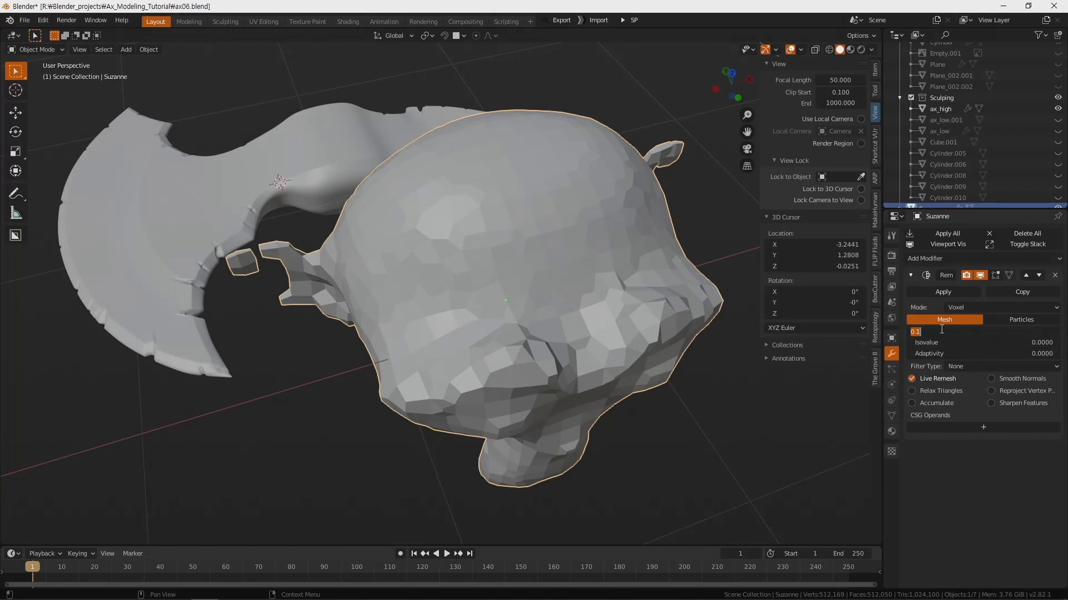
pyautogui.press('BackSpace')
pyautogui.write('.02')
pyautogui.press('Return')
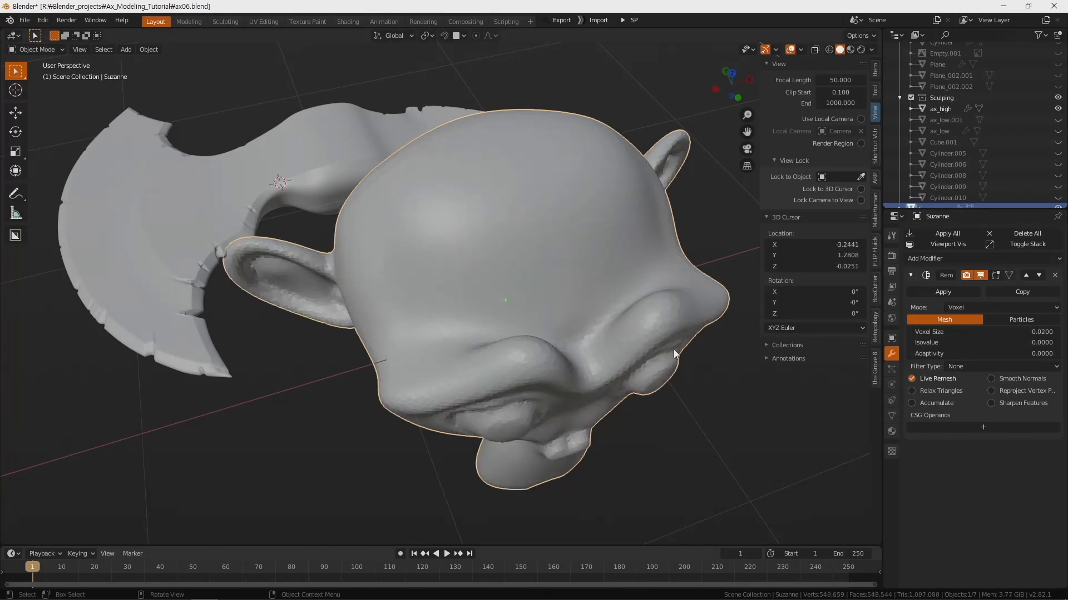
pyautogui.moveTo(672, 350); pyautogui.dragTo(665, 335, button='middle')
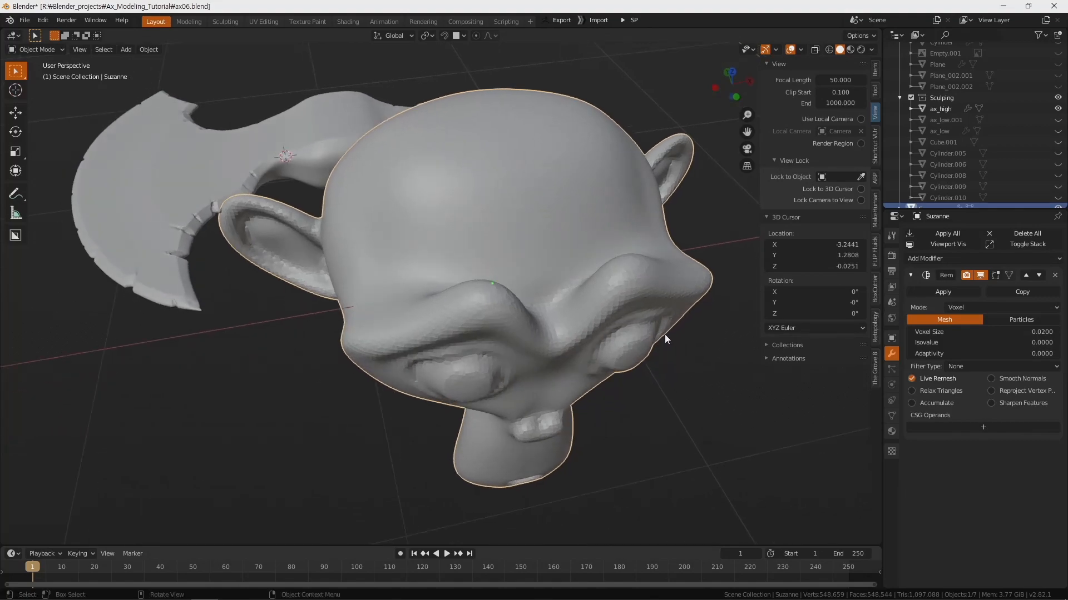
# Display the scene in Wireframe shading and set the monkey head's Remesh voxel size to 0.08
pyautogui.click(829, 50)
pyautogui.moveTo(721, 169); pyautogui.dragTo(622, 179, button='middle')
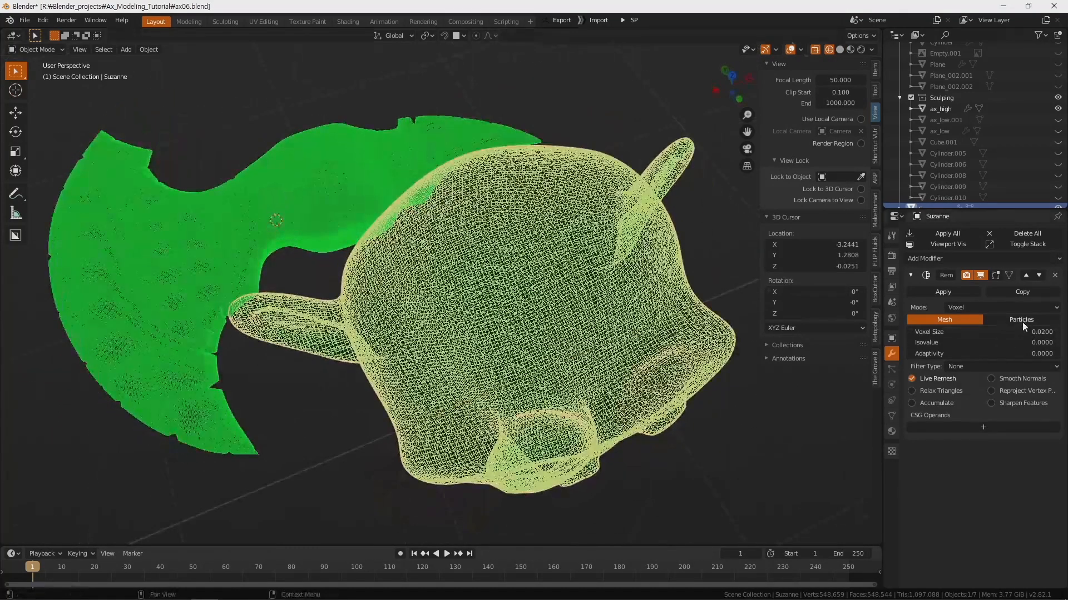
pyautogui.click(966, 330)
pyautogui.press('BackSpace')
pyautogui.write('.08')
pyautogui.press('Return')
pyautogui.moveTo(581, 382); pyautogui.dragTo(723, 250, button='middle')
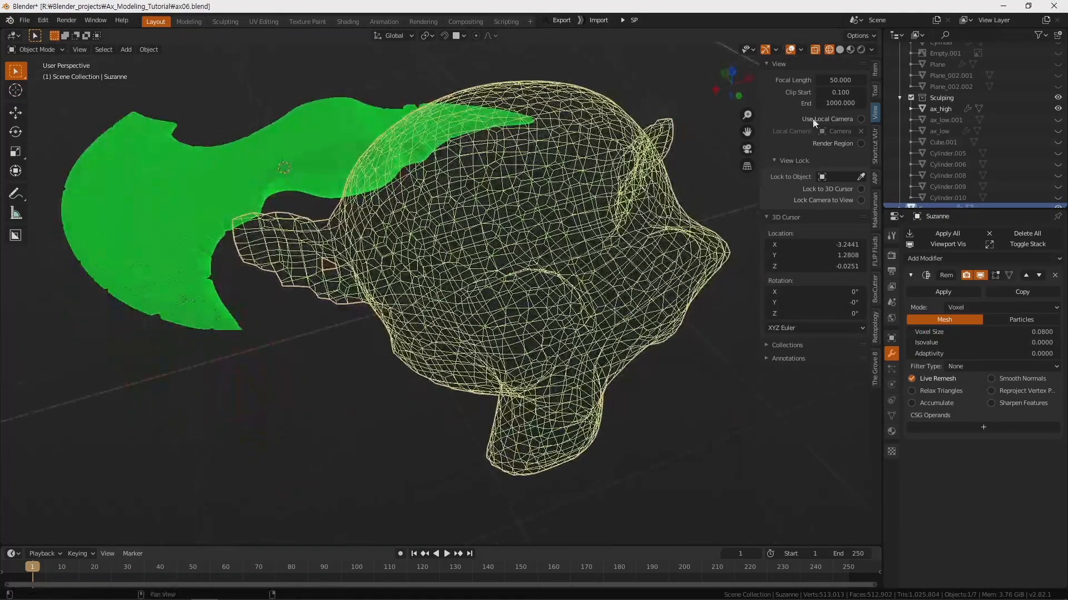
# Return to Solid shading and set the monkey head's Remesh voxel size to 0.06
pyautogui.click(839, 49)
pyautogui.moveTo(625, 298); pyautogui.dragTo(627, 307, button='middle')
pyautogui.doubleClick(961, 331)
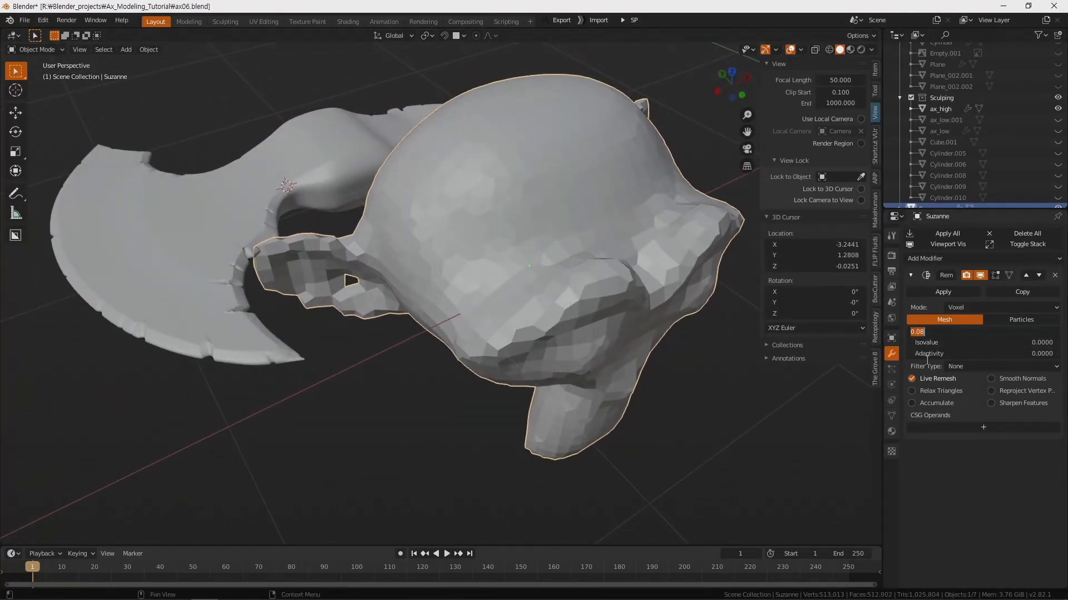
pyautogui.click(929, 332)
pyautogui.press('Return')
pyautogui.moveTo(618, 395); pyautogui.dragTo(676, 299, button='middle')
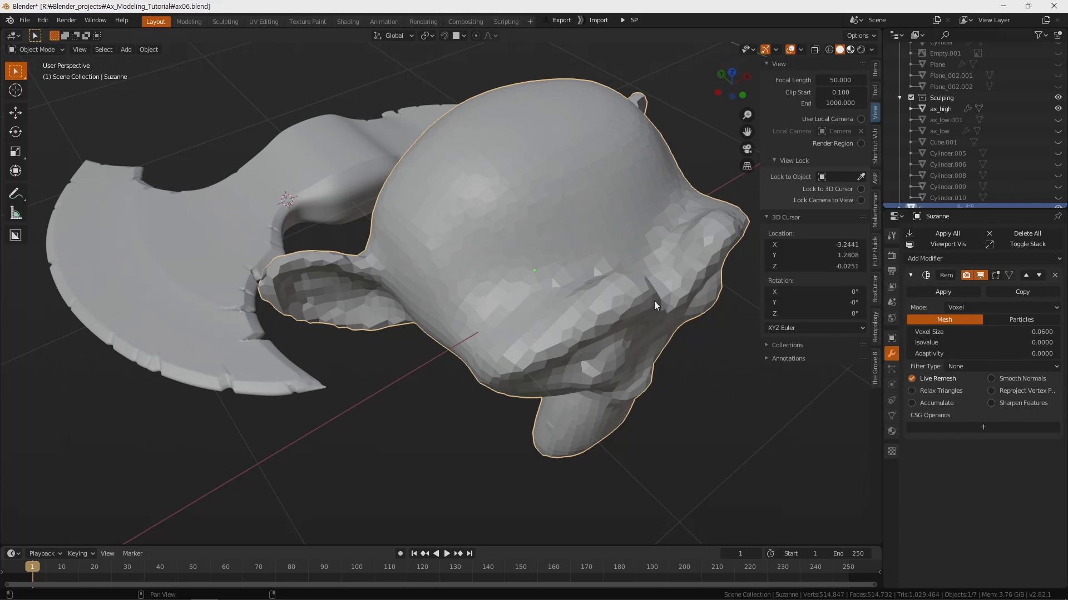
# View the remeshed monkey head in Material Preview shading, then again in Solid shading from several angles
pyautogui.press('z')
pyautogui.moveTo(657, 332)
pyautogui.mouseDown(button='middle')
pyautogui.moveTo(637, 332)
pyautogui.moveTo(629, 351)
pyautogui.mouseUp(button='middle')
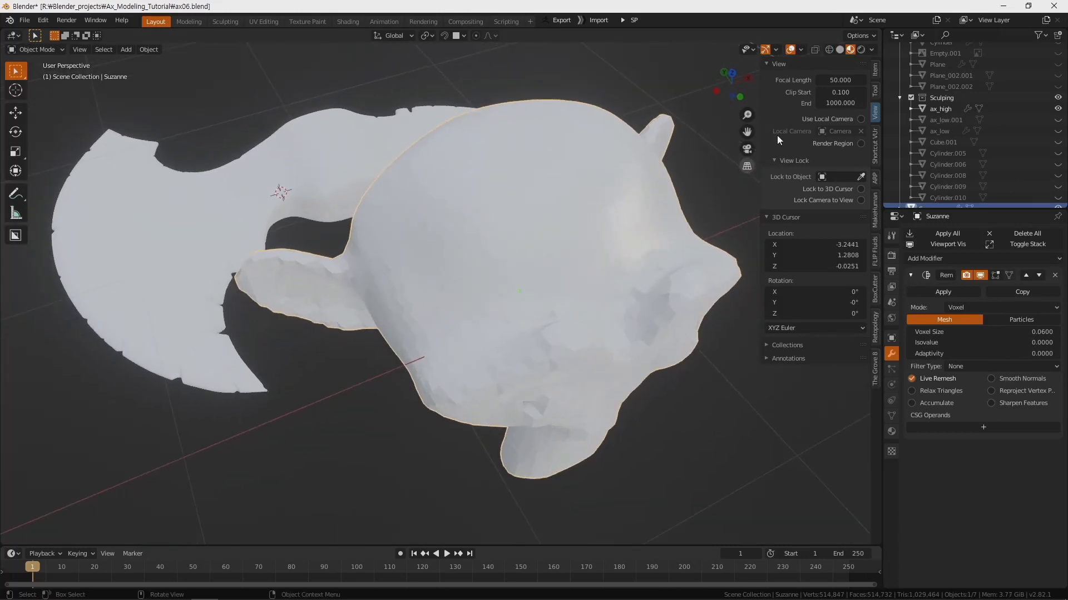
pyautogui.click(840, 50)
pyautogui.moveTo(675, 249); pyautogui.dragTo(723, 234, button='middle')
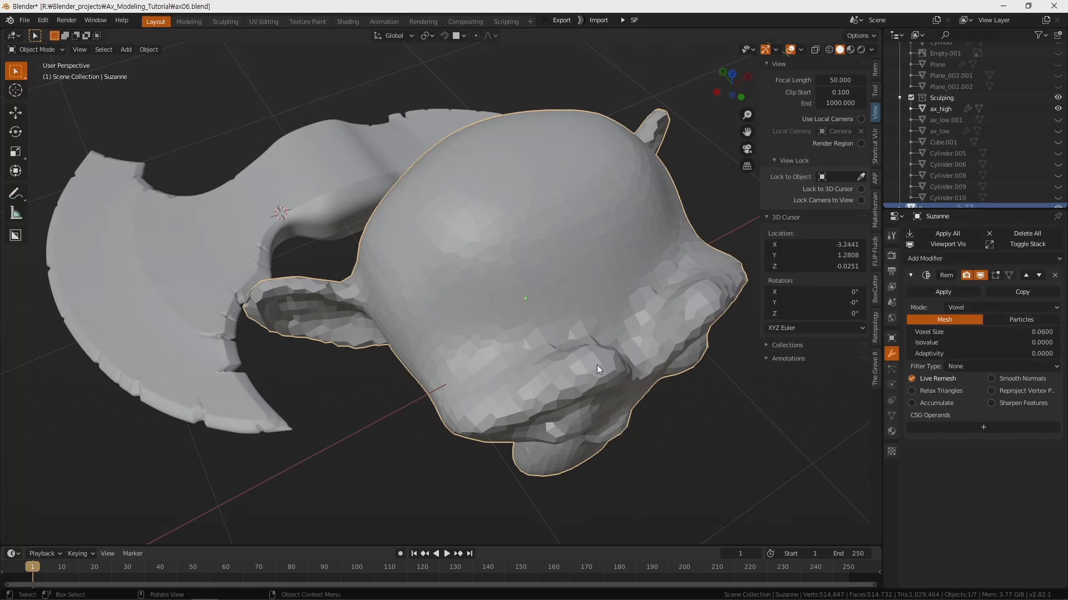
pyautogui.moveTo(594, 368); pyautogui.dragTo(605, 356, button='middle')
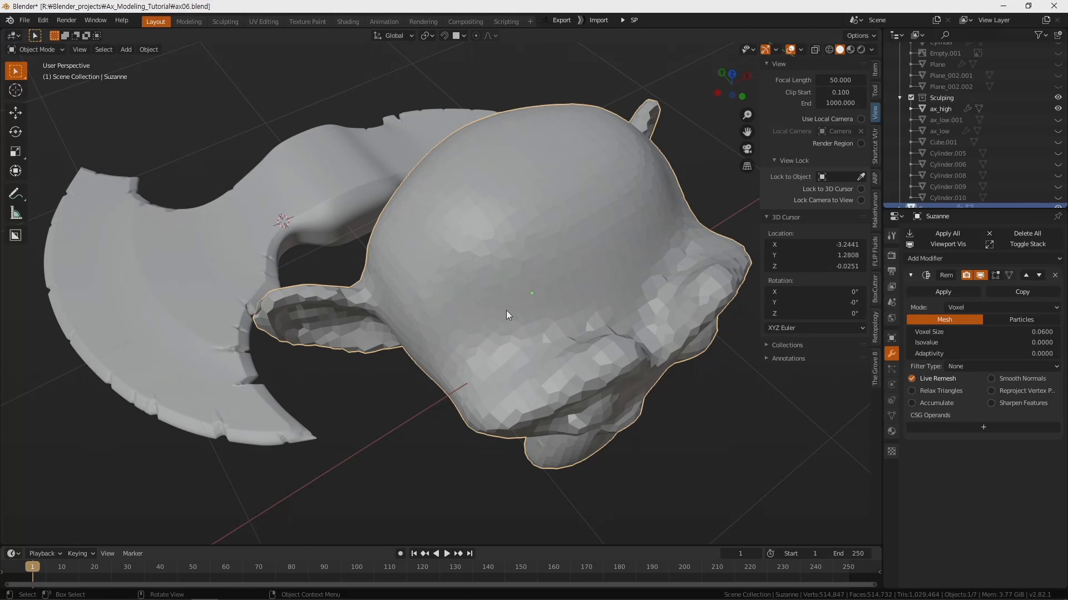
# Delete the monkey head from the scene, leaving only the axe blade in view
pyautogui.press('Delete')
pyautogui.moveTo(589, 335); pyautogui.dragTo(501, 311, button='middle')
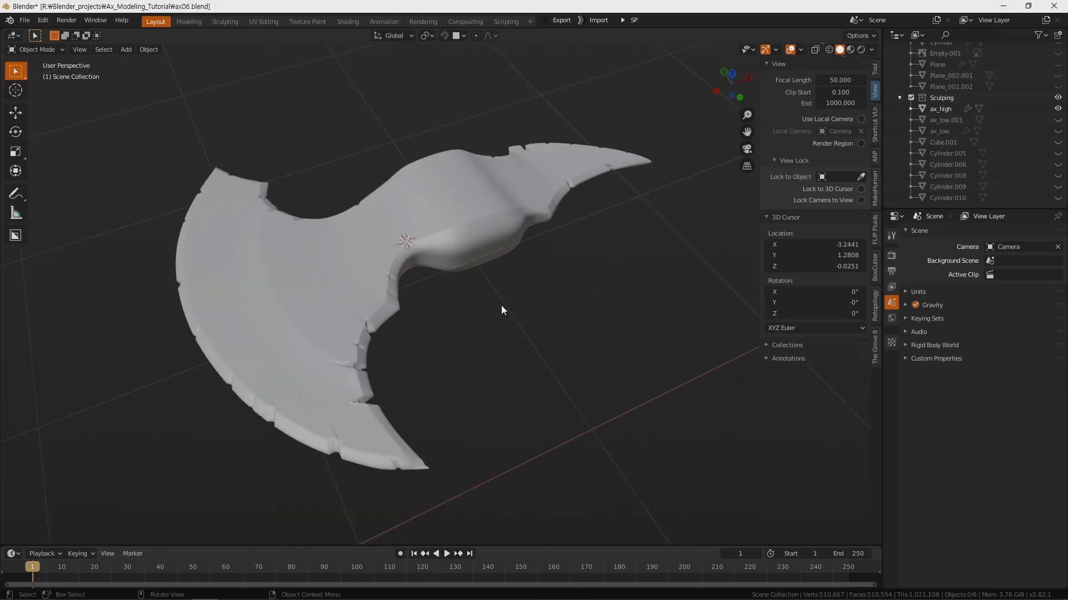
pyautogui.moveTo(605, 310); pyautogui.dragTo(610, 283, button='middle')
pyautogui.moveTo(547, 265); pyautogui.dragTo(502, 278, button='middle')
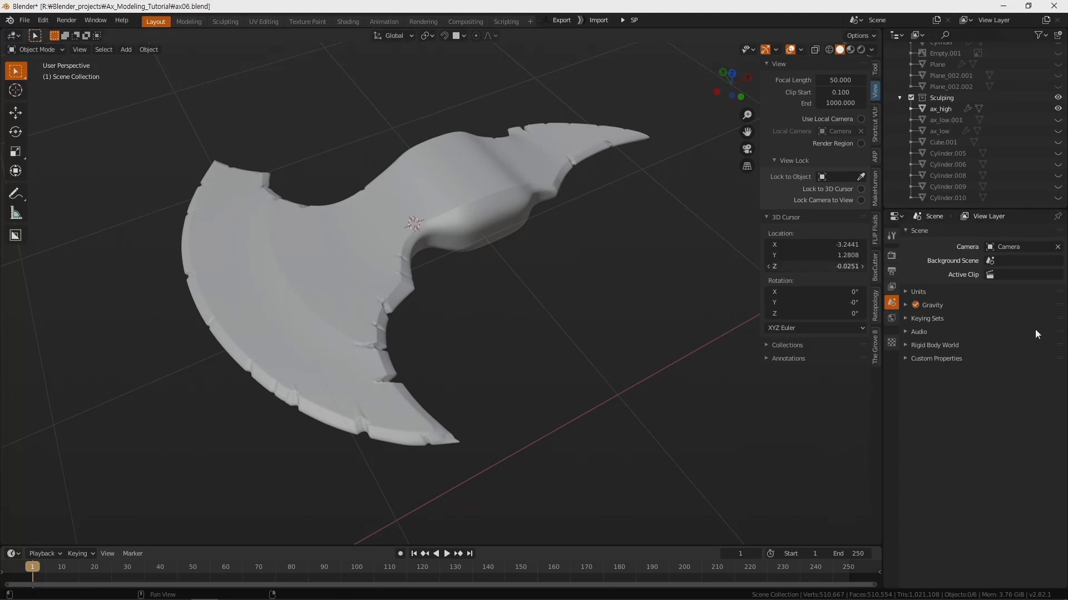
# Select the high-poly axe blade and examine its voxel-remeshed density in Wireframe shading
pyautogui.click(474, 227)
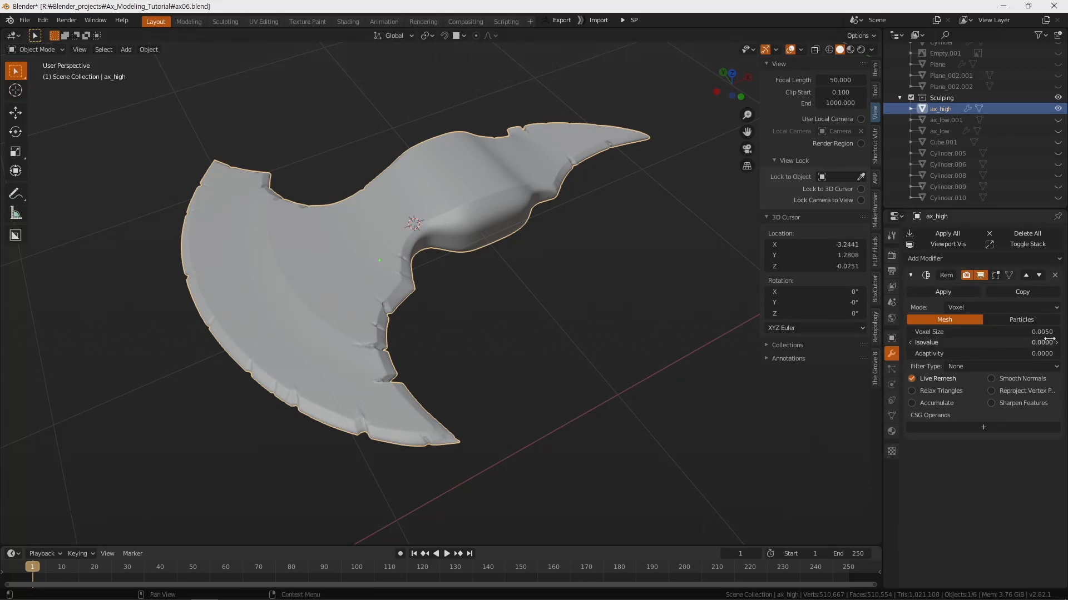
pyautogui.click(829, 49)
pyautogui.scroll(5, 479, 372)
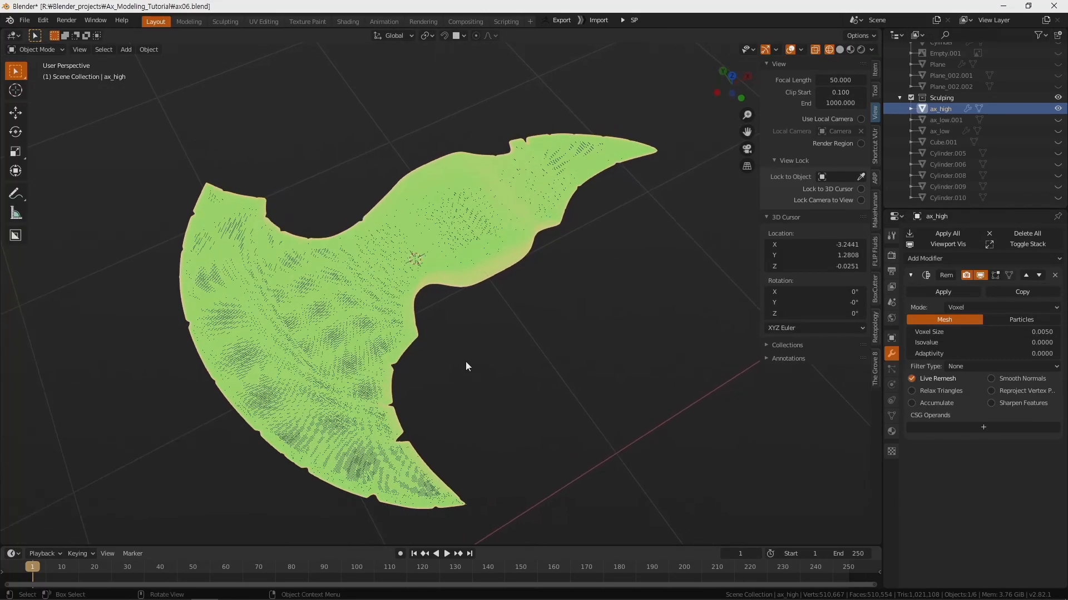
pyautogui.moveTo(417, 336); pyautogui.dragTo(624, 329, button='middle')
pyautogui.scroll(-2, 555, 346)
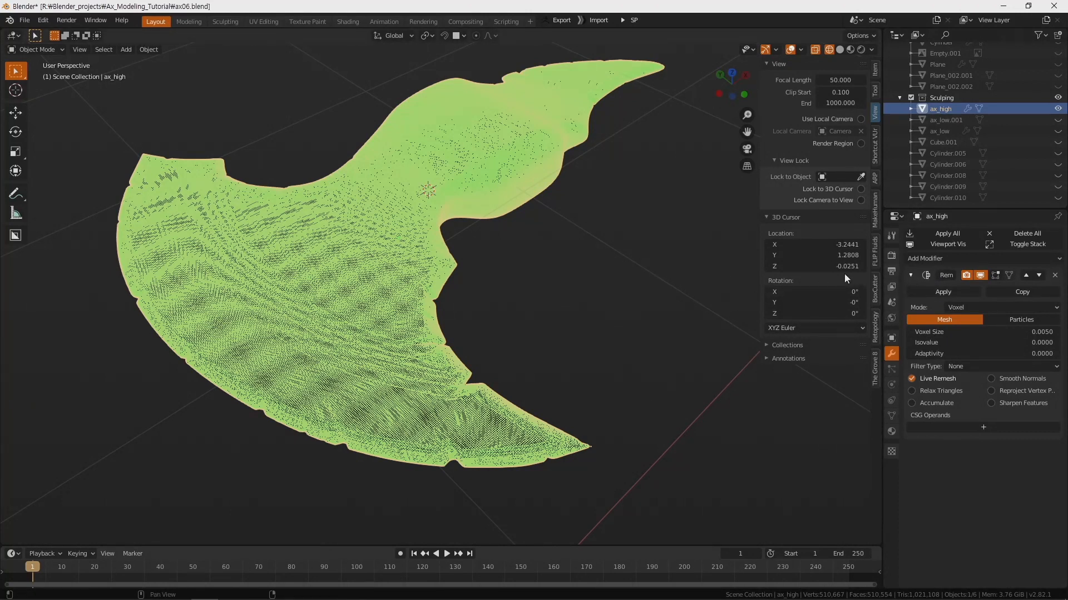
# Hide ax_high, then show and select ax_low to view its wireframe and Subdivision Surface settings
pyautogui.click(1056, 109)
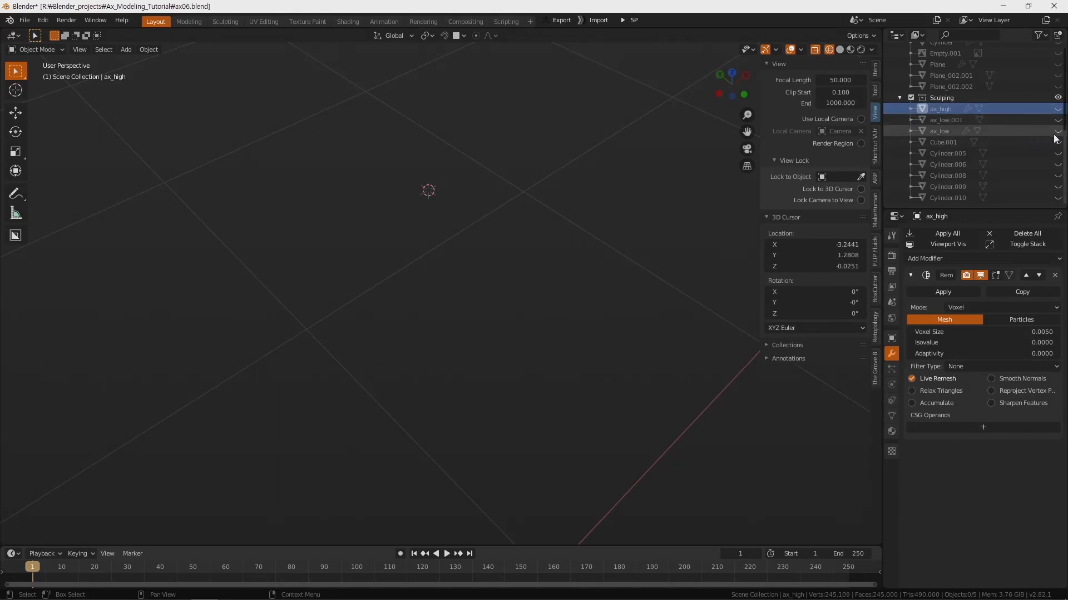
pyautogui.click(1057, 131)
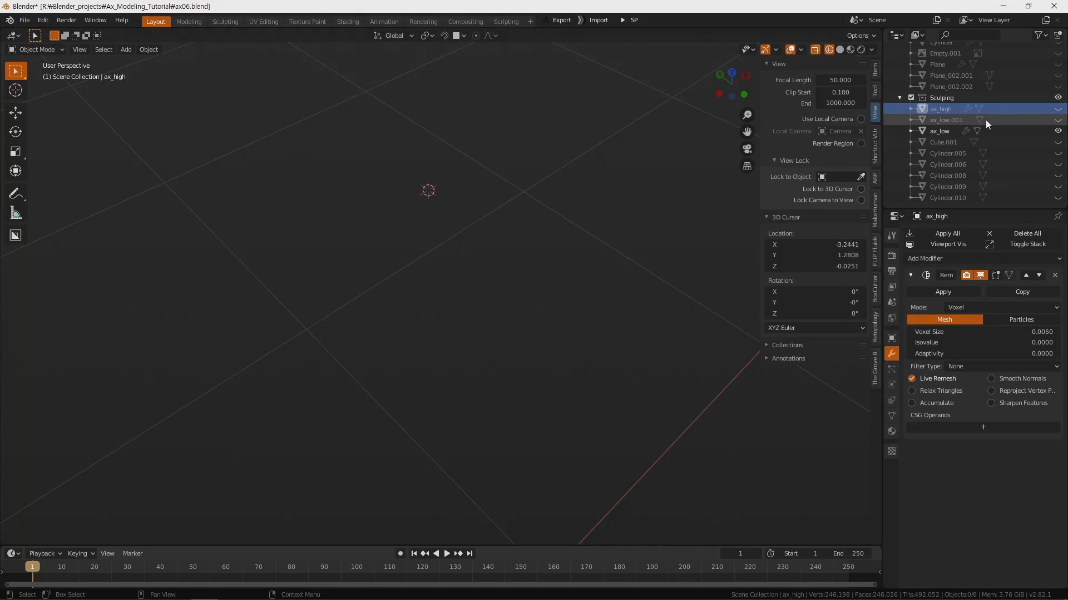
pyautogui.click(949, 131)
pyautogui.scroll(-5, 585, 197)
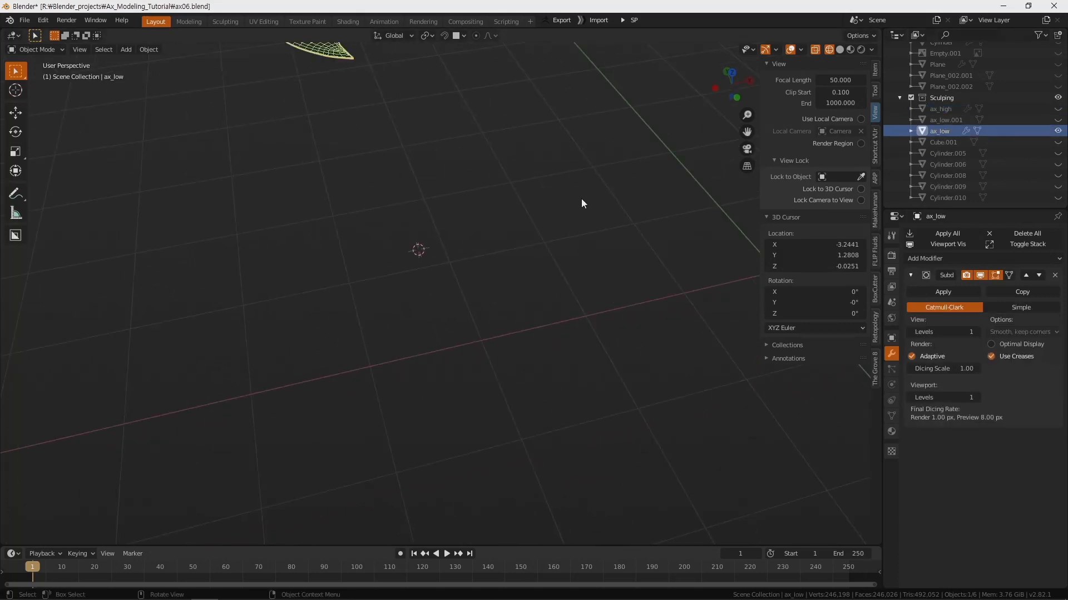
pyautogui.scroll(-4, 498, 152)
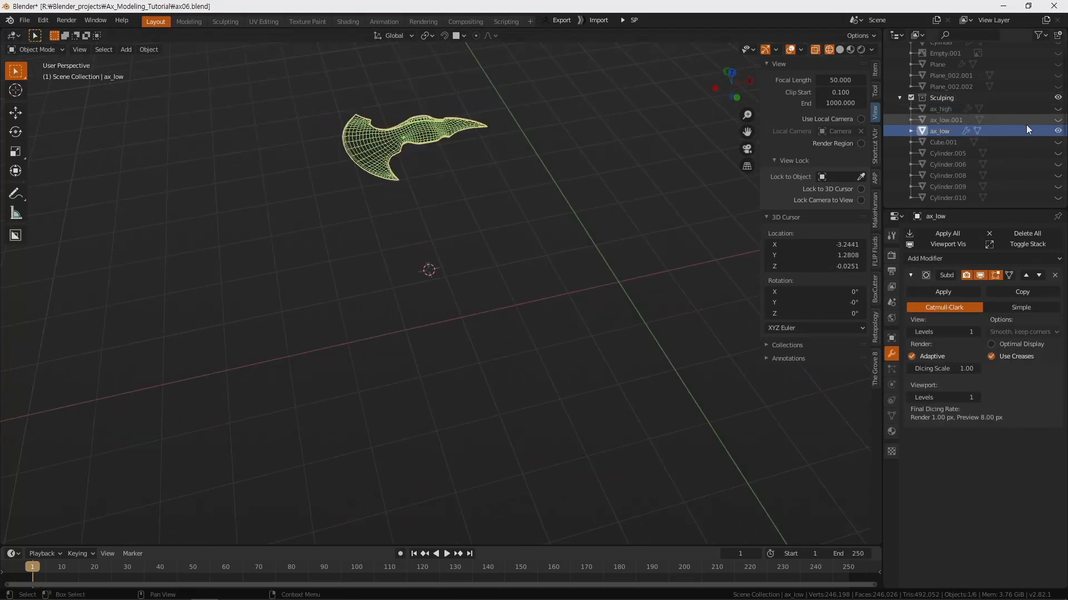
# Hide ax_low and ax_high and show ax_low.001 as the only visible axe mesh
pyautogui.click(1058, 132)
pyautogui.click(1058, 109)
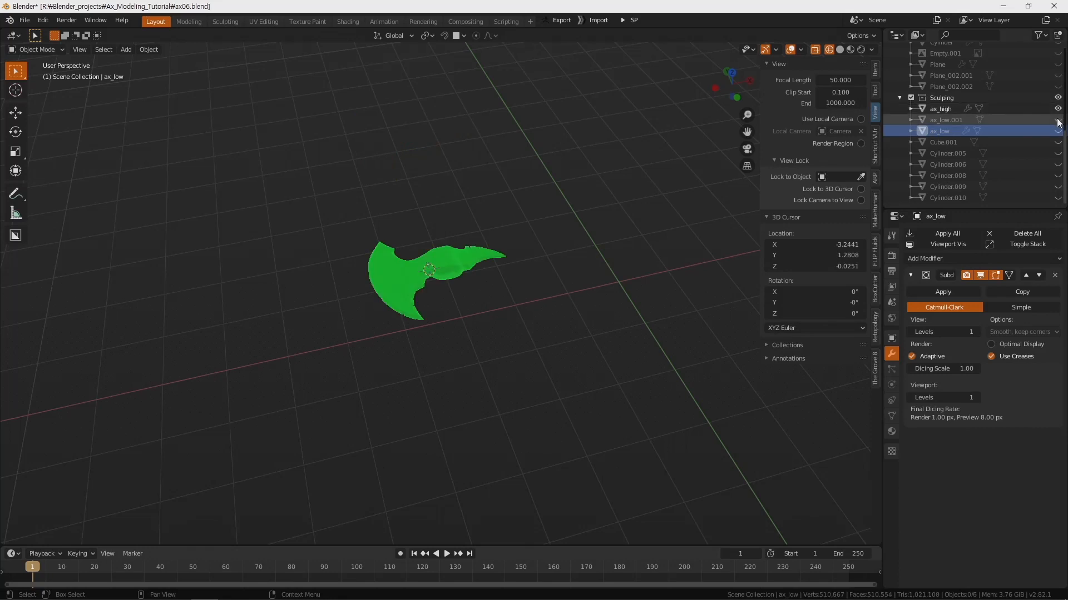
pyautogui.click(1058, 120)
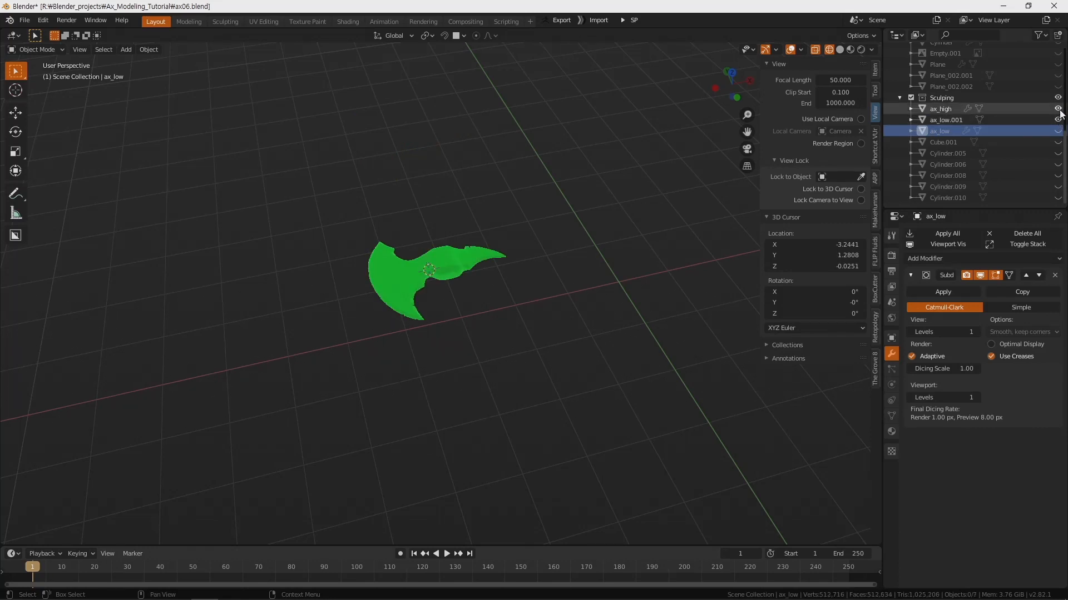
pyautogui.click(1058, 109)
pyautogui.moveTo(415, 216); pyautogui.dragTo(465, 284, button='middle')
pyautogui.scroll(2, 465, 284)
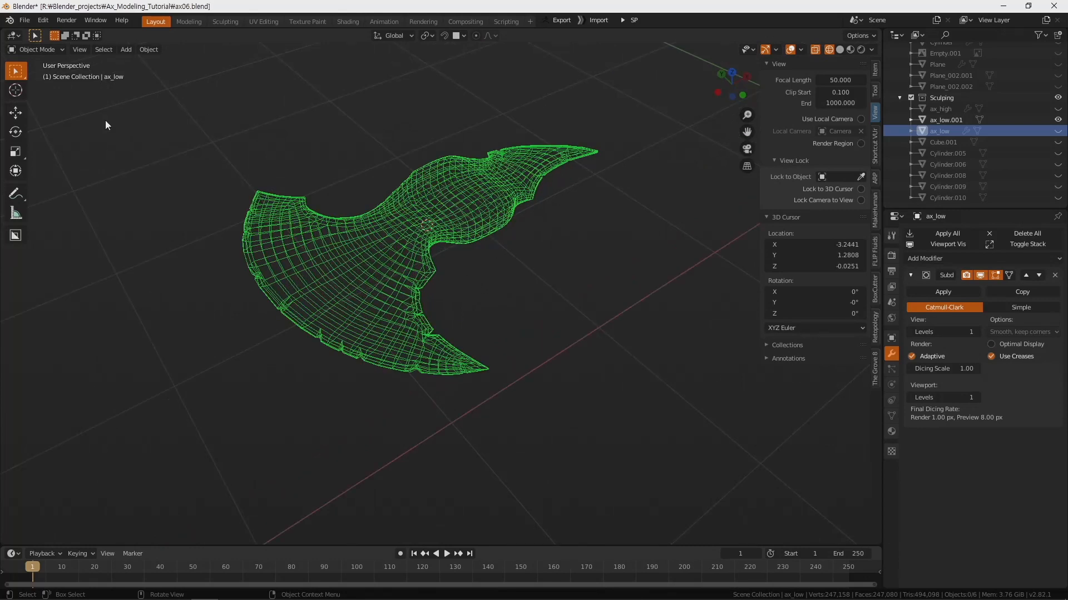
# Try to export the axe mesh with the Substance Painter (Selected) exporter
pyautogui.click(25, 21)
pyautogui.moveTo(68, 181)
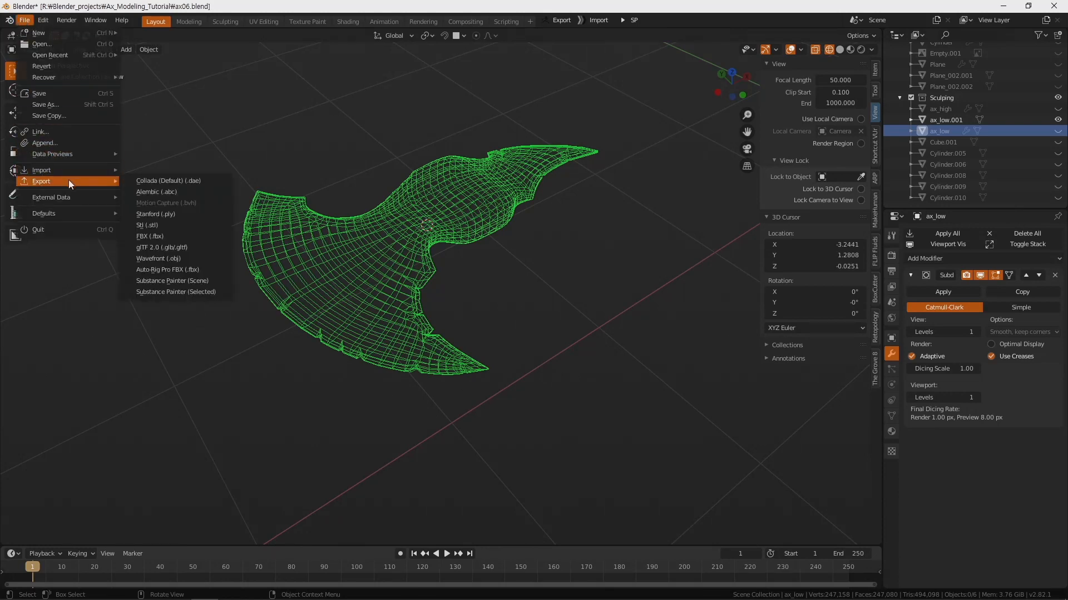
pyautogui.click(208, 291)
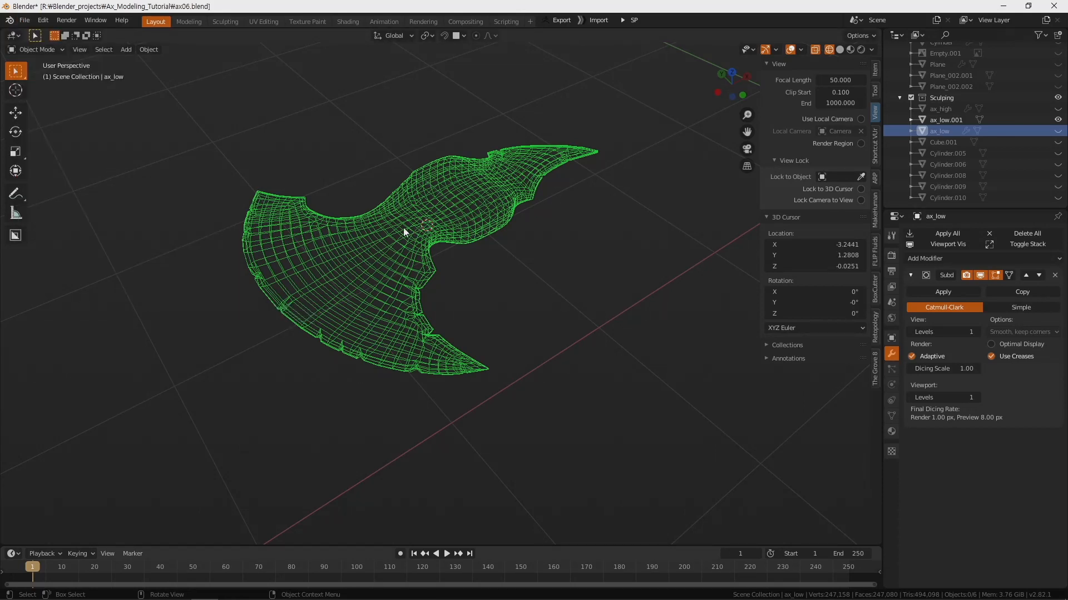
# Select ax_low.001 and set up an FBX export in the R:\Export folder with ax_LOW.fbx as the target file
pyautogui.click(482, 235)
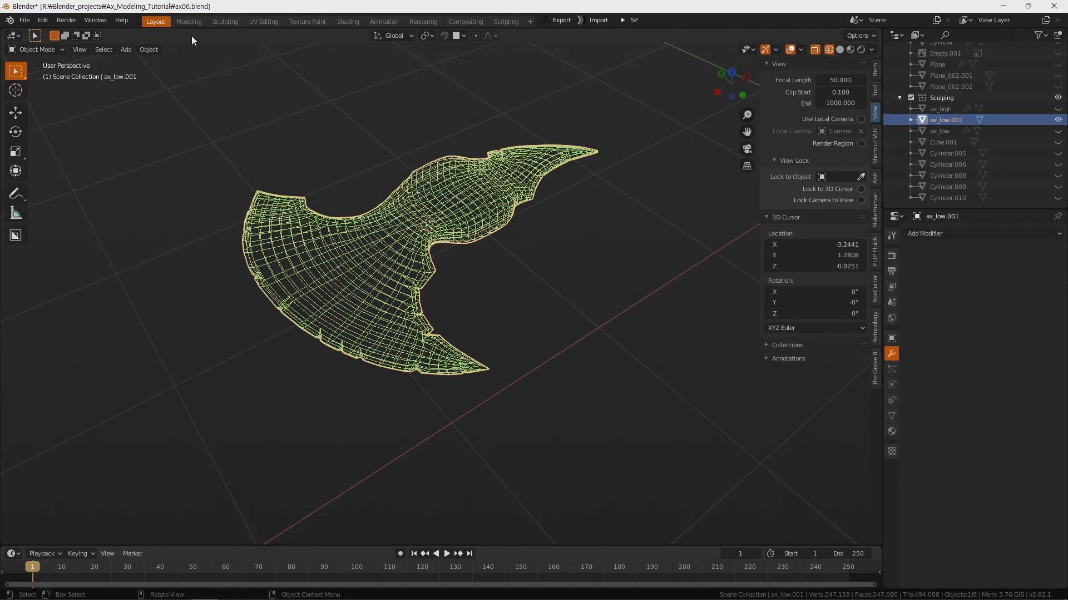
pyautogui.click(23, 22)
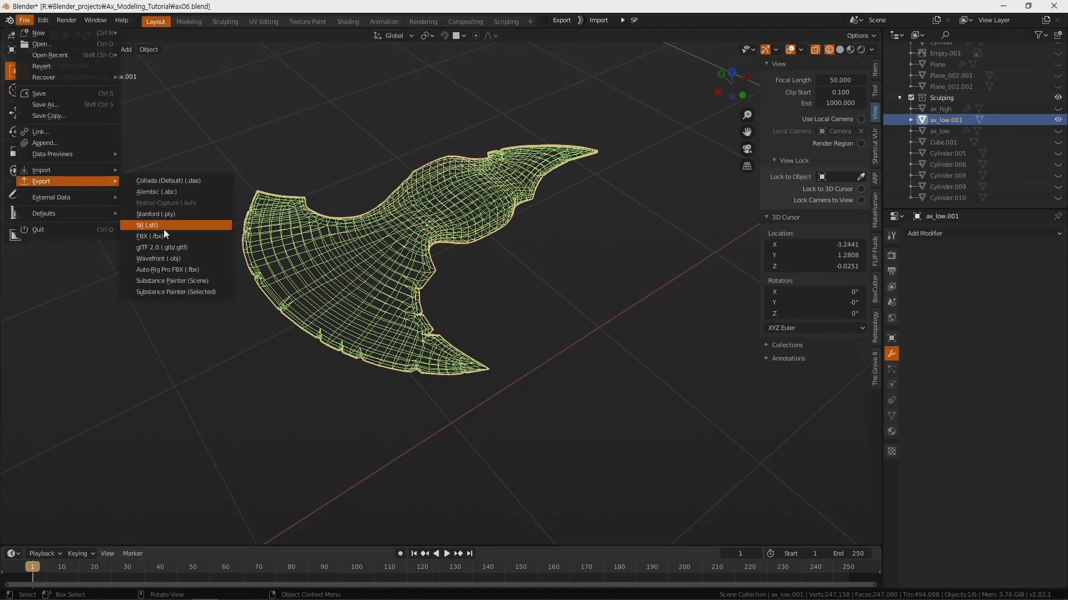
pyautogui.click(165, 236)
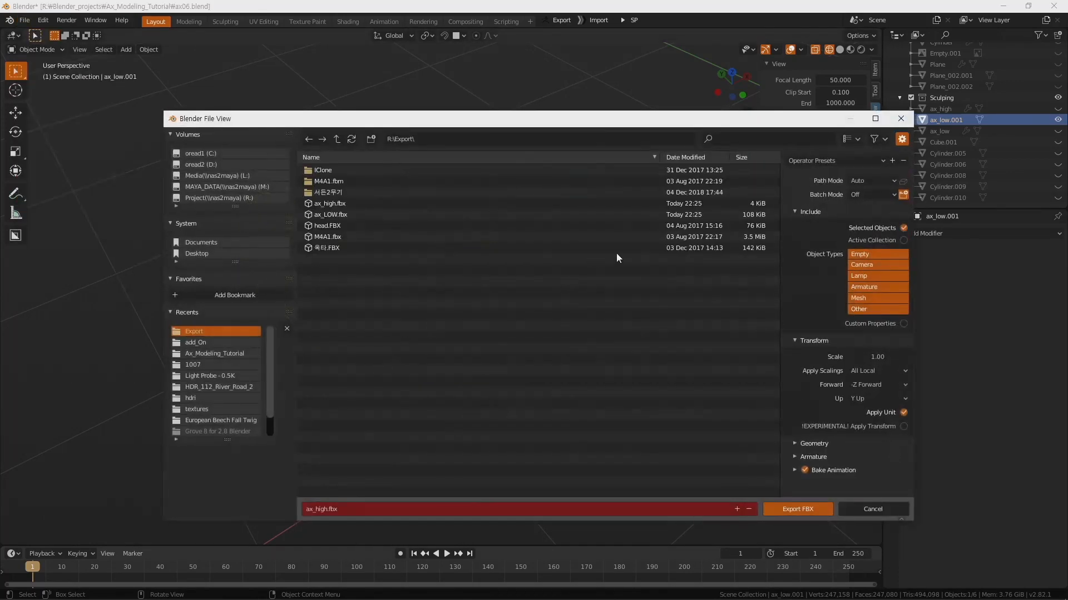
pyautogui.moveTo(699, 127); pyautogui.dragTo(603, 116)
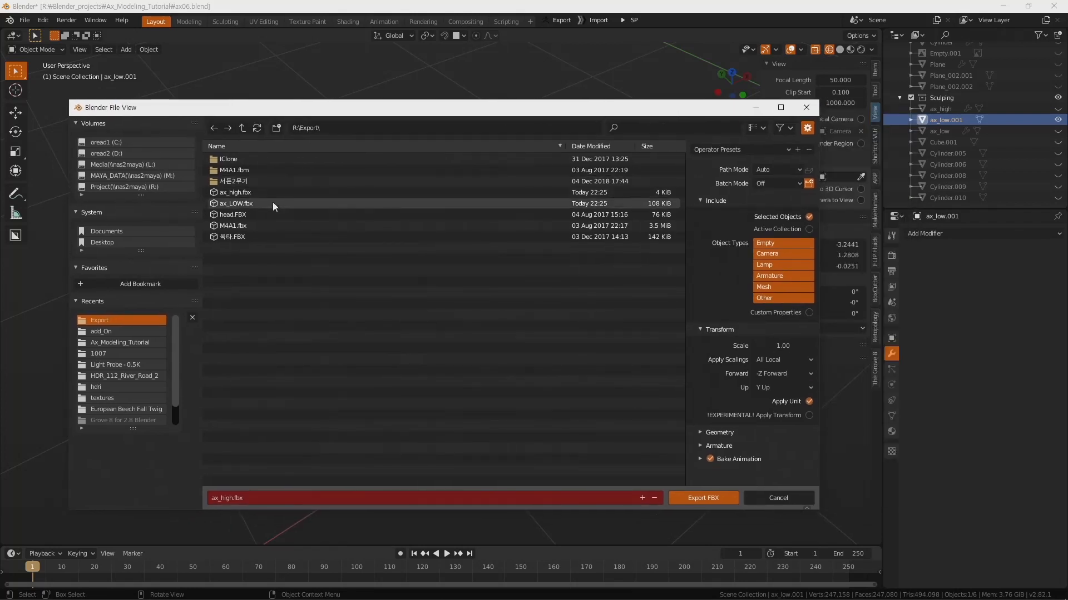
pyautogui.click(244, 204)
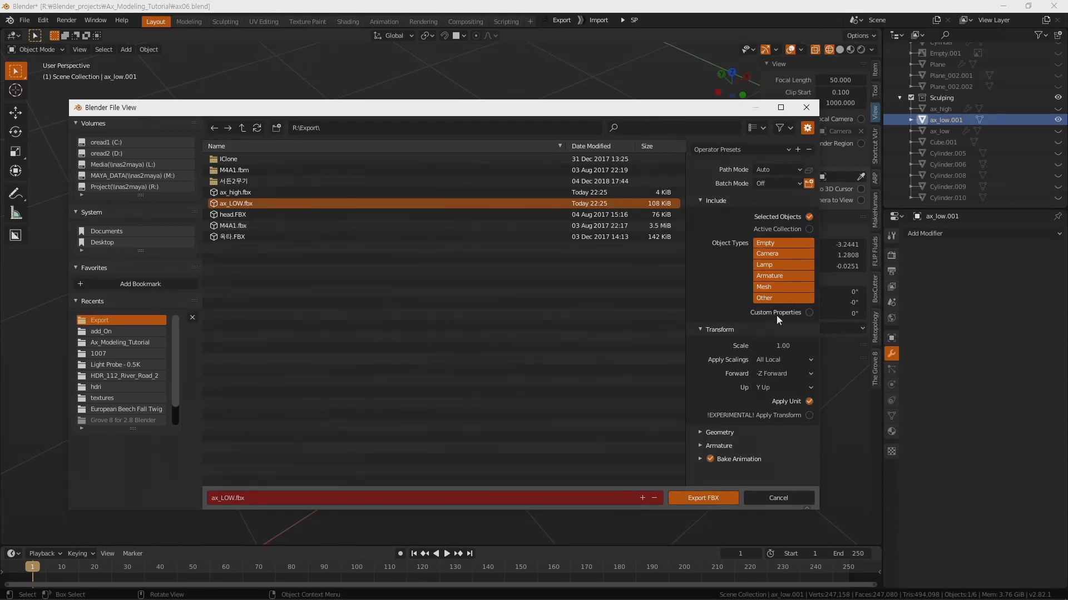
# Set the FBX export's geometry smoothing to Face, and dismiss the dialog without exporting
pyautogui.click(705, 433)
pyautogui.scroll(-2, 731, 401)
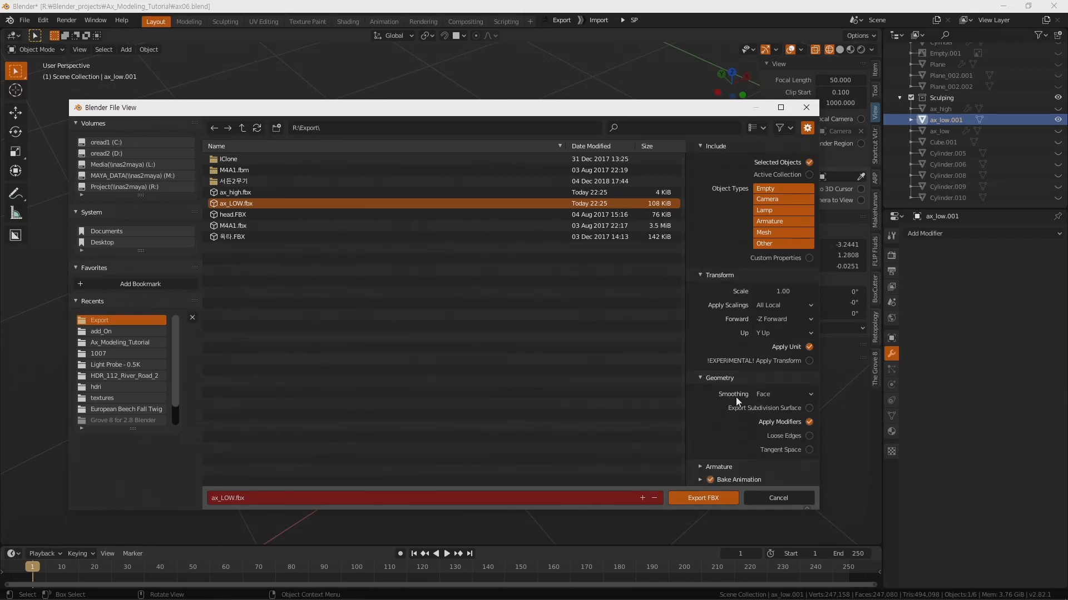
pyautogui.click(772, 395)
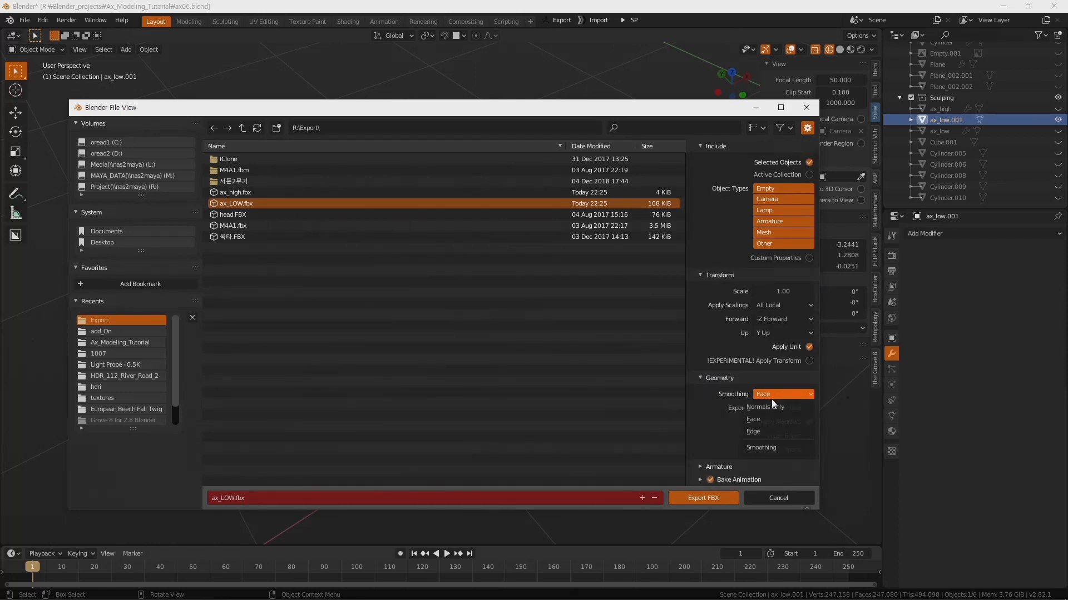
pyautogui.click(771, 419)
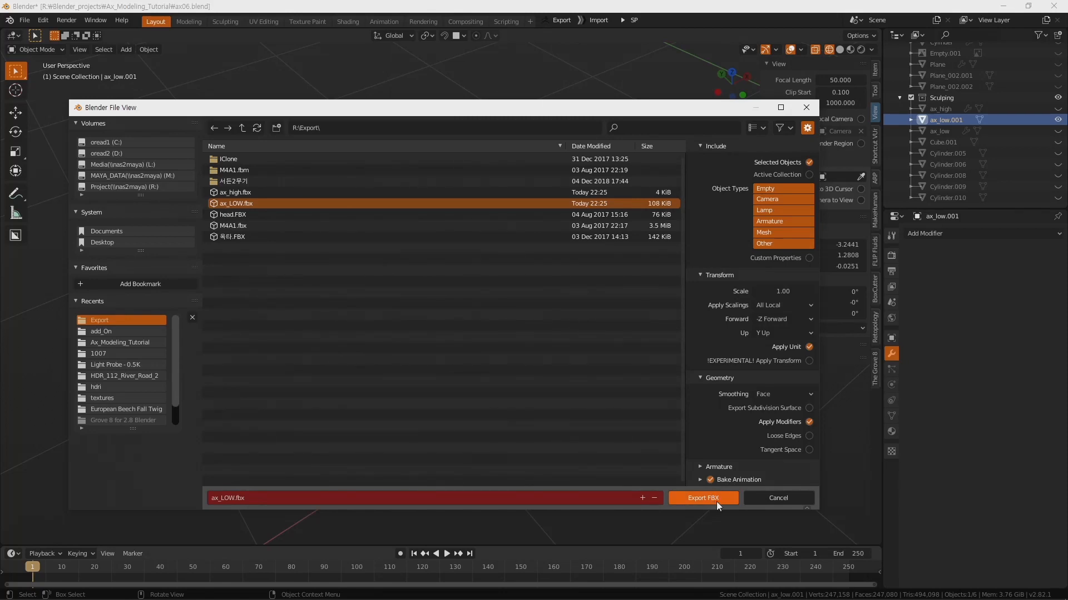
pyautogui.click(812, 111)
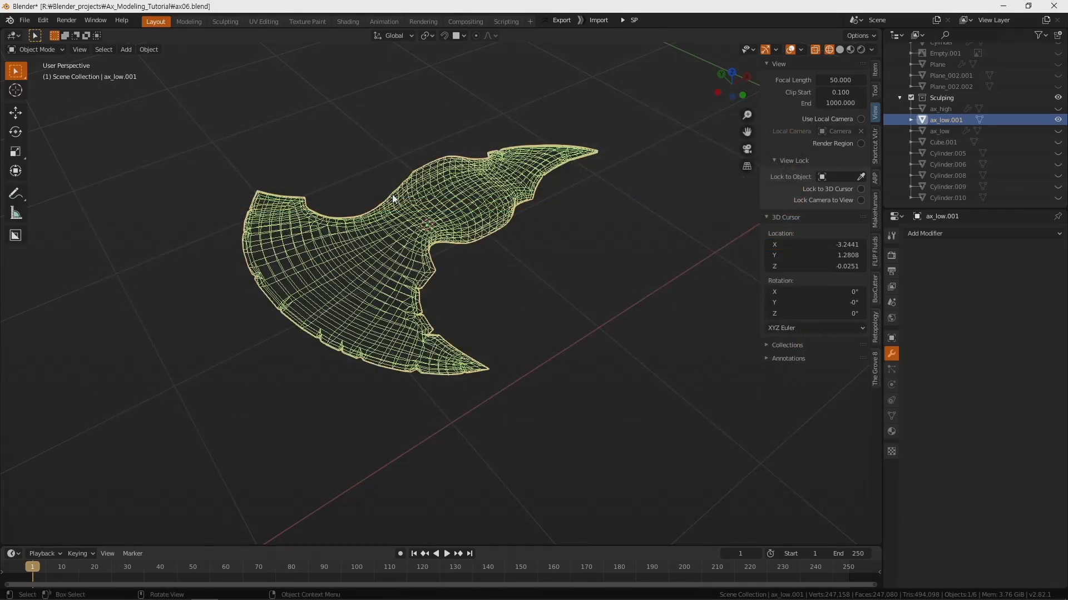
# Show ax_high in place of ax_low.001, select it and look at the available export options
pyautogui.click(1057, 108)
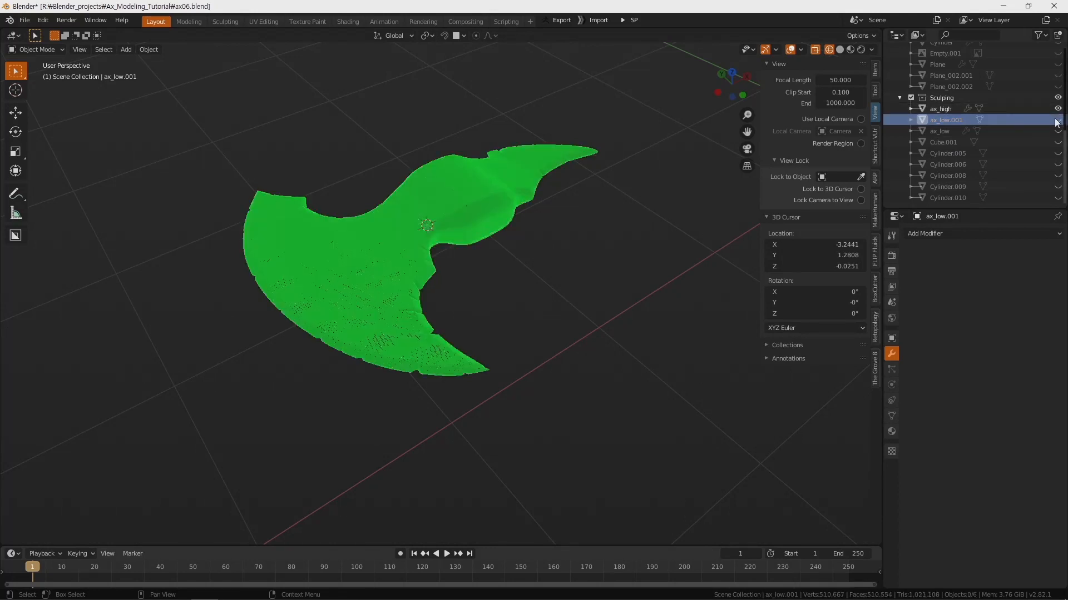
pyautogui.click(519, 174)
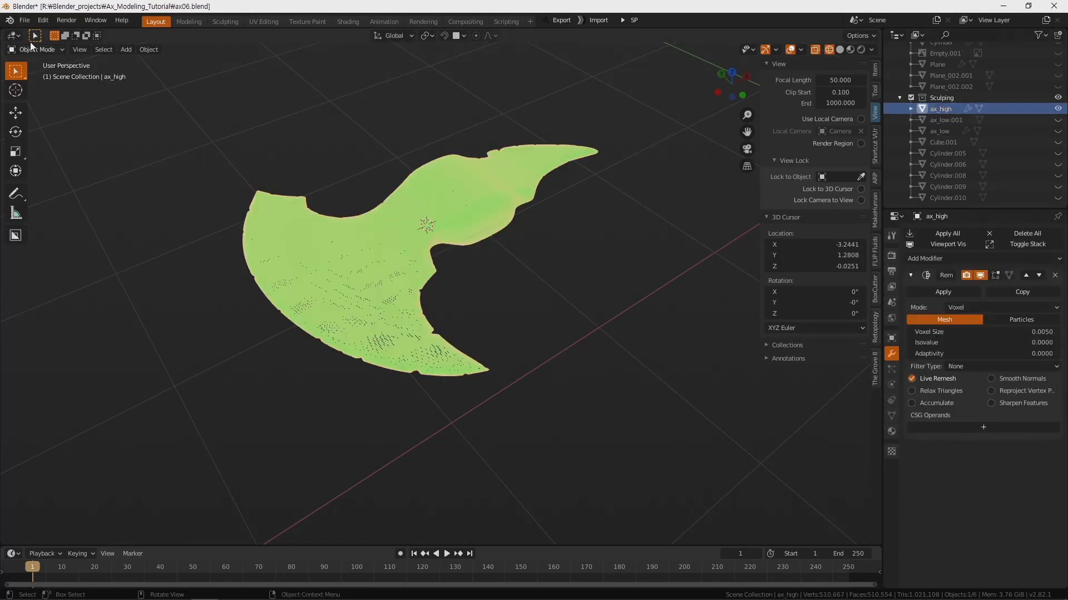
pyautogui.click(23, 20)
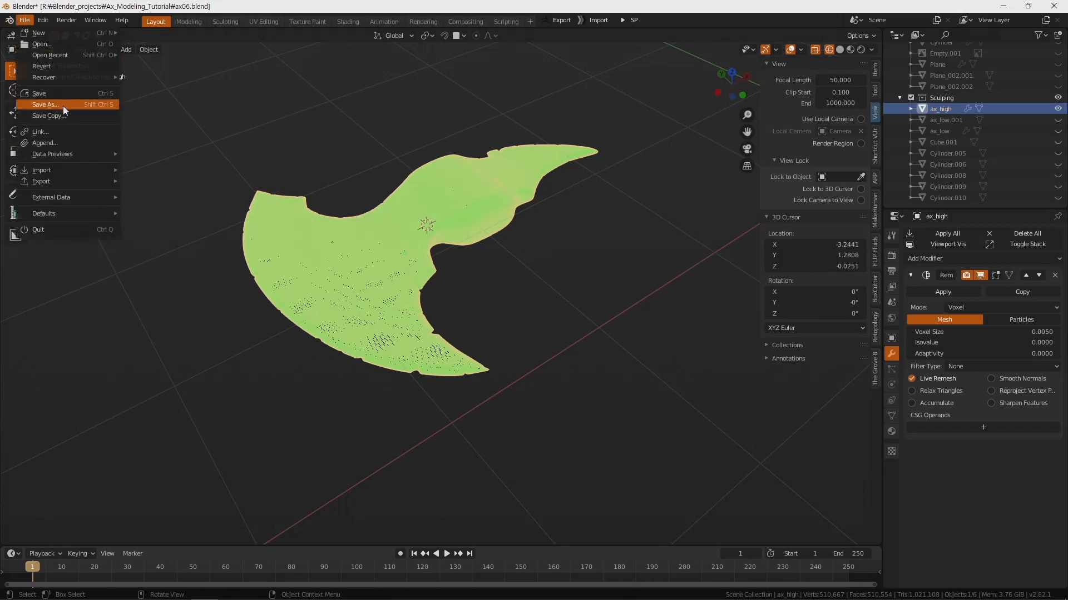
pyautogui.moveTo(73, 183)
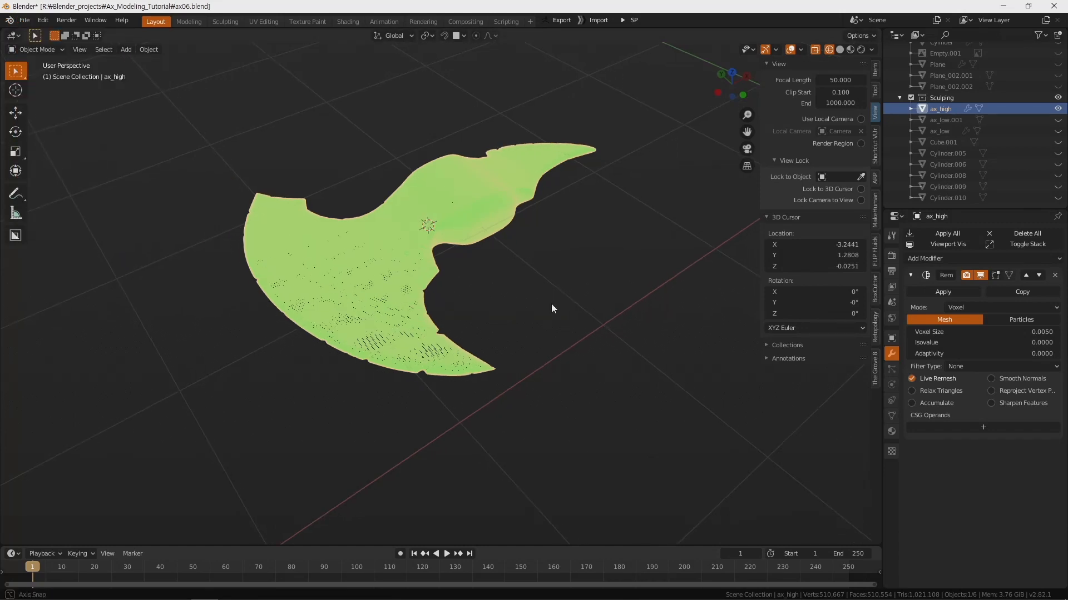
pyautogui.scroll(4, 533, 308)
pyautogui.moveTo(531, 315); pyautogui.dragTo(540, 347, button='middle')
# Switch to the empty Substance Painter session and start a new project
pyautogui.hotkey('alt', 'Tab')
pyautogui.press('Tab')
pyautogui.press('Tab')
pyautogui.press('Tab')
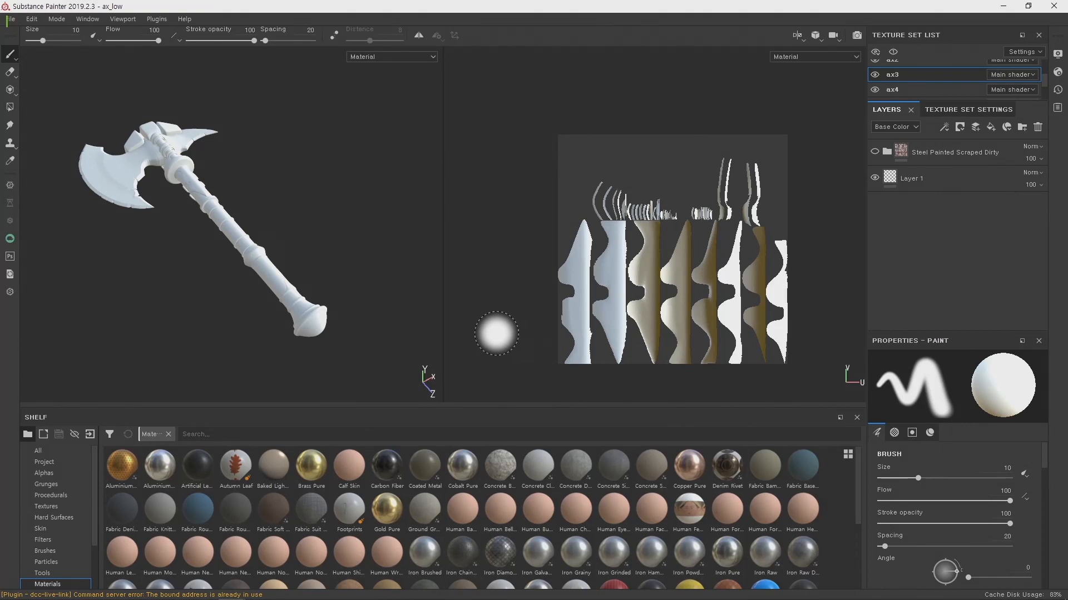
pyautogui.hotkey('alt', 'Tab')
pyautogui.press('Tab')
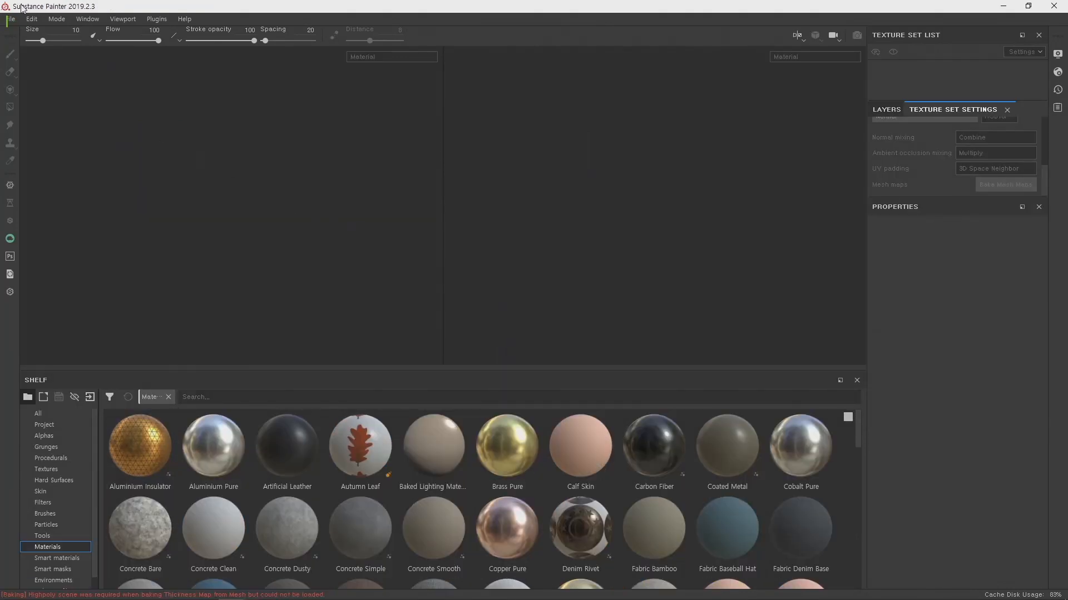
pyautogui.click(19, 20)
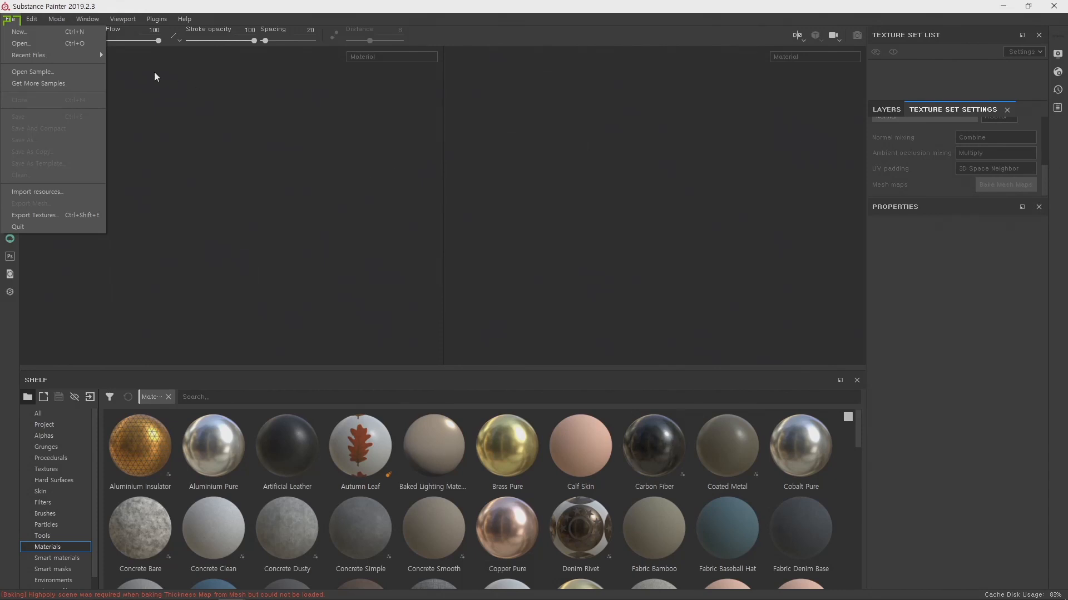
pyautogui.click(66, 31)
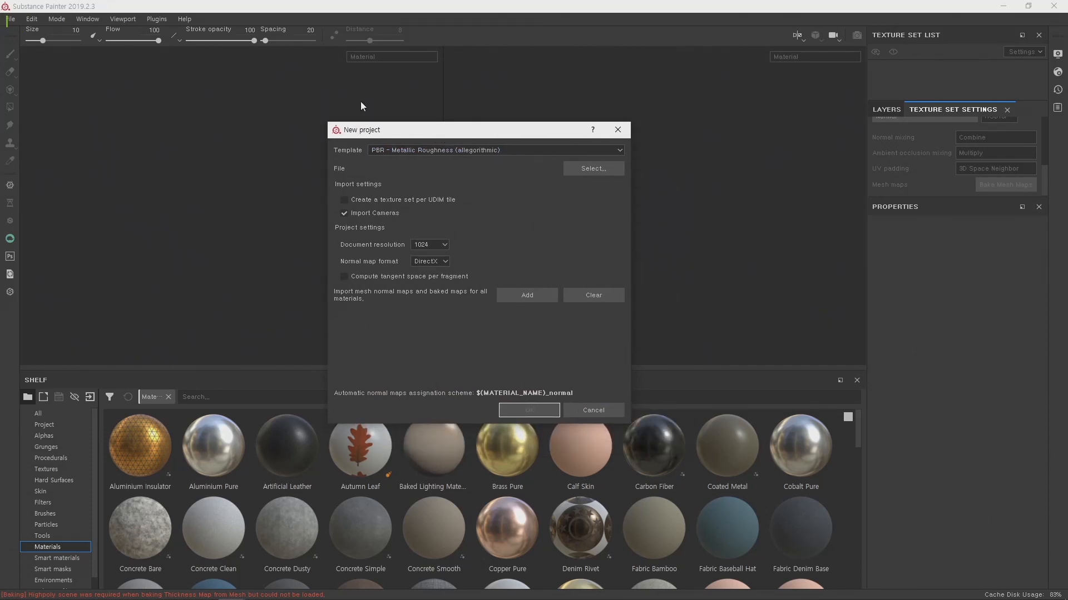
# Choose the PBR - Metallic Roughness (allegorithmic) template and load ax_LOW.fbx as the project mesh
pyautogui.click(439, 150)
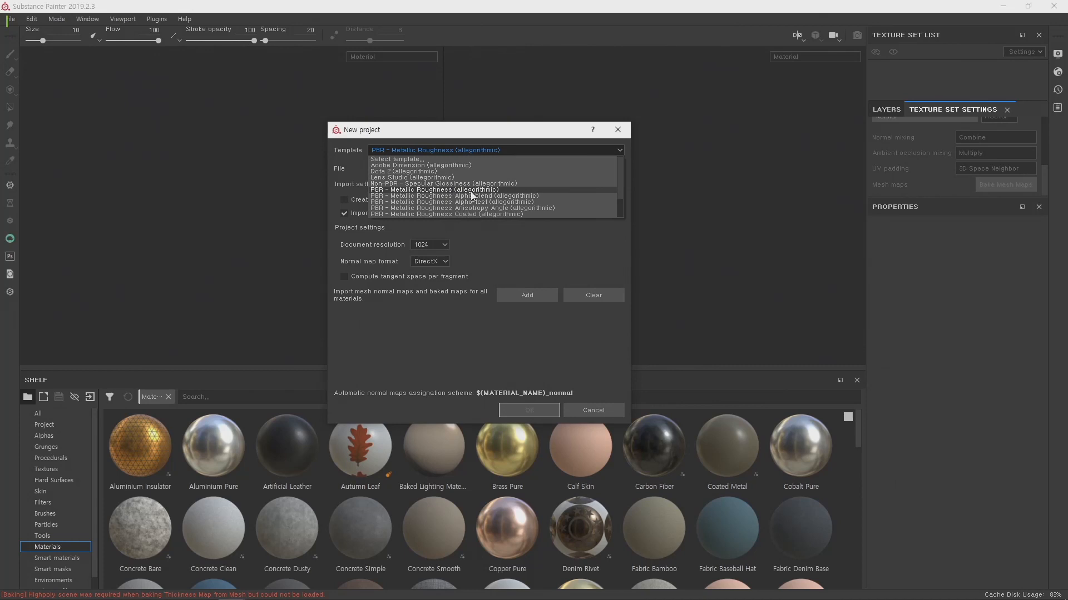
pyautogui.click(442, 191)
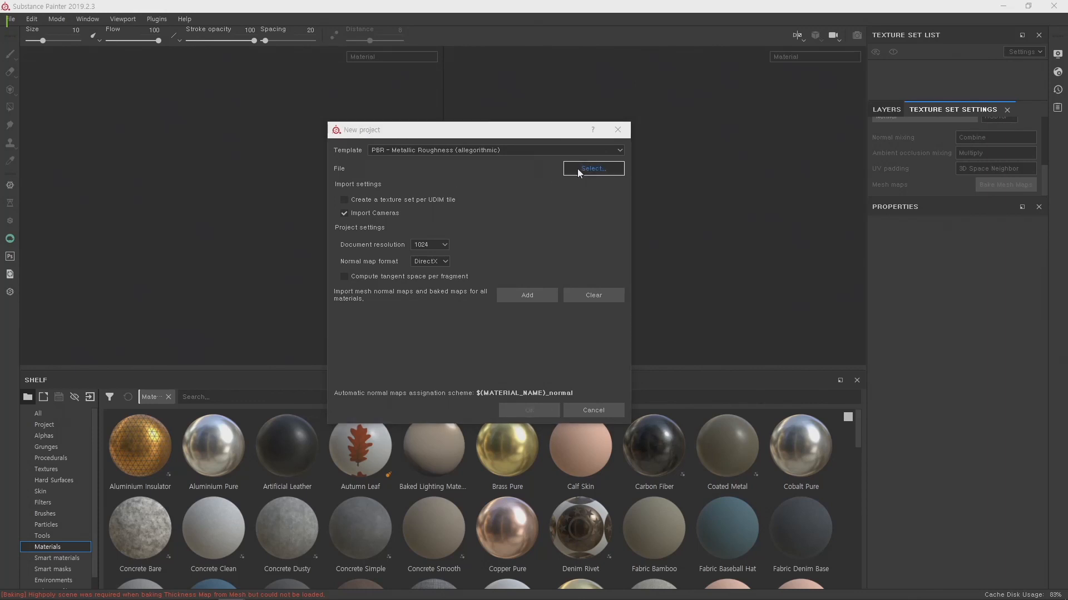
pyautogui.click(577, 168)
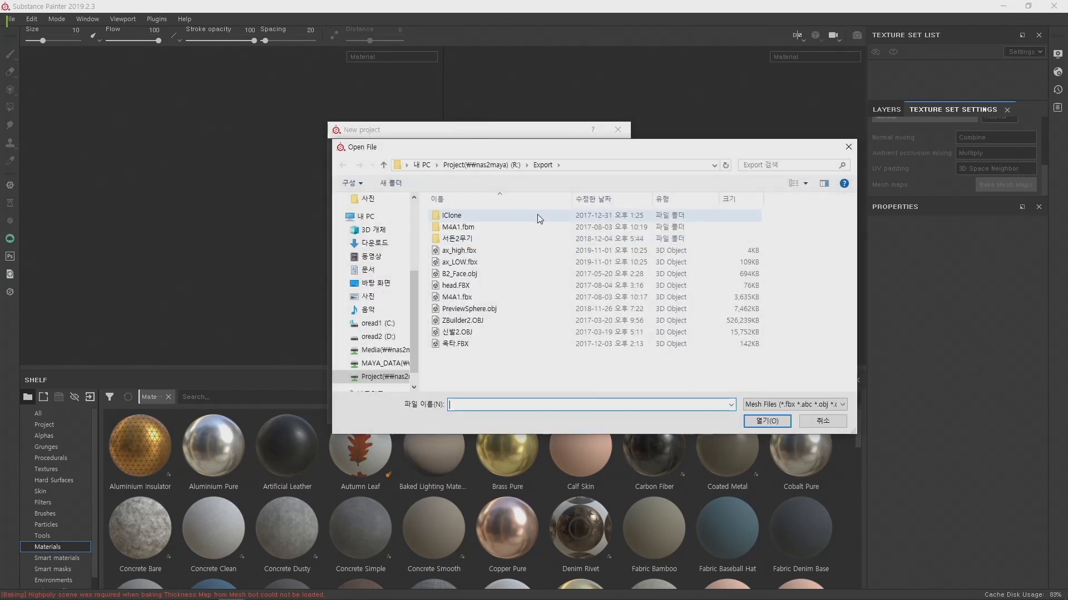
pyautogui.click(470, 263)
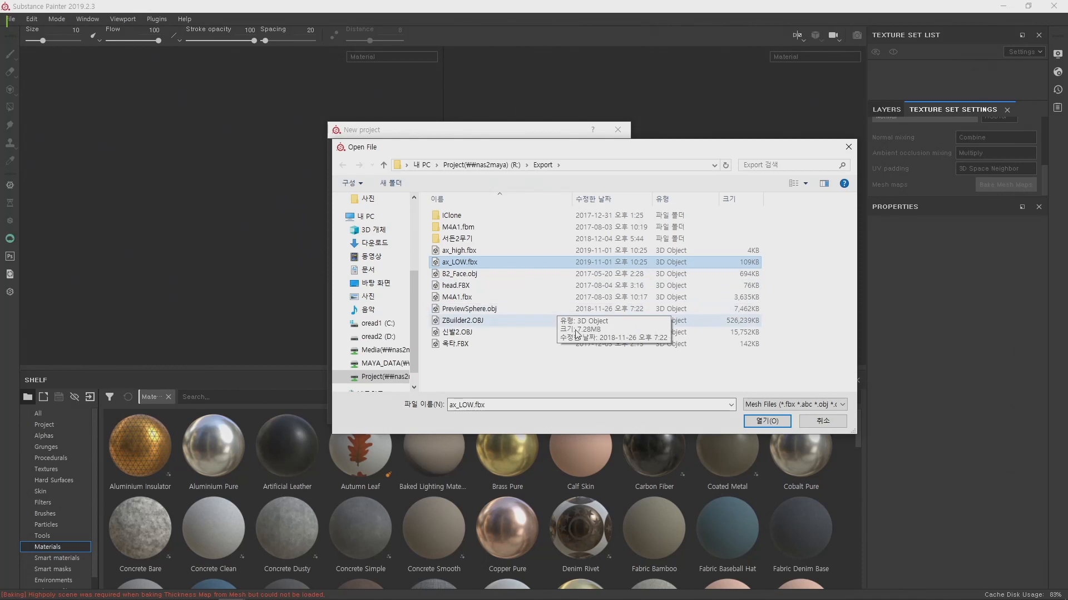
pyautogui.click(769, 424)
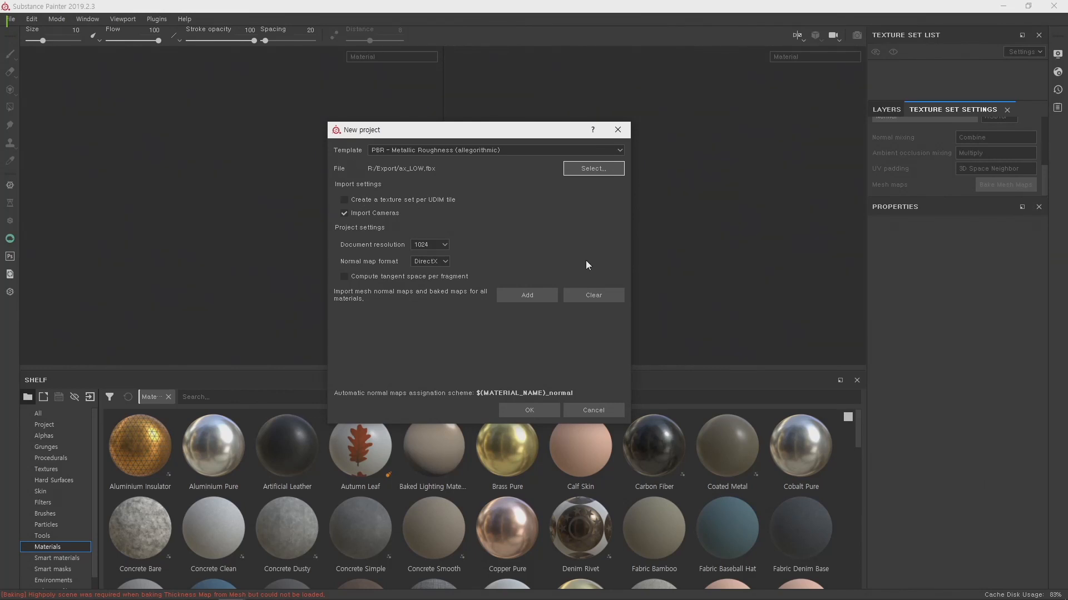
# Look through the document resolution choices and try 512
pyautogui.click(422, 245)
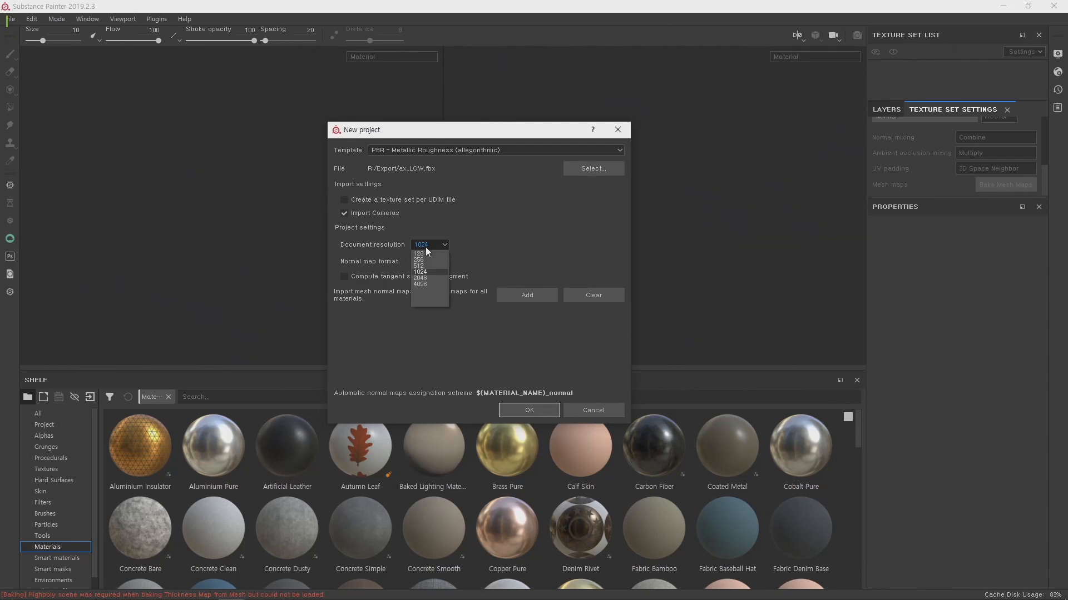
pyautogui.click(442, 274)
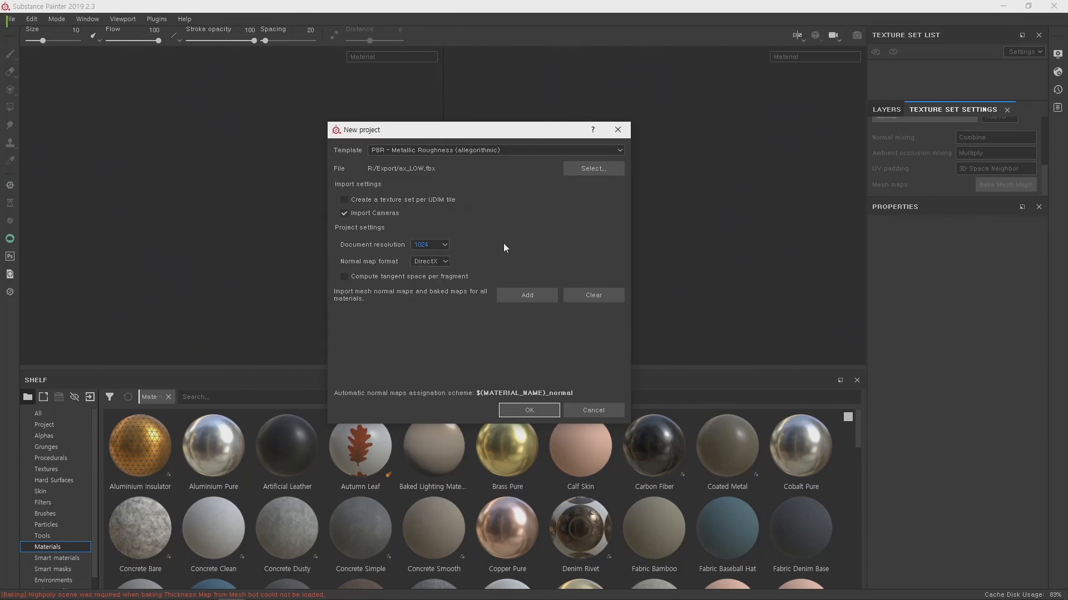
pyautogui.click(427, 245)
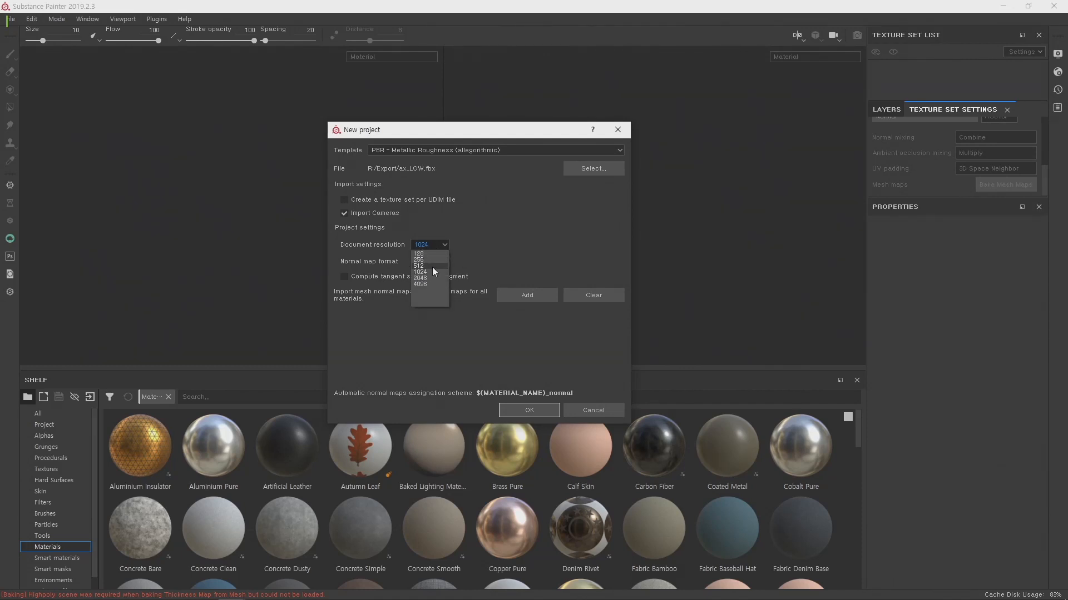
pyautogui.click(432, 266)
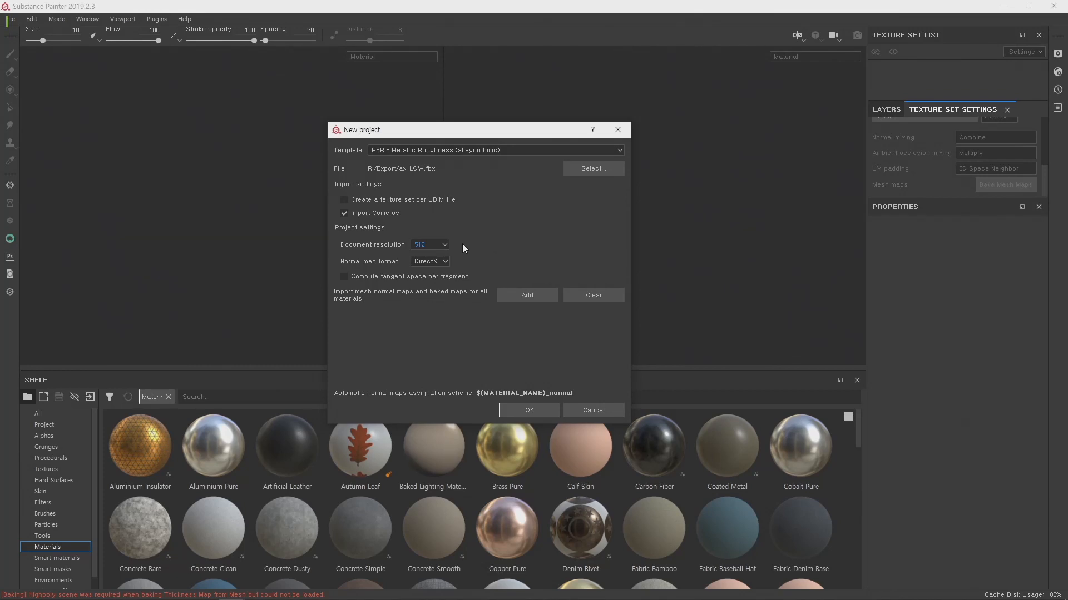
# Set the document resolution to 1024 and create the project
pyautogui.click(443, 248)
pyautogui.click(439, 272)
pyautogui.click(529, 410)
# Examine the imported axe blade in 3D and its complete UV layout in the 2D view
pyautogui.keyDown('alt'); pyautogui.moveTo(332, 238); pyautogui.dragTo(384, 289); pyautogui.keyUp('alt')
pyautogui.keyDown('alt'); pyautogui.moveTo(304, 234); pyautogui.dragTo(303, 212, button='middle'); pyautogui.keyUp('alt')
pyautogui.moveTo(302, 211)
pyautogui.keyDown('alt'); pyautogui.mouseDown()
pyautogui.moveTo(276, 228)
pyautogui.moveTo(376, 171)
pyautogui.moveTo(304, 205)
pyautogui.mouseUp(); pyautogui.keyUp('alt')
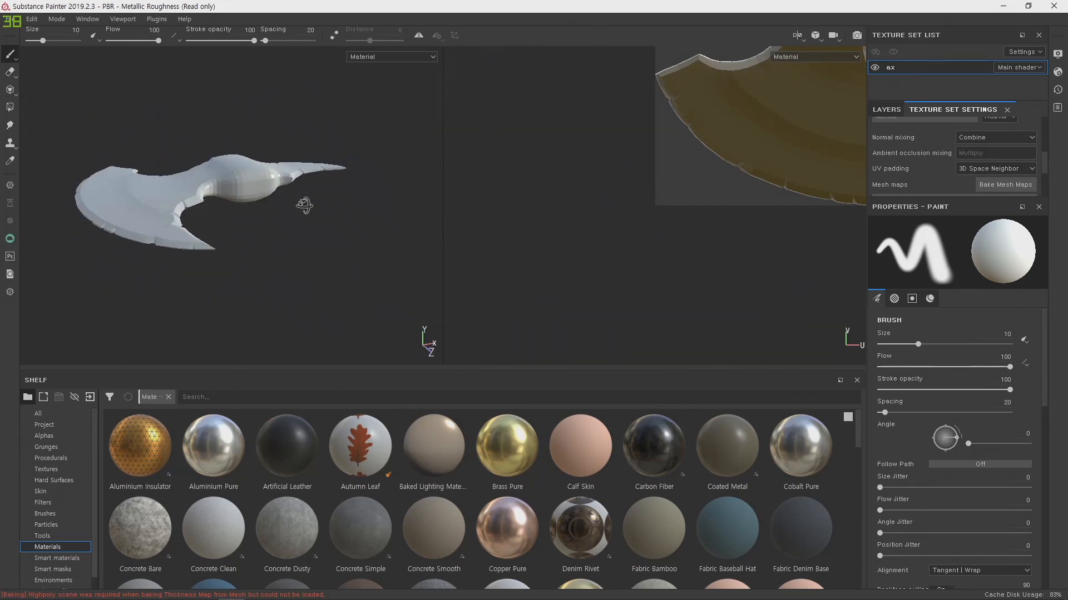
pyautogui.scroll(-5, 702, 265)
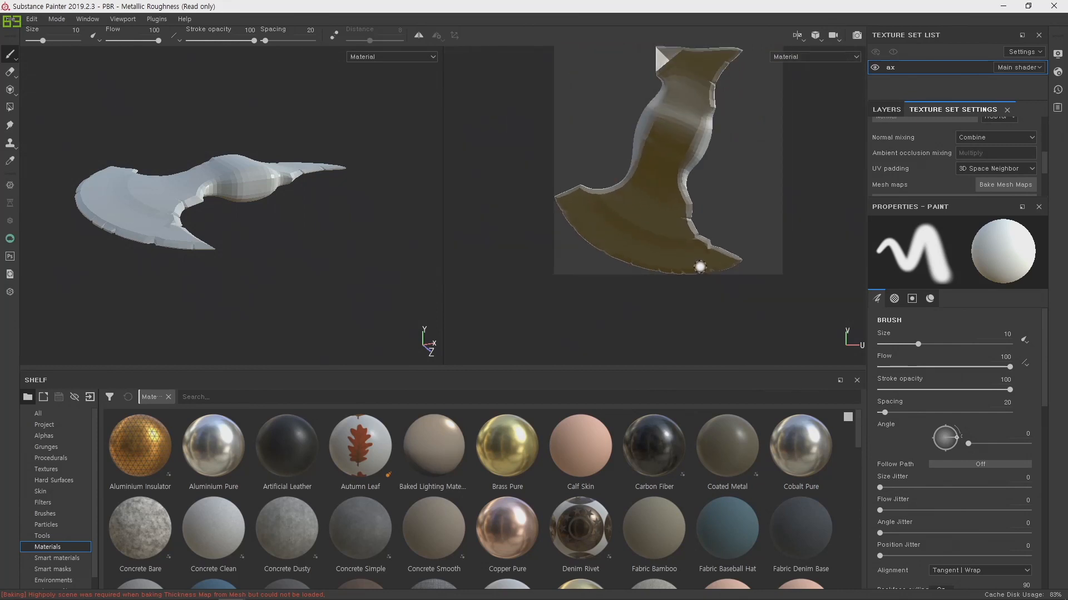
pyautogui.scroll(-1, 700, 267)
pyautogui.keyDown('alt'); pyautogui.moveTo(760, 193); pyautogui.dragTo(737, 225, button='middle'); pyautogui.keyUp('alt')
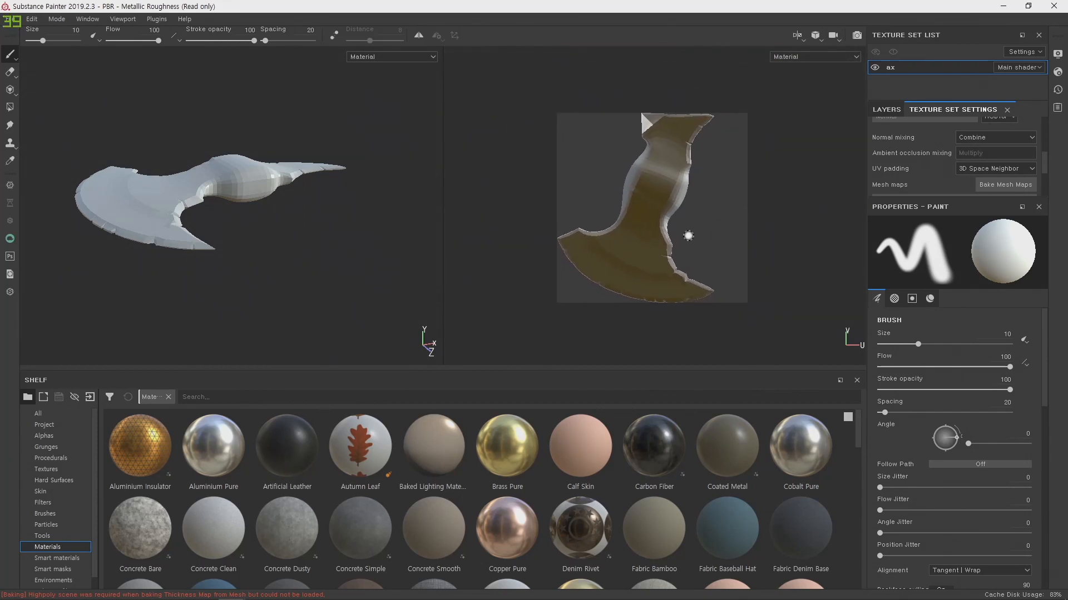
pyautogui.scroll(1, 702, 212)
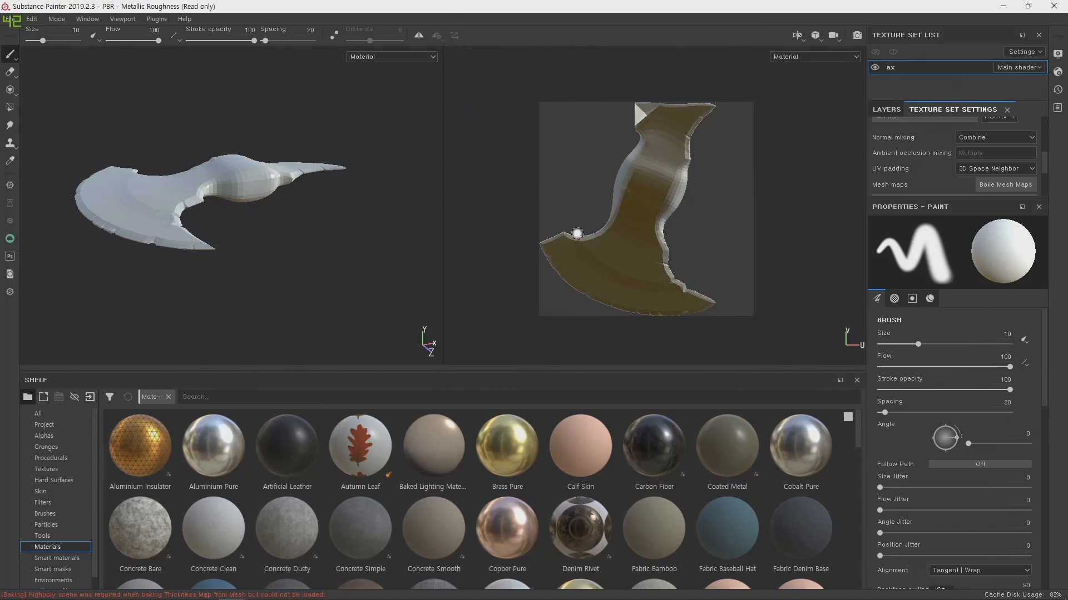
# Examine the low-poly axe blade's surface and edges from several angles in the 3D view
pyautogui.keyDown('alt'); pyautogui.moveTo(325, 177); pyautogui.dragTo(334, 221); pyautogui.keyUp('alt')
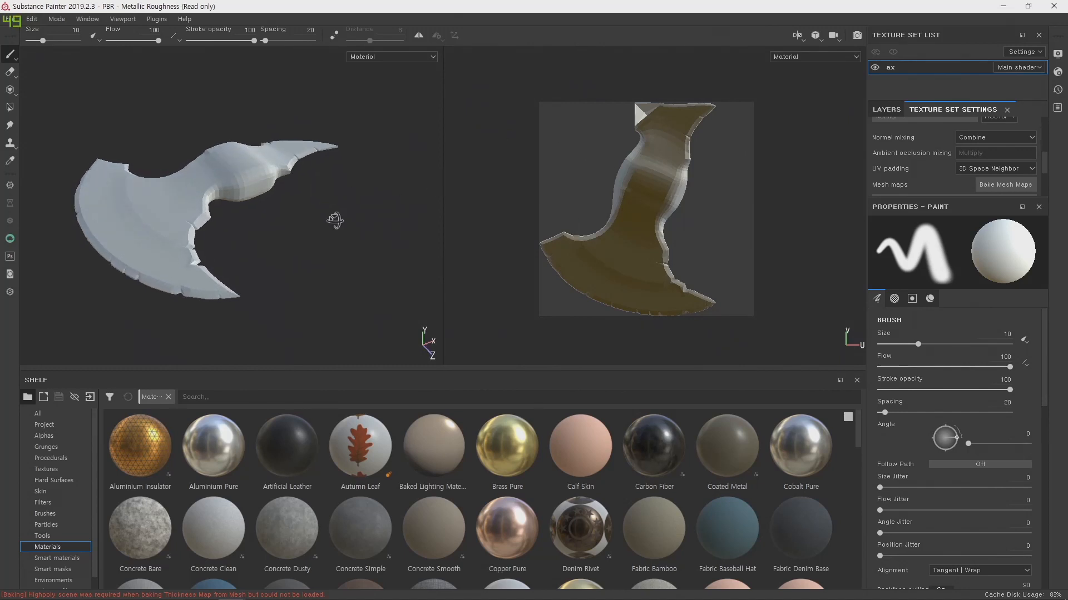
pyautogui.keyDown('alt'); pyautogui.moveTo(284, 221); pyautogui.dragTo(315, 214, button='middle'); pyautogui.keyUp('alt')
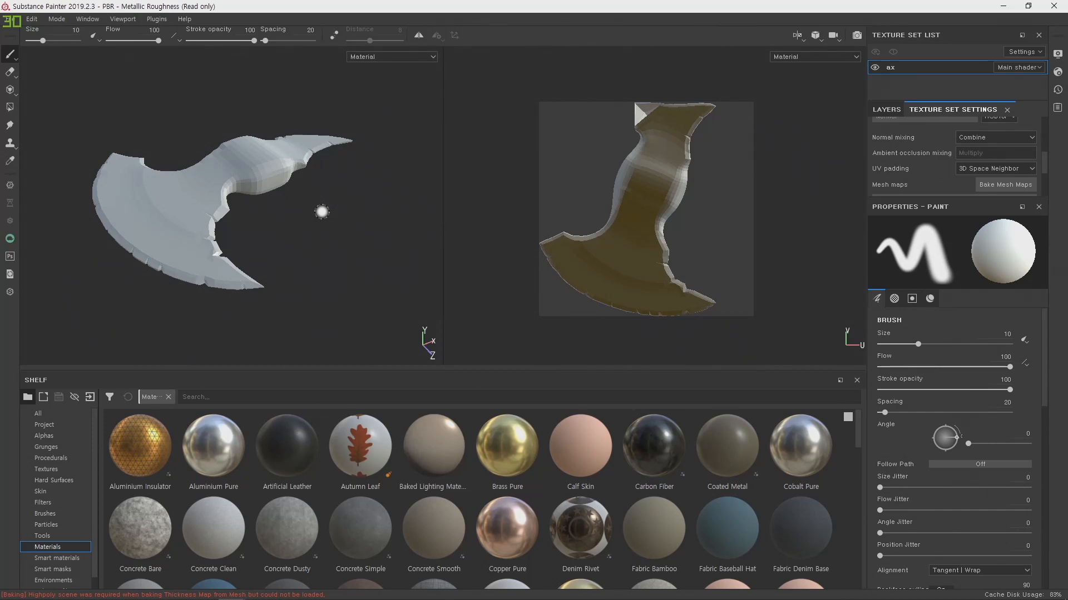
pyautogui.moveTo(272, 226)
pyautogui.keyDown('alt'); pyautogui.mouseDown(button='middle')
pyautogui.moveTo(283, 203)
pyautogui.moveTo(269, 215)
pyautogui.mouseUp(button='middle'); pyautogui.keyUp('alt')
pyautogui.keyDown('alt'); pyautogui.moveTo(269, 215); pyautogui.dragTo(276, 253); pyautogui.keyUp('alt')
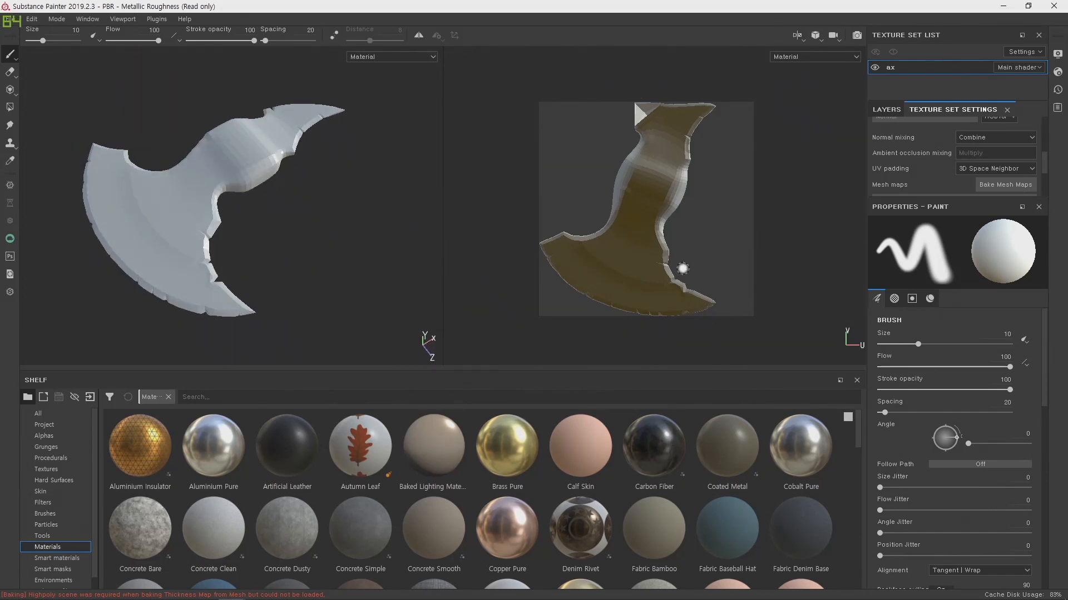
pyautogui.moveTo(289, 183)
pyautogui.keyDown('alt'); pyautogui.mouseDown()
pyautogui.moveTo(249, 199)
pyautogui.moveTo(275, 167)
pyautogui.moveTo(272, 61)
pyautogui.moveTo(278, 239)
pyautogui.moveTo(304, 59)
pyautogui.moveTo(306, 167)
pyautogui.mouseUp(); pyautogui.keyUp('alt')
pyautogui.keyDown('alt'); pyautogui.moveTo(306, 238); pyautogui.dragTo(183, 230); pyautogui.keyUp('alt')
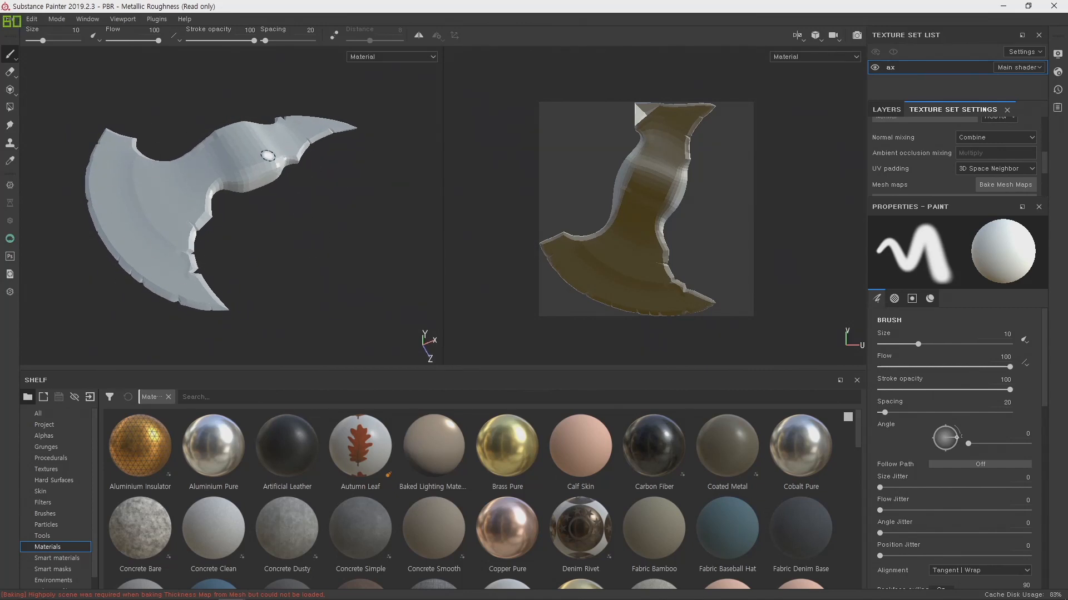
pyautogui.keyDown('alt'); pyautogui.moveTo(316, 235); pyautogui.dragTo(305, 232, button='middle'); pyautogui.keyUp('alt')
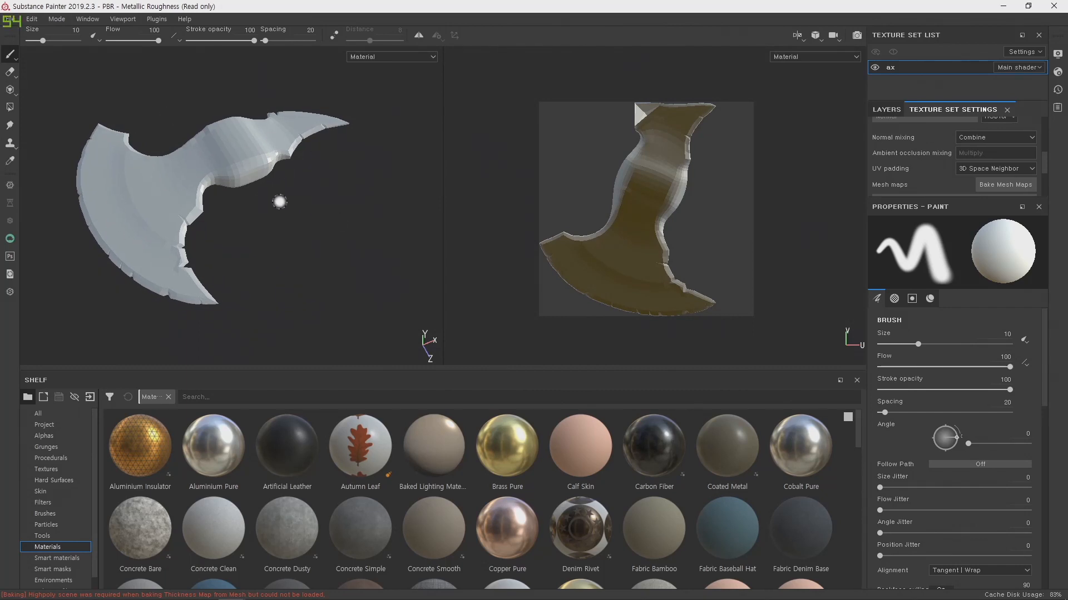
# Show the layer stack, give it more height, and look through the blending modes available for Layer 1
pyautogui.keyDown('alt'); pyautogui.moveTo(282, 209); pyautogui.dragTo(296, 210, button='middle'); pyautogui.keyUp('alt')
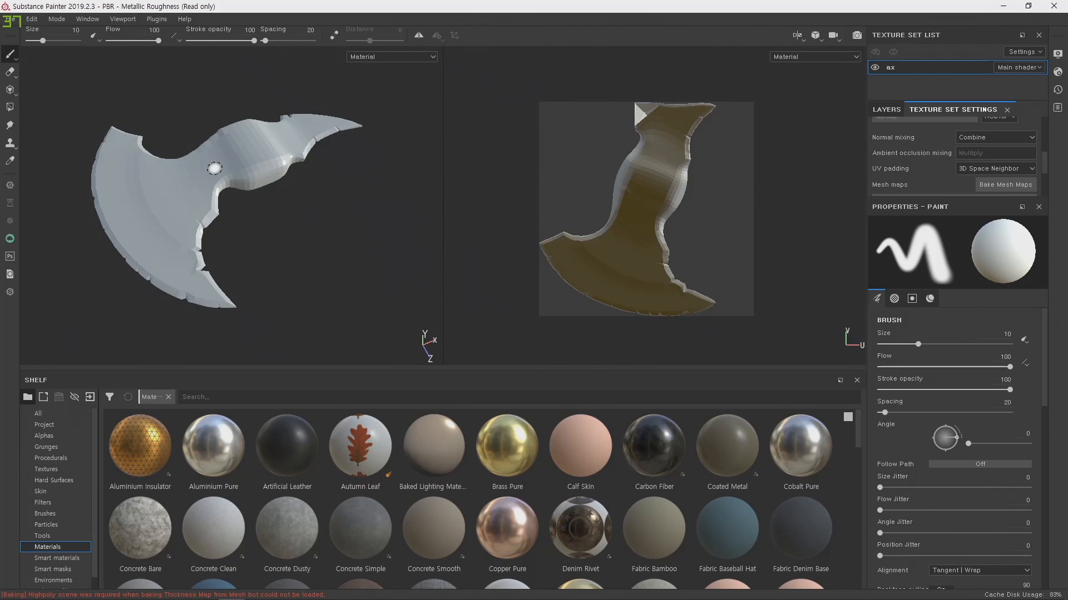
pyautogui.click(887, 110)
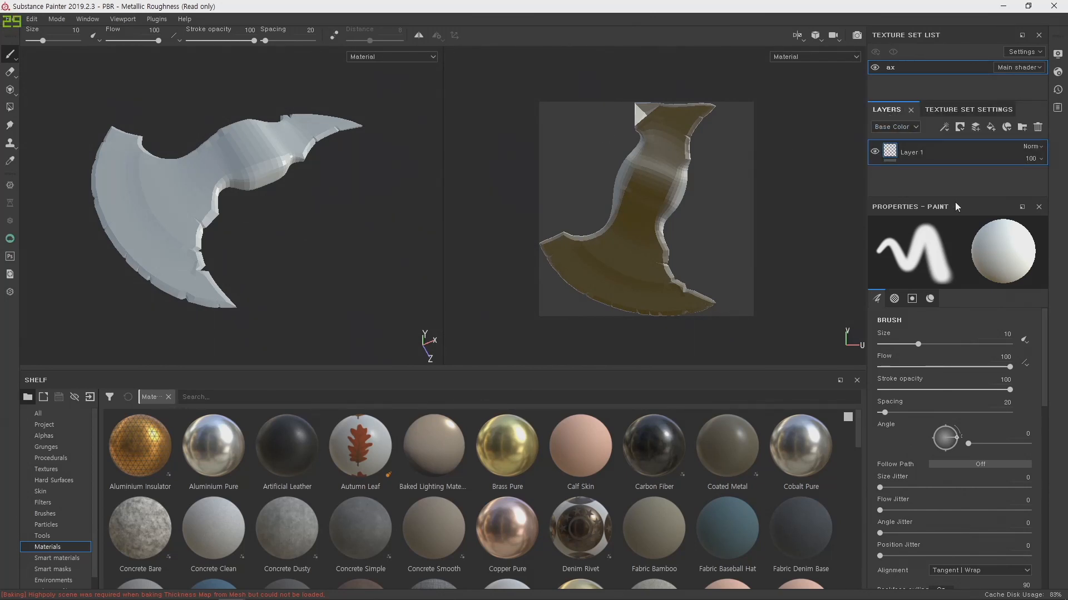
pyautogui.moveTo(959, 196); pyautogui.dragTo(958, 326)
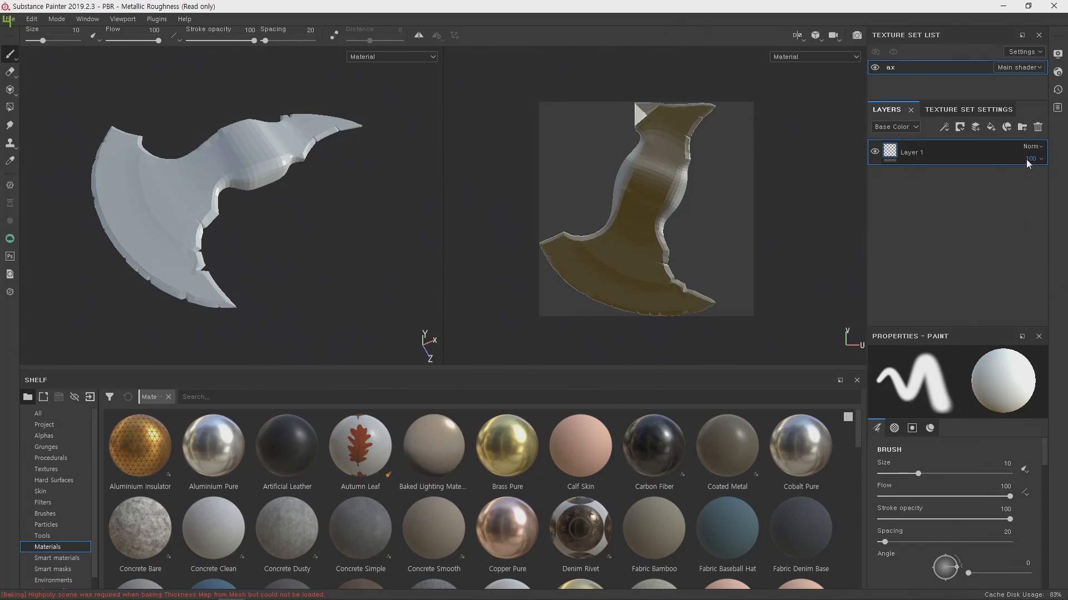
pyautogui.click(1034, 147)
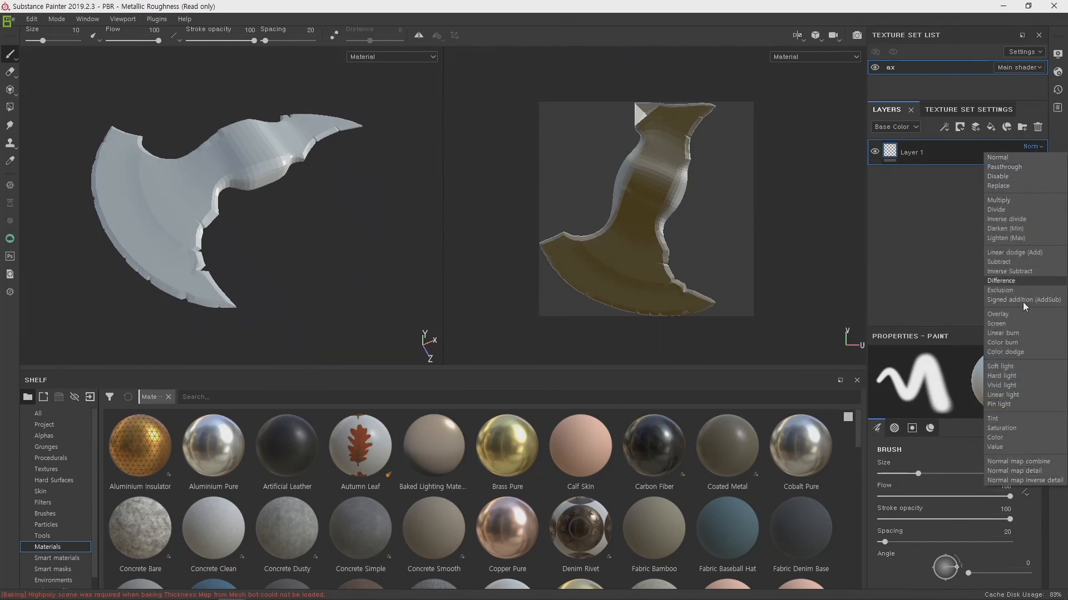
pyautogui.click(959, 229)
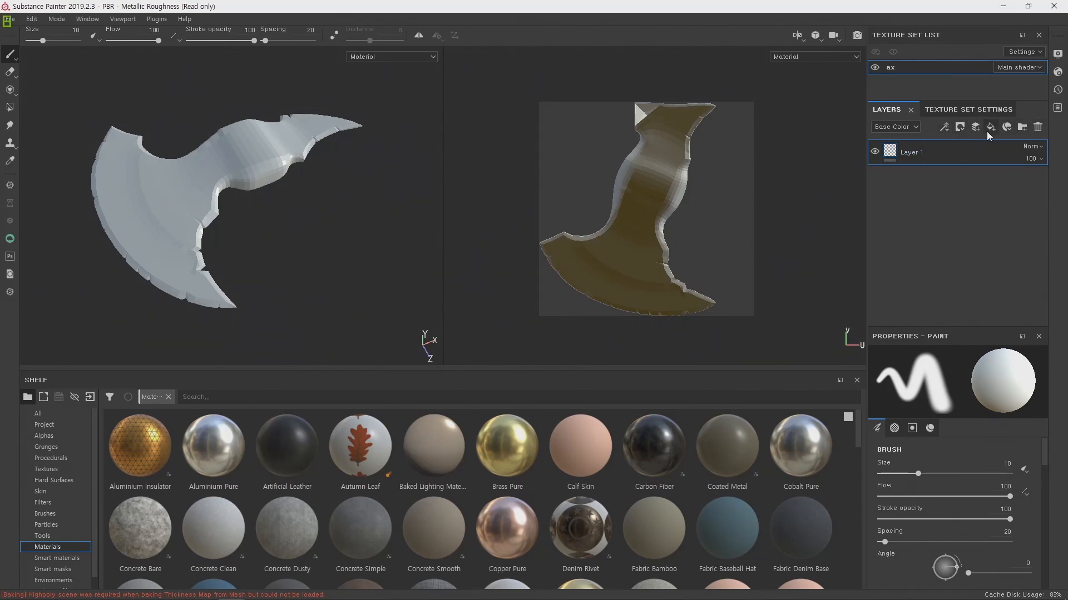
# Open the mesh map baking settings, review the listed maps, and exclude the ID map from the bake
pyautogui.click(947, 112)
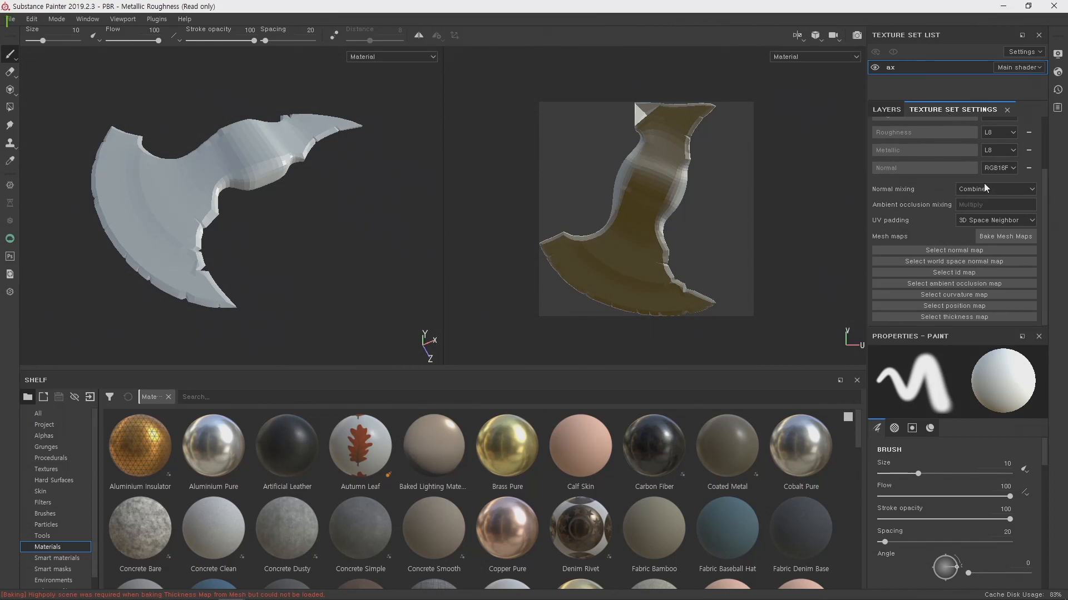
pyautogui.click(1022, 238)
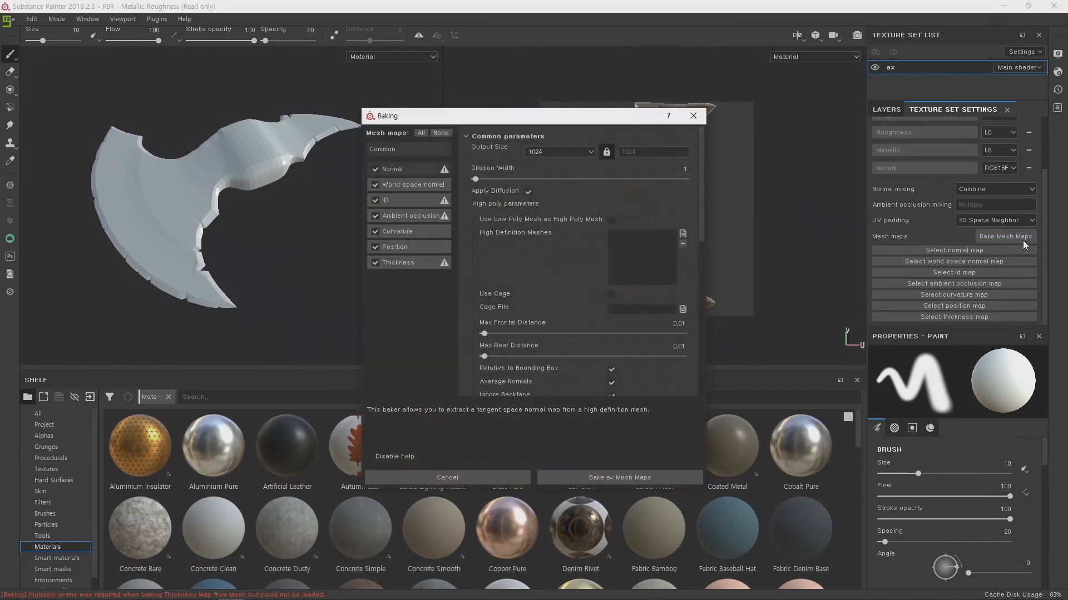
pyautogui.moveTo(595, 120); pyautogui.dragTo(550, 113)
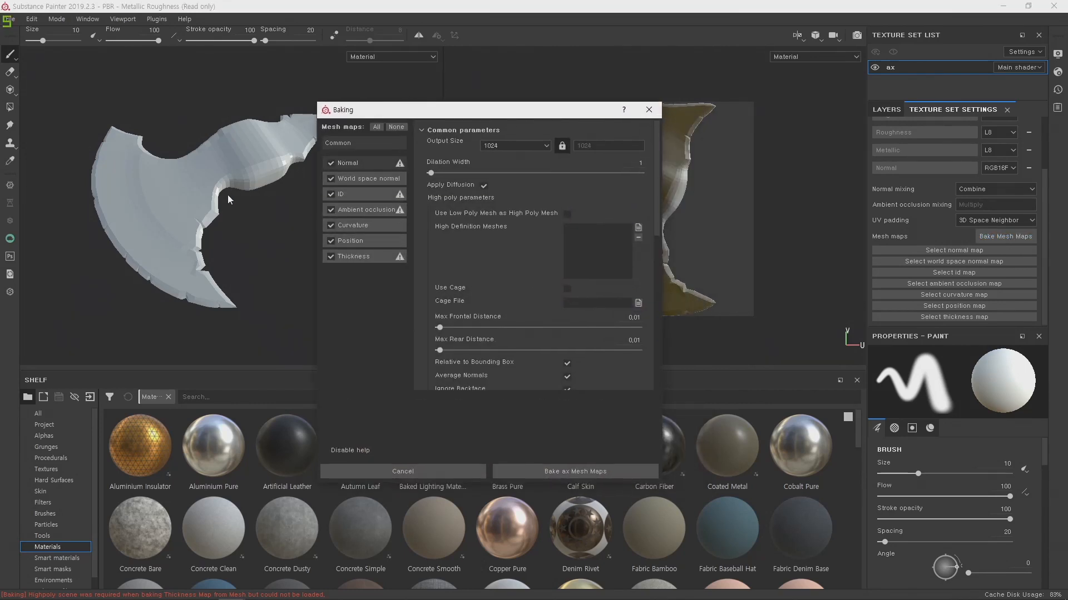
pyautogui.moveTo(361, 182)
pyautogui.moveTo(372, 209)
pyautogui.moveTo(330, 228)
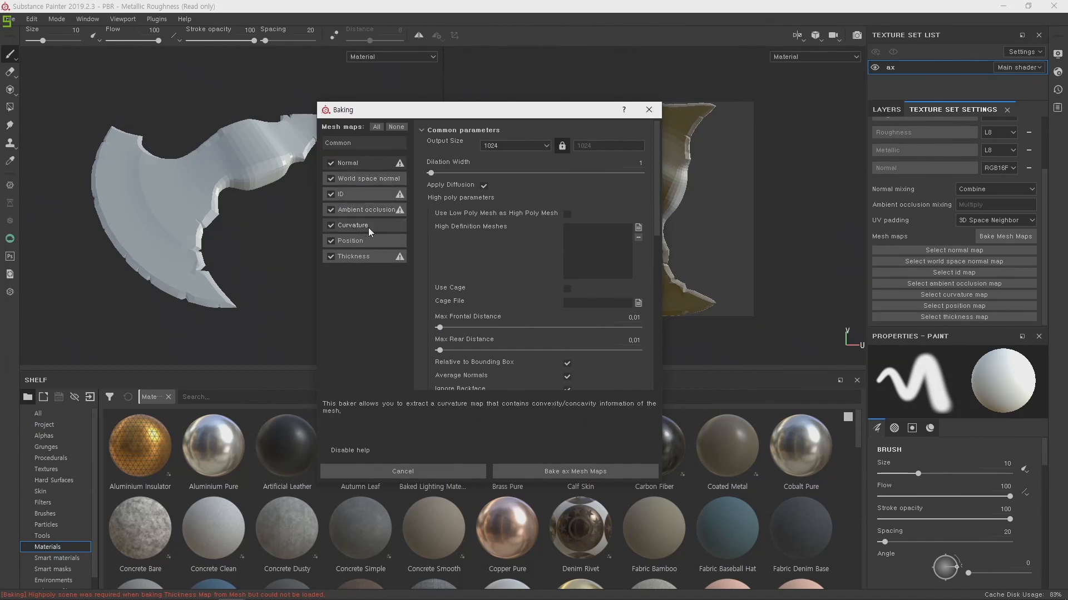
pyautogui.moveTo(360, 237)
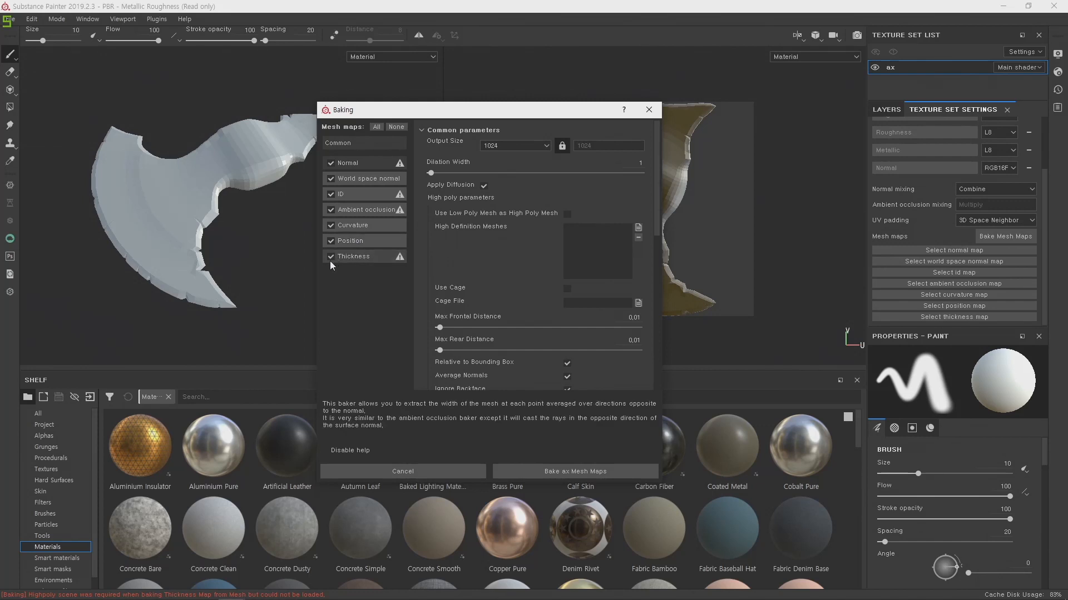
pyautogui.click(331, 196)
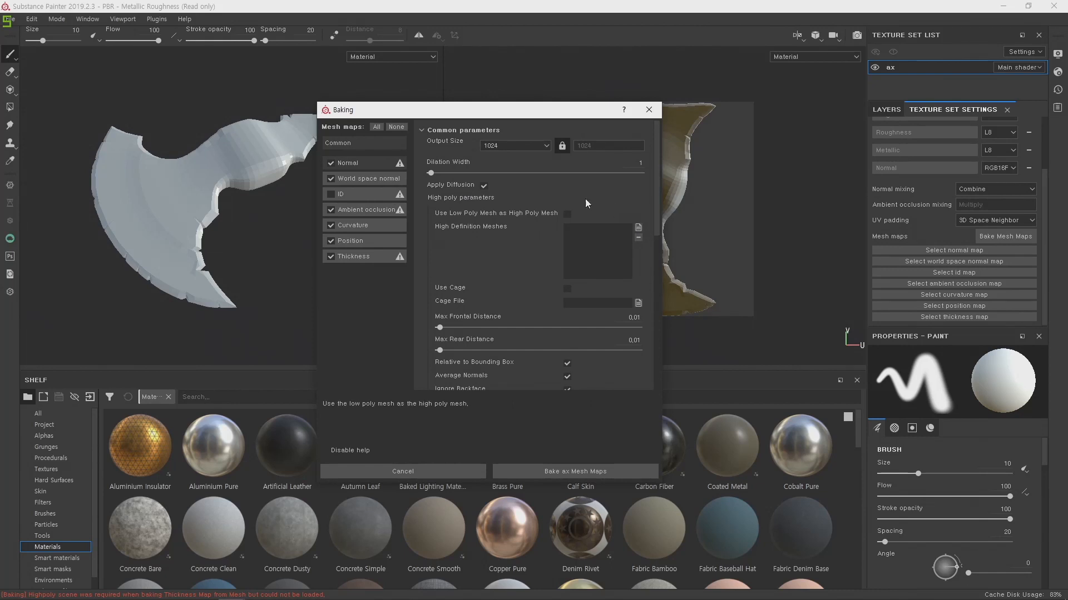
# Choose a 1024 output size for the bake and load ax_high.fbx as the high definition mesh
pyautogui.click(522, 147)
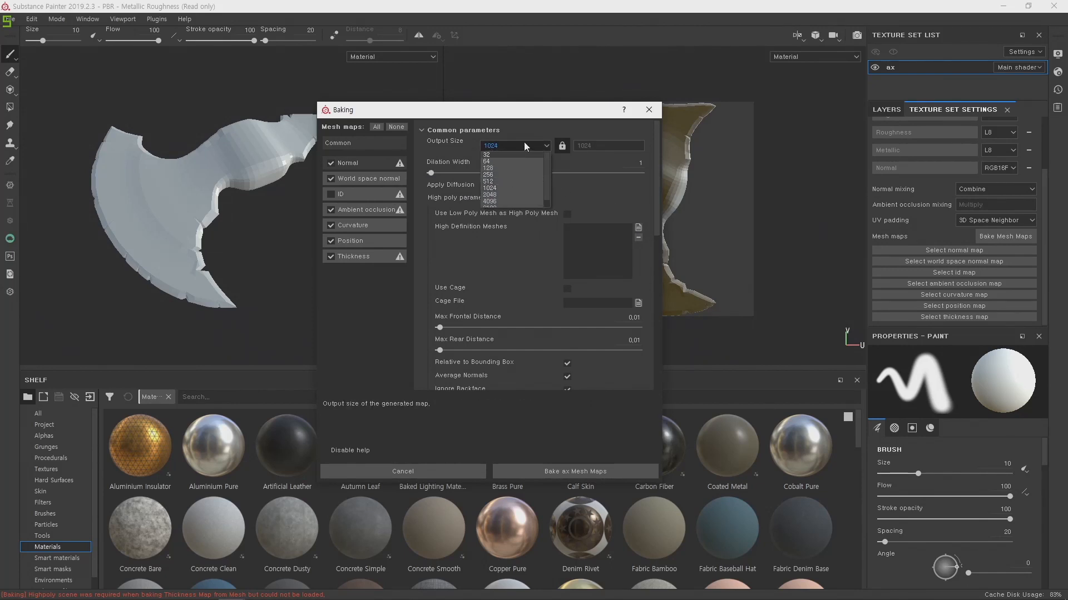
pyautogui.click(505, 189)
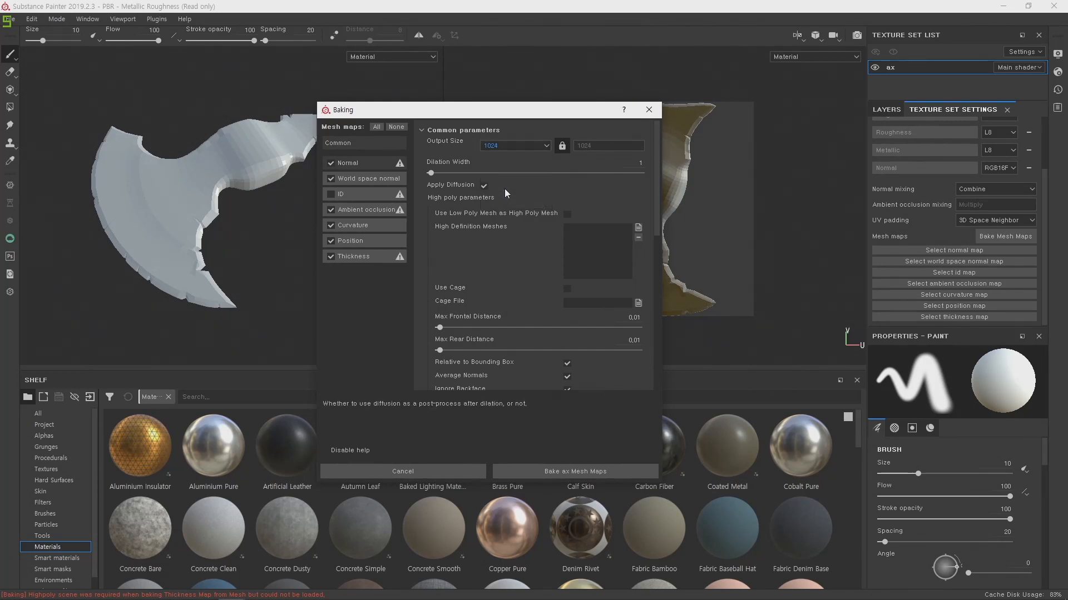
pyautogui.click(638, 228)
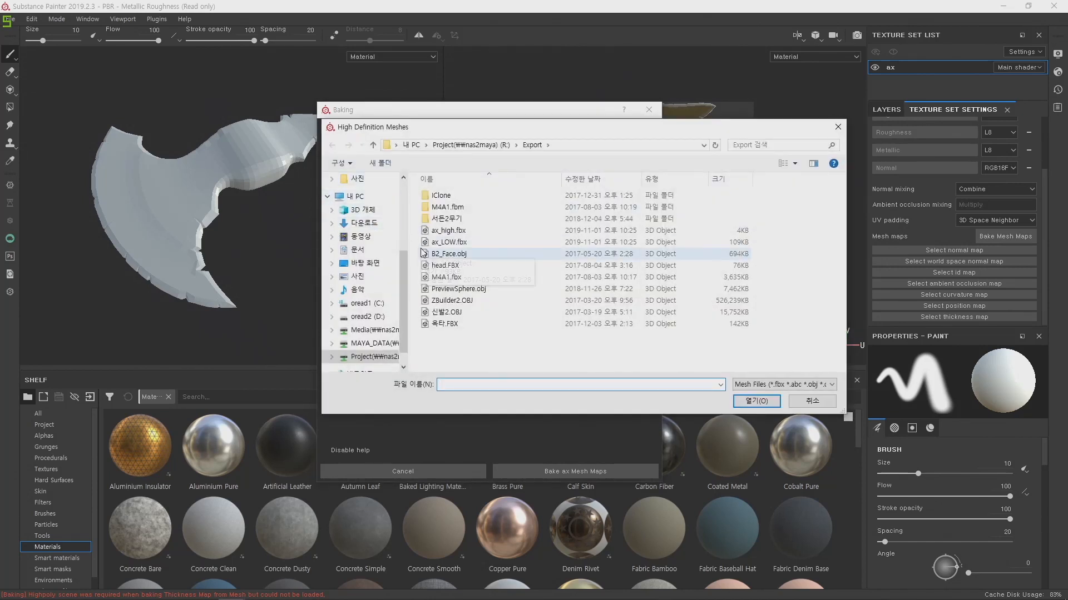
pyautogui.click(449, 230)
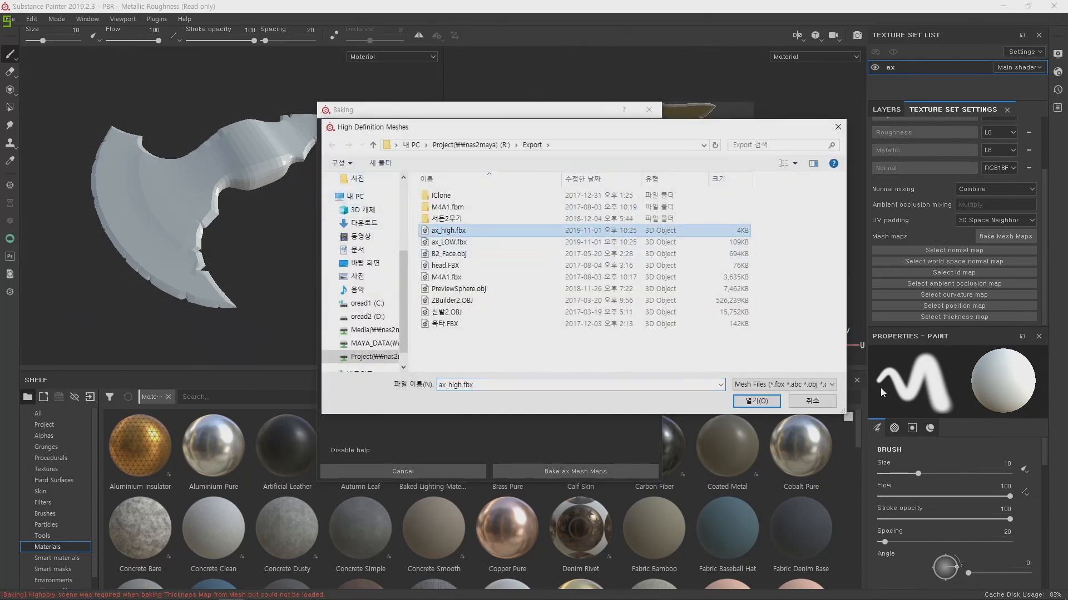
pyautogui.click(766, 406)
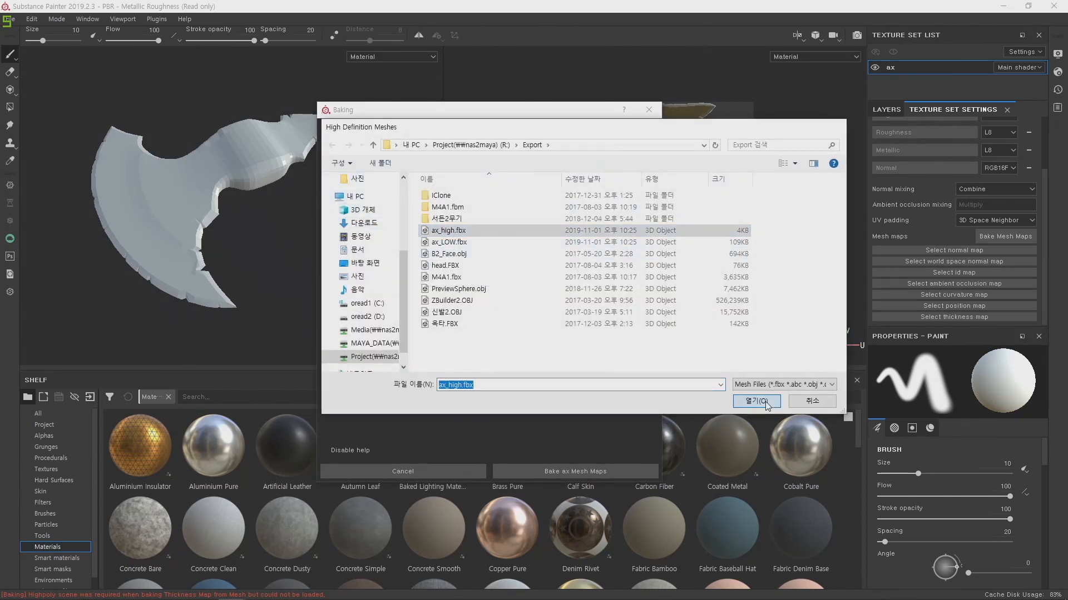
# Set both the max frontal distance and the max rear distance for the bake to 0.04
pyautogui.scroll(-2, 535, 264)
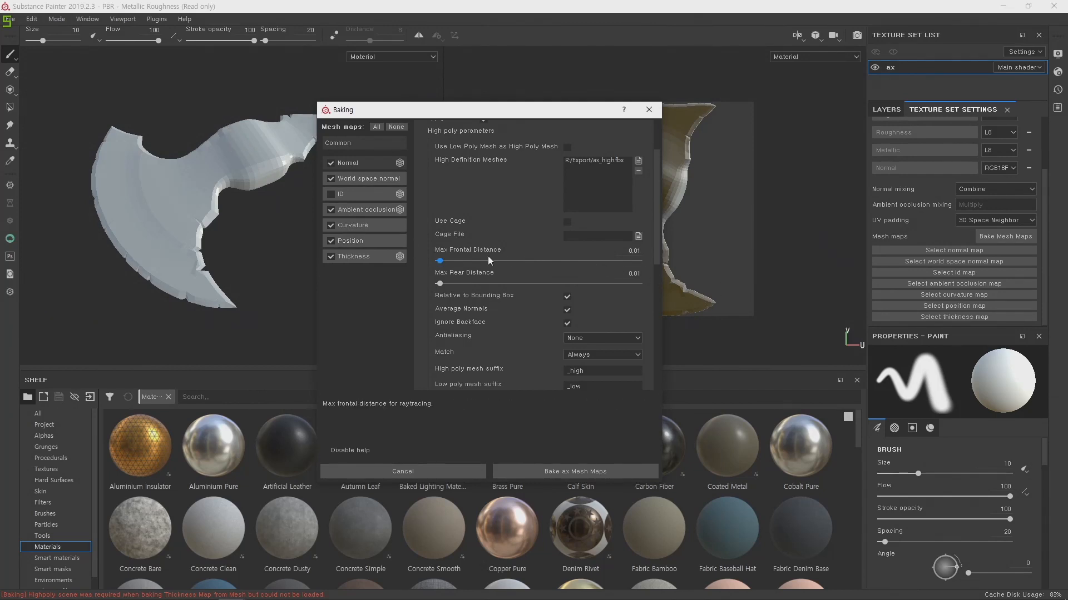
pyautogui.moveTo(439, 261); pyautogui.dragTo(447, 284)
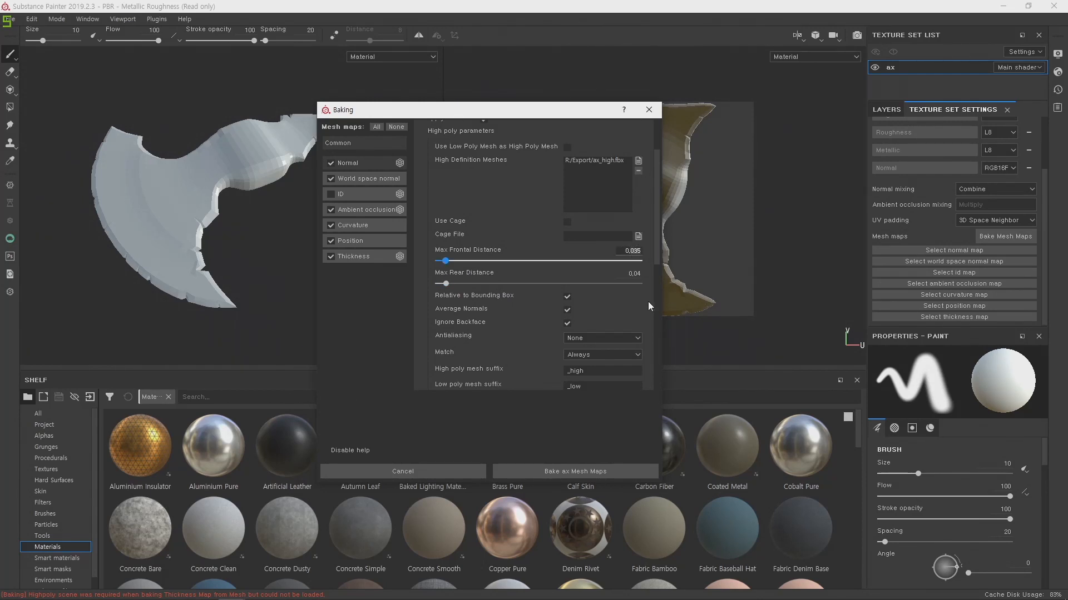
pyautogui.press('BackSpace')
pyautogui.press('BackSpace')
pyautogui.press('BackSpace')
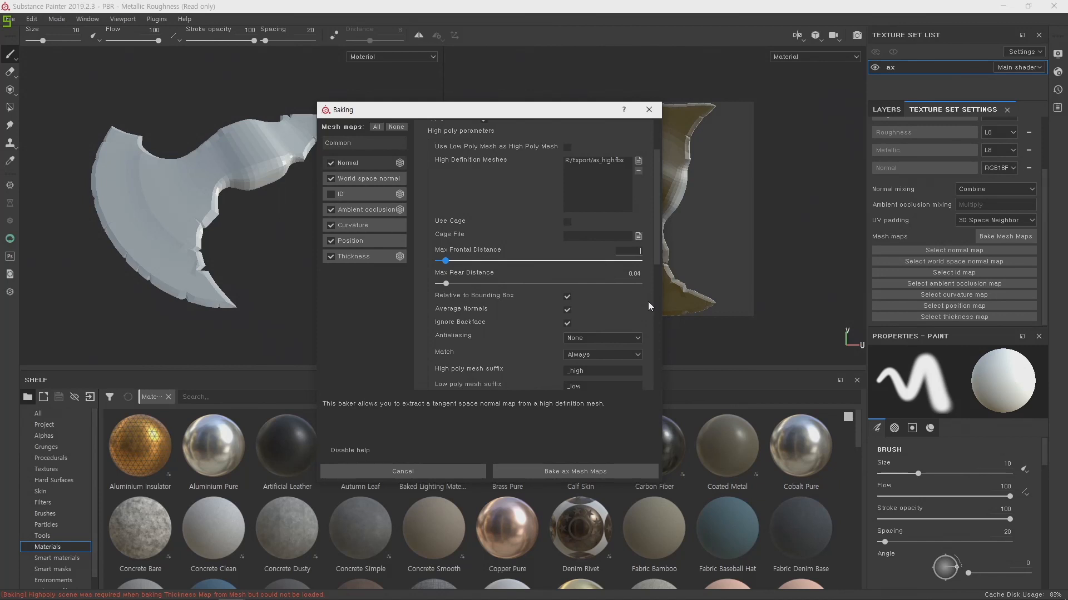
pyautogui.write('04')
pyautogui.press('Return')
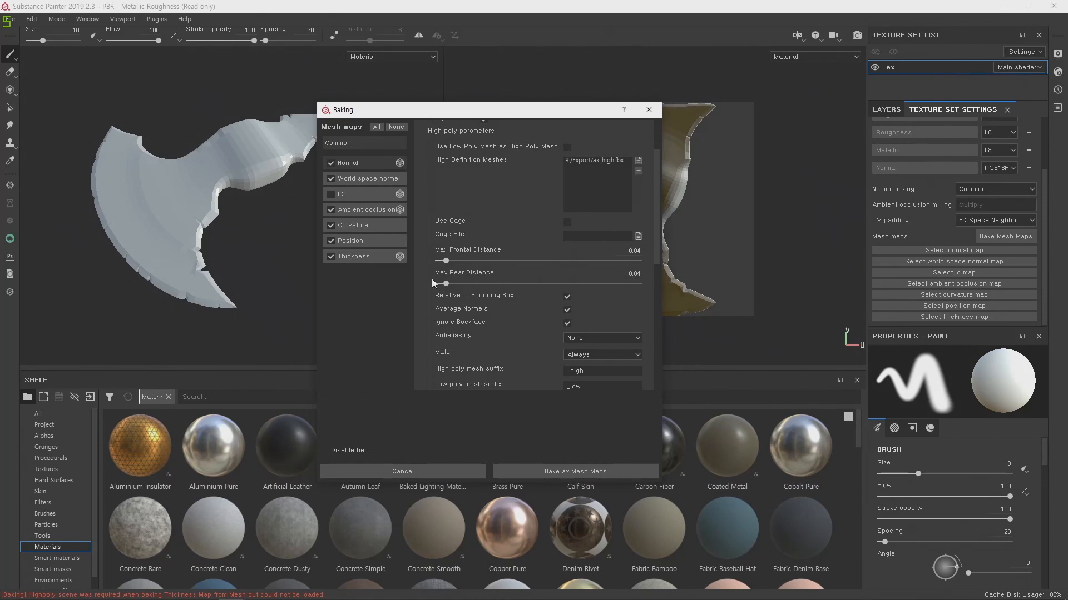
# Bake the ax mesh maps, dismiss the baking report, and check the generated maps and the blade in 3D
pyautogui.click(588, 475)
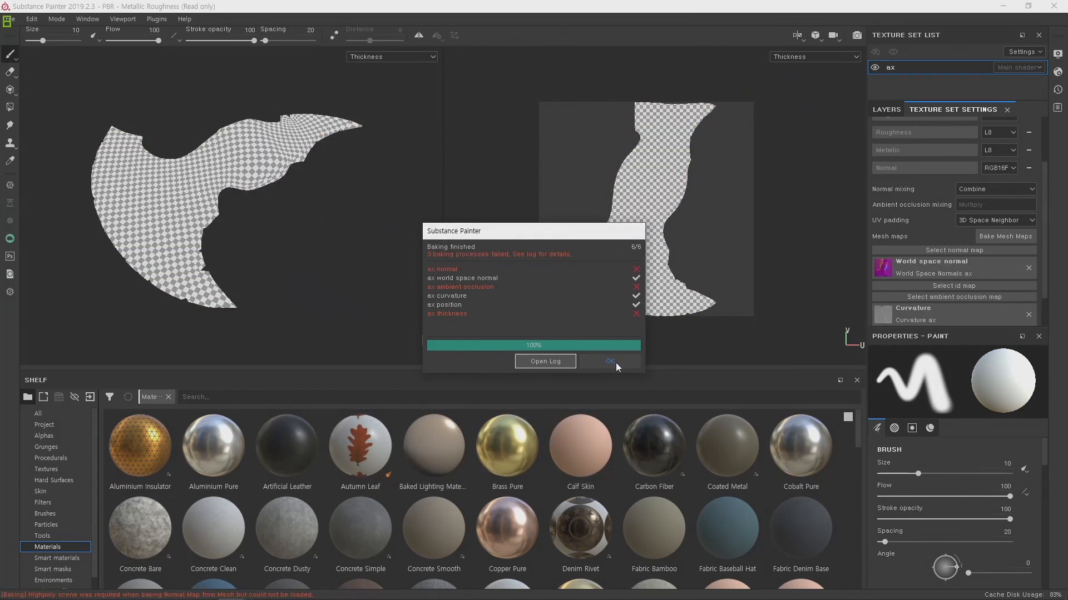
pyautogui.click(610, 361)
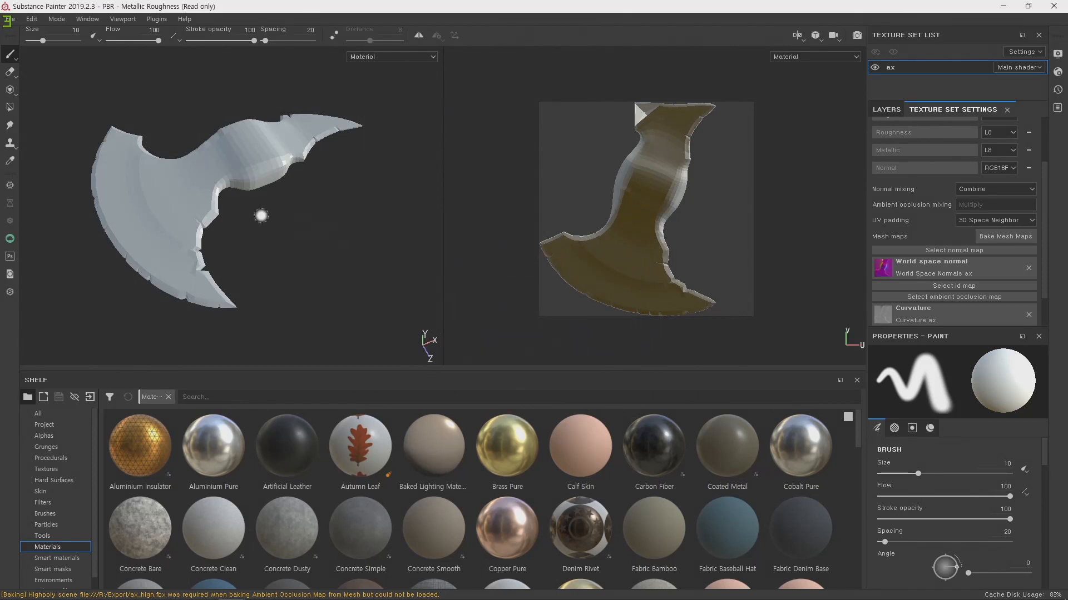
pyautogui.keyDown('alt'); pyautogui.moveTo(278, 215); pyautogui.dragTo(308, 210); pyautogui.keyUp('alt')
pyautogui.scroll(-2, 919, 276)
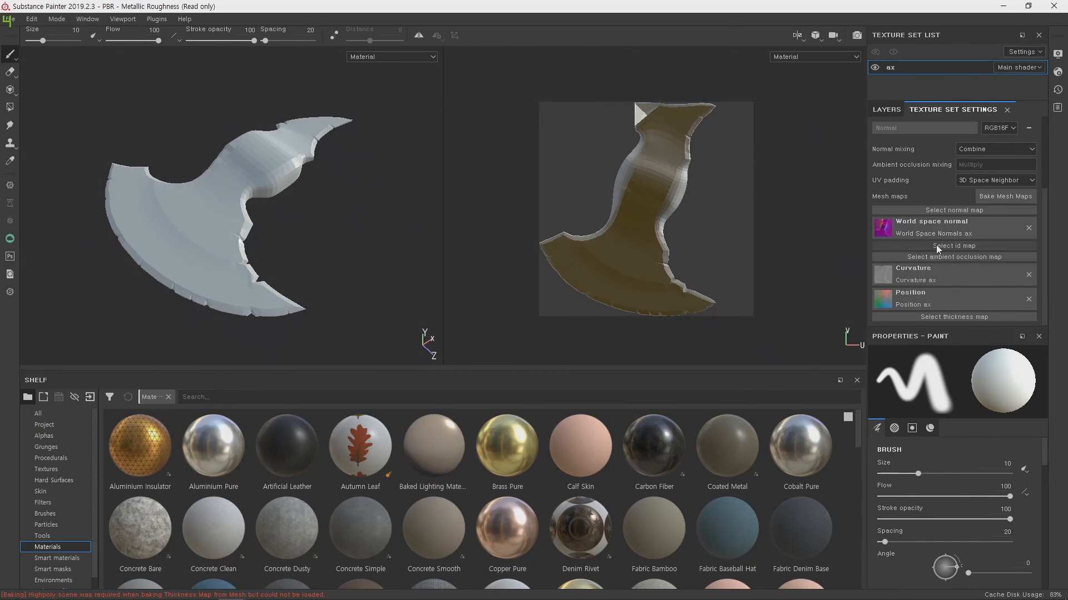
pyautogui.scroll(1, 946, 222)
pyautogui.scroll(-1, 966, 255)
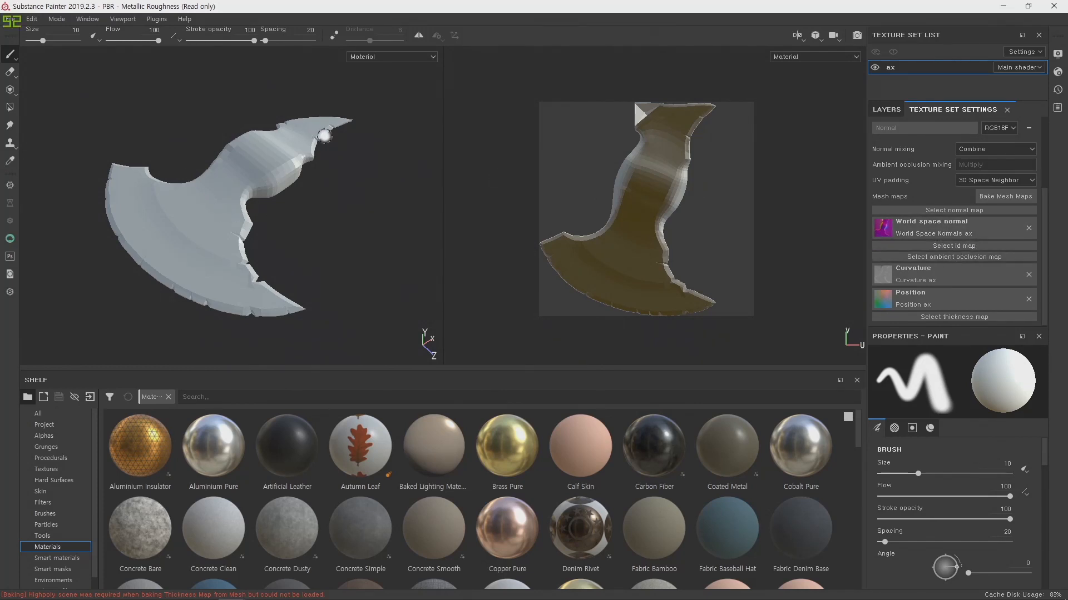
pyautogui.moveTo(262, 230)
pyautogui.keyDown('alt'); pyautogui.mouseDown()
pyautogui.moveTo(269, 215)
pyautogui.moveTo(295, 211)
pyautogui.moveTo(236, 241)
pyautogui.moveTo(333, 214)
pyautogui.mouseUp(); pyautogui.keyUp('alt')
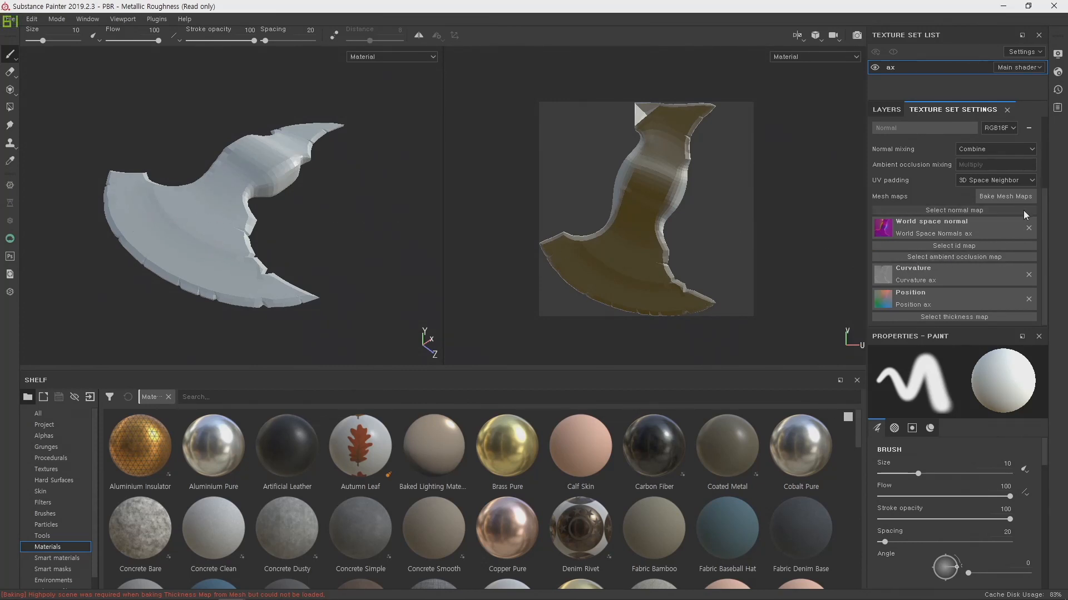
# Show the layer stack and browse the shelf's alphas, grunges, procedurals, textures and hard surfaces
pyautogui.click(892, 111)
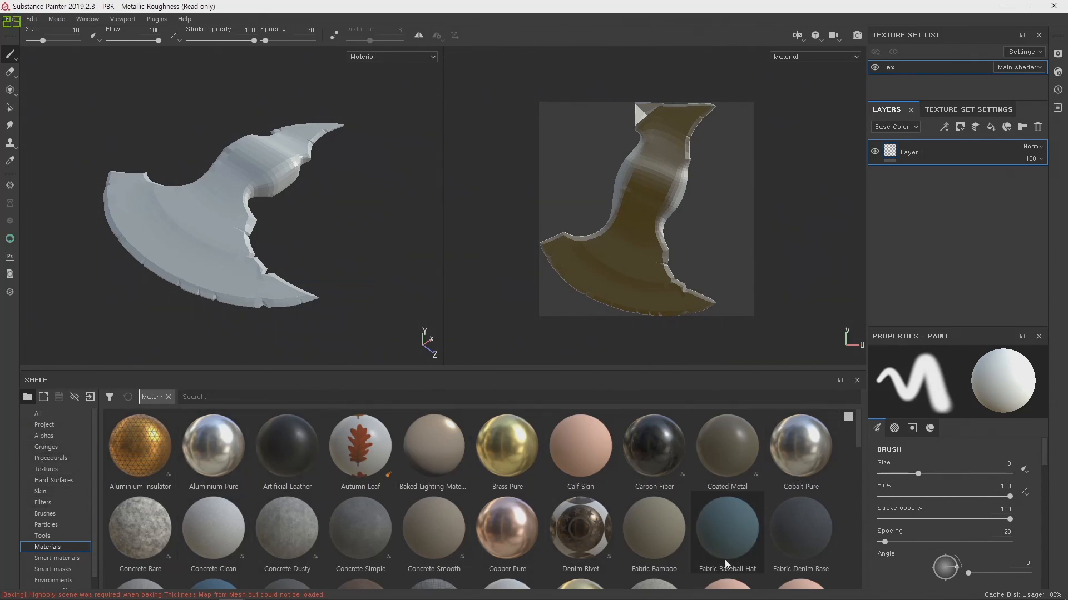
pyautogui.scroll(-1, 49, 445)
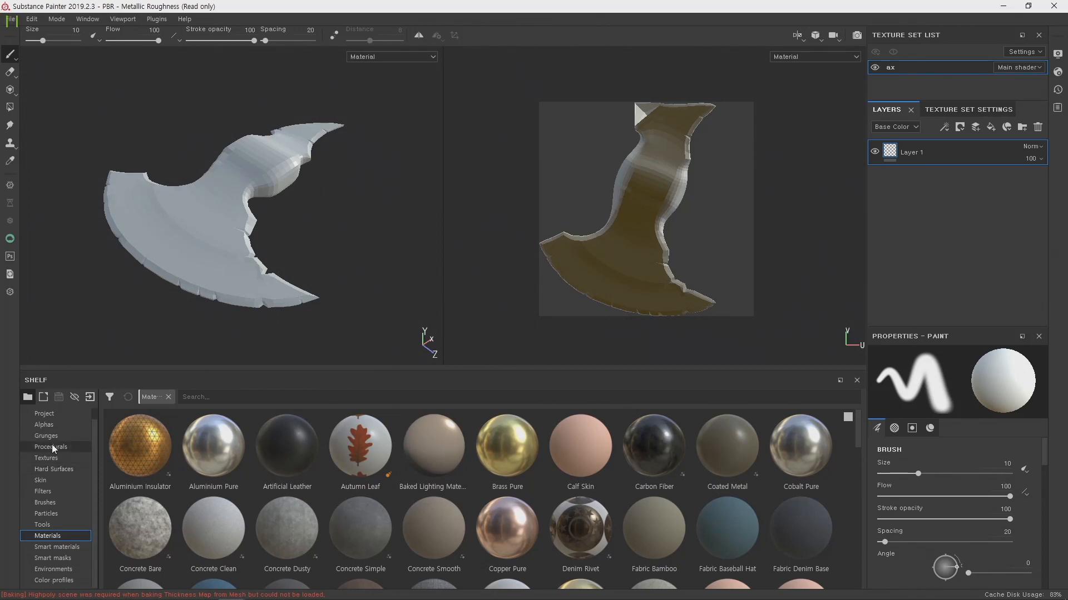
pyautogui.click(47, 425)
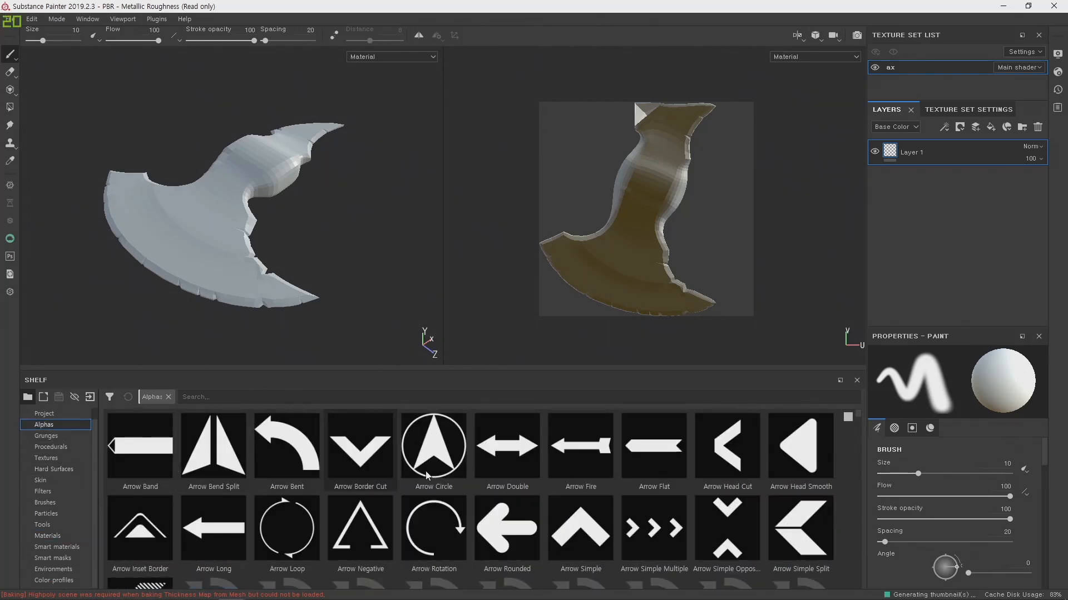
pyautogui.click(46, 436)
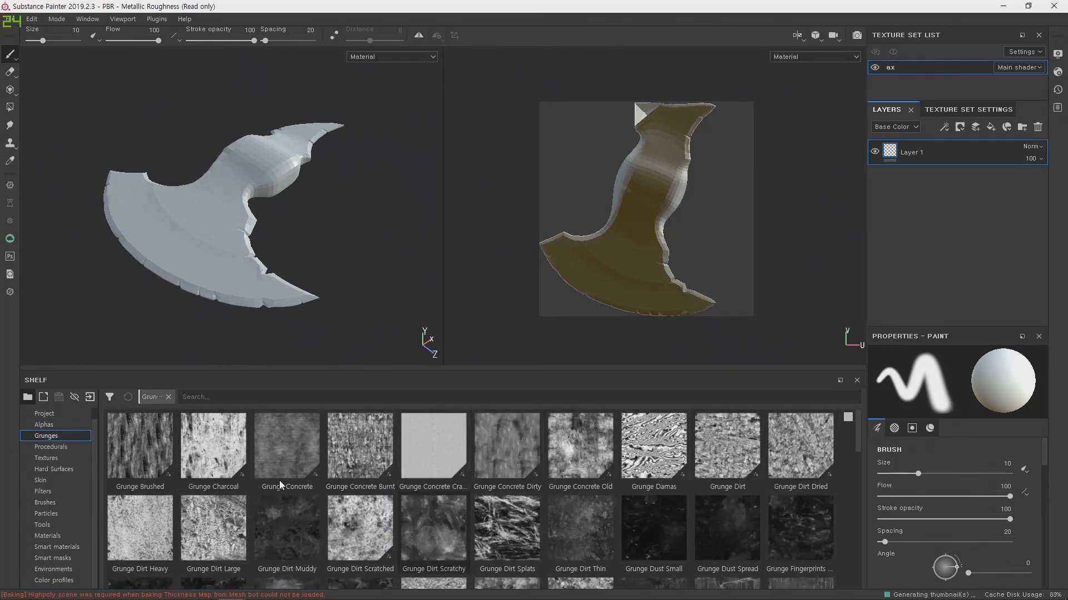
pyautogui.click(53, 447)
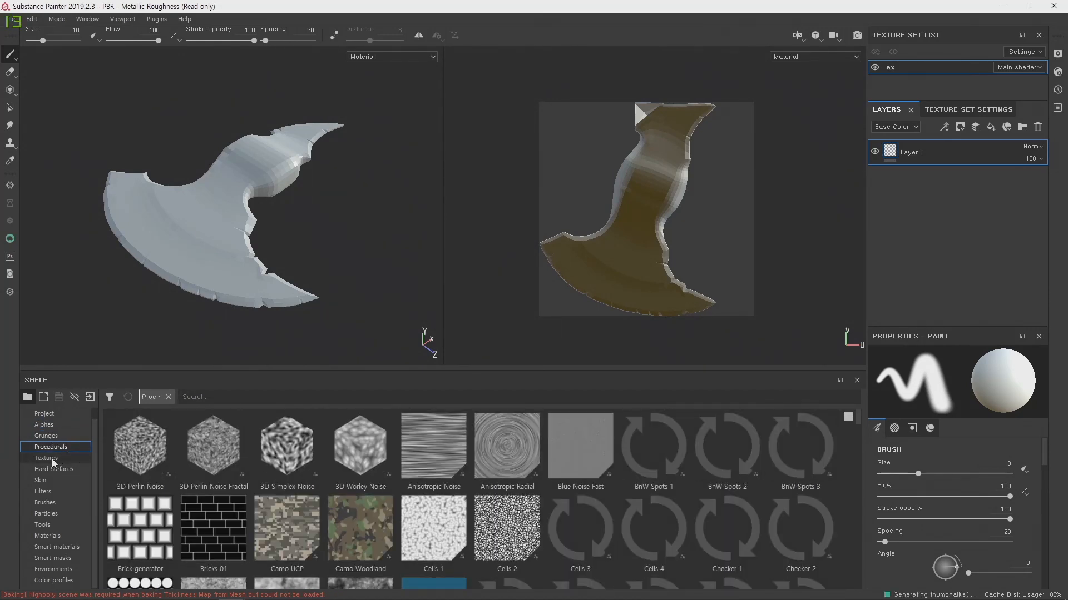
pyautogui.click(51, 459)
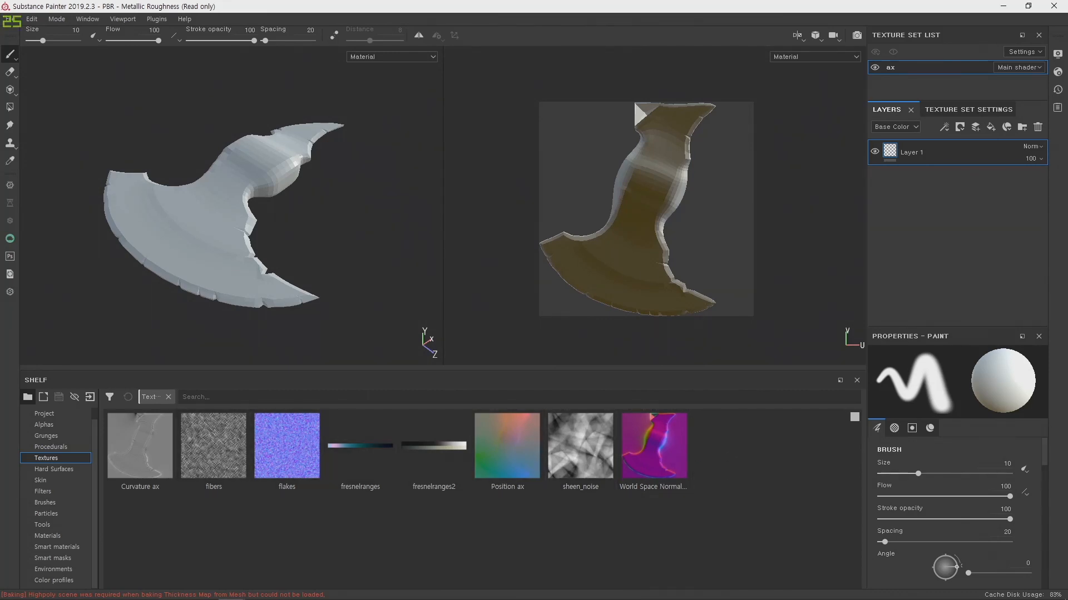
pyautogui.click(75, 469)
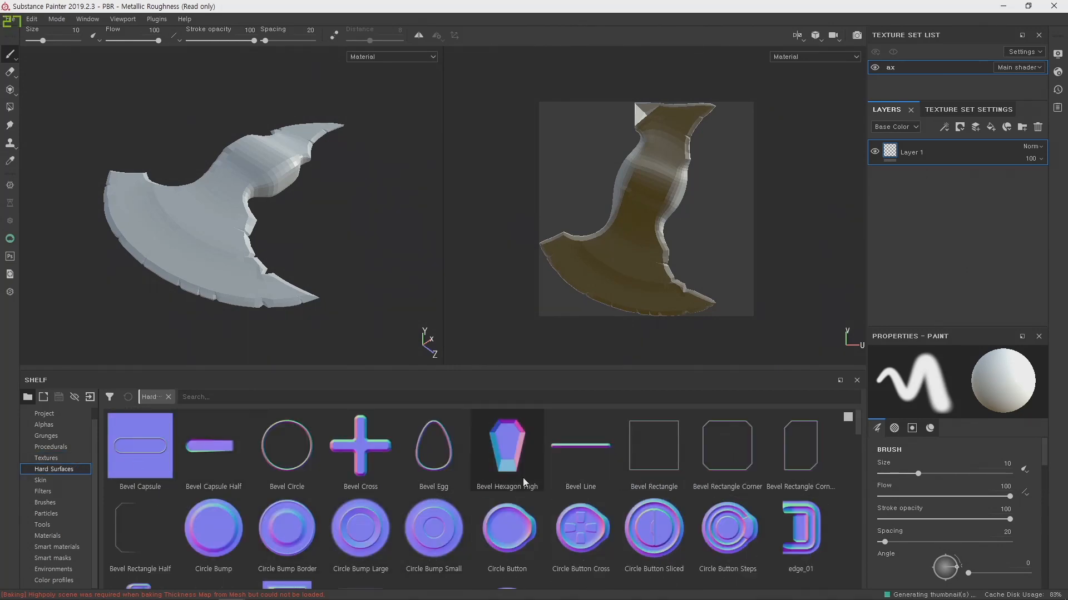
pyautogui.scroll(-3, 356, 473)
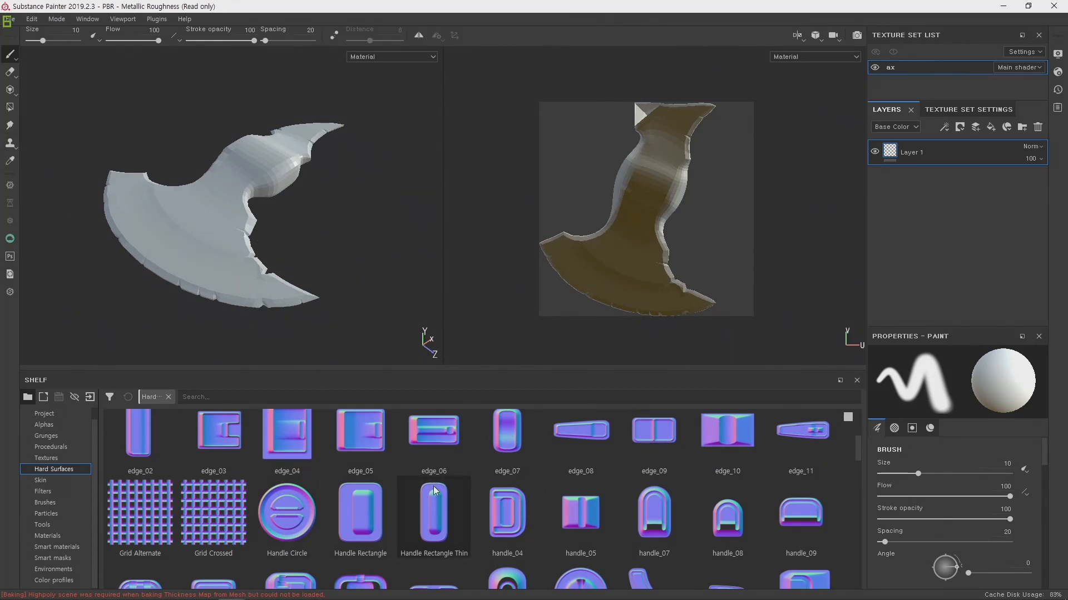
pyautogui.scroll(-3, 413, 503)
pyautogui.scroll(-5, 414, 503)
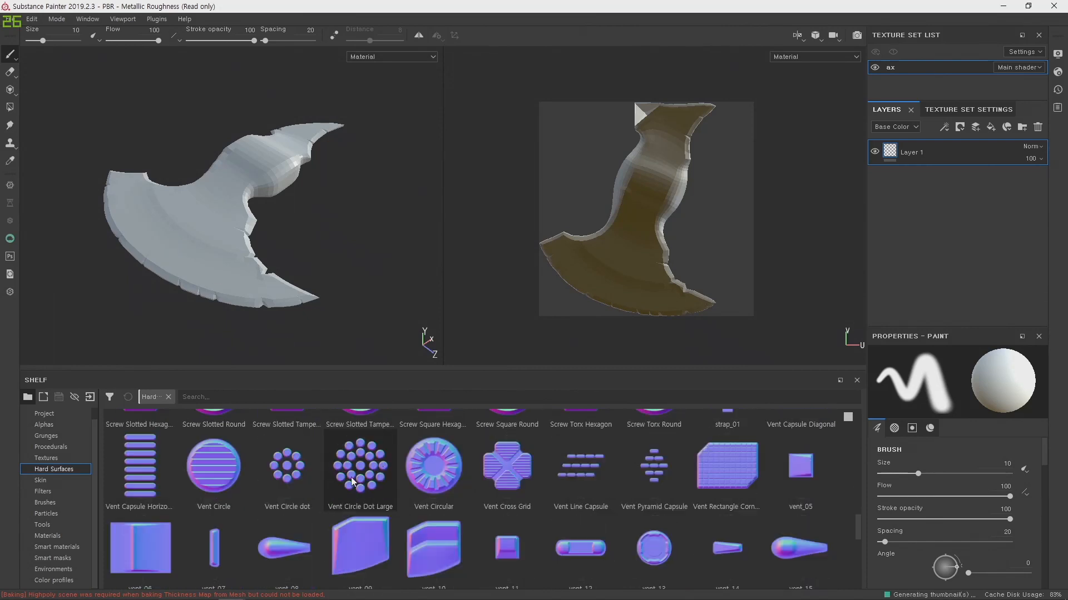
# Browse the shelf's skin, filter, brush, particle, tool and material categories
pyautogui.click(52, 480)
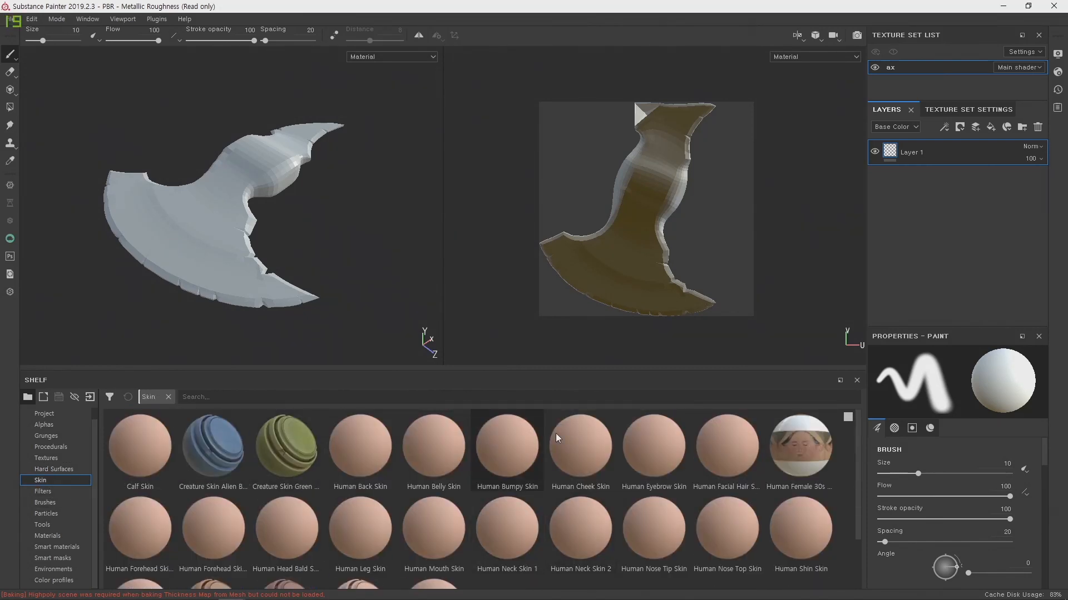
pyautogui.click(49, 492)
pyautogui.click(59, 499)
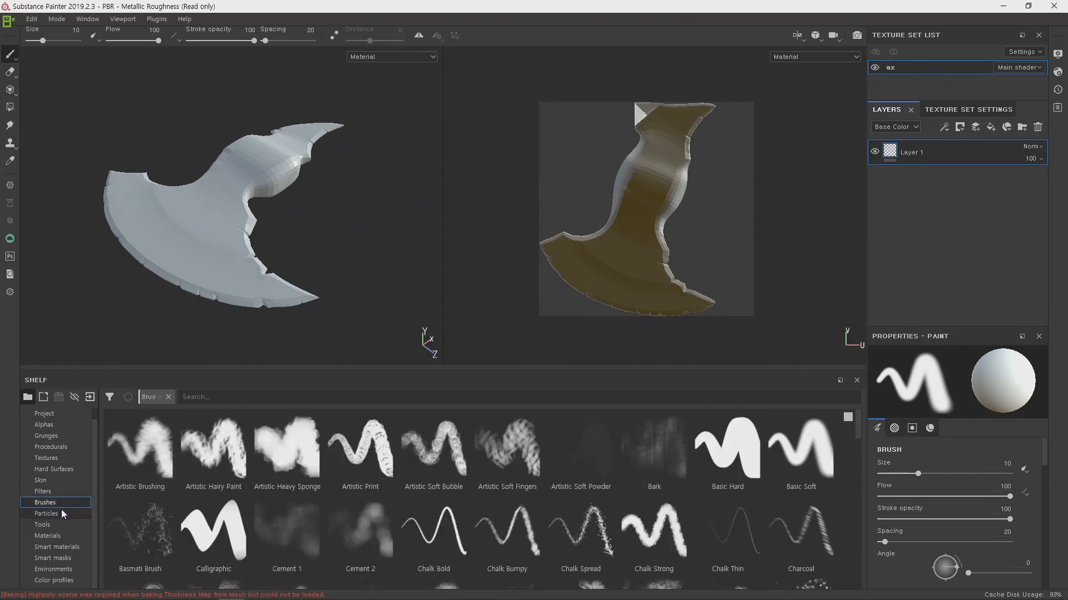
pyautogui.click(61, 512)
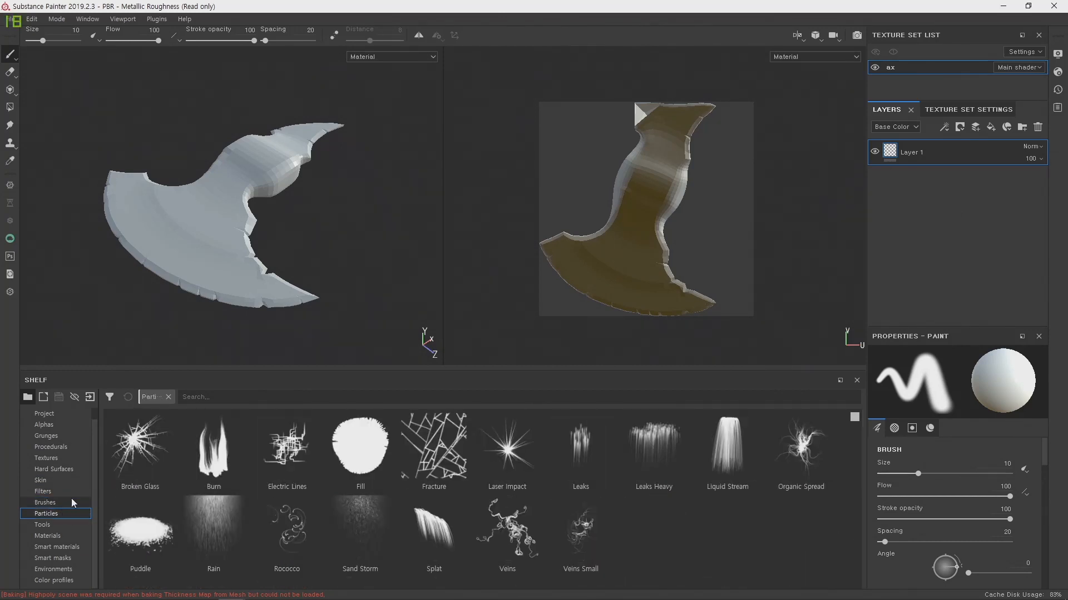
pyautogui.click(60, 525)
pyautogui.click(62, 535)
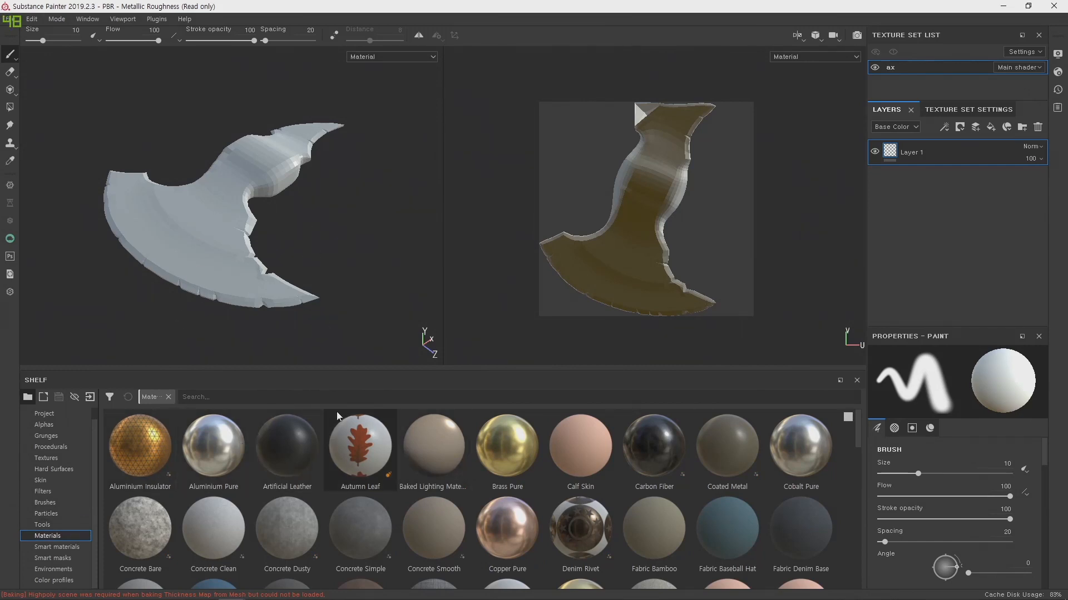
# Add the Iron Brushed material as a layer above Layer 1 and inspect the blade under rotated lighting
pyautogui.scroll(-15, 627, 502)
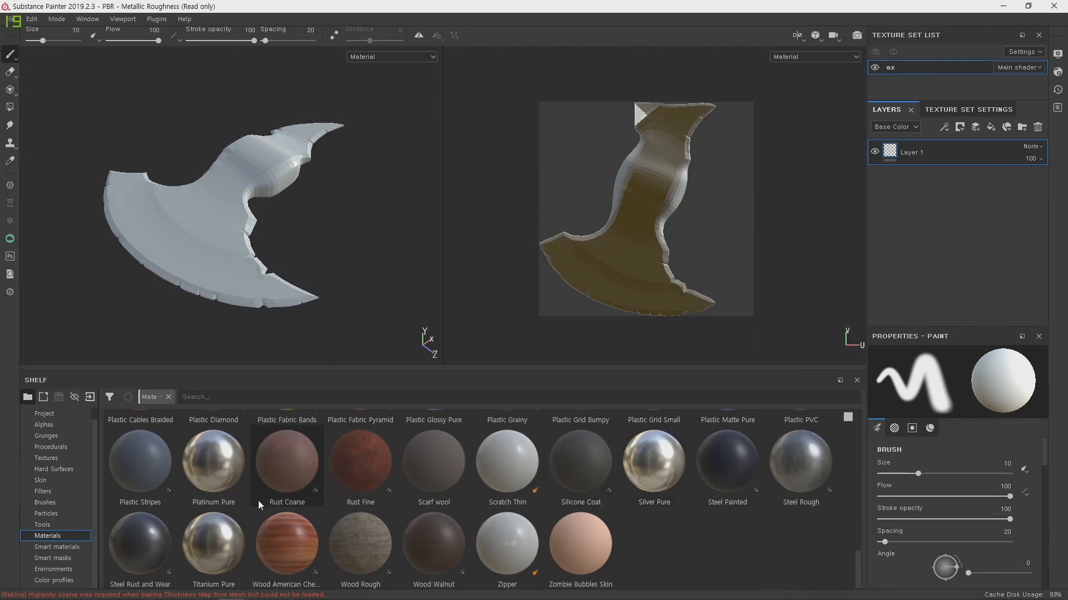
pyautogui.scroll(5, 255, 500)
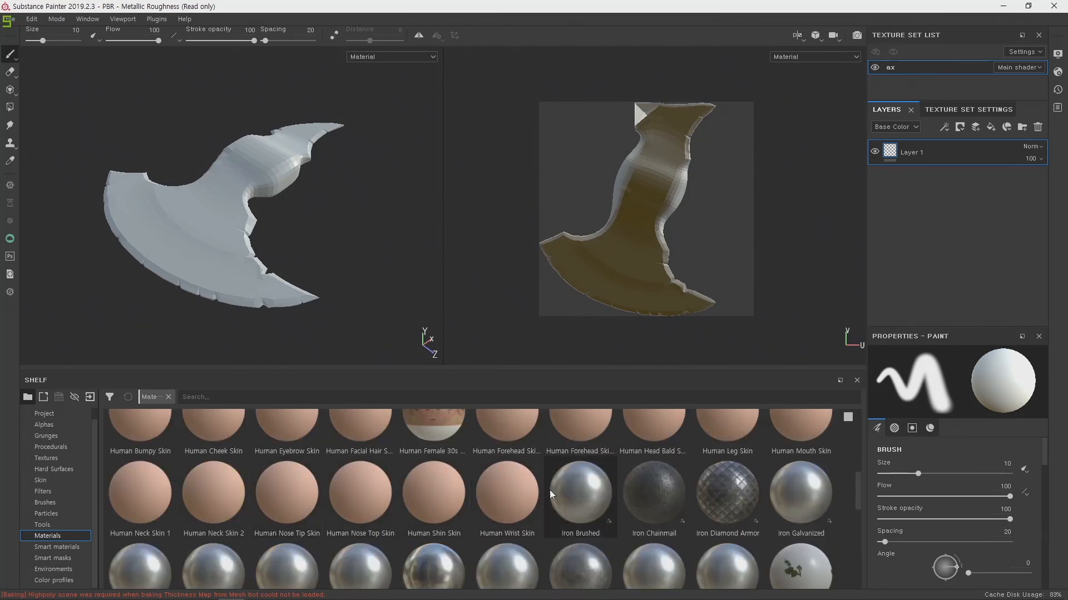
pyautogui.moveTo(588, 491)
pyautogui.mouseDown()
pyautogui.moveTo(639, 415)
pyautogui.moveTo(947, 163)
pyautogui.moveTo(954, 144)
pyautogui.mouseUp()
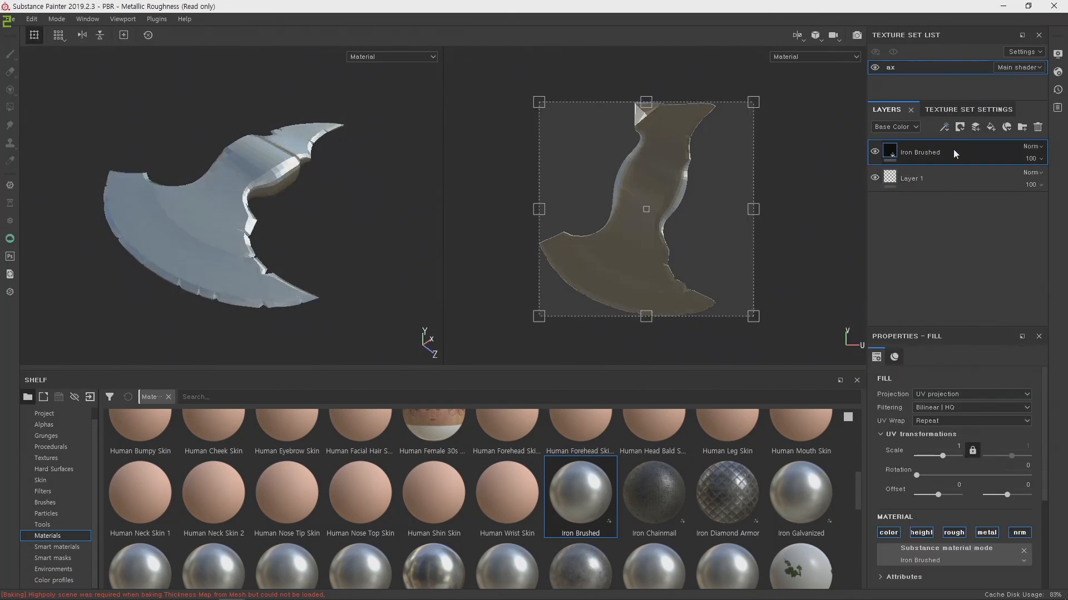
pyautogui.keyDown('alt'); pyautogui.moveTo(319, 217); pyautogui.dragTo(302, 233); pyautogui.keyUp('alt')
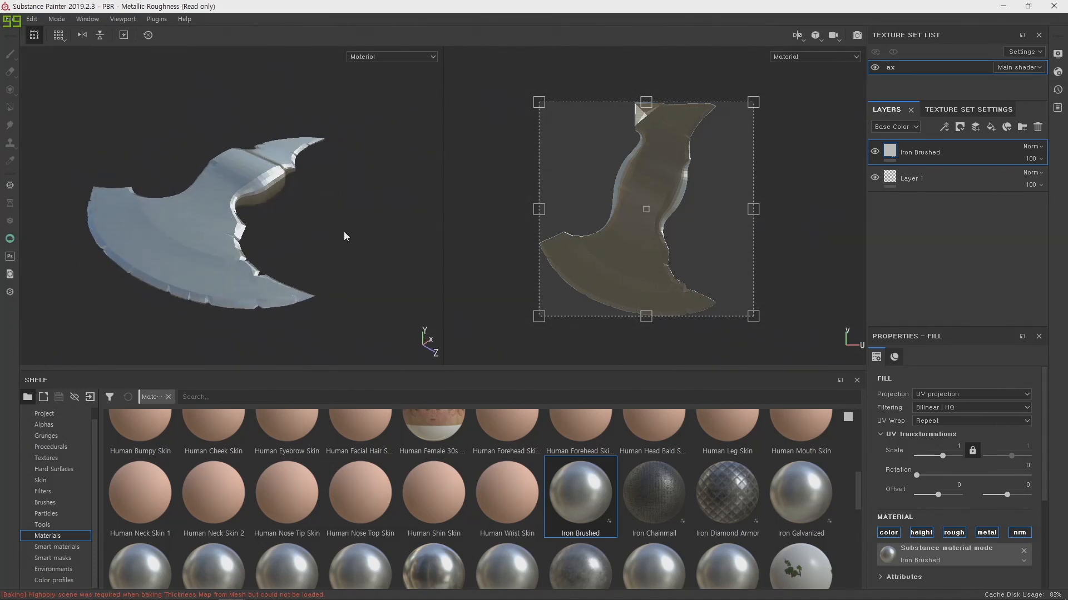
pyautogui.press('ctrl')
pyautogui.keyDown('alt'); pyautogui.moveTo(369, 235); pyautogui.dragTo(341, 223); pyautogui.keyUp('alt')
pyautogui.moveTo(341, 223)
pyautogui.keyDown('shift'); pyautogui.mouseDown(button='right')
pyautogui.moveTo(389, 210)
pyautogui.moveTo(236, 213)
pyautogui.moveTo(39, 195)
pyautogui.moveTo(291, 222)
pyautogui.moveTo(66, 213)
pyautogui.moveTo(379, 203)
pyautogui.mouseUp(button='right'); pyautogui.keyUp('shift')
pyautogui.moveTo(376, 252)
pyautogui.keyDown('alt'); pyautogui.mouseDown()
pyautogui.moveTo(362, 228)
pyautogui.moveTo(359, 246)
pyautogui.mouseUp(); pyautogui.keyUp('alt')
# Add the Iron Diamond Armor material above the Iron Brushed layer and inspect its pattern on the blade
pyautogui.moveTo(723, 490)
pyautogui.mouseDown()
pyautogui.moveTo(799, 450)
pyautogui.moveTo(934, 177)
pyautogui.moveTo(936, 148)
pyautogui.mouseUp()
pyautogui.keyDown('alt'); pyautogui.moveTo(317, 217); pyautogui.dragTo(269, 245); pyautogui.keyUp('alt')
pyautogui.keyDown('alt'); pyautogui.moveTo(269, 245); pyautogui.dragTo(274, 222, button='middle'); pyautogui.keyUp('alt')
pyautogui.scroll(2, 268, 227)
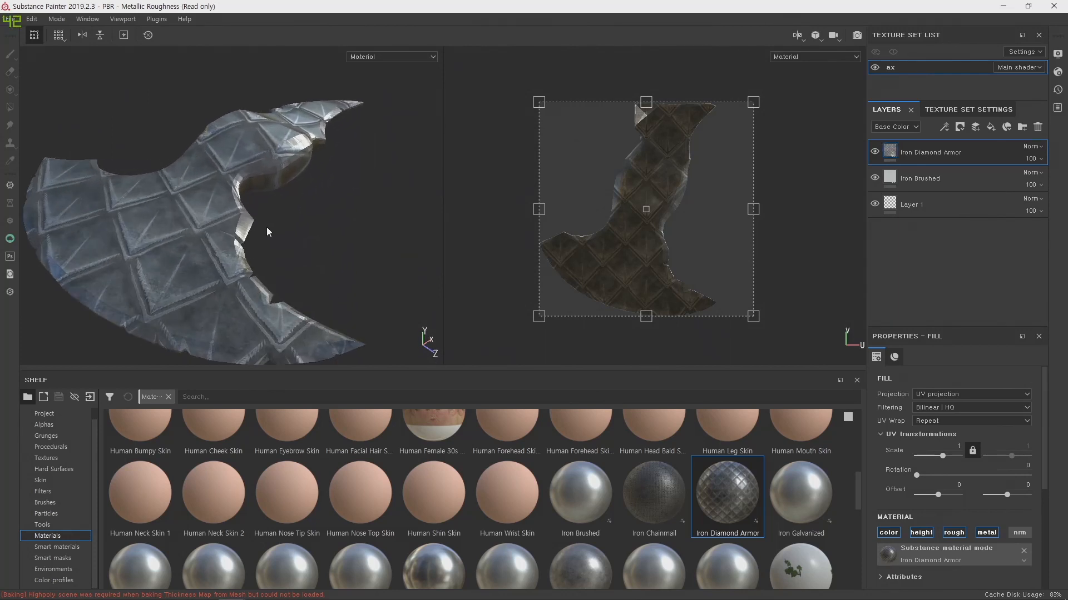
pyautogui.keyDown('alt'); pyautogui.moveTo(266, 244); pyautogui.dragTo(287, 231); pyautogui.keyUp('alt')
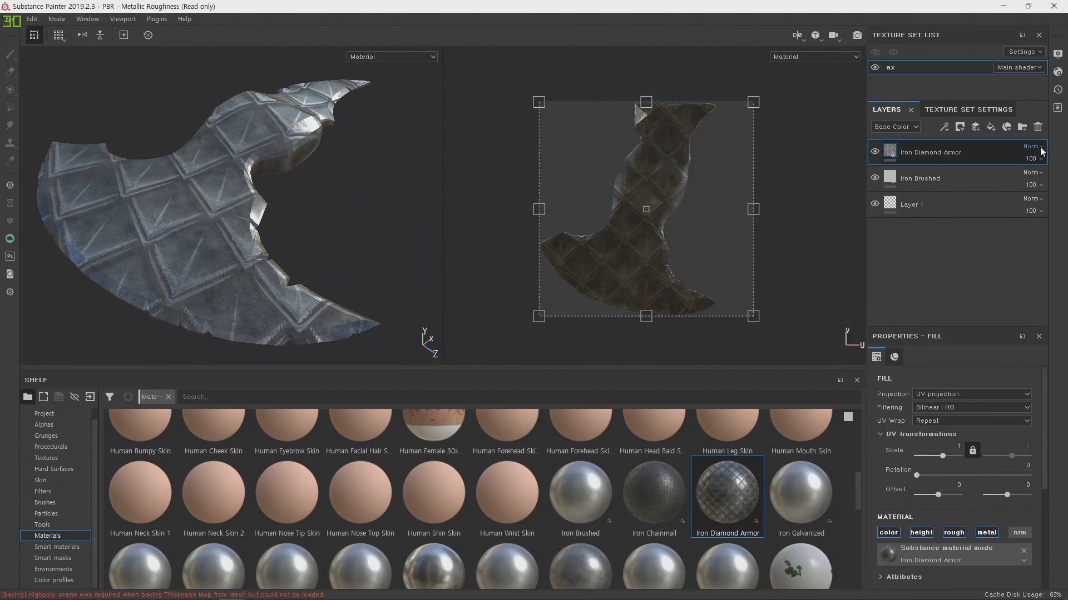
# Delete the Iron Diamond Armor and Iron Brushed layers from the layer stack
pyautogui.click(1037, 127)
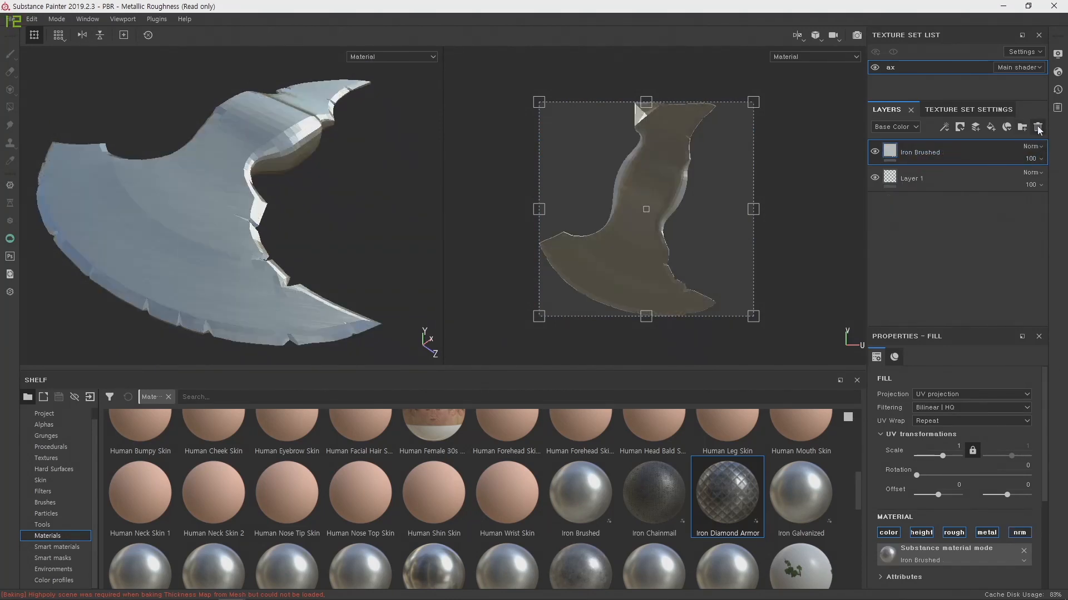
pyautogui.press('Delete')
# Look through the remaining materials and browse the smart materials in the shelf
pyautogui.scroll(-5, 585, 515)
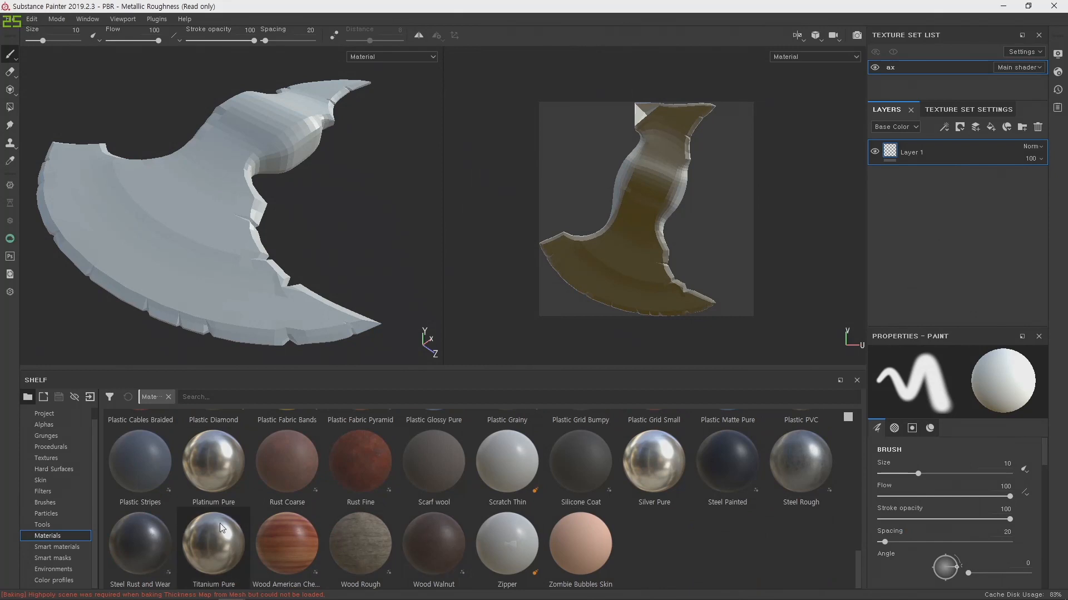
pyautogui.click(58, 550)
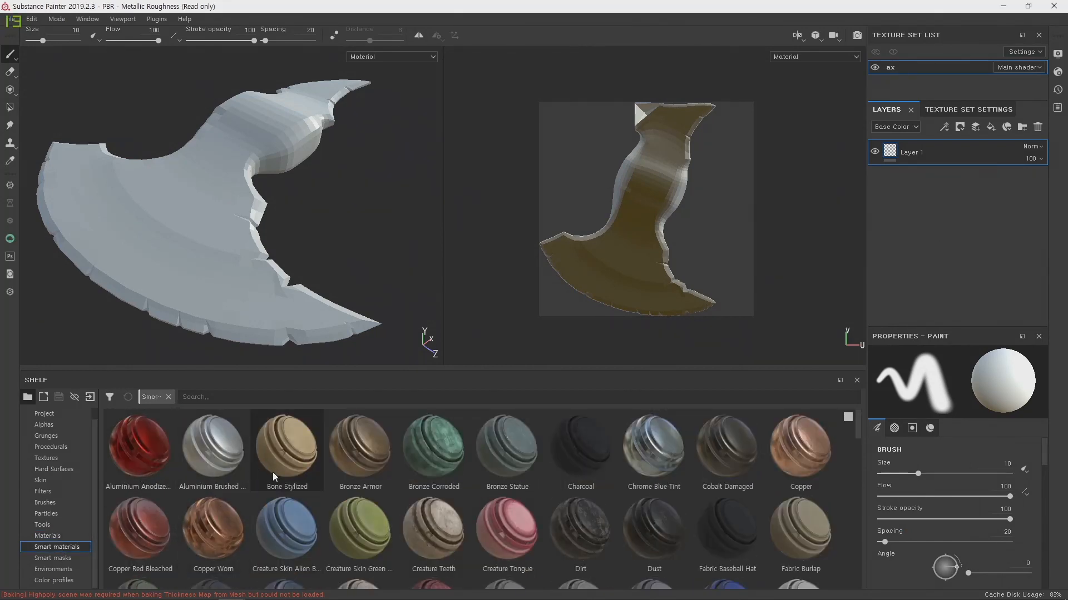
pyautogui.scroll(-5, 512, 514)
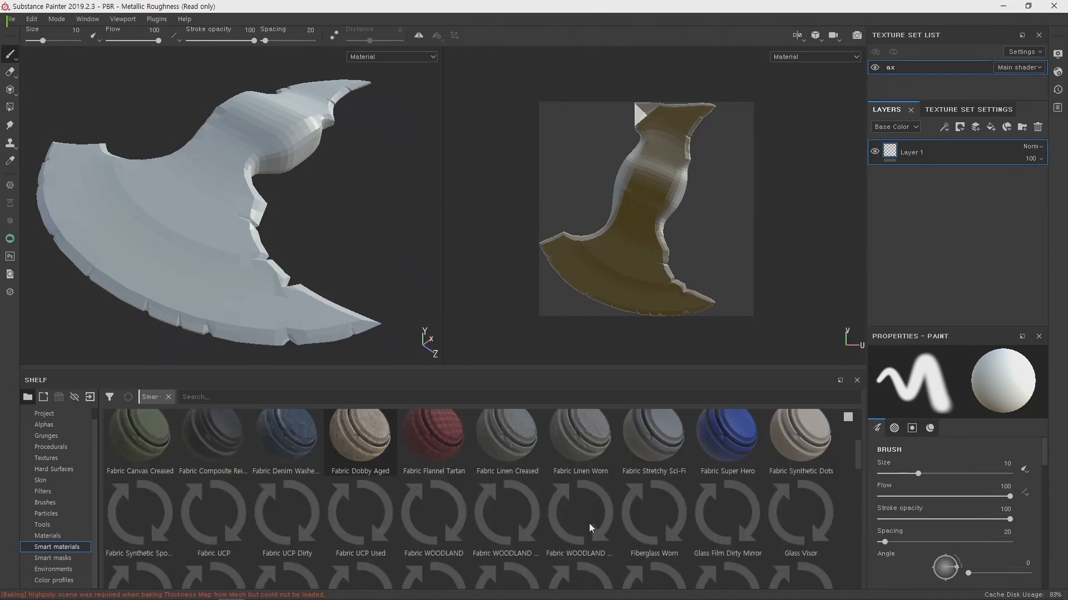
pyautogui.scroll(-3, 423, 467)
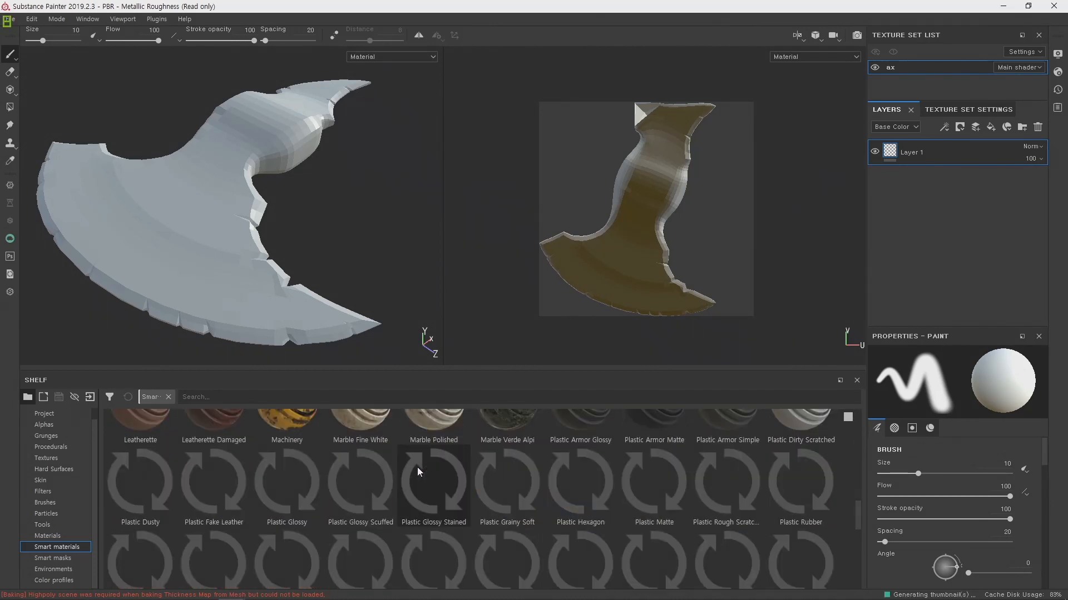
pyautogui.scroll(3, 472, 497)
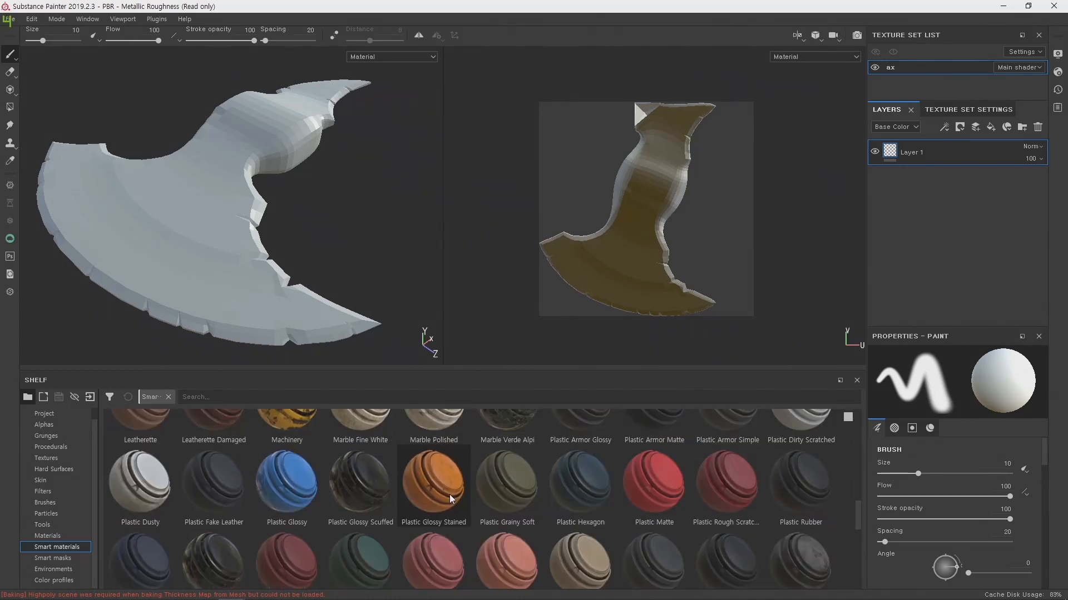
# Try the Machinery smart material on the blade, then remove its layer from the stack
pyautogui.moveTo(296, 560); pyautogui.dragTo(958, 158)
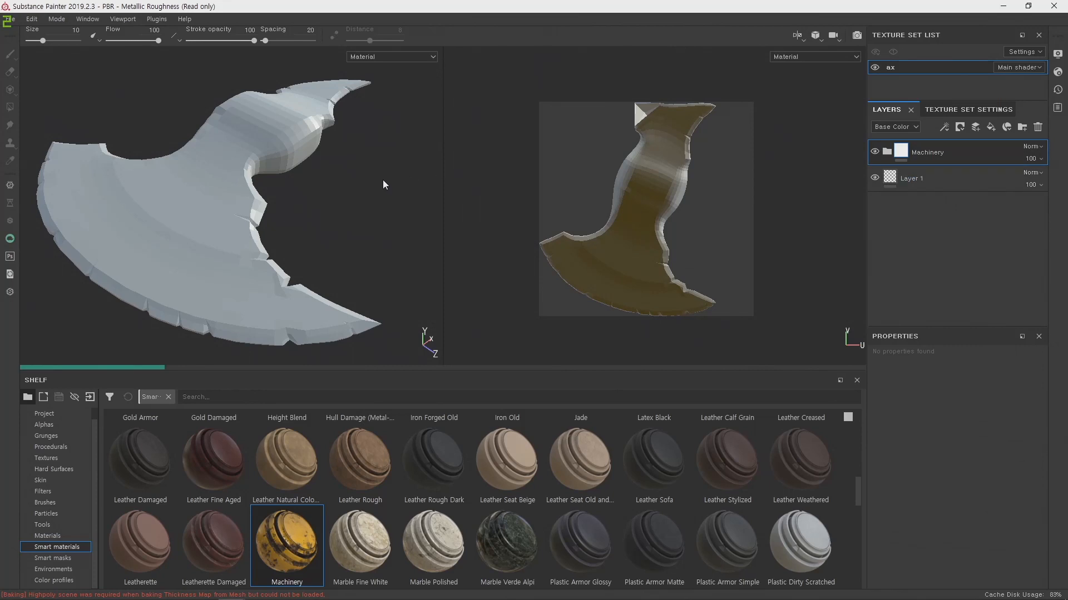
pyautogui.keyDown('alt'); pyautogui.moveTo(368, 217); pyautogui.dragTo(331, 214); pyautogui.keyUp('alt')
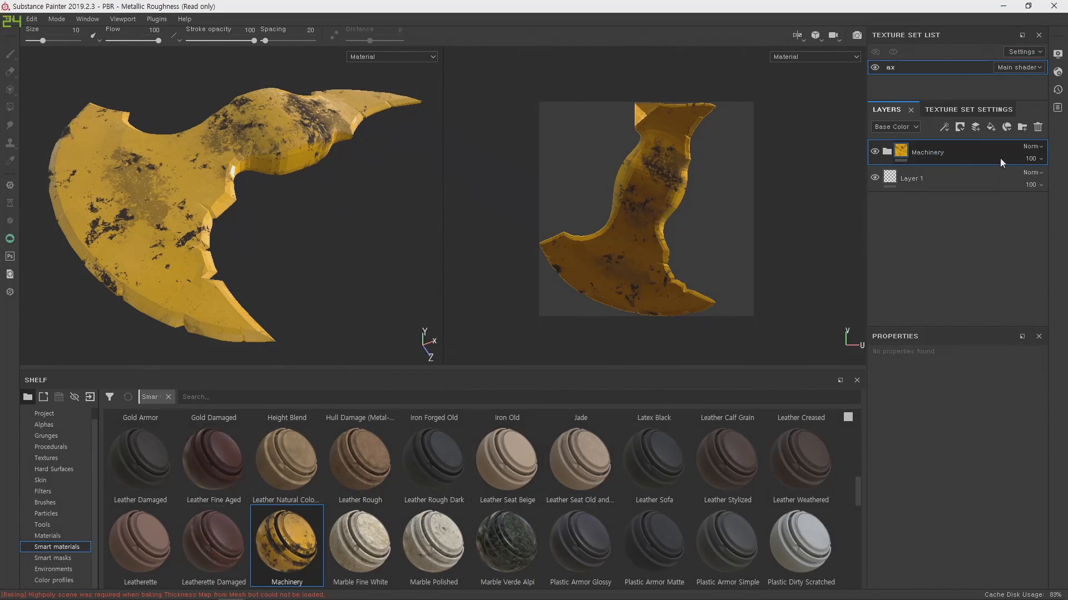
pyautogui.click(1037, 126)
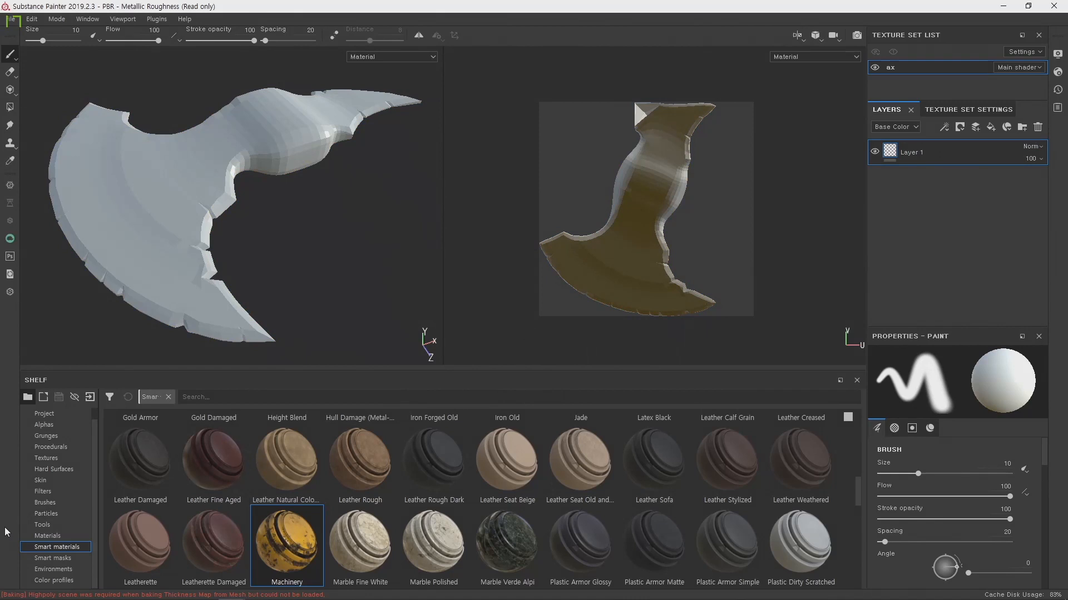
# Review the smart masks and environments, and light the scene with the Mondarrain 3 environment
pyautogui.click(59, 558)
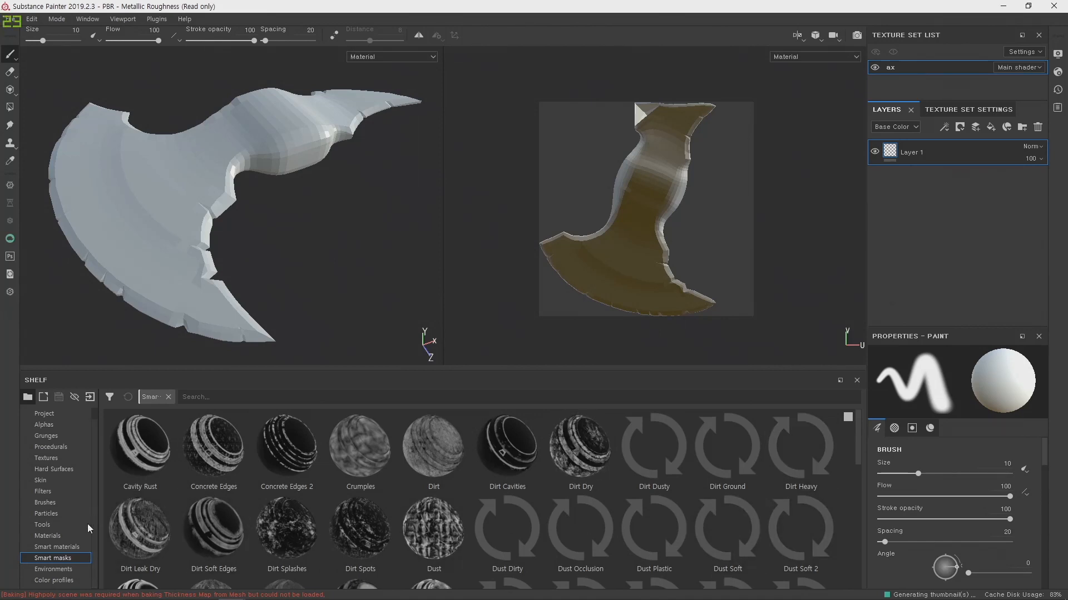
pyautogui.click(55, 569)
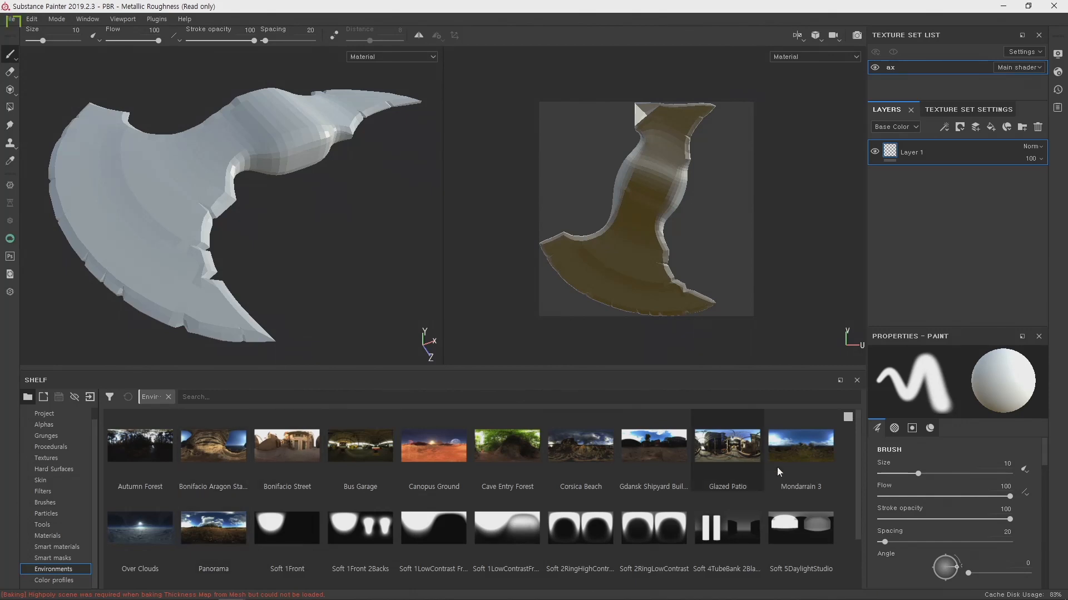
pyautogui.moveTo(774, 458); pyautogui.dragTo(362, 311)
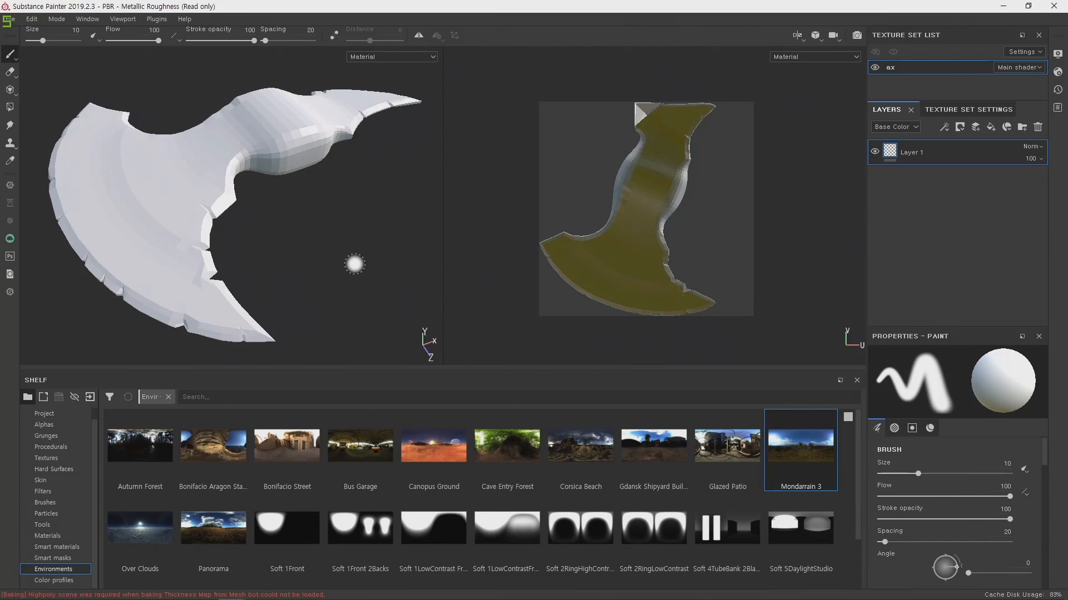
# Browse the shelf's color profiles, and revisit the brushes and materials
pyautogui.click(62, 582)
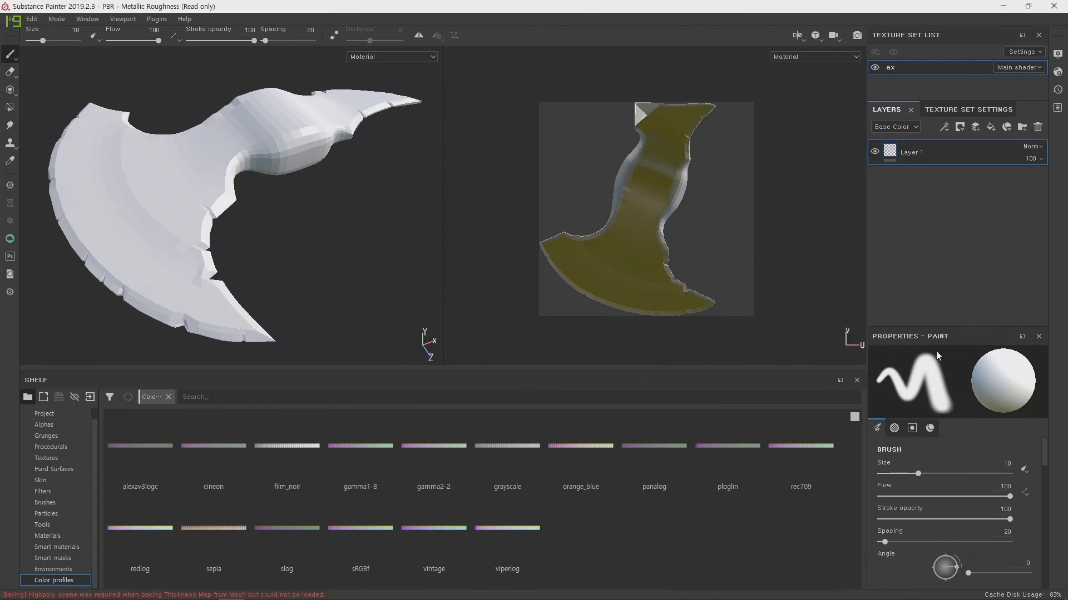
pyautogui.scroll(1, 73, 506)
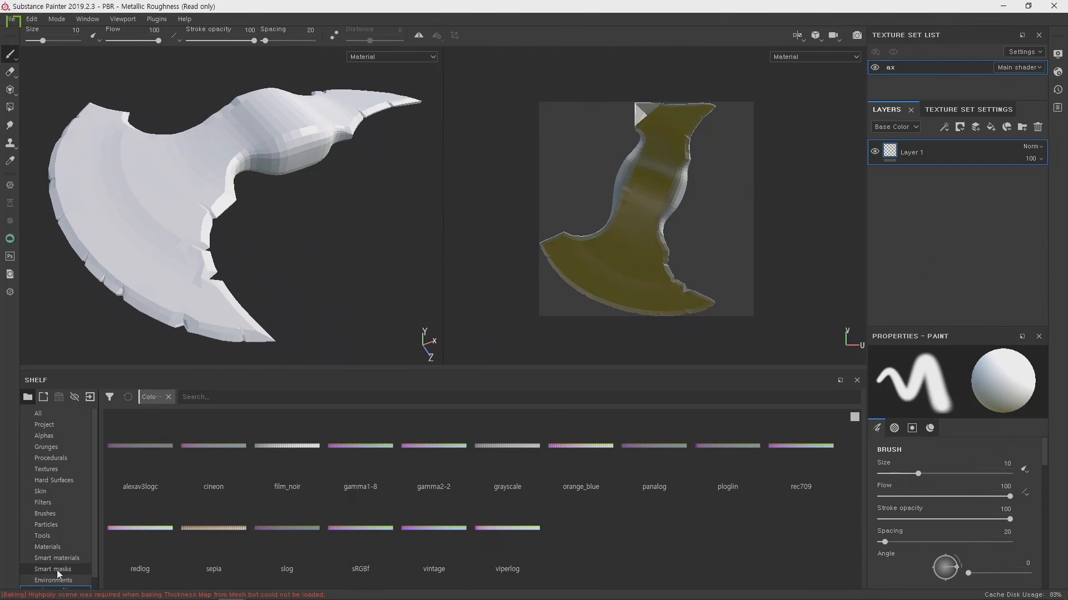
pyautogui.click(59, 515)
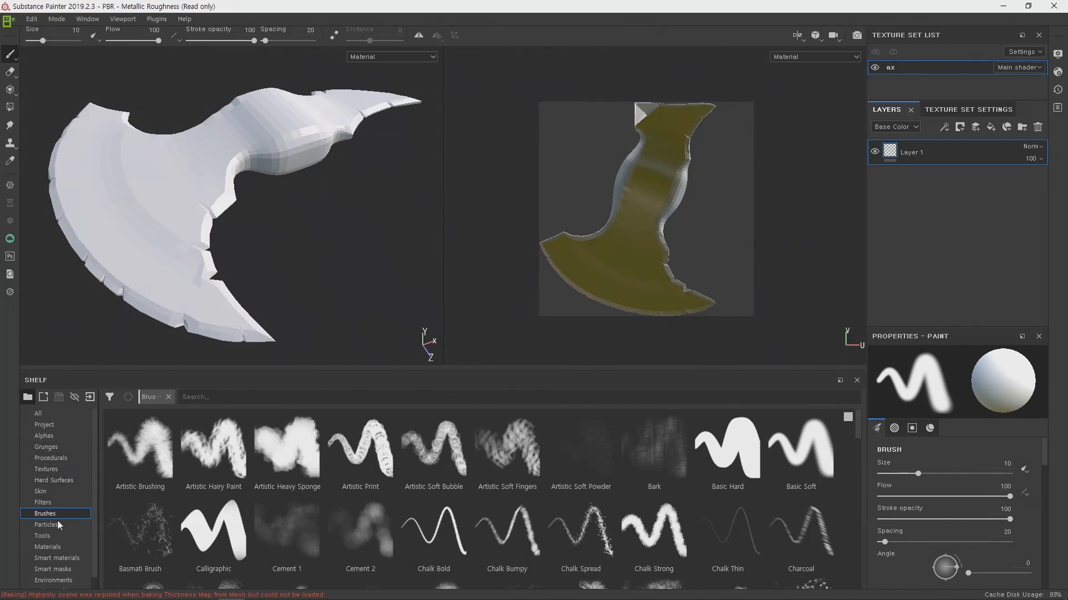
pyautogui.click(65, 546)
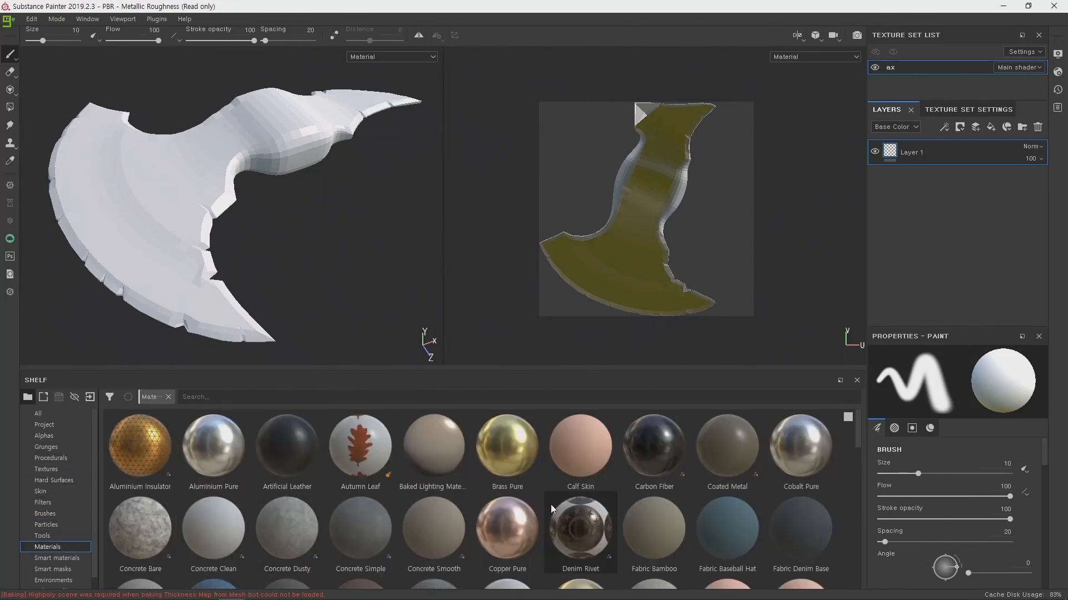
# Apply the Iron Pure material from the shelf to the axe as a new layer above Layer 1
pyautogui.scroll(-3, 500, 507)
pyautogui.scroll(-3, 606, 499)
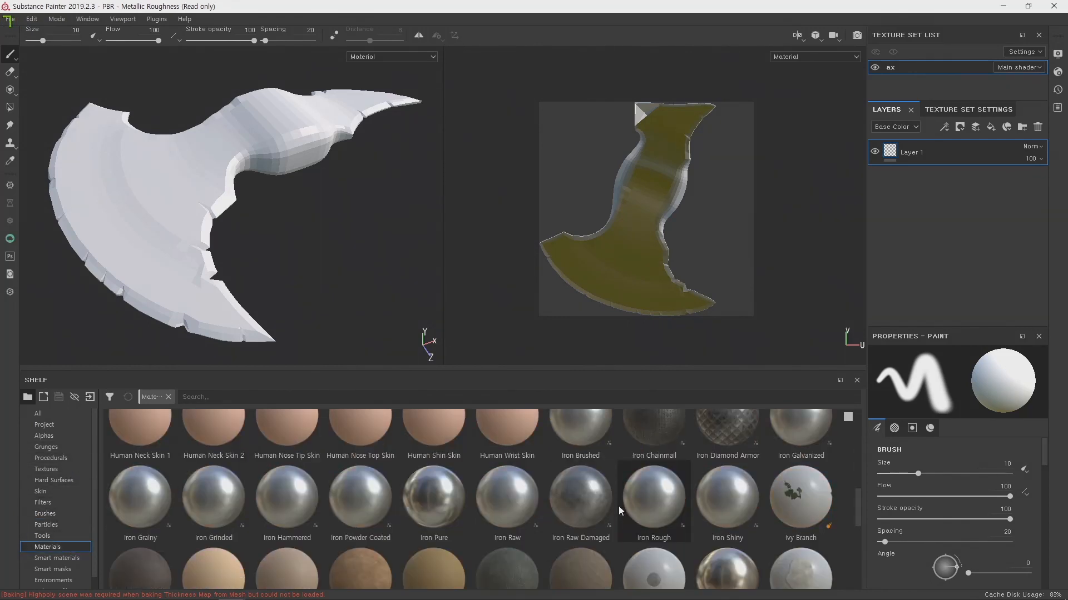
pyautogui.click(659, 506)
pyautogui.moveTo(460, 505); pyautogui.dragTo(956, 148)
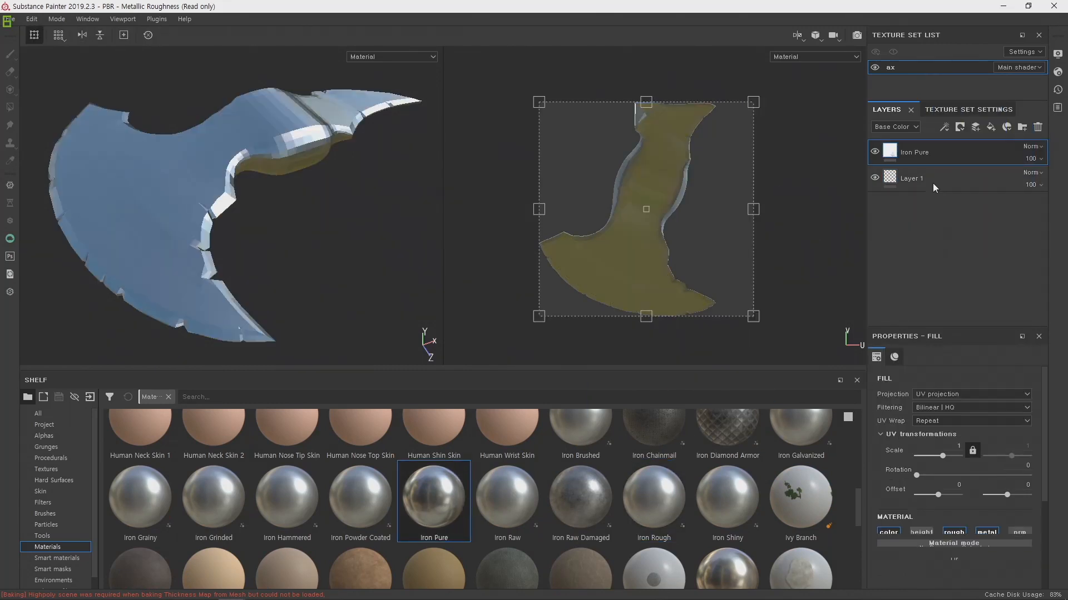
pyautogui.keyDown('alt'); pyautogui.moveTo(333, 231); pyautogui.dragTo(334, 195); pyautogui.keyUp('alt')
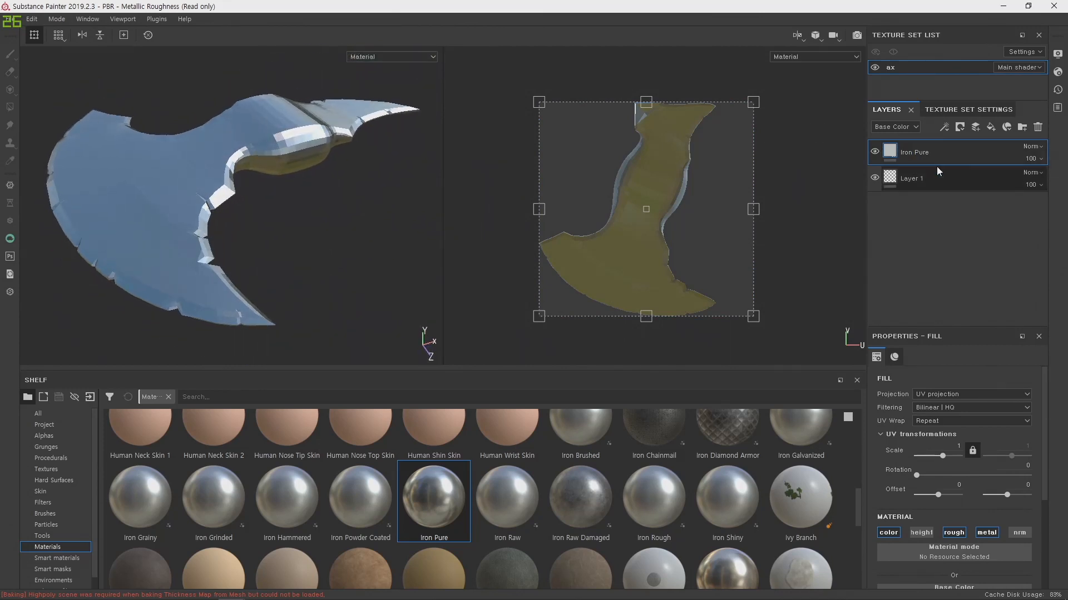
pyautogui.moveTo(345, 238)
pyautogui.keyDown('alt'); pyautogui.mouseDown()
pyautogui.moveTo(370, 238)
pyautogui.moveTo(359, 246)
pyautogui.mouseUp(); pyautogui.keyUp('alt')
pyautogui.keyDown('alt'); pyautogui.moveTo(354, 235); pyautogui.dragTo(348, 232, button='middle'); pyautogui.keyUp('alt')
pyautogui.scroll(3, 349, 233)
pyautogui.scroll(-5, 348, 234)
pyautogui.scroll(-1, 337, 232)
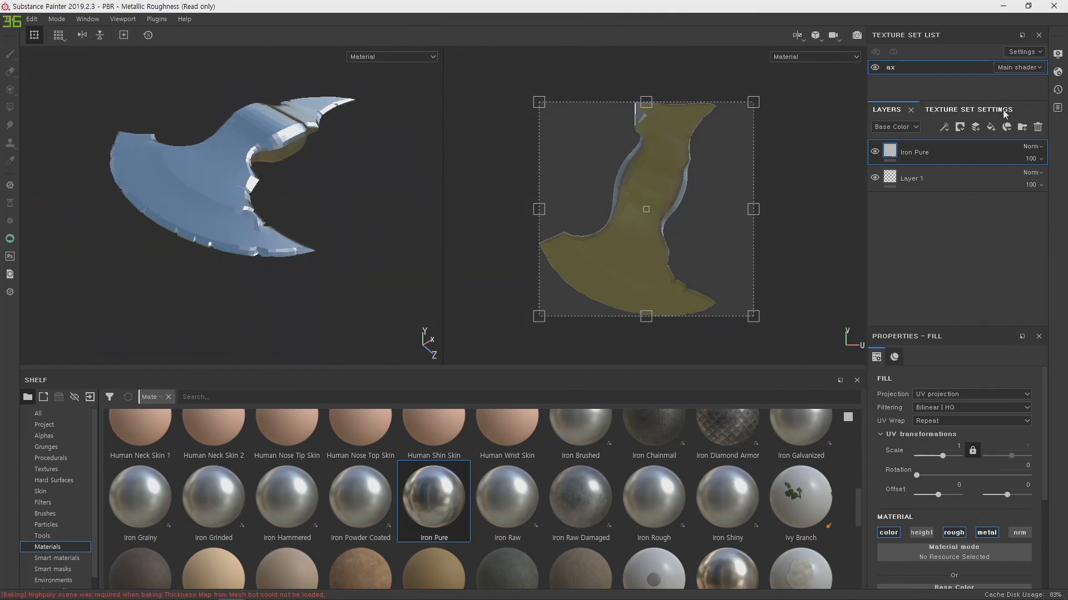
# Add a new layer above Iron Pure, give it a Paint effect and brush over the blade
pyautogui.click(975, 127)
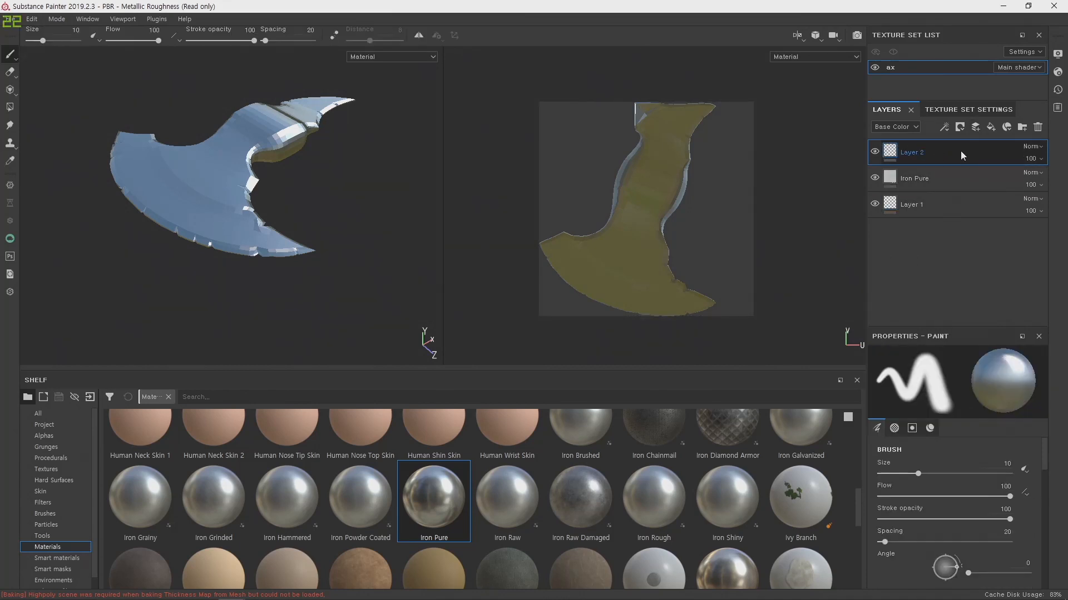
pyautogui.click(944, 127)
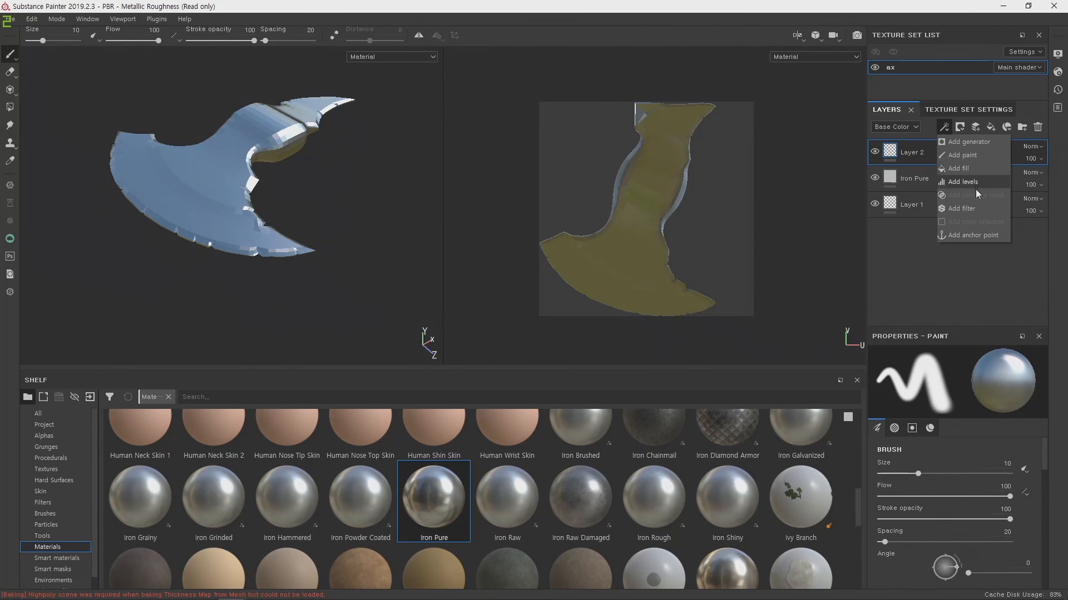
pyautogui.click(982, 158)
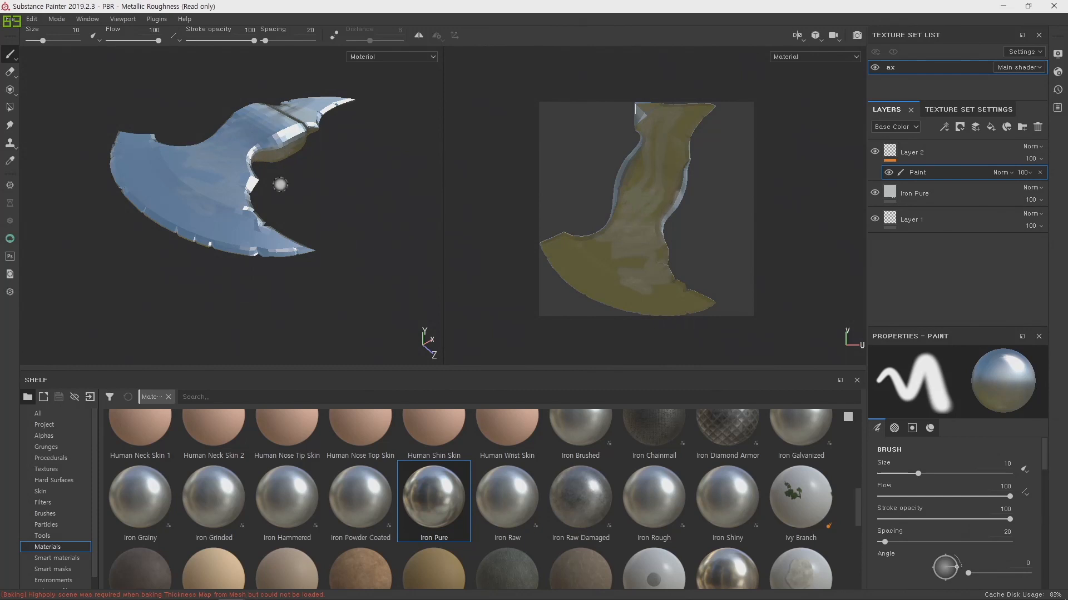
pyautogui.moveTo(250, 232)
pyautogui.keyDown('alt'); pyautogui.mouseDown()
pyautogui.moveTo(293, 235)
pyautogui.moveTo(261, 248)
pyautogui.moveTo(269, 271)
pyautogui.mouseUp(); pyautogui.keyUp('alt')
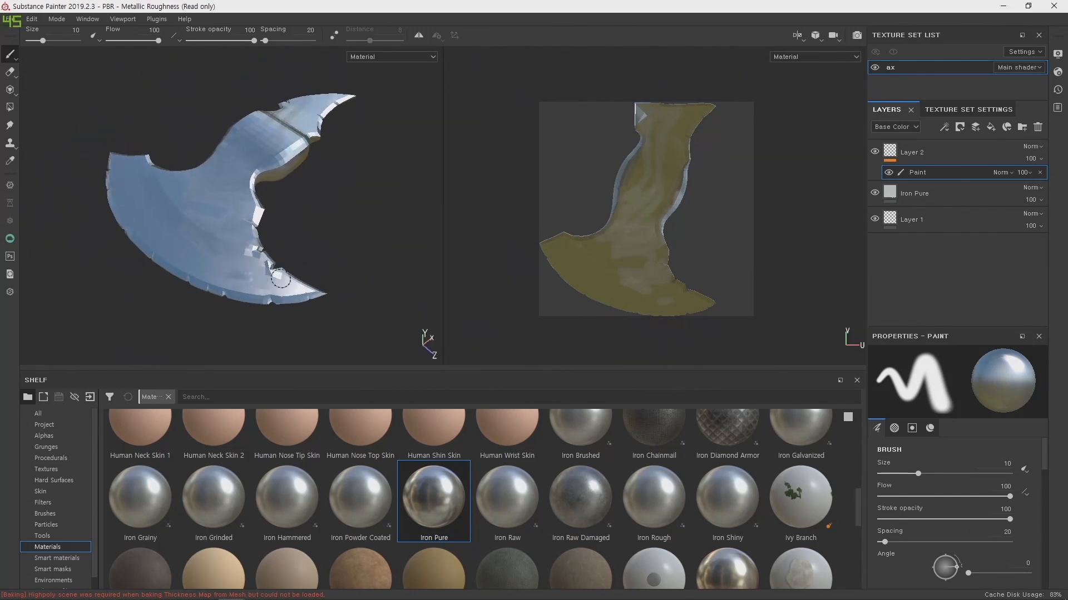
# Change the metal color of the brush's Iron Rough material to bright cyan
pyautogui.scroll(-10, 972, 452)
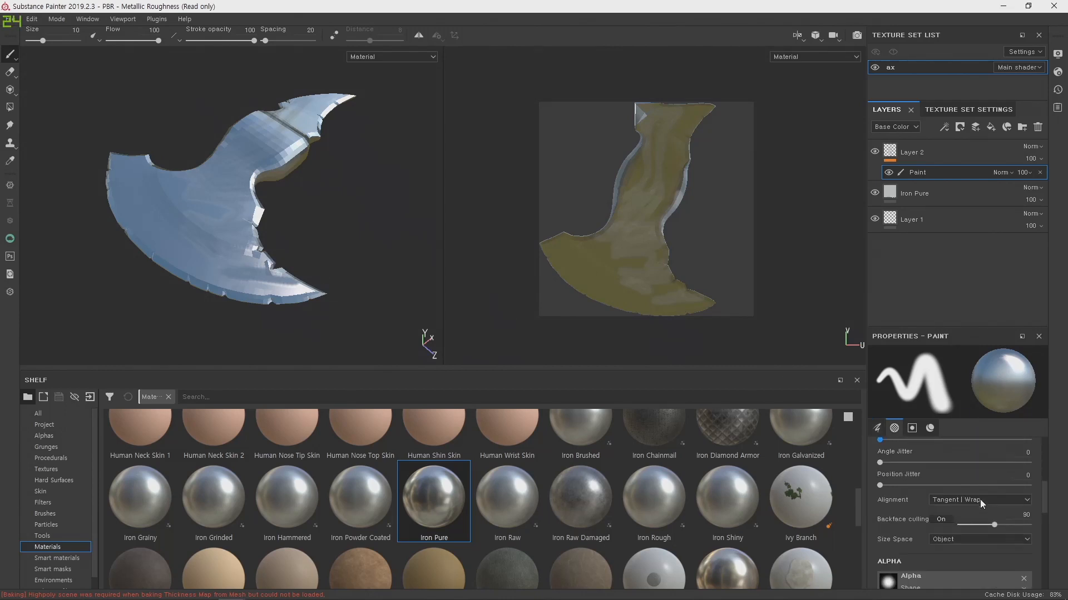
pyautogui.scroll(-5, 970, 520)
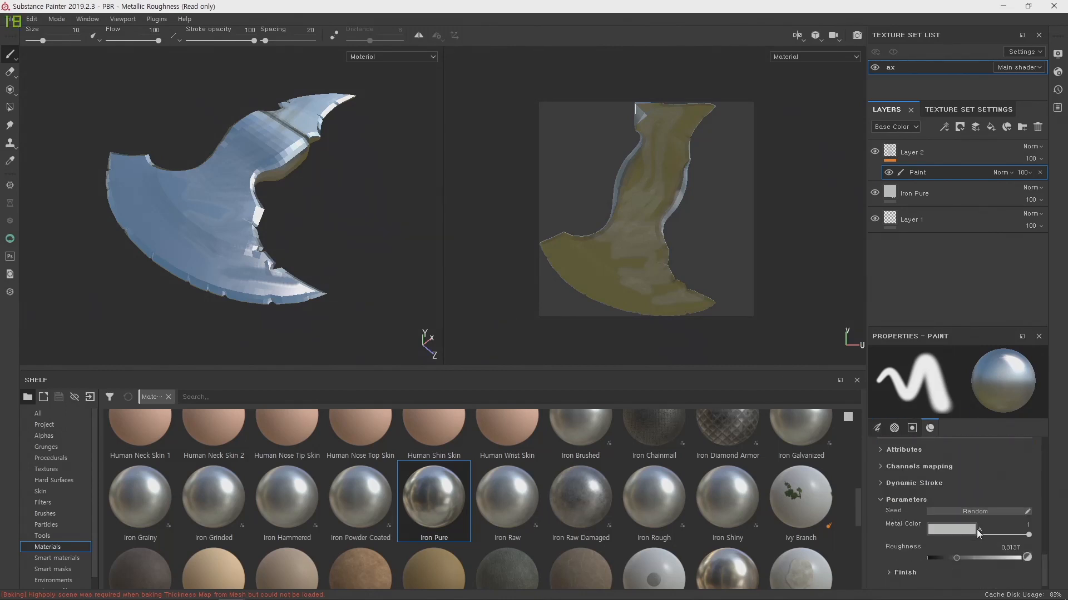
pyautogui.click(957, 521)
pyautogui.moveTo(962, 484); pyautogui.dragTo(995, 420)
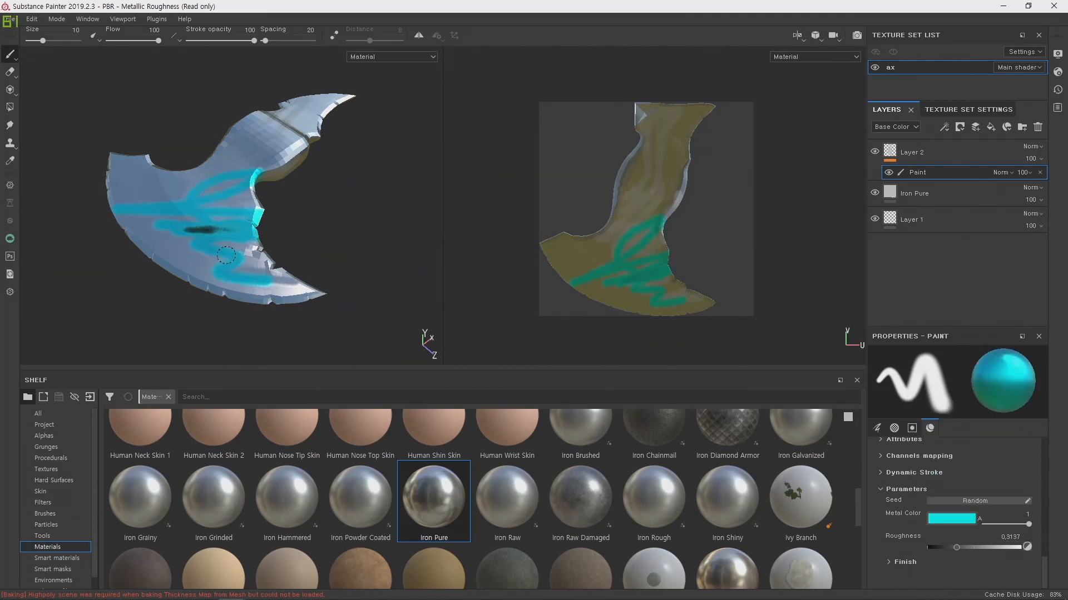
# Paint broad cyan strokes over most of the axe blade
pyautogui.moveTo(186, 269); pyautogui.dragTo(238, 256)
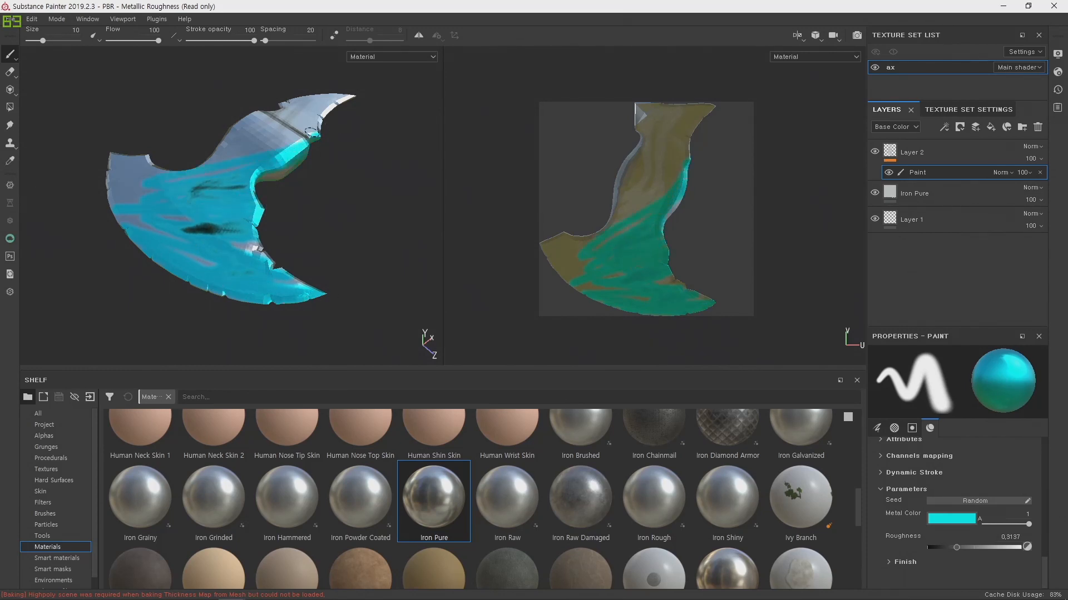
pyautogui.keyDown('alt'); pyautogui.moveTo(298, 201); pyautogui.dragTo(304, 235); pyautogui.keyUp('alt')
pyautogui.keyDown('shift'); pyautogui.moveTo(304, 236); pyautogui.dragTo(137, 212, button='right'); pyautogui.keyUp('shift')
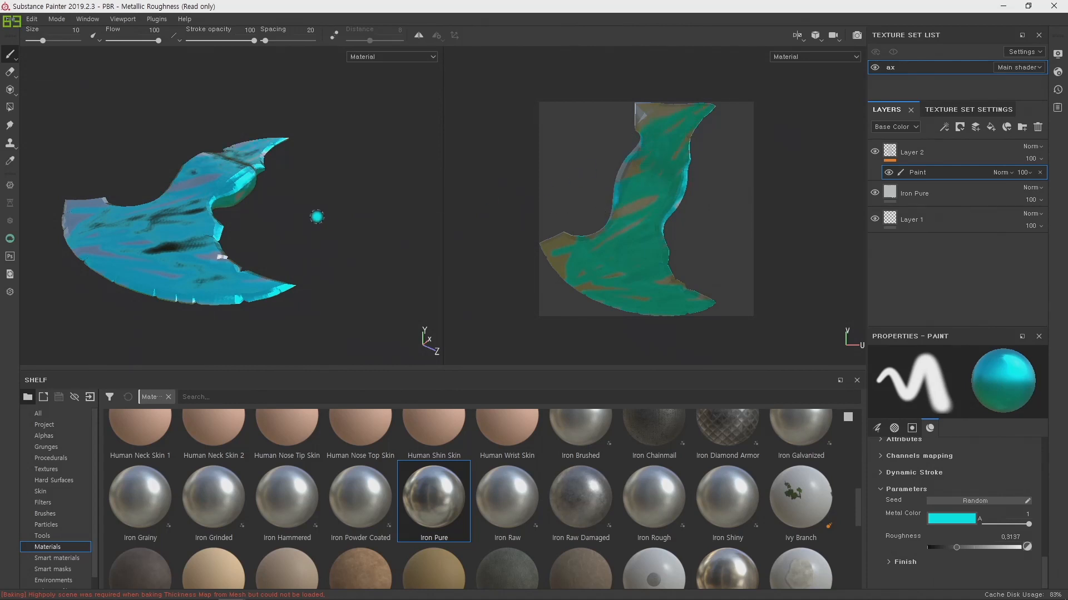
pyautogui.moveTo(365, 217)
pyautogui.keyDown('shift'); pyautogui.mouseDown(button='right')
pyautogui.moveTo(332, 222)
pyautogui.moveTo(350, 227)
pyautogui.mouseUp(button='right'); pyautogui.keyUp('shift')
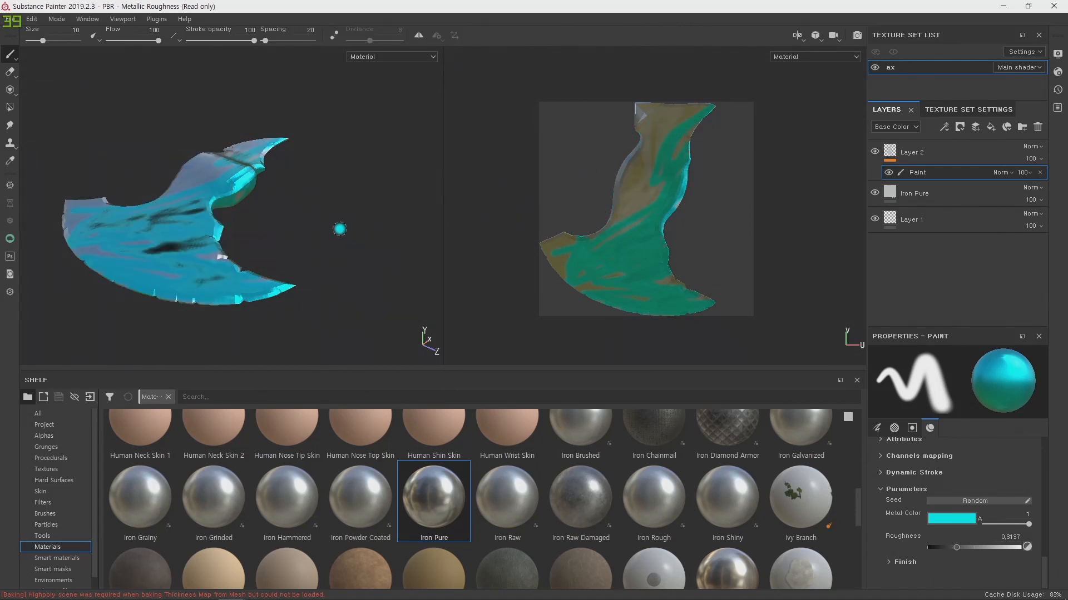
# Undo the cyan strokes, the added paint layer and the Iron Pure layer
pyautogui.press('ctrl')
pyautogui.hotkey('ctrl', 'z')
pyautogui.hotkey('ctrl', 'z')
pyautogui.hotkey('ctrl', 'z')
pyautogui.hotkey('ctrl', 'z')
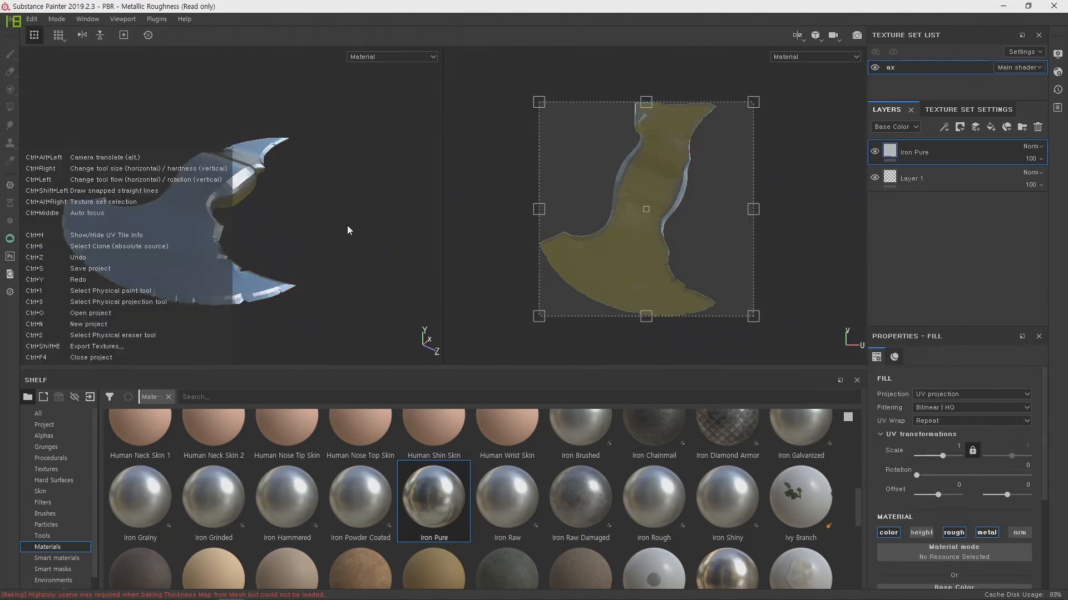
pyautogui.hotkey('ctrl', 'z')
# Apply the Iron Pure material to the axe again as a layer and show the shelf's brushes
pyautogui.moveTo(448, 507); pyautogui.dragTo(939, 143)
pyautogui.keyDown('alt'); pyautogui.moveTo(276, 238); pyautogui.dragTo(282, 240); pyautogui.keyUp('alt')
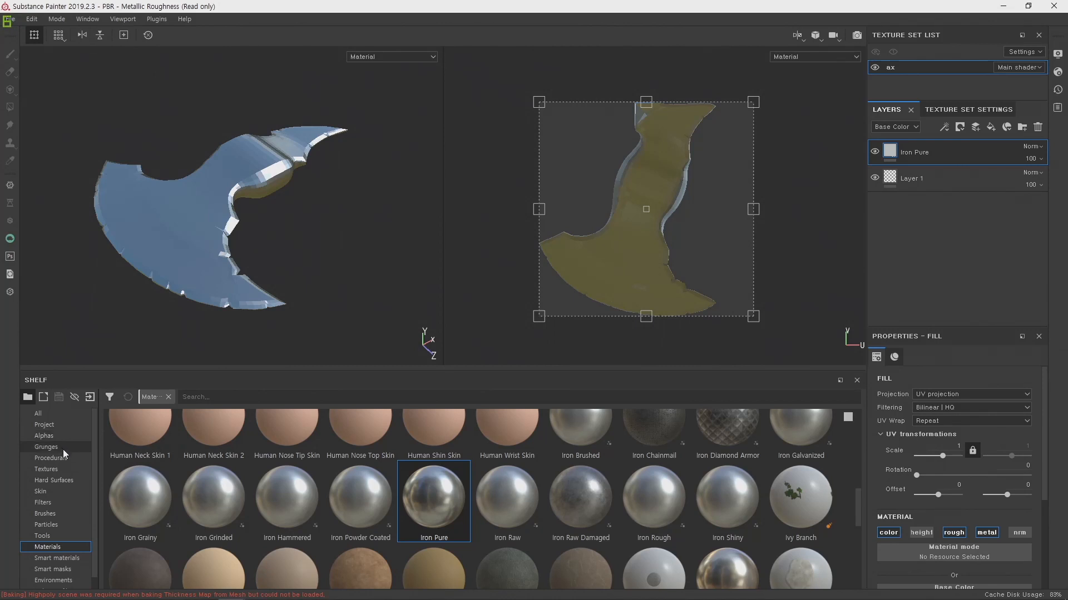
pyautogui.click(55, 512)
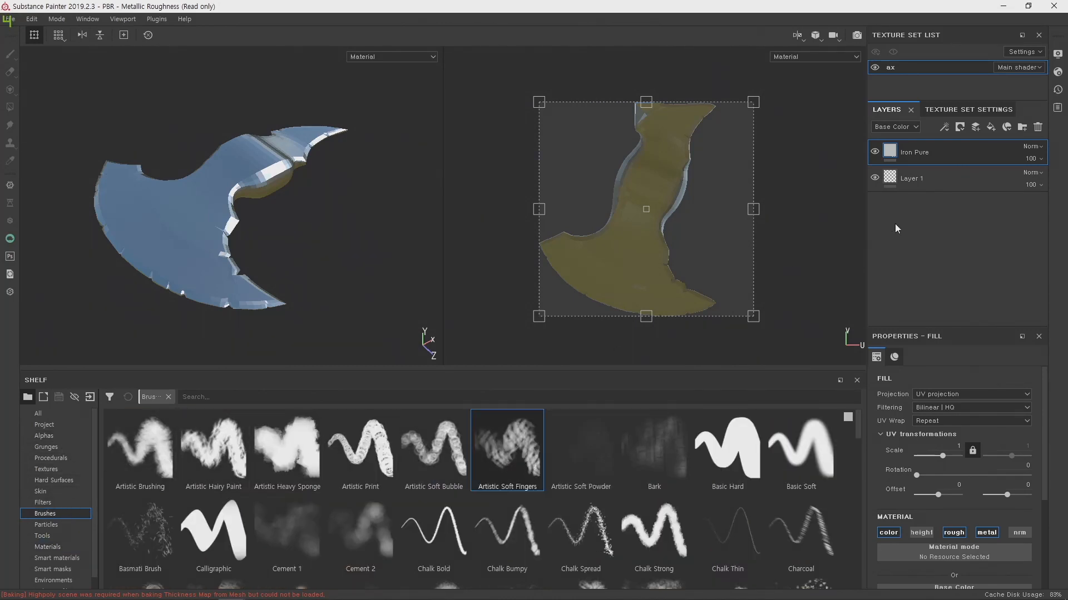
# Create a paint layer on top of the Iron Pure layer and add a Paint effect to it
pyautogui.click(976, 128)
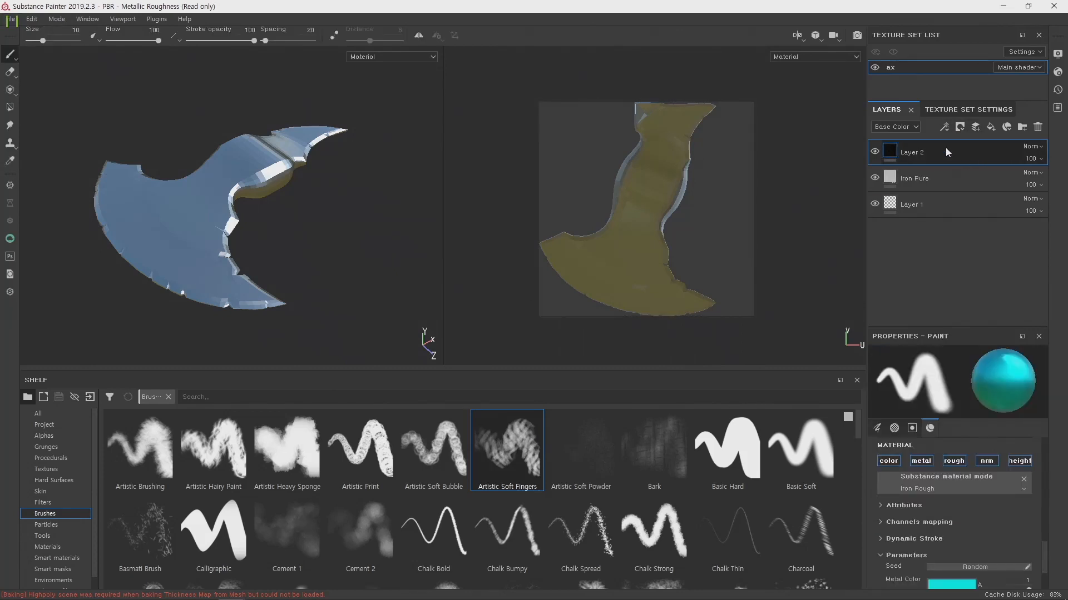
pyautogui.click(943, 127)
pyautogui.click(948, 156)
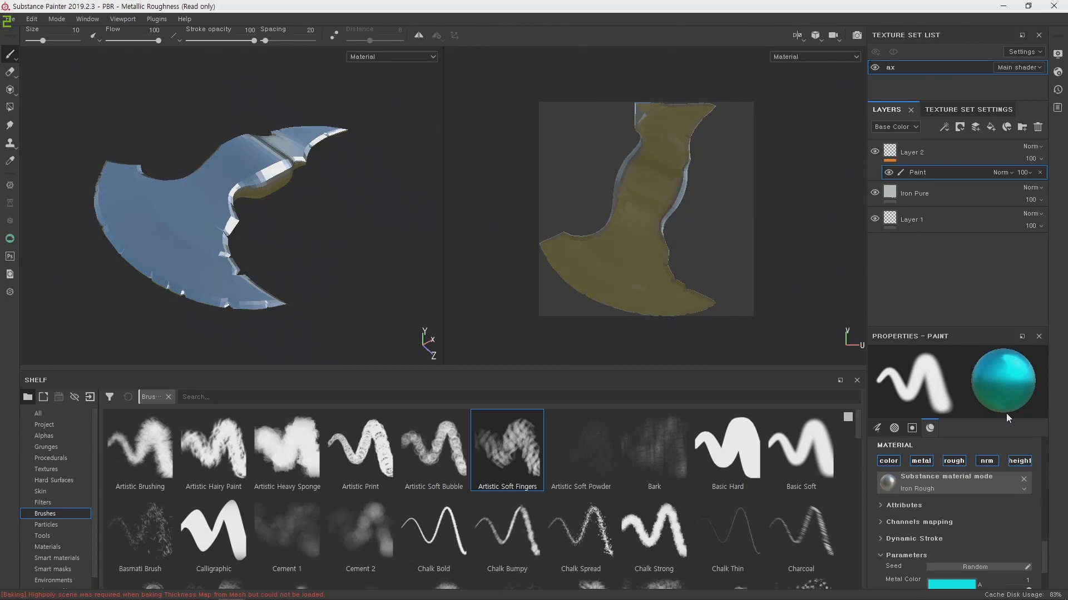
# Set the brush material's metal color to magenta (0.946, 0.000, 0.544) and its roughness to 0.7738
pyautogui.scroll(-2, 978, 501)
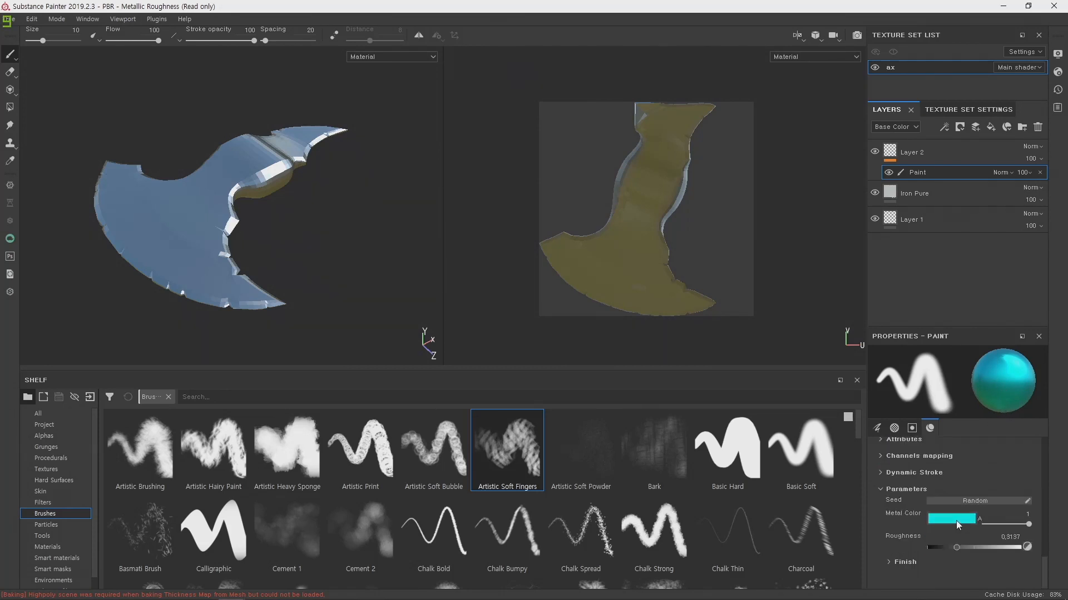
pyautogui.click(956, 520)
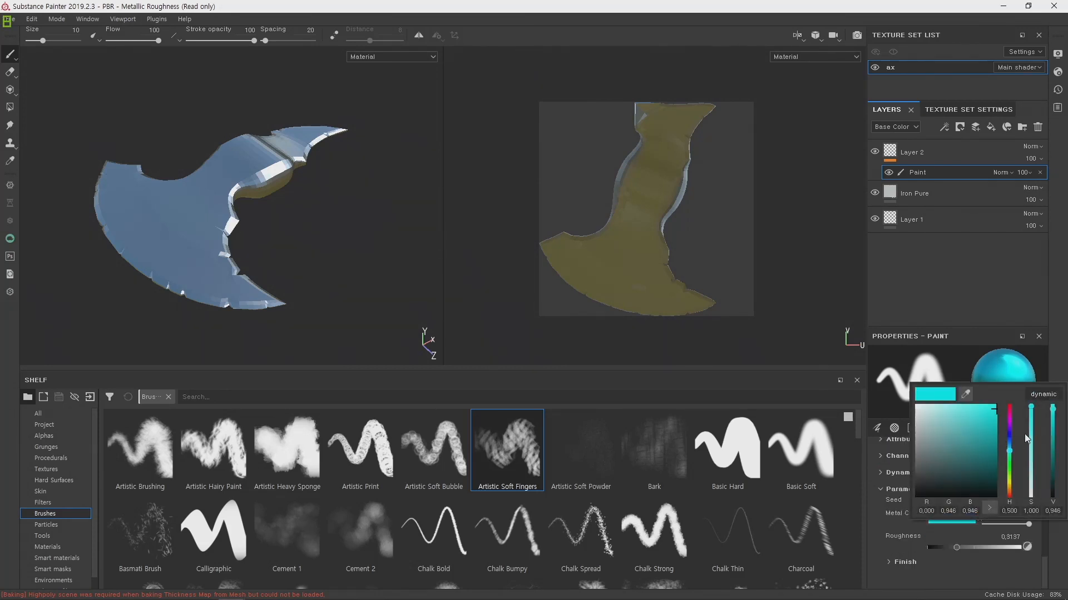
pyautogui.moveTo(1010, 441); pyautogui.dragTo(1015, 418)
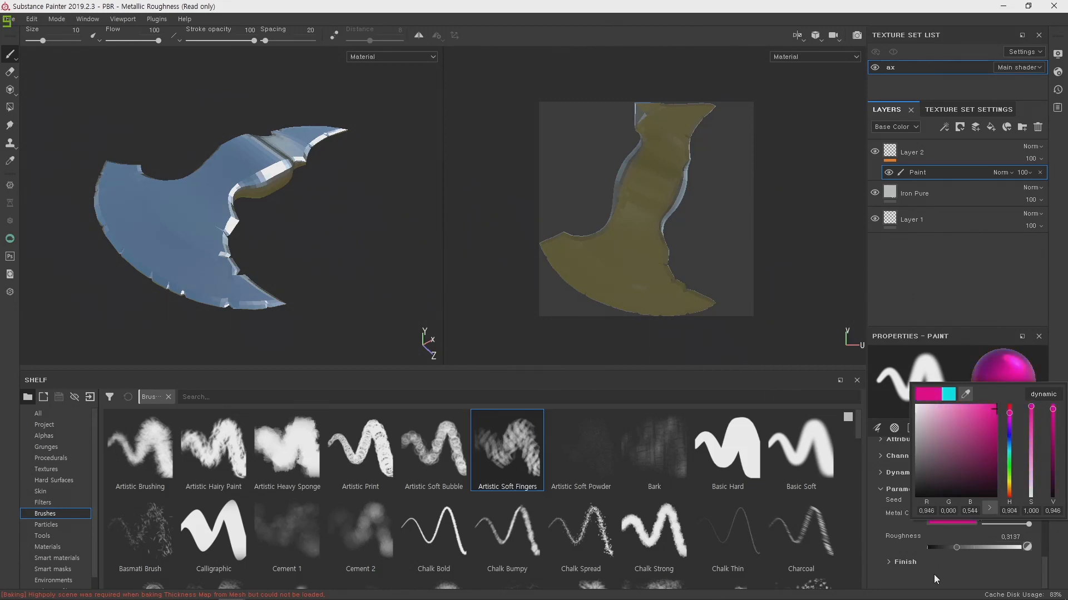
pyautogui.click(952, 547)
pyautogui.moveTo(946, 547); pyautogui.dragTo(934, 550)
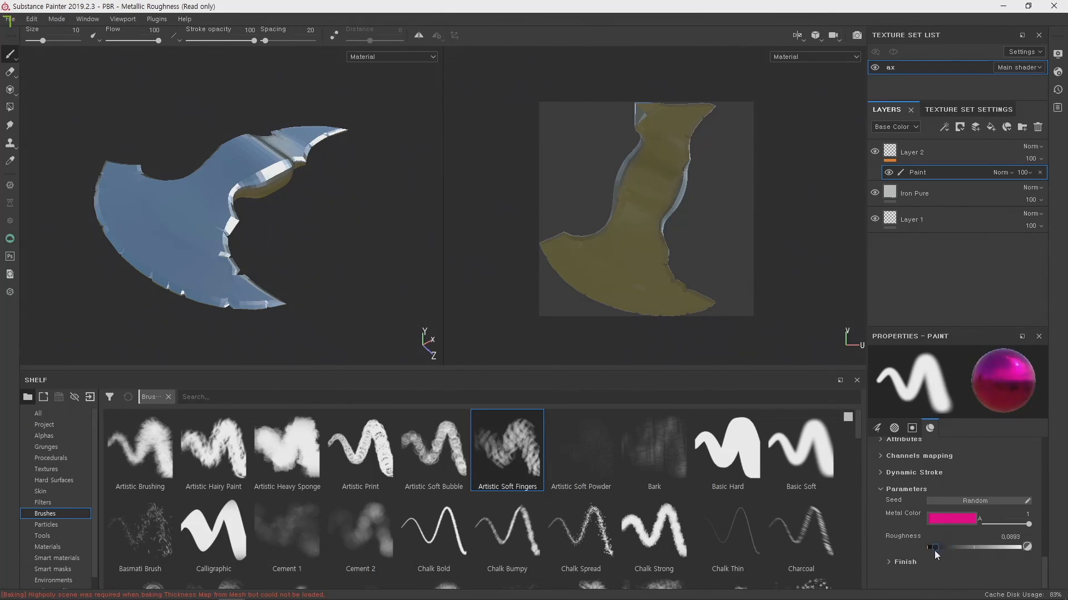
pyautogui.click(970, 550)
pyautogui.click(999, 549)
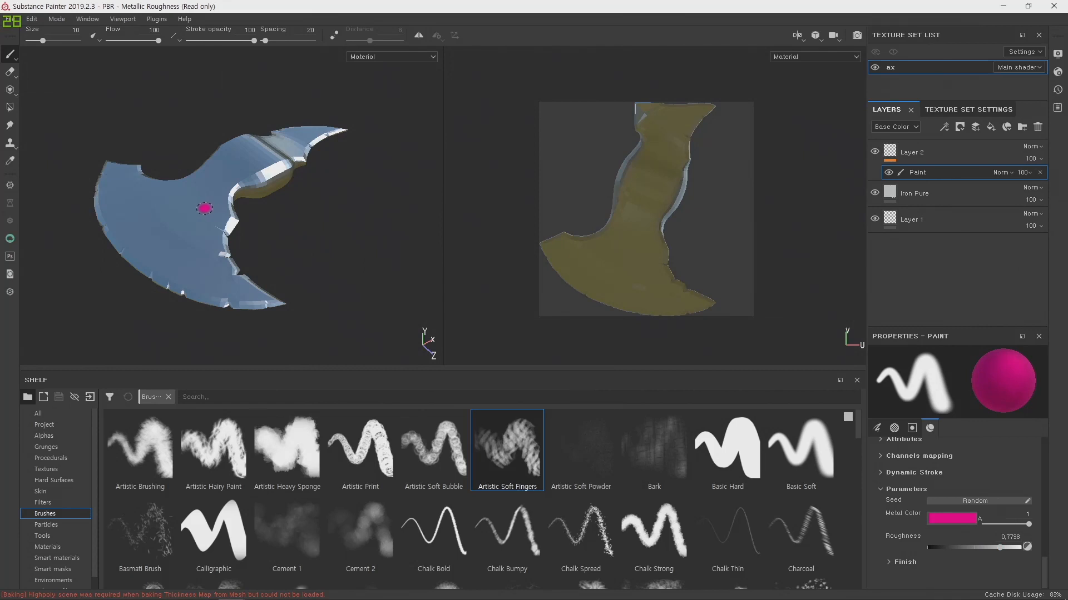
# Paint magenta strokes near the blade's inner edge, and add more strokes with the roughness lowered to 0.2202
pyautogui.moveTo(172, 228)
pyautogui.mouseDown()
pyautogui.moveTo(222, 233)
pyautogui.moveTo(207, 259)
pyautogui.moveTo(250, 292)
pyautogui.mouseUp()
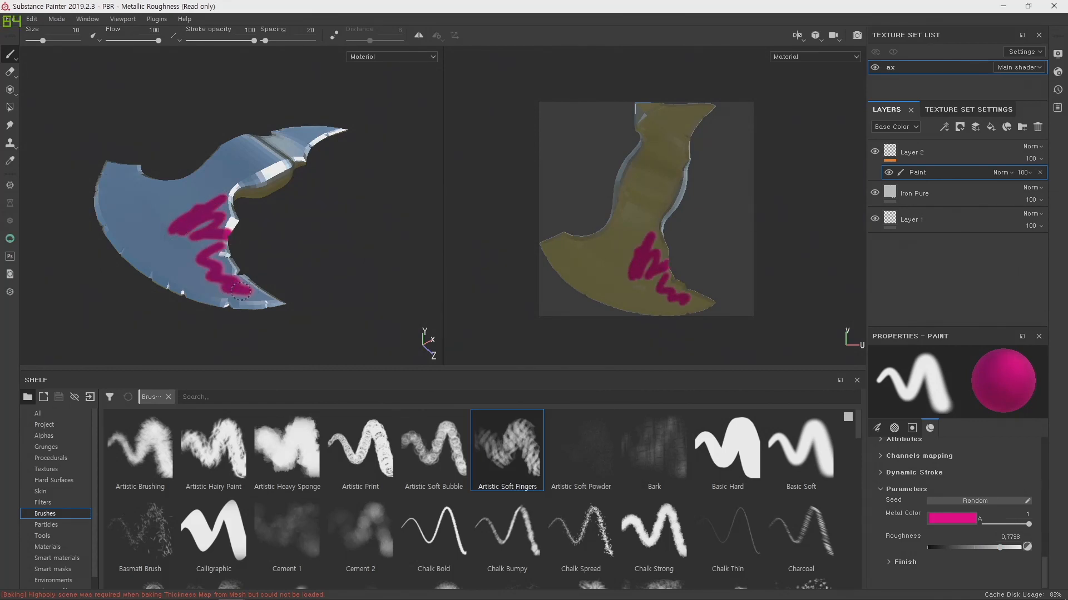
pyautogui.moveTo(954, 546); pyautogui.dragTo(947, 548)
pyautogui.moveTo(241, 163)
pyautogui.mouseDown()
pyautogui.moveTo(225, 194)
pyautogui.moveTo(178, 214)
pyautogui.moveTo(139, 207)
pyautogui.moveTo(192, 238)
pyautogui.mouseUp()
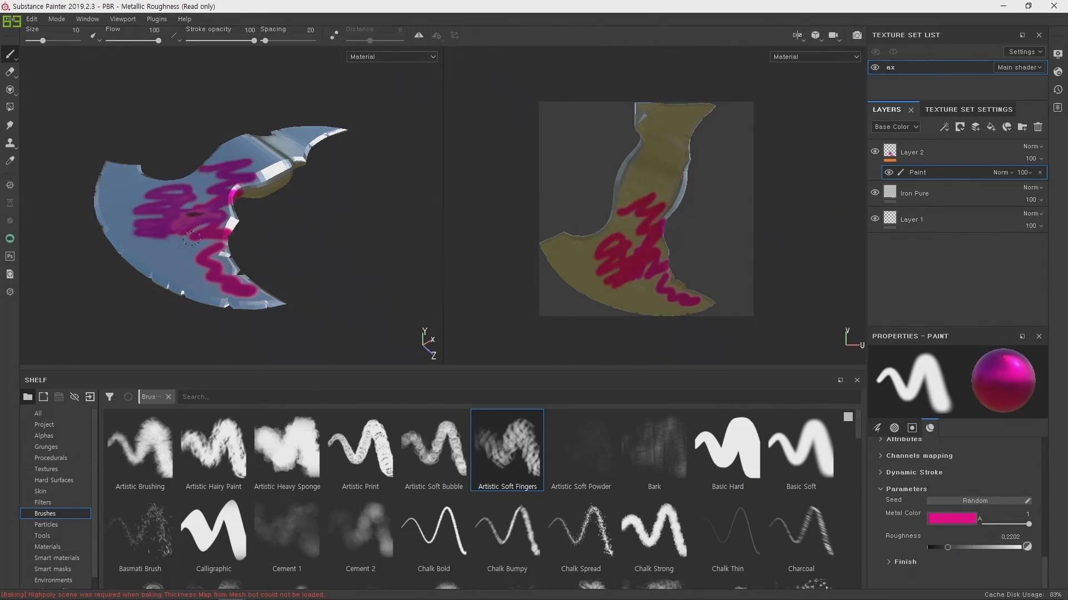
# Enlarge the brush to size 26.6 and cover most of the blade and neck with magenta paint
pyautogui.moveTo(270, 245)
pyautogui.keyDown('alt'); pyautogui.mouseDown()
pyautogui.moveTo(310, 234)
pyautogui.moveTo(284, 254)
pyautogui.moveTo(429, 336)
pyautogui.moveTo(277, 239)
pyautogui.moveTo(295, 238)
pyautogui.mouseUp(); pyautogui.keyUp('alt')
pyautogui.scroll(5, 310, 234)
pyautogui.keyDown('ctrl'); pyautogui.moveTo(310, 233); pyautogui.dragTo(299, 232, button='right'); pyautogui.keyUp('ctrl')
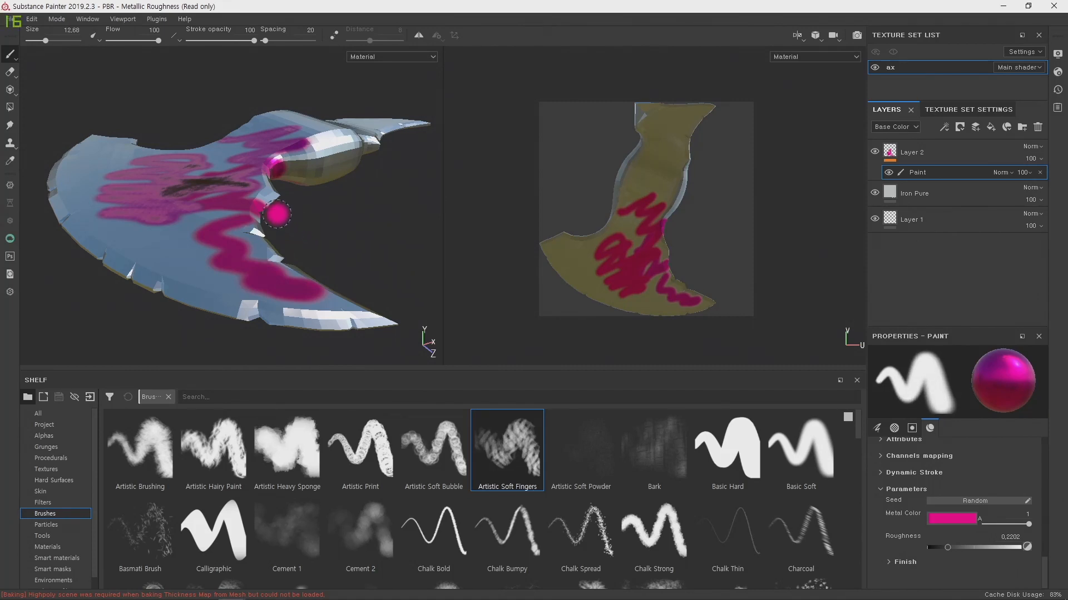
pyautogui.moveTo(277, 214)
pyautogui.keyDown('ctrl'); pyautogui.mouseDown(button='right')
pyautogui.moveTo(310, 209)
pyautogui.moveTo(291, 217)
pyautogui.moveTo(298, 210)
pyautogui.moveTo(305, 225)
pyautogui.moveTo(278, 226)
pyautogui.mouseUp(button='right'); pyautogui.keyUp('ctrl')
pyautogui.moveTo(278, 226)
pyautogui.mouseDown()
pyautogui.moveTo(211, 262)
pyautogui.moveTo(273, 333)
pyautogui.mouseUp()
pyautogui.keyDown('ctrl'); pyautogui.moveTo(182, 201); pyautogui.dragTo(177, 201, button='right'); pyautogui.keyUp('ctrl')
pyautogui.moveTo(177, 201)
pyautogui.mouseDown()
pyautogui.moveTo(83, 155)
pyautogui.moveTo(233, 167)
pyautogui.moveTo(341, 155)
pyautogui.moveTo(356, 128)
pyautogui.mouseUp()
pyautogui.scroll(6, 345, 210)
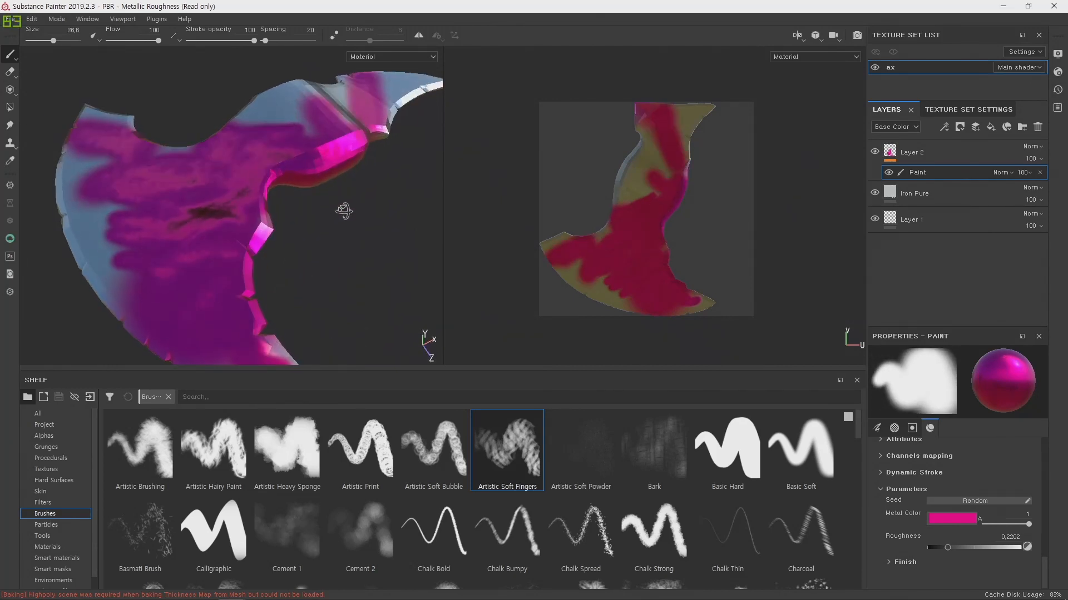
pyautogui.scroll(-5, 349, 229)
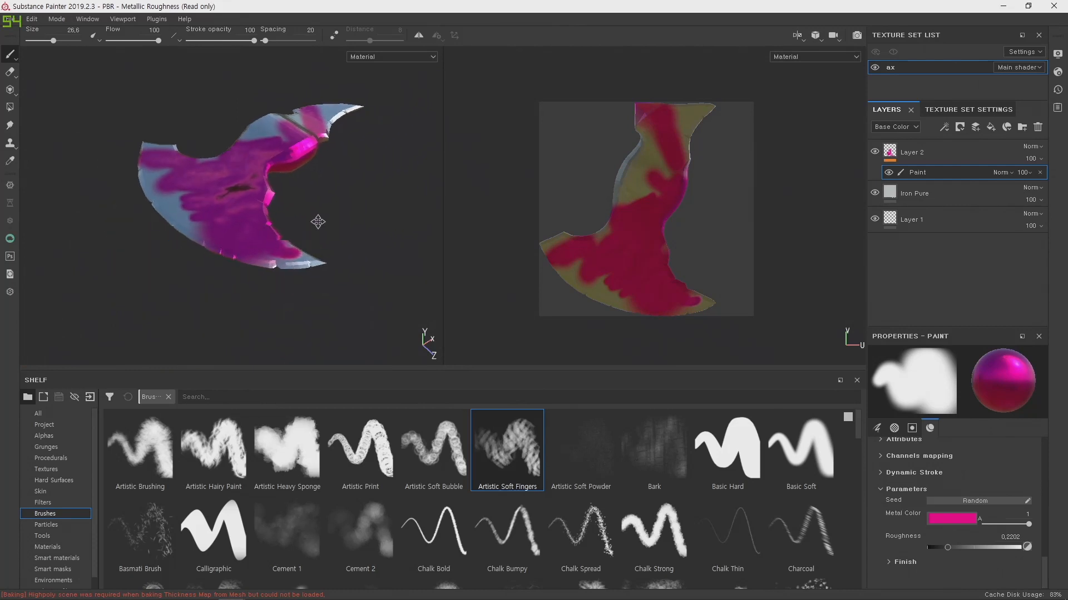
pyautogui.moveTo(384, 222); pyautogui.dragTo(303, 248, button='middle')
# Check the shelf's textures, and choose the Arrow Circle alpha for the brush
pyautogui.click(75, 470)
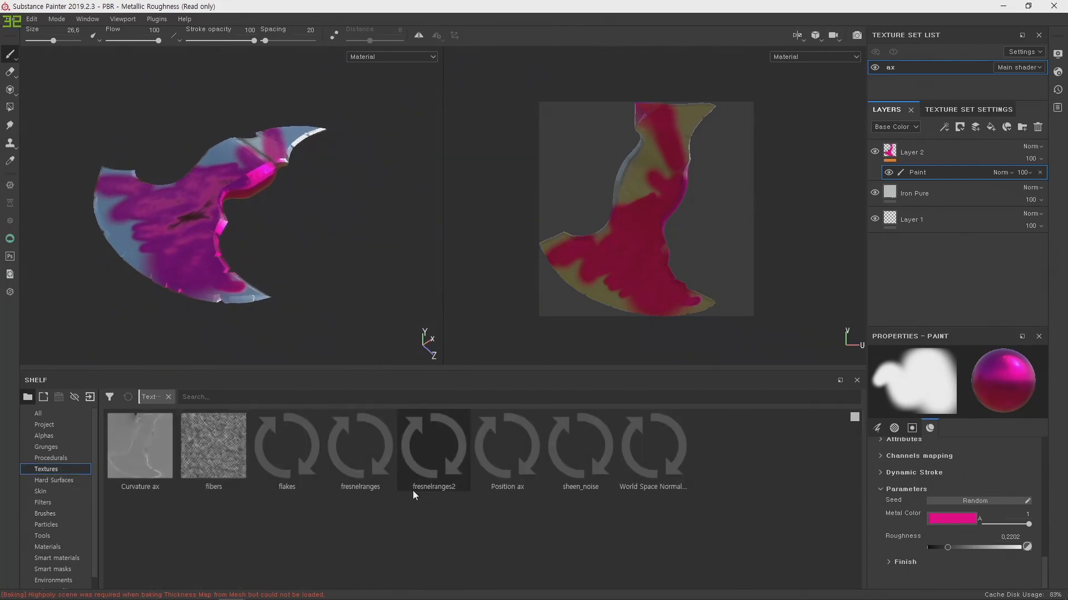
pyautogui.click(45, 436)
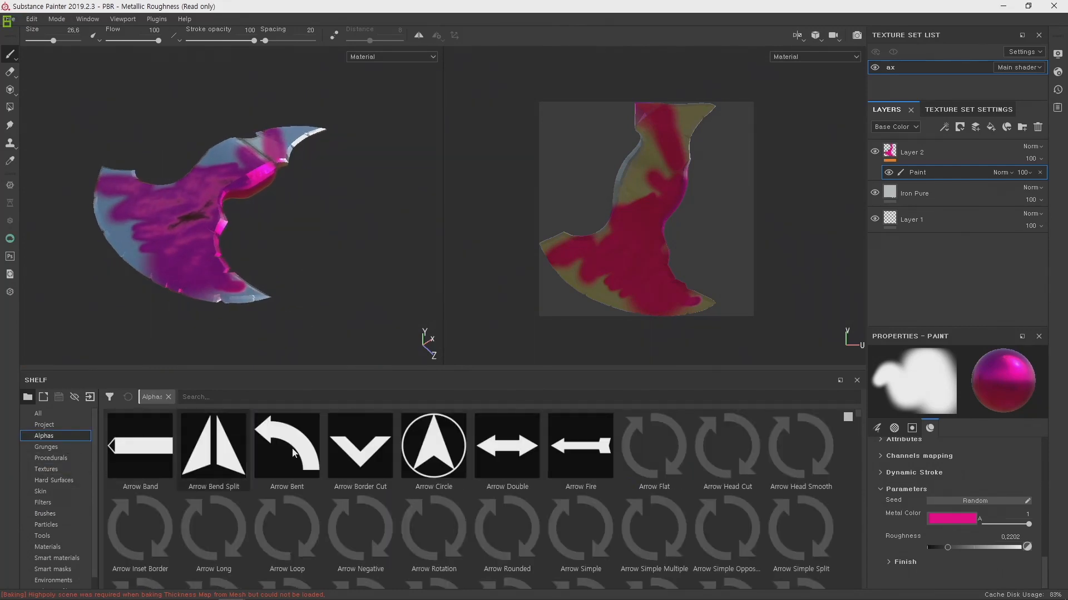
pyautogui.click(431, 442)
# Undo all the magenta strokes painted on the axe
pyautogui.keyDown('alt'); pyautogui.moveTo(237, 217); pyautogui.dragTo(250, 230, button='middle'); pyautogui.keyUp('alt')
pyautogui.hotkey('ctrl', 'z')
pyautogui.hotkey('ctrl', 'z')
pyautogui.hotkey('ctrl', 'z')
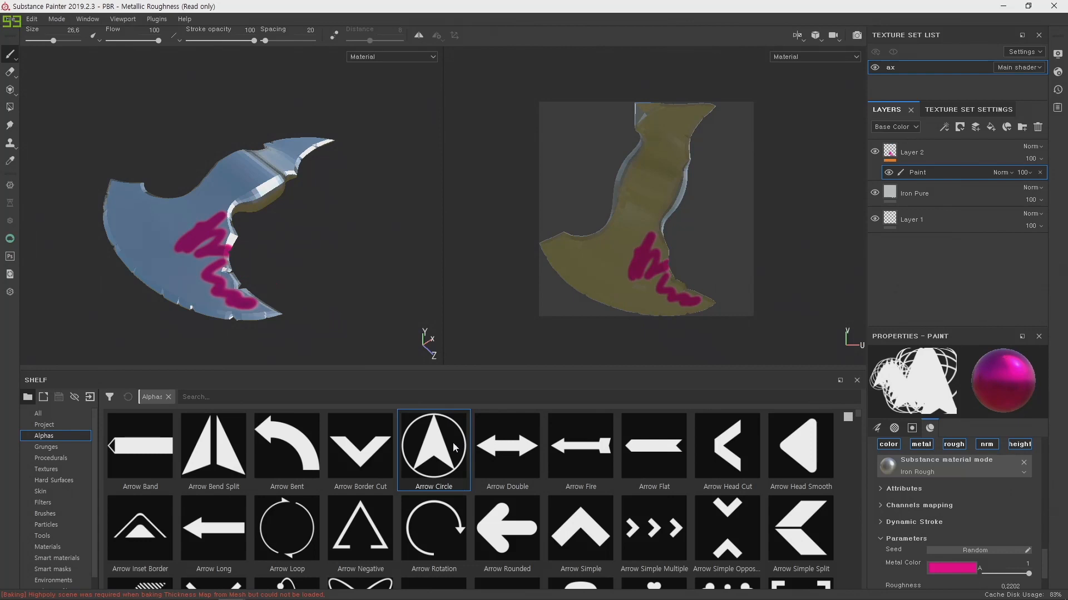
pyautogui.hotkey('ctrl', 'z')
# Stamp the Arrow Circle alpha in magenta on the middle of the blade
pyautogui.click(175, 240)
pyautogui.moveTo(333, 251)
pyautogui.keyDown('alt'); pyautogui.mouseDown()
pyautogui.moveTo(281, 310)
pyautogui.moveTo(298, 248)
pyautogui.moveTo(372, 219)
pyautogui.moveTo(356, 206)
pyautogui.mouseUp(); pyautogui.keyUp('alt')
pyautogui.moveTo(425, 239)
pyautogui.keyDown('alt'); pyautogui.mouseDown()
pyautogui.moveTo(418, 232)
pyautogui.moveTo(436, 233)
pyautogui.moveTo(389, 245)
pyautogui.mouseUp(); pyautogui.keyUp('alt')
pyautogui.click(255, 238)
# Reduce the brush size to 15.66, paint an Arrow Circle stroke across the blade, and undo the stroke and the stamp
pyautogui.press('[')
pyautogui.press('[')
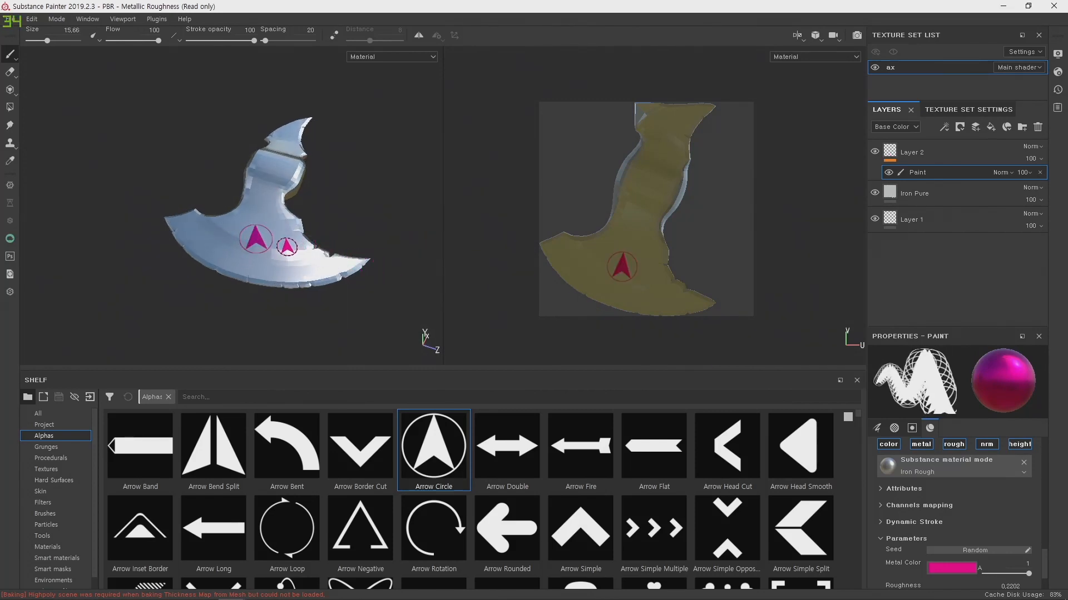
pyautogui.moveTo(266, 245); pyautogui.dragTo(359, 266)
pyautogui.hotkey('ctrl', 'z')
pyautogui.hotkey('ctrl', 'z')
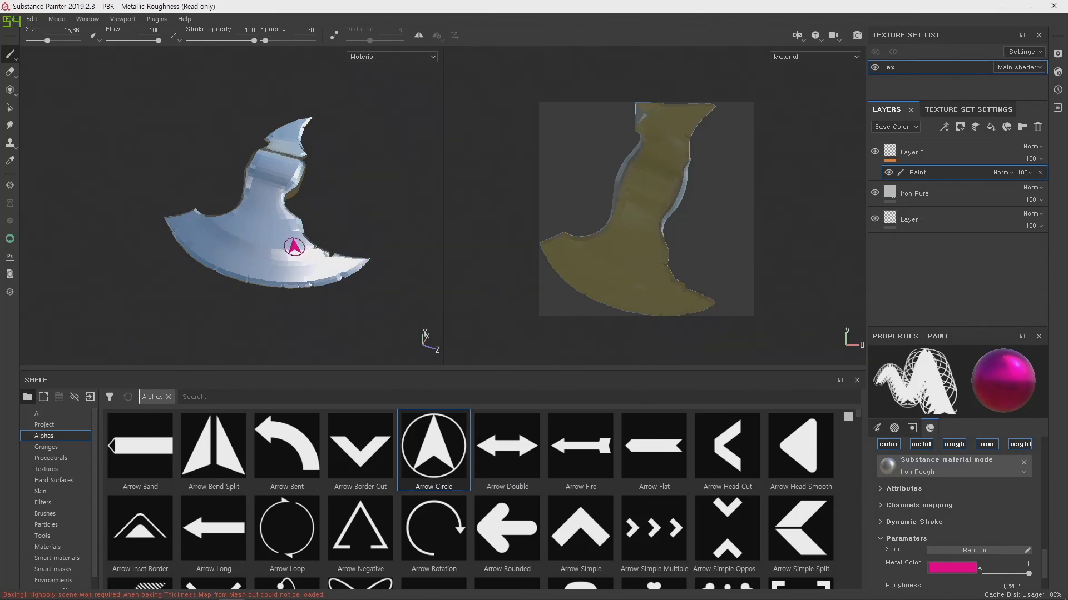
# Increase the brush size to 42.98 and stamp a larger magenta Arrow Circle on the middle of the blade
pyautogui.press(']')
pyautogui.press(']')
pyautogui.press(']')
pyautogui.press(']')
pyautogui.click(261, 242)
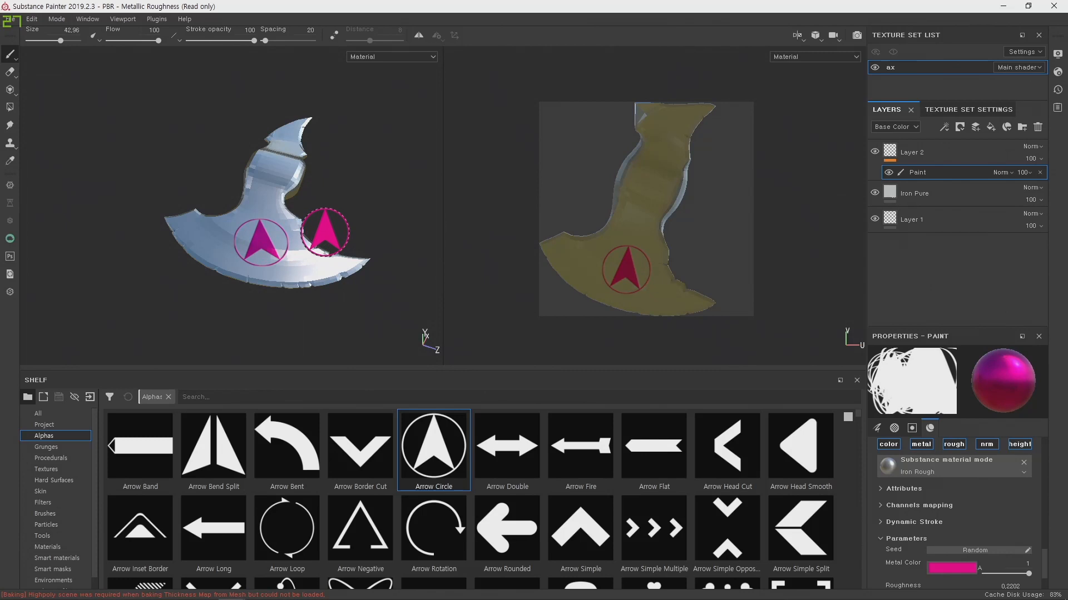
# Stamp the Arrow Circle on the blade from several viewing angles and undo the stamps
pyautogui.keyDown('alt'); pyautogui.moveTo(257, 298); pyautogui.dragTo(276, 301); pyautogui.keyUp('alt')
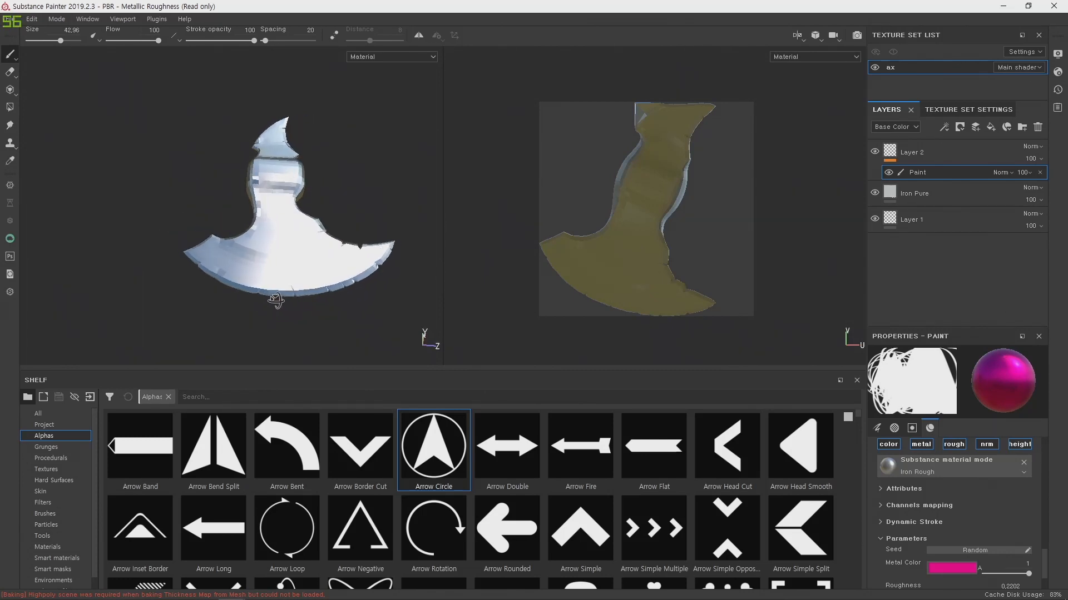
pyautogui.moveTo(365, 314)
pyautogui.keyDown('alt'); pyautogui.mouseDown()
pyautogui.moveTo(281, 270)
pyautogui.moveTo(330, 297)
pyautogui.moveTo(323, 280)
pyautogui.mouseUp(); pyautogui.keyUp('alt')
pyautogui.moveTo(322, 281)
pyautogui.keyDown('alt'); pyautogui.mouseDown(button='right')
pyautogui.moveTo(310, 367)
pyautogui.moveTo(313, 346)
pyautogui.mouseUp(button='right'); pyautogui.keyUp('alt')
pyautogui.keyDown('alt'); pyautogui.moveTo(388, 202); pyautogui.dragTo(322, 209); pyautogui.keyUp('alt')
pyautogui.keyDown('alt'); pyautogui.moveTo(322, 208); pyautogui.dragTo(315, 183, button='middle'); pyautogui.keyUp('alt')
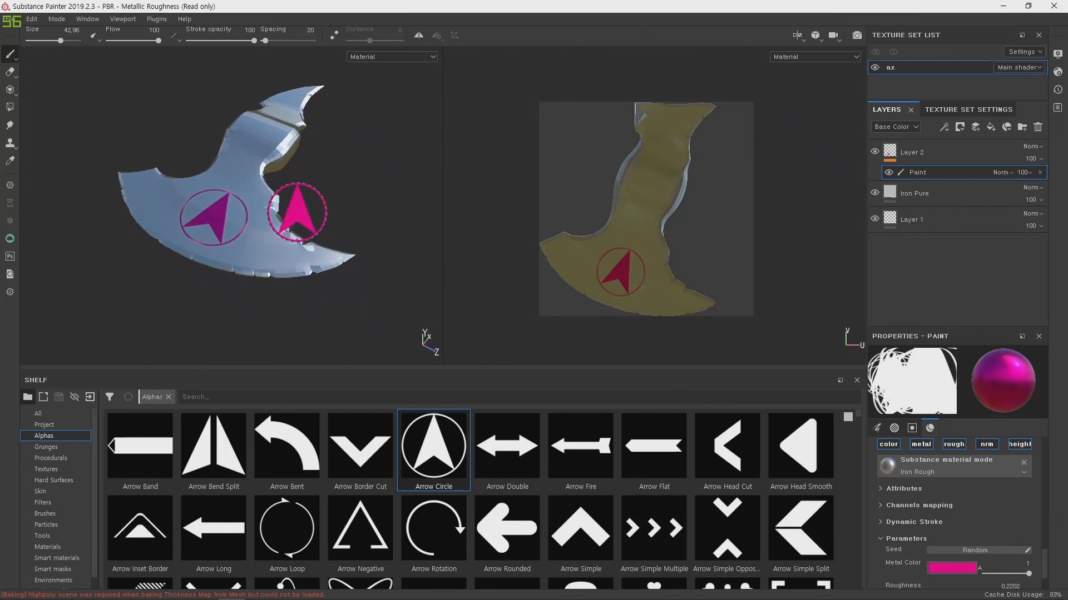
pyautogui.hotkey('ctrl', 'z')
pyautogui.moveTo(288, 286)
pyautogui.keyDown('alt'); pyautogui.mouseDown()
pyautogui.moveTo(303, 158)
pyautogui.moveTo(316, 233)
pyautogui.moveTo(280, 253)
pyautogui.moveTo(245, 243)
pyautogui.moveTo(295, 139)
pyautogui.moveTo(289, 172)
pyautogui.moveTo(290, 136)
pyautogui.moveTo(301, 298)
pyautogui.moveTo(285, 303)
pyautogui.moveTo(300, 278)
pyautogui.mouseUp(); pyautogui.keyUp('alt')
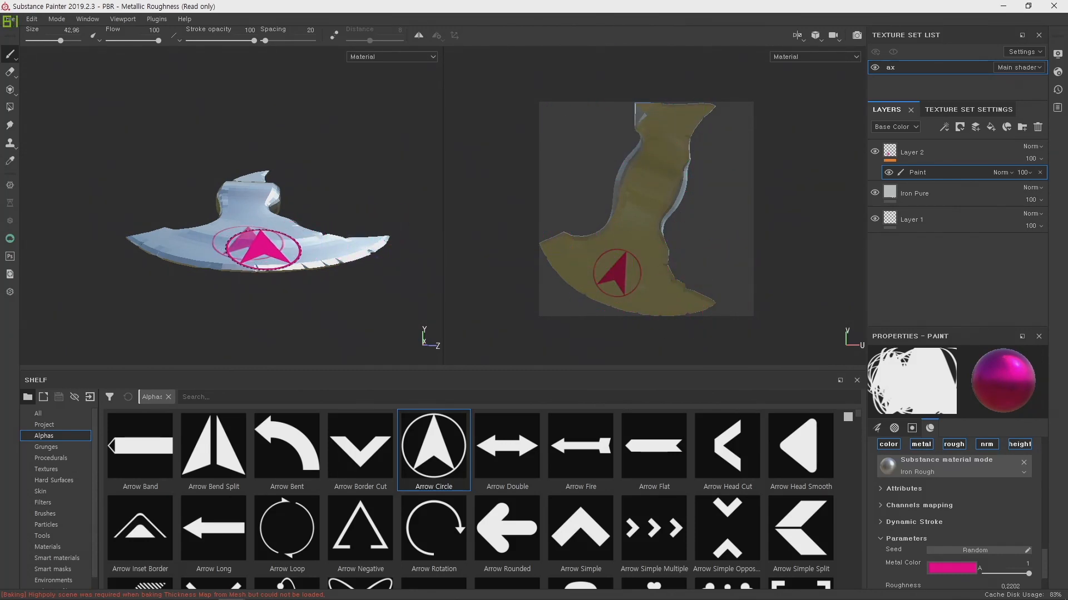
pyautogui.hotkey('ctrl', 'z')
pyautogui.keyDown('alt'); pyautogui.moveTo(353, 179); pyautogui.dragTo(358, 207); pyautogui.keyUp('alt')
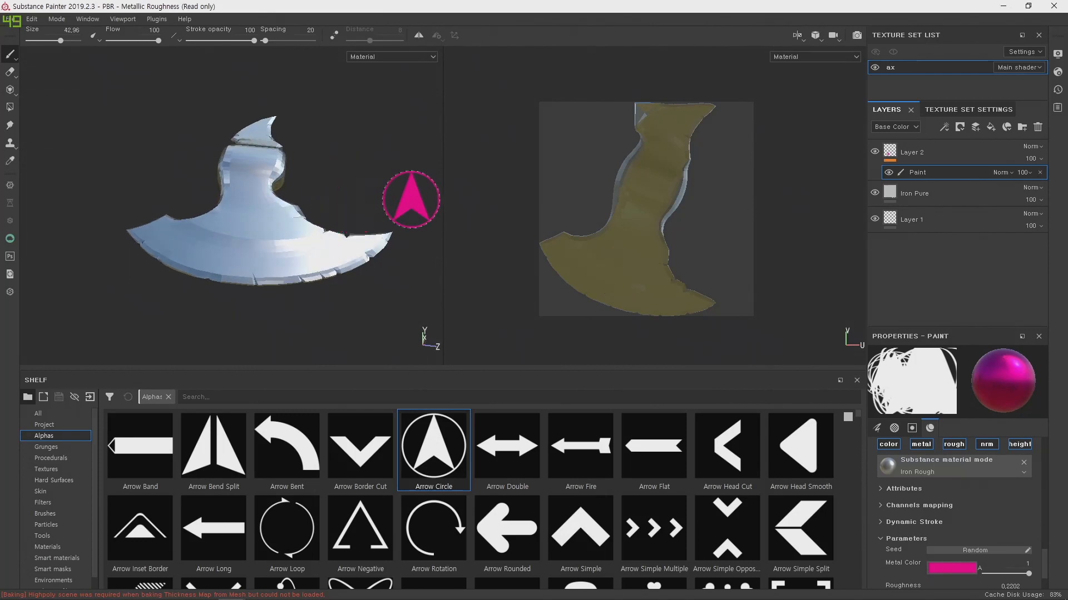
# Turn on symmetry for painting and set the mirror axis to Y
pyautogui.click(418, 34)
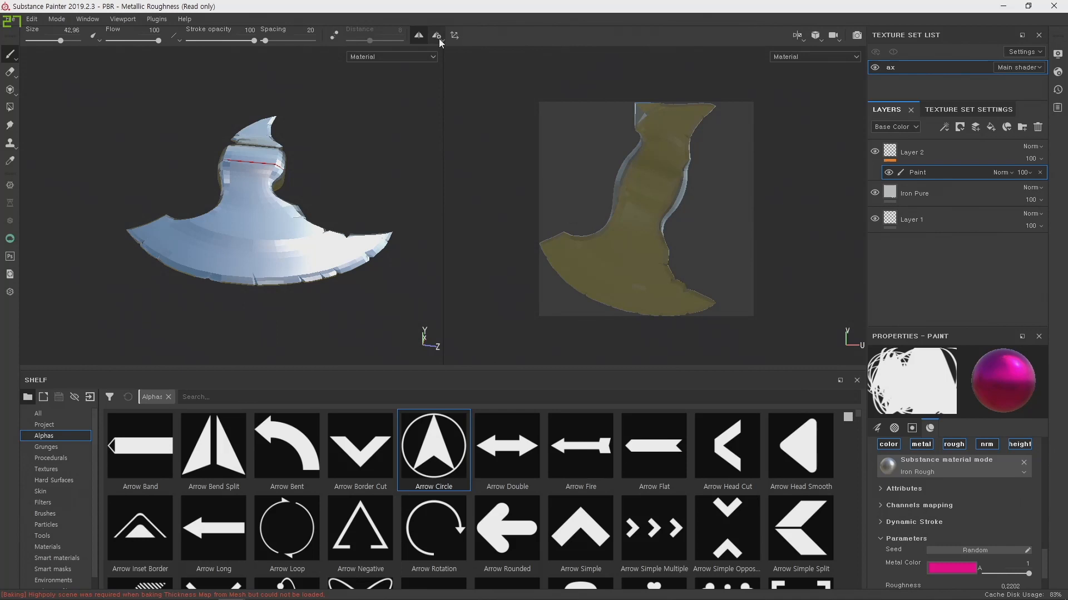
pyautogui.click(437, 36)
pyautogui.click(489, 74)
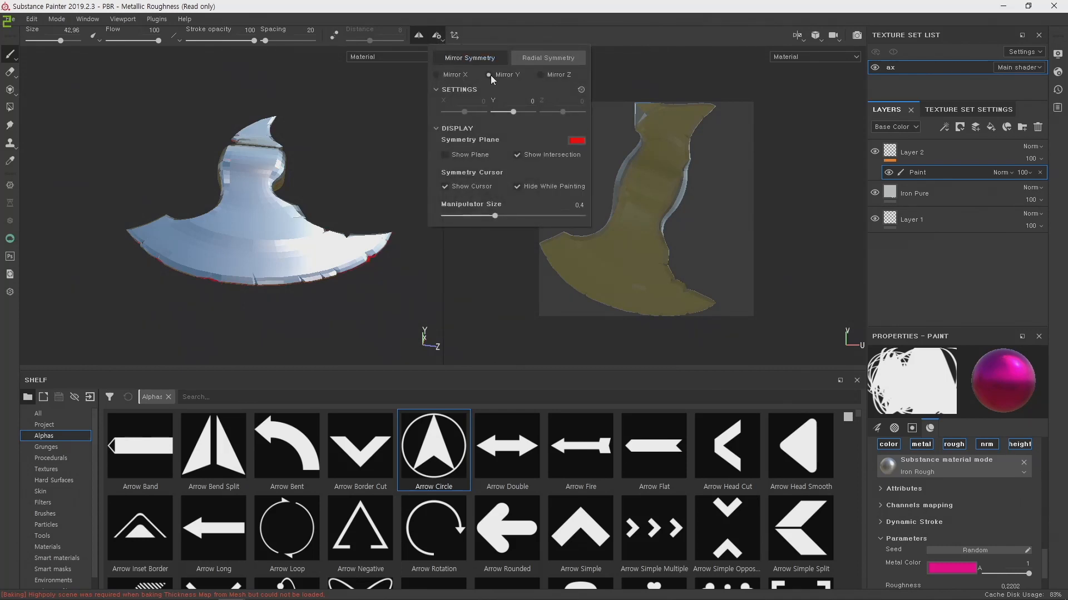
pyautogui.click(549, 75)
pyautogui.click(511, 77)
pyautogui.keyDown('alt'); pyautogui.moveTo(384, 160); pyautogui.dragTo(308, 107); pyautogui.keyUp('alt')
pyautogui.keyDown('alt'); pyautogui.moveTo(382, 248); pyautogui.dragTo(352, 275); pyautogui.keyUp('alt')
pyautogui.moveTo(352, 274)
pyautogui.keyDown('alt'); pyautogui.mouseDown(button='middle')
pyautogui.moveTo(298, 227)
pyautogui.moveTo(324, 237)
pyautogui.mouseUp(button='middle'); pyautogui.keyUp('alt')
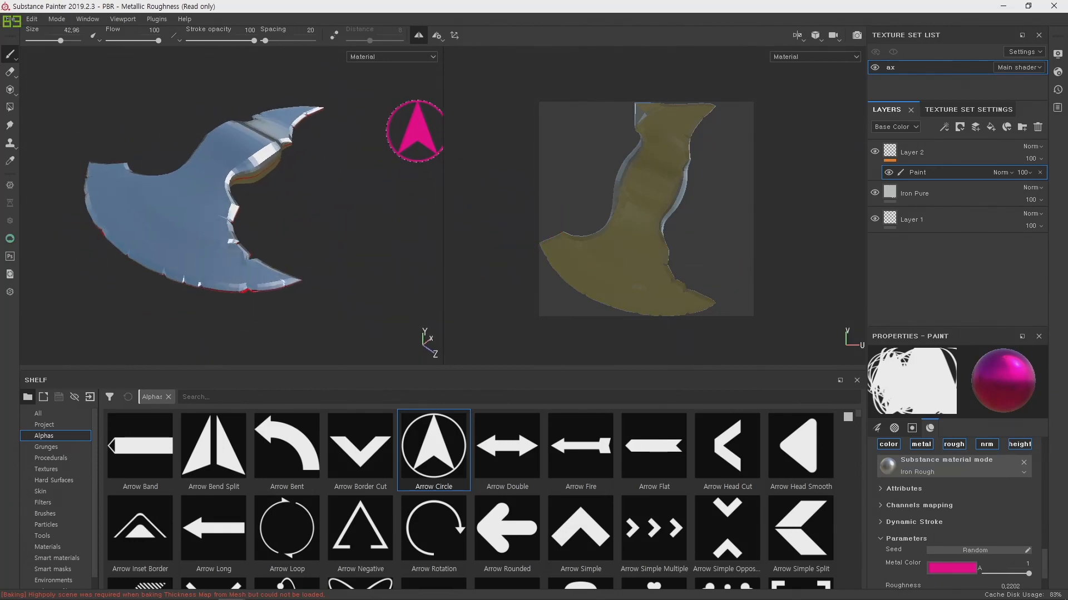
# Switch the symmetry to Mirror X, stamp a mirrored Arrow Circle on the blade, and undo the stamp
pyautogui.click(443, 41)
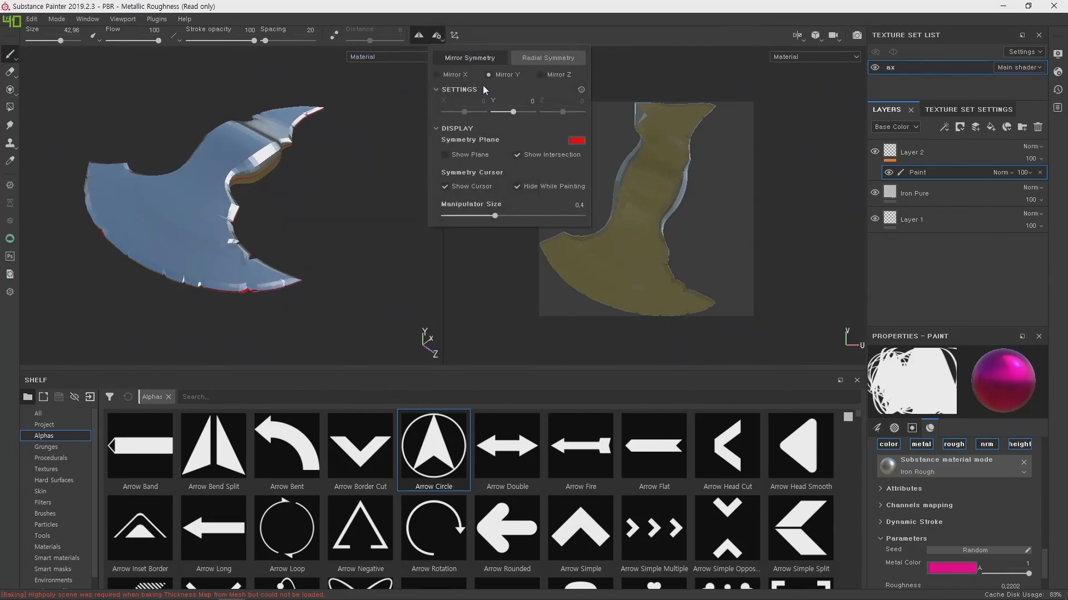
pyautogui.click(452, 76)
pyautogui.click(154, 209)
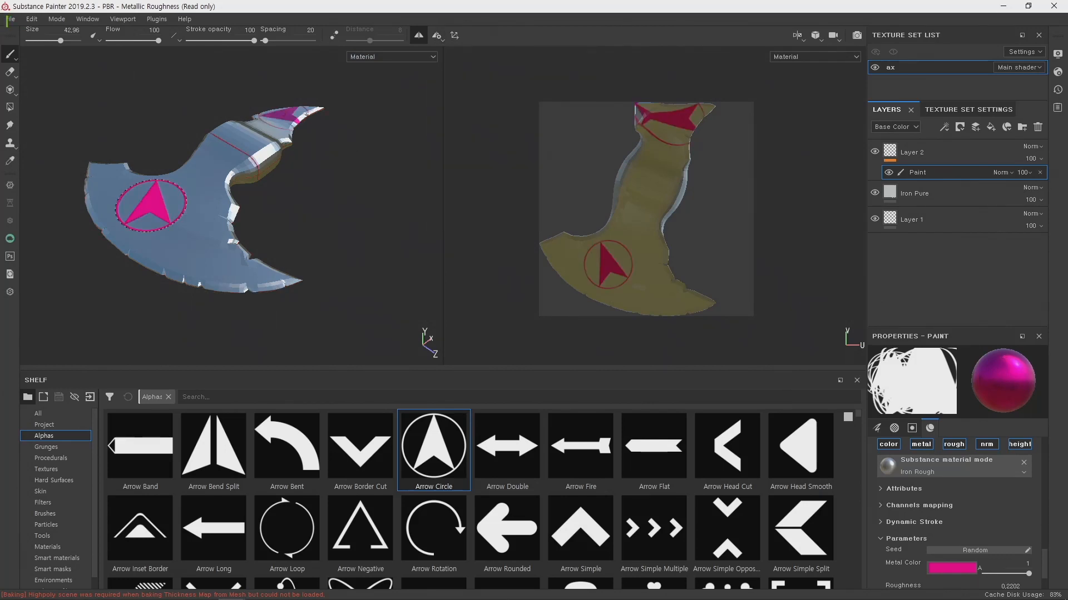
pyautogui.keyDown('alt'); pyautogui.moveTo(261, 217); pyautogui.dragTo(293, 202); pyautogui.keyUp('alt')
pyautogui.keyDown('alt'); pyautogui.moveTo(292, 189); pyautogui.dragTo(285, 206, button='middle'); pyautogui.keyUp('alt')
pyautogui.hotkey('ctrl', 'z')
# Try two more mirrored Arrow Circle stamps and a stroke on the blade, undo each one, and turn symmetry off
pyautogui.click(177, 230)
pyautogui.hotkey('ctrl', 'z')
pyautogui.click(154, 220)
pyautogui.hotkey('ctrl', 'z')
pyautogui.moveTo(178, 210)
pyautogui.mouseDown()
pyautogui.moveTo(207, 181)
pyautogui.moveTo(237, 189)
pyautogui.mouseUp()
pyautogui.hotkey('ctrl', 'z')
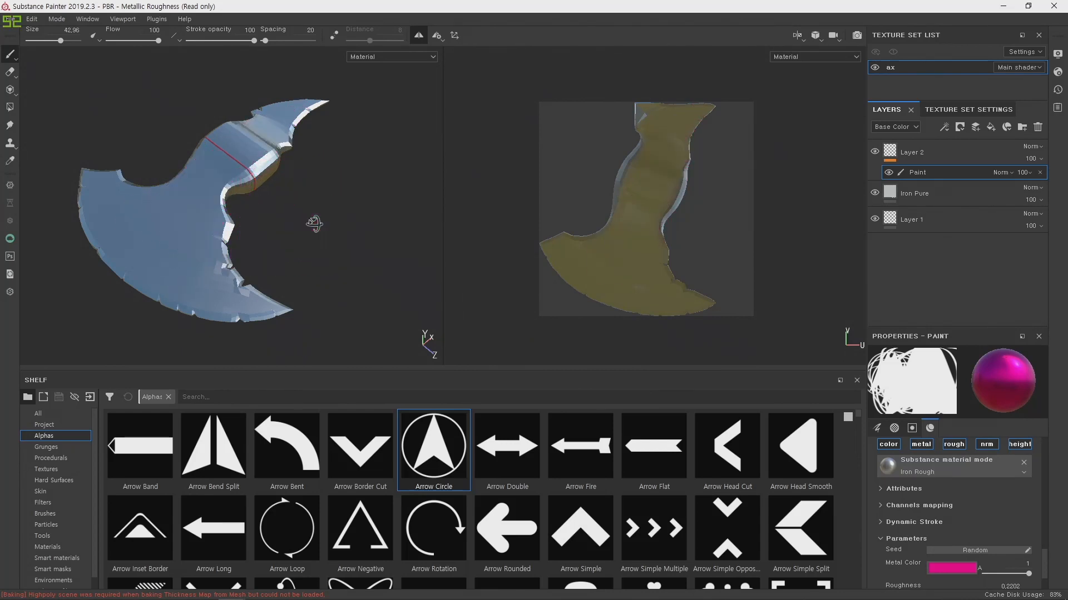
pyautogui.keyDown('alt'); pyautogui.moveTo(309, 226); pyautogui.dragTo(341, 131); pyautogui.keyUp('alt')
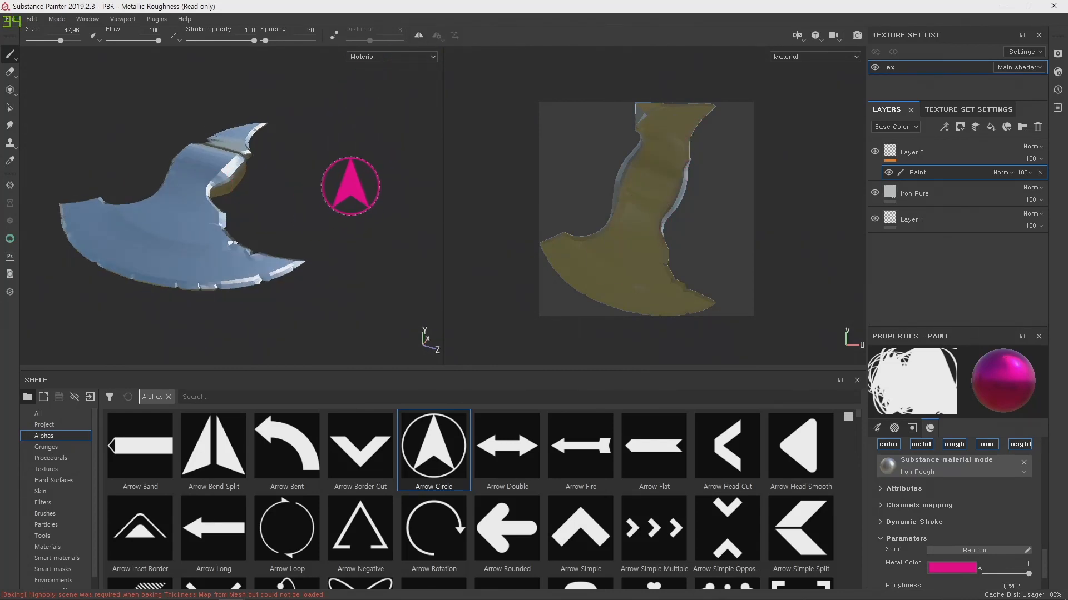
# Test the Artistic Hairy Paint brush on the blade at its default size and at 24.58, undoing both strokes
pyautogui.moveTo(357, 191)
pyautogui.keyDown('alt'); pyautogui.mouseDown()
pyautogui.moveTo(325, 231)
pyautogui.moveTo(209, 226)
pyautogui.mouseUp(); pyautogui.keyUp('alt')
pyautogui.moveTo(364, 239)
pyautogui.keyDown('alt'); pyautogui.mouseDown()
pyautogui.moveTo(358, 227)
pyautogui.moveTo(358, 236)
pyautogui.mouseUp(); pyautogui.keyUp('alt')
pyautogui.keyDown('alt'); pyautogui.moveTo(357, 236); pyautogui.dragTo(376, 245, button='middle'); pyautogui.keyUp('alt')
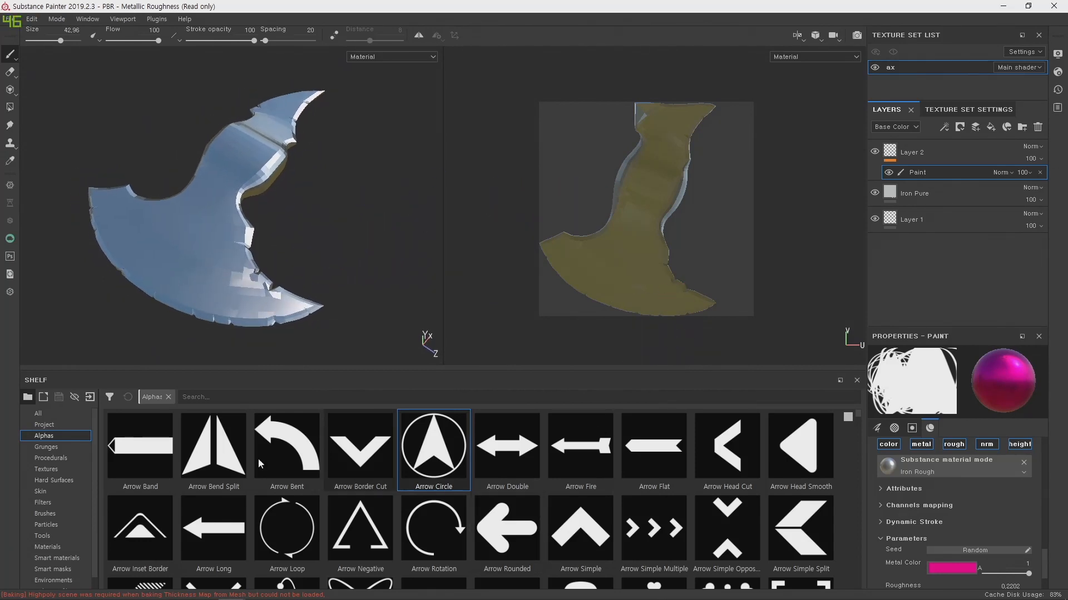
pyautogui.click(56, 515)
pyautogui.click(216, 456)
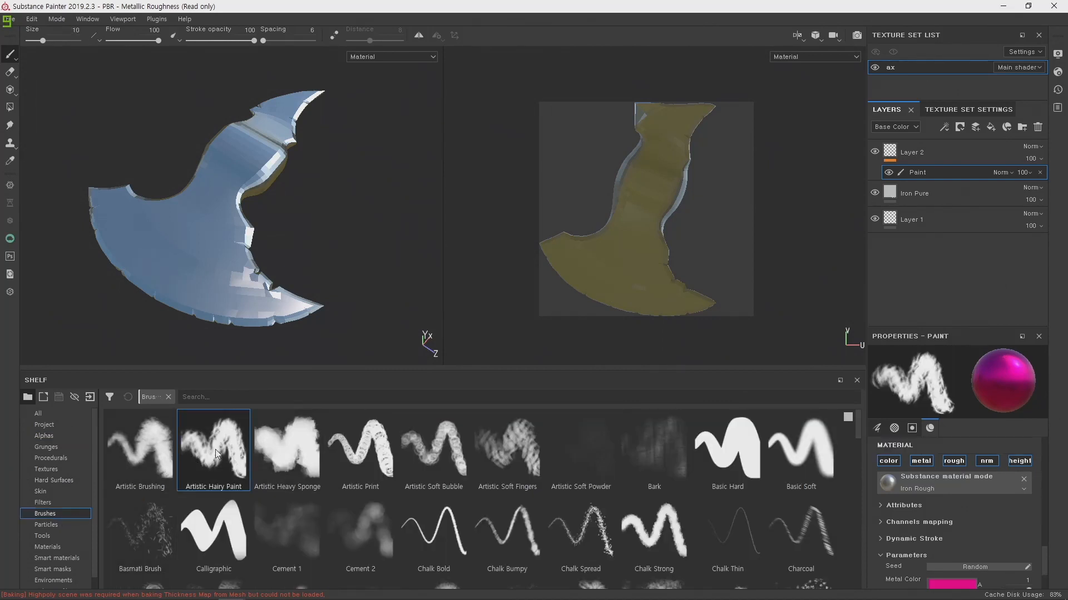
pyautogui.moveTo(202, 233)
pyautogui.mouseDown()
pyautogui.moveTo(225, 259)
pyautogui.moveTo(245, 257)
pyautogui.mouseUp()
pyautogui.hotkey('ctrl', 'z')
pyautogui.moveTo(160, 231)
pyautogui.keyDown('ctrl'); pyautogui.mouseDown(button='right')
pyautogui.moveTo(135, 221)
pyautogui.moveTo(160, 245)
pyautogui.mouseUp(button='right'); pyautogui.keyUp('ctrl')
pyautogui.moveTo(160, 245)
pyautogui.mouseDown()
pyautogui.moveTo(253, 256)
pyautogui.moveTo(261, 312)
pyautogui.moveTo(321, 306)
pyautogui.mouseUp()
pyautogui.hotkey('ctrl', 'z')
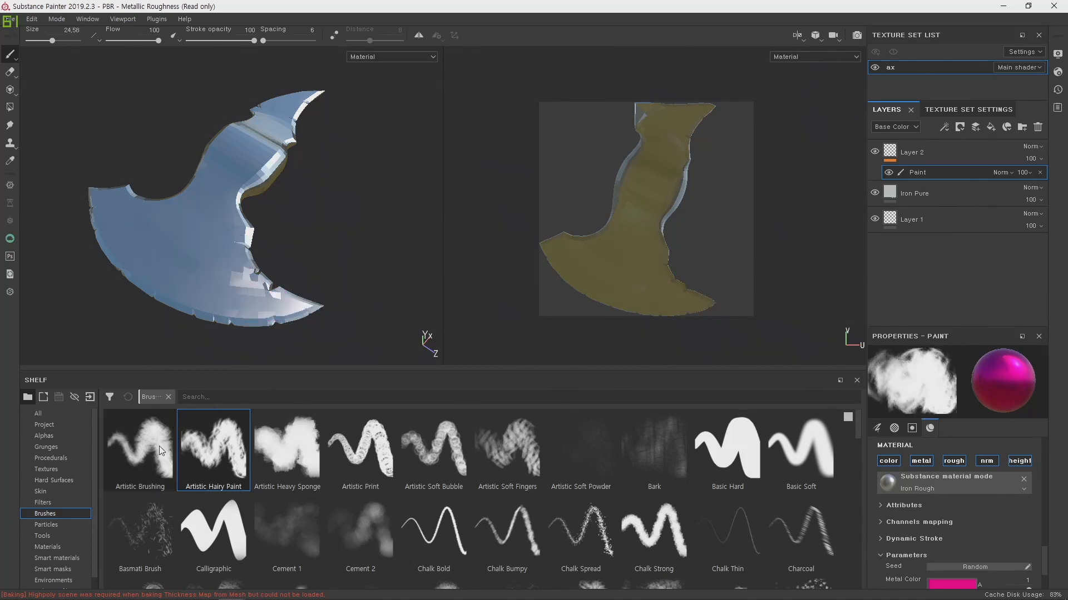
# Paint a short magenta stroke on the blade, choose the Electric Lines particle brush, and undo the stroke
pyautogui.click(49, 525)
pyautogui.moveTo(221, 218); pyautogui.dragTo(198, 239)
pyautogui.keyDown('alt'); pyautogui.moveTo(261, 218); pyautogui.dragTo(278, 247); pyautogui.keyUp('alt')
pyautogui.click(285, 456)
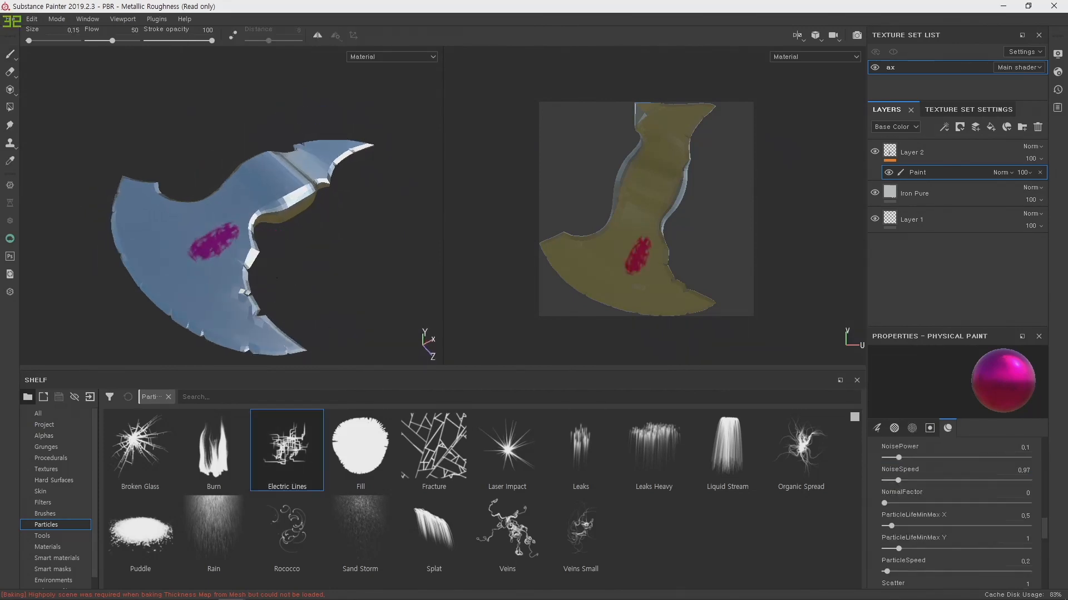
pyautogui.hotkey('ctrl', 'z')
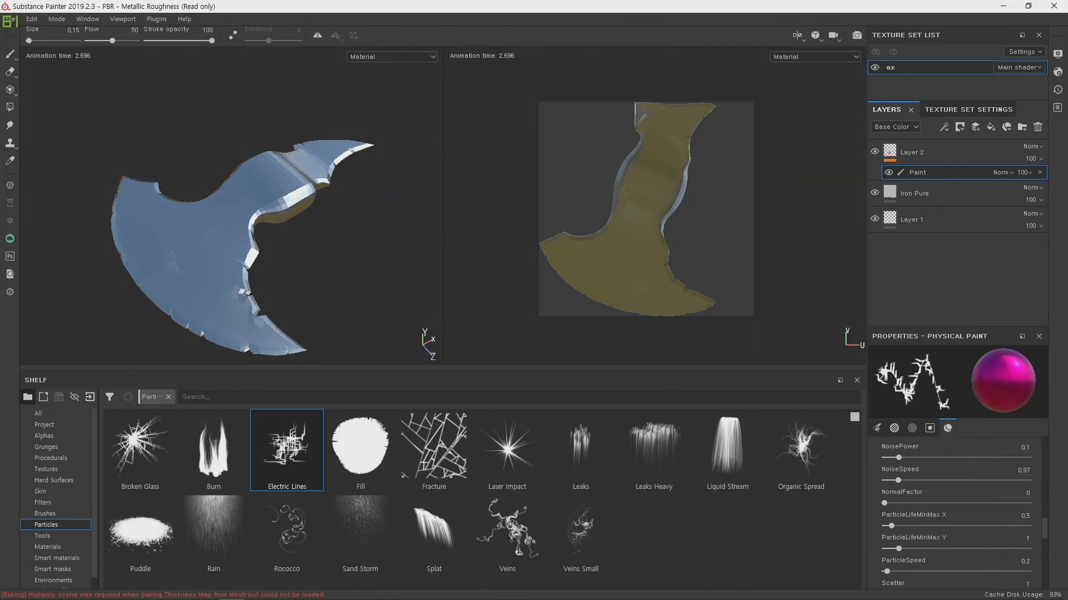
# Paint Electric Lines particles across the blade and undo them together with the Paint effect on Layer 2
pyautogui.keyDown('alt'); pyautogui.moveTo(276, 236); pyautogui.dragTo(285, 251); pyautogui.keyUp('alt')
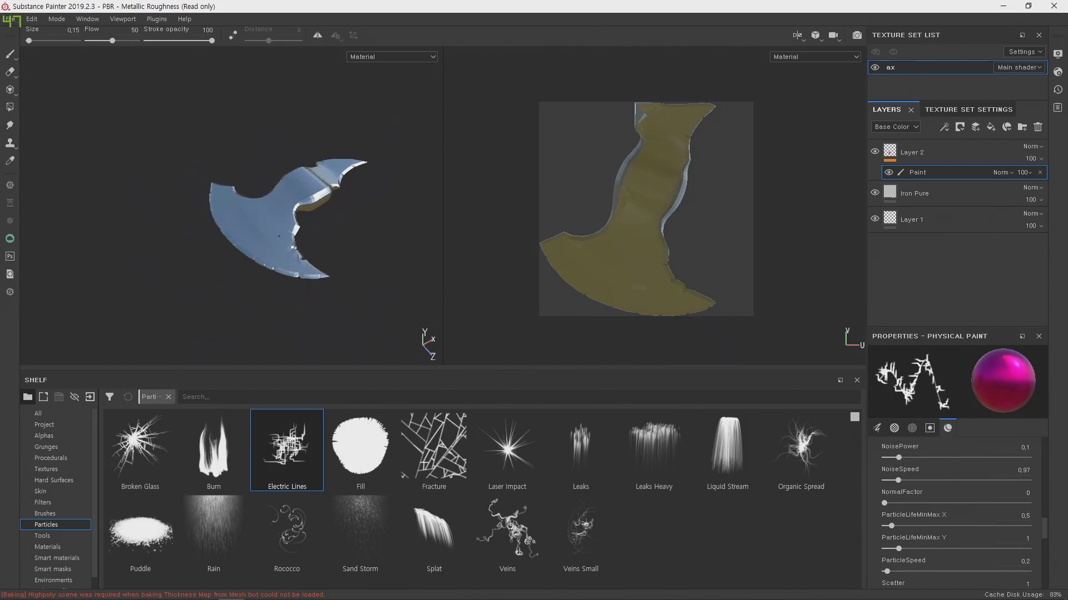
pyautogui.scroll(5, 285, 251)
pyautogui.scroll(3, 272, 187)
pyautogui.moveTo(101, 275); pyautogui.dragTo(164, 255)
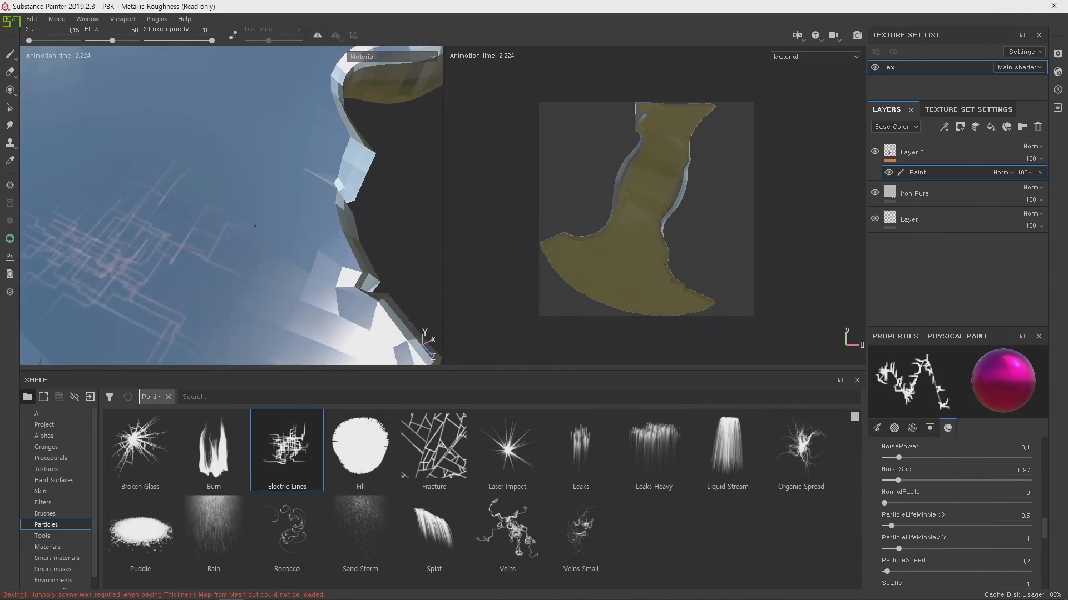
pyautogui.scroll(-4, 257, 190)
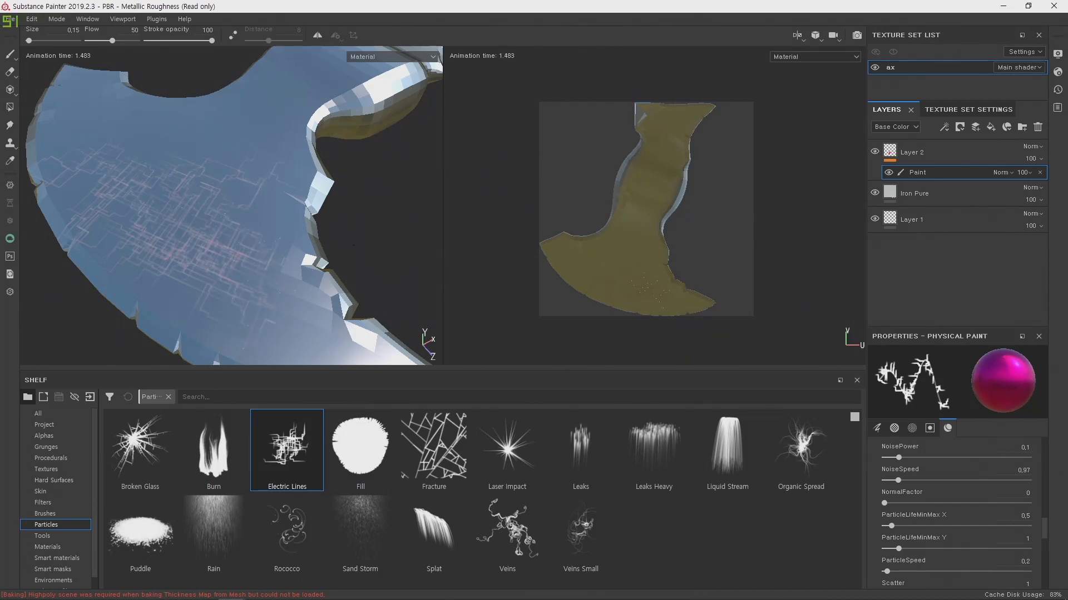
pyautogui.press('ctrl')
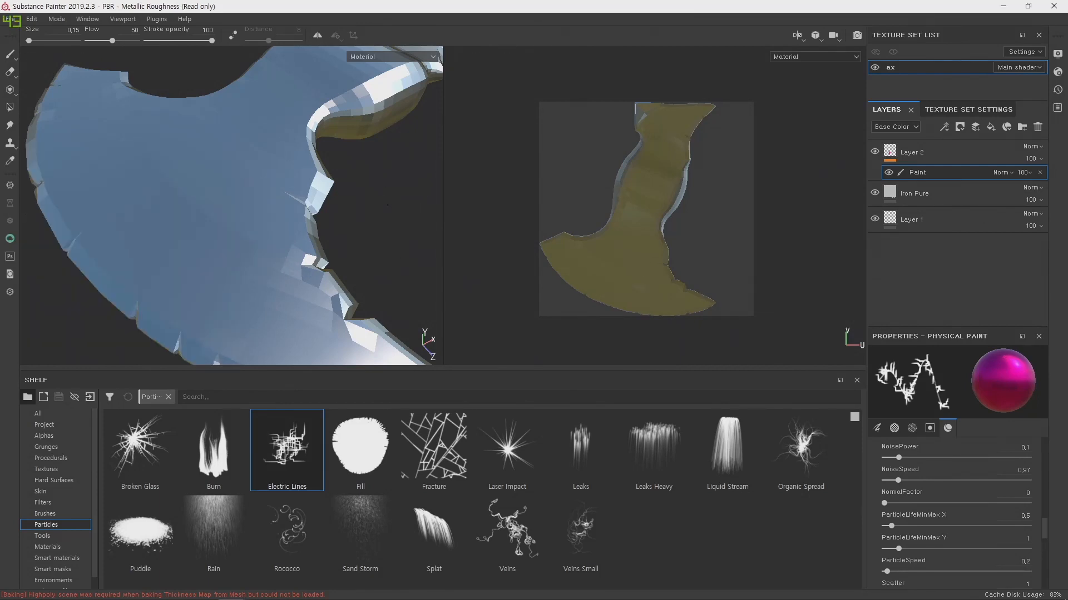
pyautogui.hotkey('ctrl', 'z')
pyautogui.scroll(-5, 171, 213)
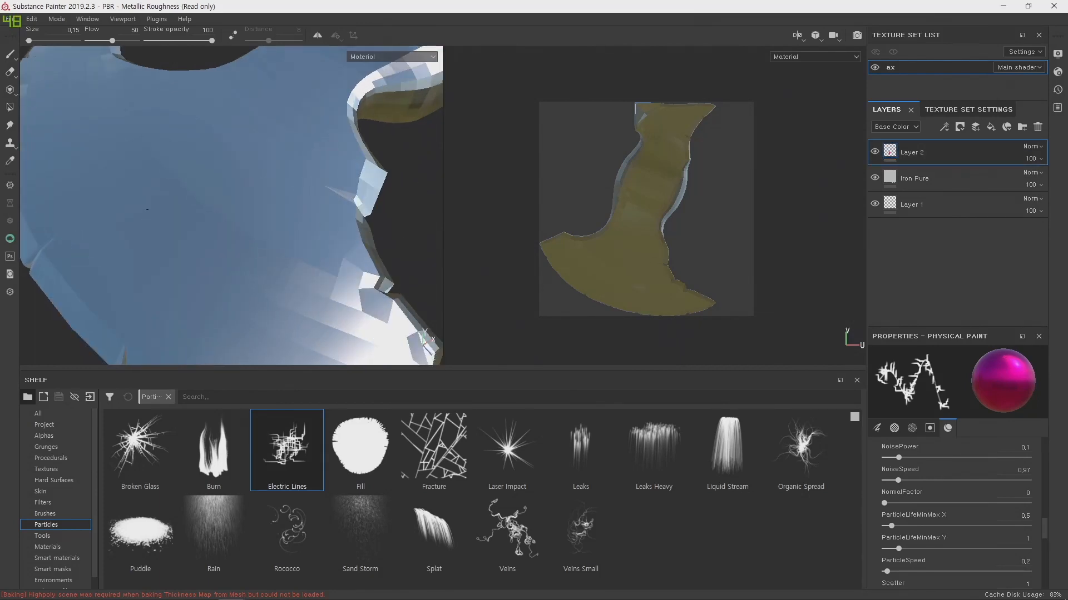
pyautogui.keyDown('alt'); pyautogui.moveTo(176, 194); pyautogui.dragTo(69, 230); pyautogui.keyUp('alt')
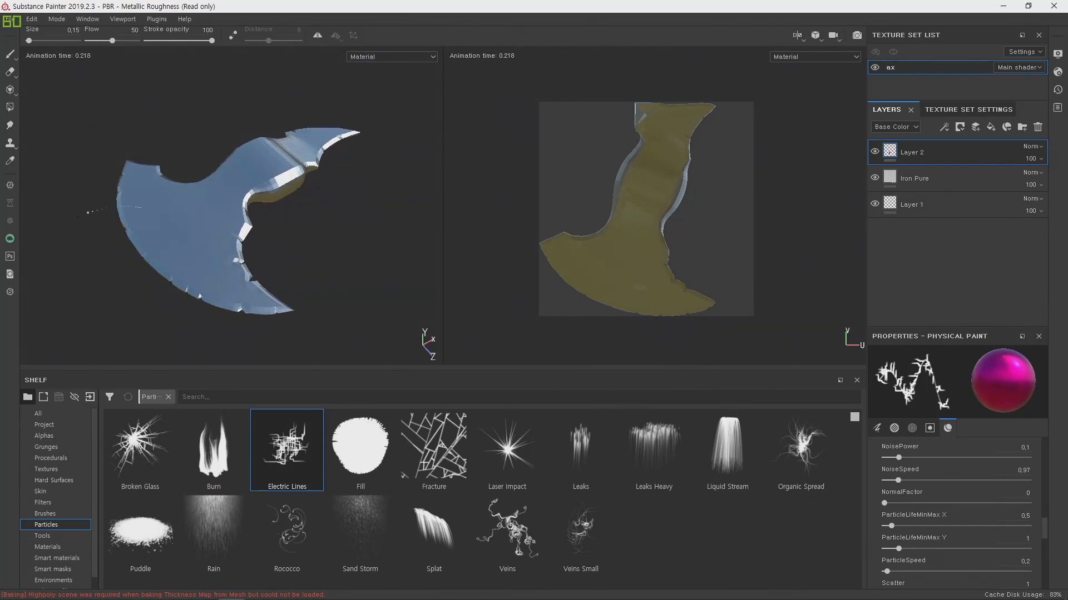
# Choose the Circle Bump hard surface and try to stamp it on the middle of the blade
pyautogui.click(54, 480)
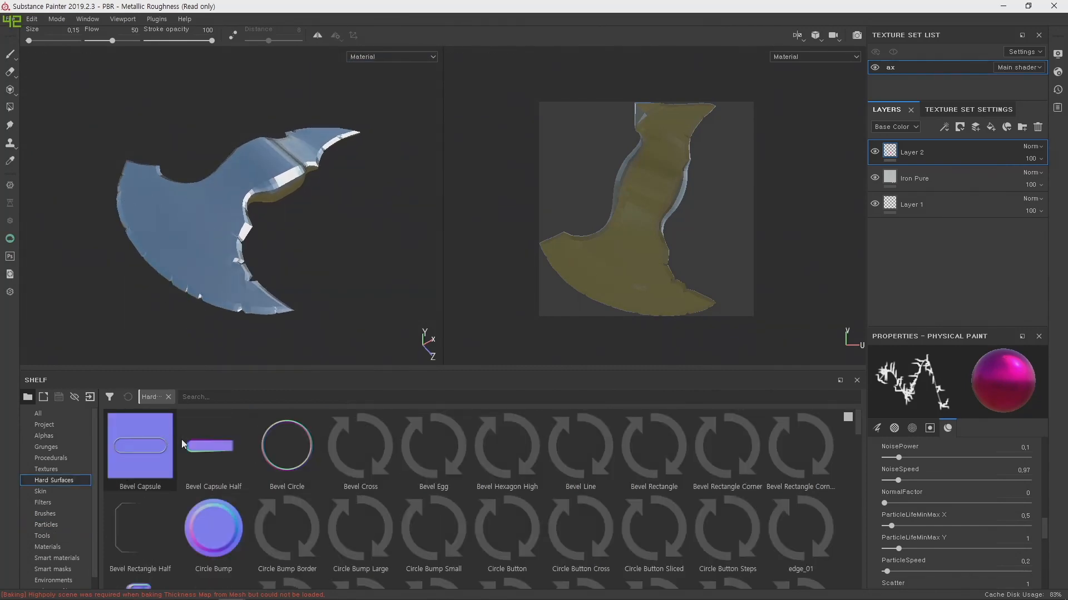
pyautogui.click(225, 529)
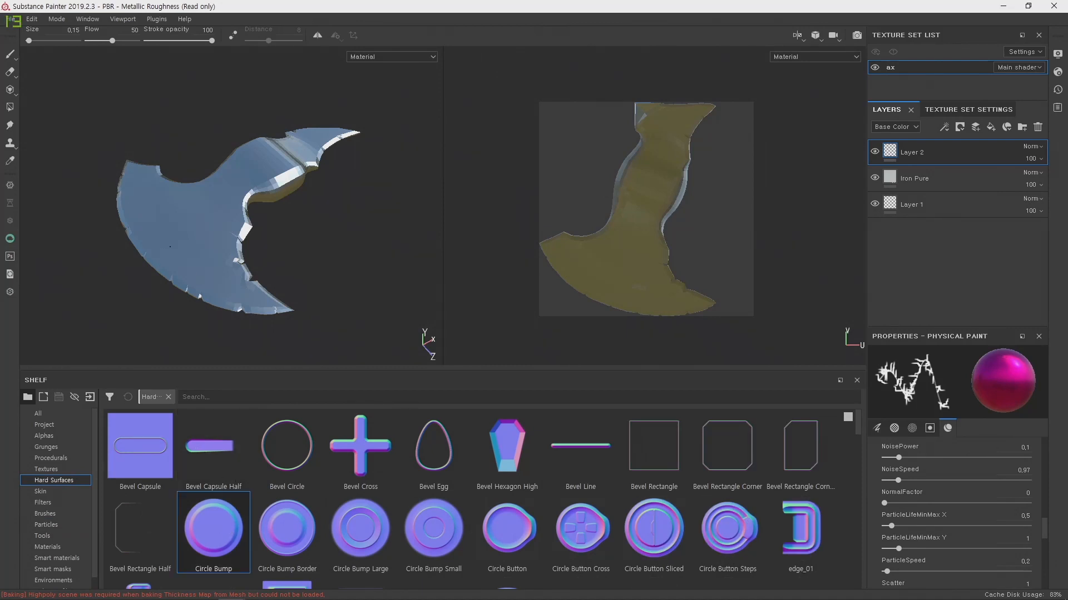
pyautogui.moveTo(190, 230); pyautogui.dragTo(196, 237)
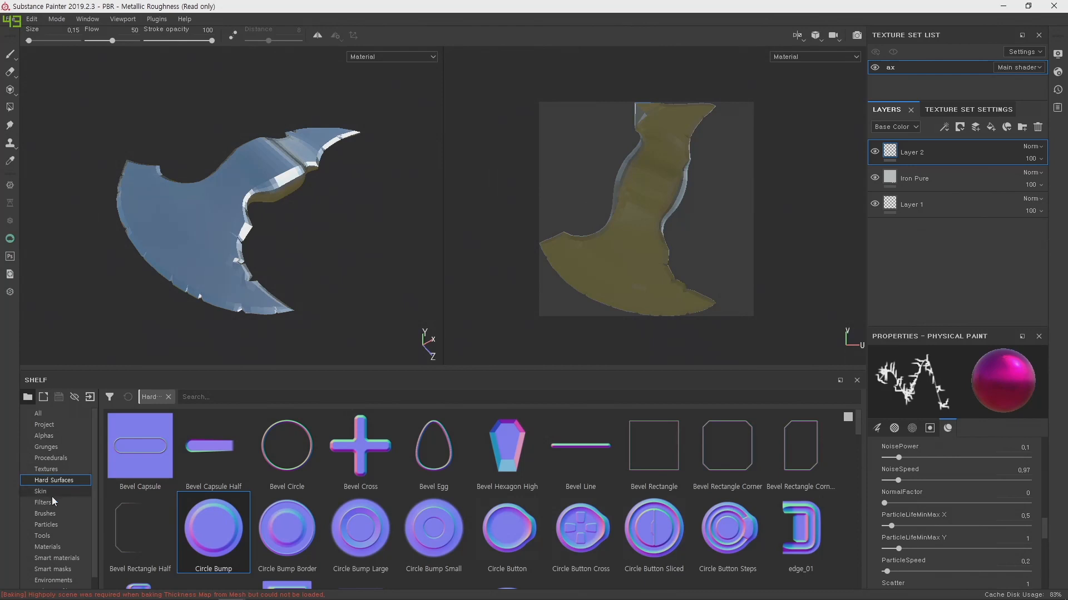
# Browse the Procedurals, Particles, Grunges, Textures, Hard Surfaces and Materials categories of the shelf
pyautogui.click(50, 459)
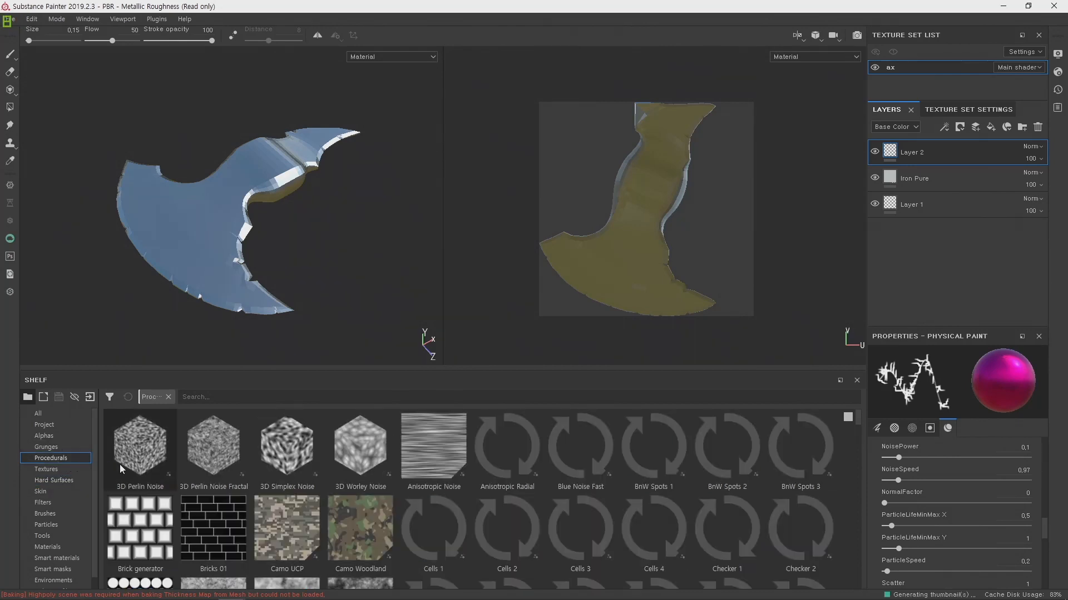
pyautogui.scroll(-1, 64, 495)
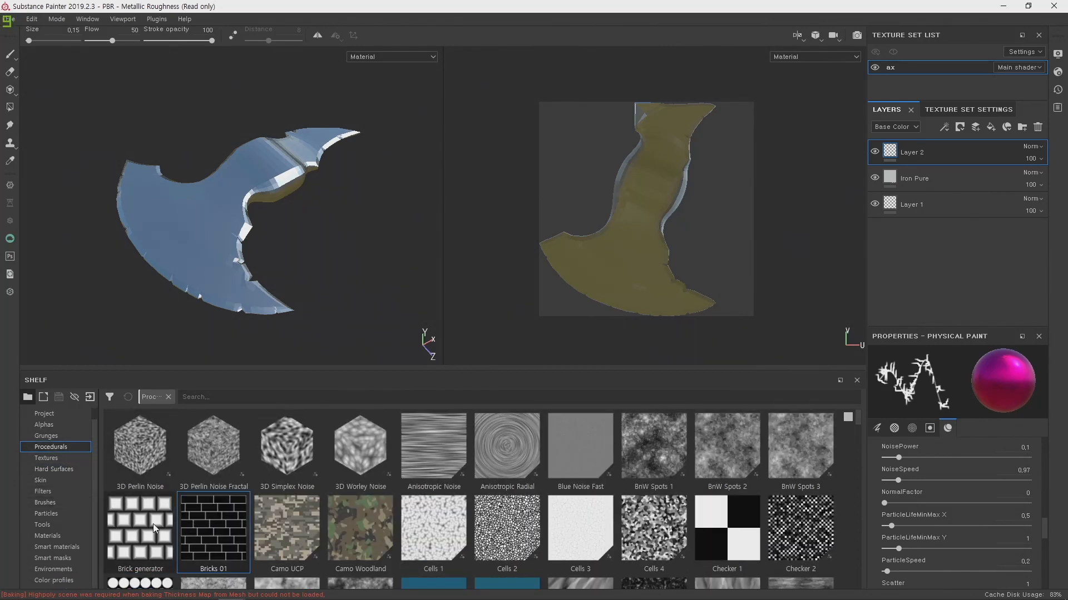
pyautogui.click(64, 503)
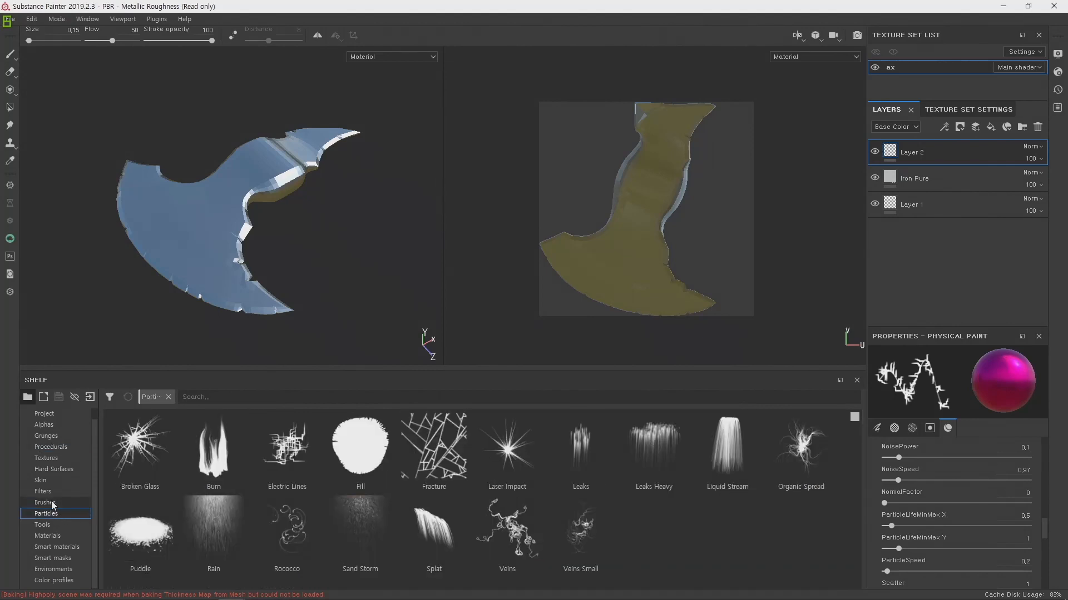
pyautogui.click(59, 438)
pyautogui.click(59, 446)
pyautogui.click(63, 460)
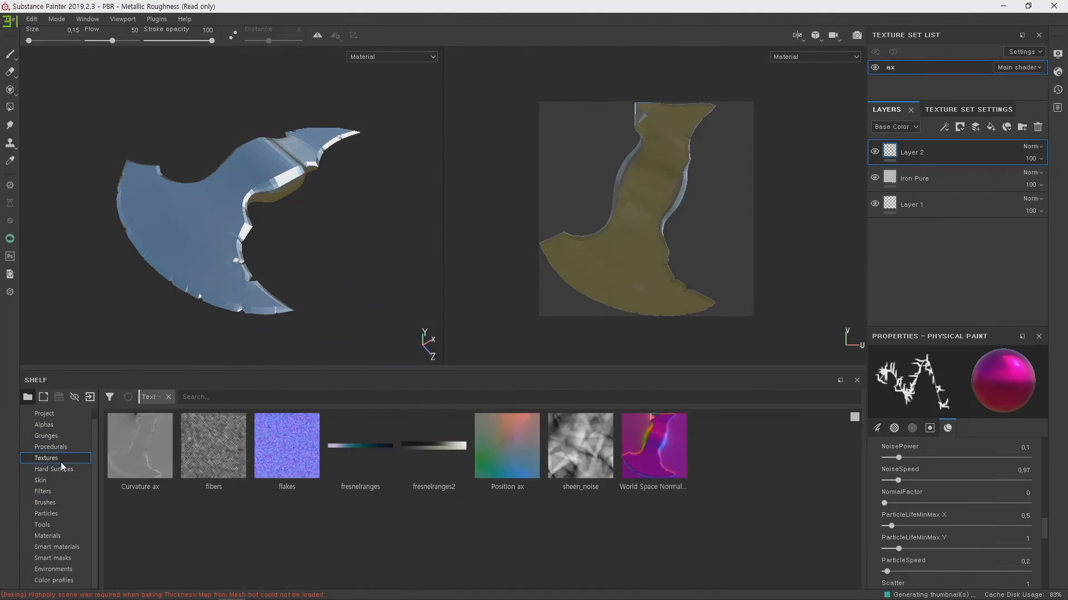
pyautogui.click(62, 469)
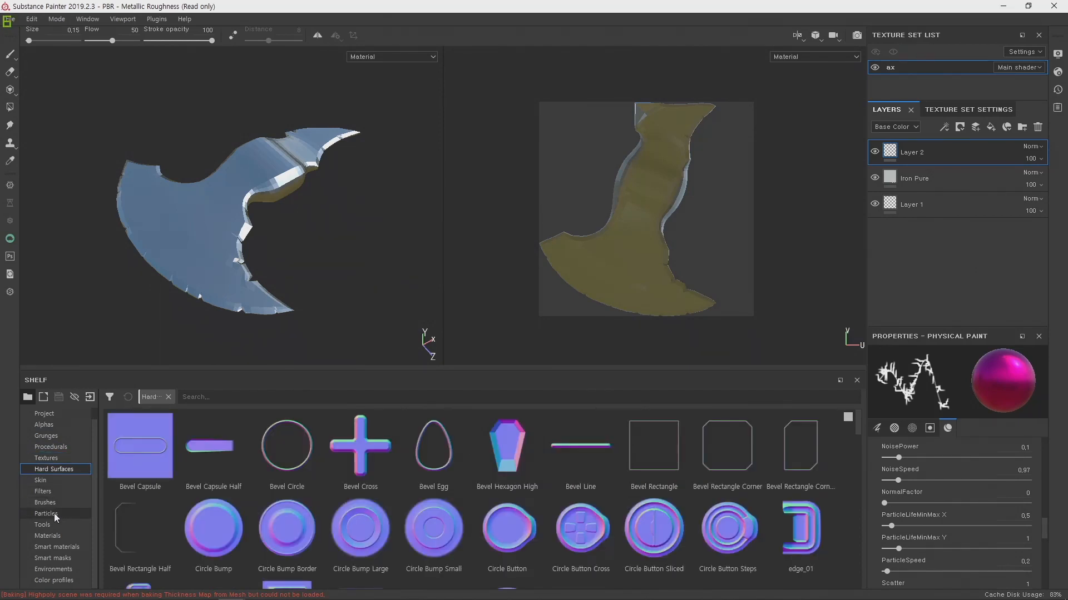
pyautogui.click(60, 537)
# Choose the Bullet Impact preset from the shelf's Tools category as the painting tool
pyautogui.click(58, 525)
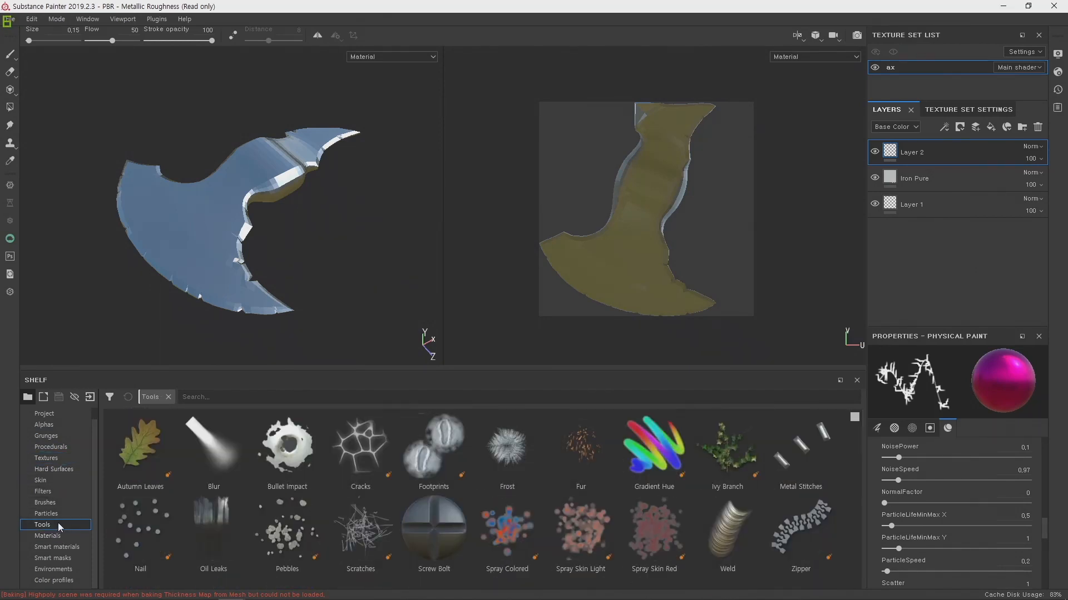
pyautogui.click(288, 447)
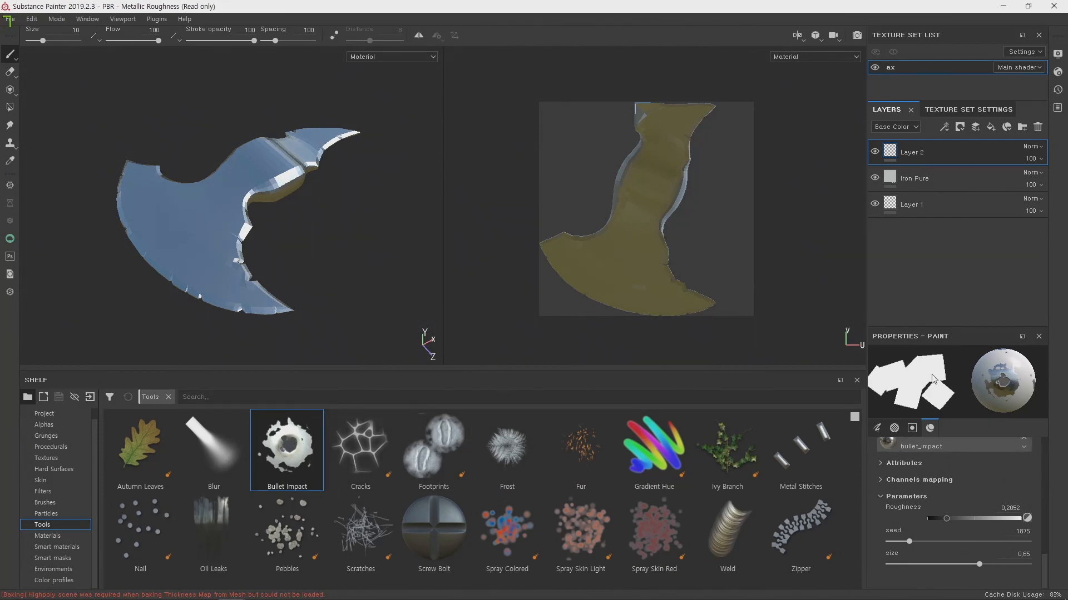
pyautogui.click(980, 479)
pyautogui.click(977, 483)
# Enlarge the brush, stamp one bullet impact on the middle of the blade, and inspect it up close
pyautogui.keyDown('alt'); pyautogui.moveTo(300, 264); pyautogui.dragTo(261, 224, button='middle'); pyautogui.keyUp('alt')
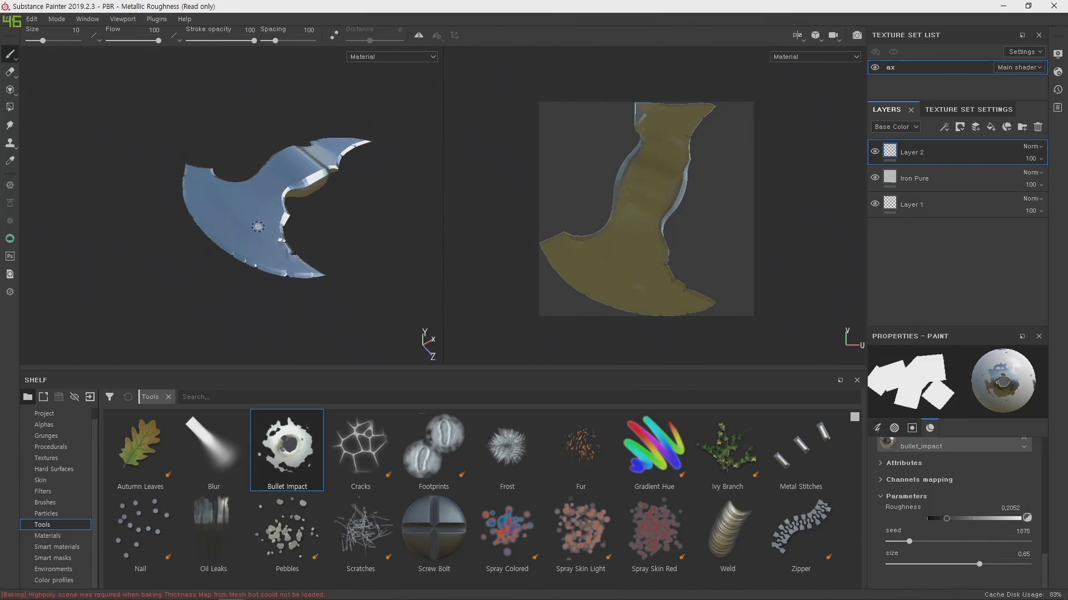
pyautogui.scroll(3, 256, 231)
pyautogui.keyDown('ctrl'); pyautogui.moveTo(245, 195); pyautogui.dragTo(264, 181, button='right'); pyautogui.keyUp('ctrl')
pyautogui.click(244, 181)
pyautogui.scroll(3, 334, 238)
pyautogui.scroll(-3, 314, 209)
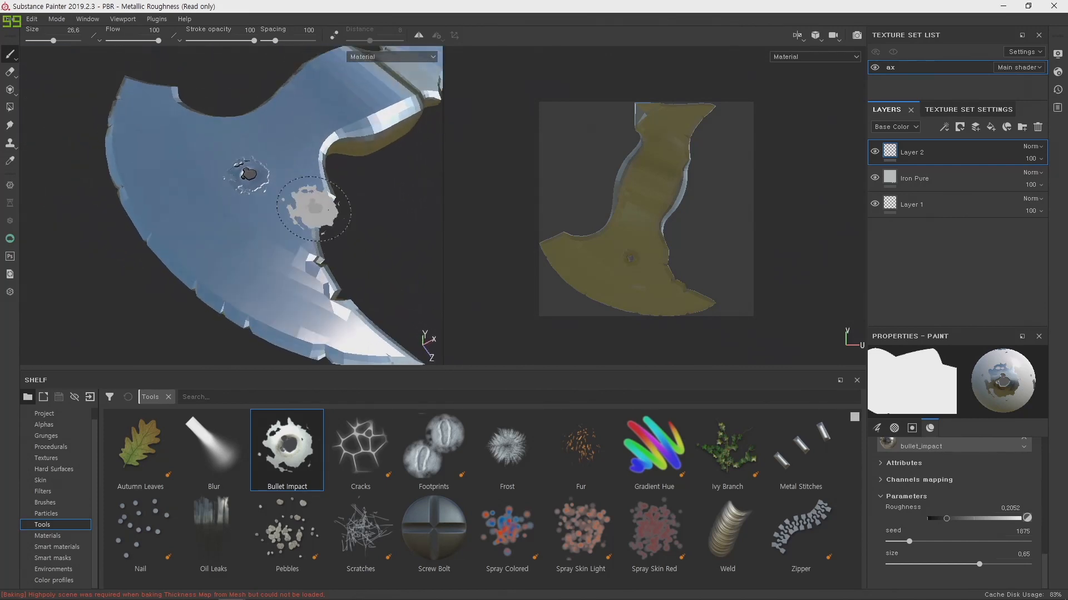
pyautogui.scroll(3, 314, 209)
pyautogui.moveTo(314, 209)
pyautogui.keyDown('alt'); pyautogui.mouseDown()
pyautogui.moveTo(266, 268)
pyautogui.moveTo(271, 181)
pyautogui.moveTo(172, 184)
pyautogui.mouseUp(); pyautogui.keyUp('alt')
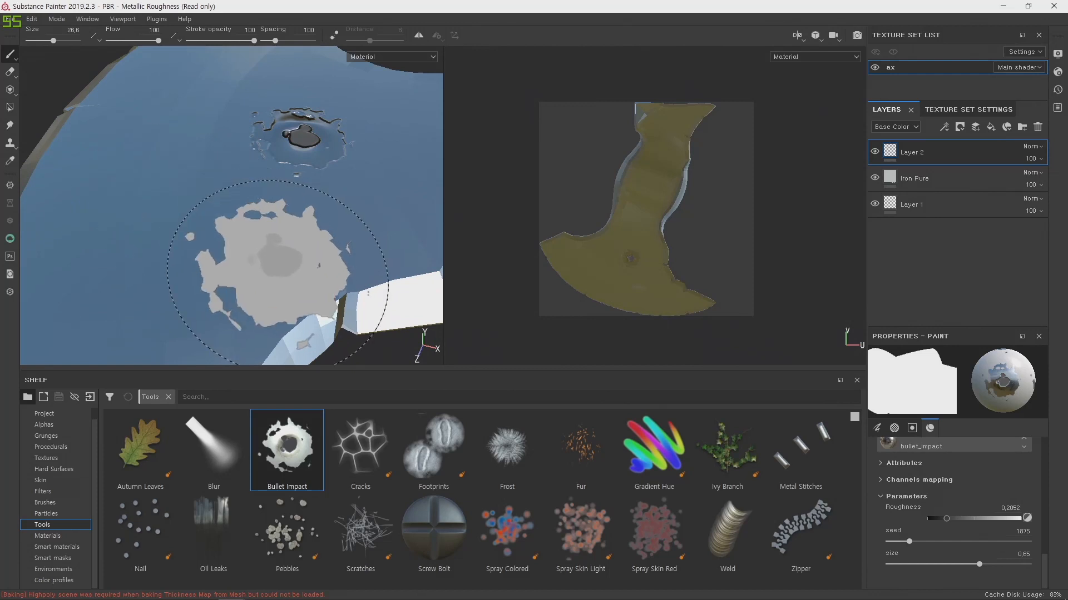
# Stamp four more bullet impacts at different spots on the axe blade around the first one
pyautogui.click(164, 203)
pyautogui.moveTo(164, 203)
pyautogui.keyDown('alt'); pyautogui.mouseDown()
pyautogui.moveTo(371, 275)
pyautogui.moveTo(334, 251)
pyautogui.mouseUp(); pyautogui.keyUp('alt')
pyautogui.keyDown('alt'); pyautogui.moveTo(334, 250); pyautogui.dragTo(309, 215, button='right'); pyautogui.keyUp('alt')
pyautogui.keyDown('alt'); pyautogui.moveTo(165, 203); pyautogui.dragTo(357, 272); pyautogui.keyUp('alt')
pyautogui.click(233, 171)
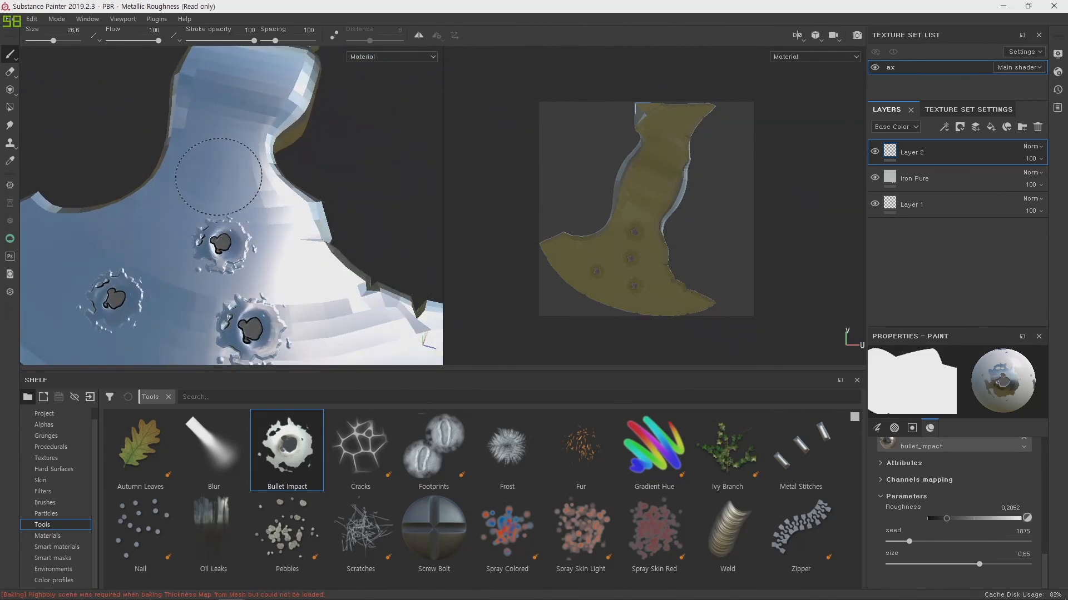
pyautogui.moveTo(234, 171)
pyautogui.keyDown('alt'); pyautogui.mouseDown()
pyautogui.moveTo(245, 229)
pyautogui.moveTo(295, 221)
pyautogui.moveTo(278, 189)
pyautogui.moveTo(255, 181)
pyautogui.moveTo(336, 269)
pyautogui.moveTo(358, 238)
pyautogui.mouseUp(); pyautogui.keyUp('alt')
pyautogui.click(259, 180)
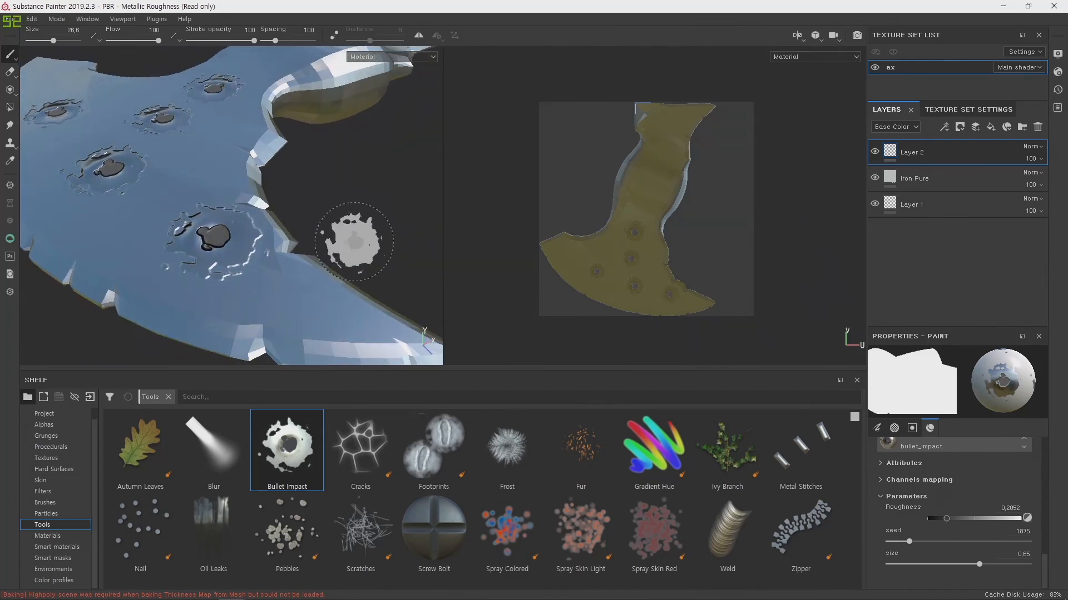
pyautogui.scroll(3, 356, 242)
pyautogui.scroll(-5, 356, 250)
pyautogui.keyDown('alt'); pyautogui.moveTo(340, 251); pyautogui.dragTo(420, 219); pyautogui.keyUp('alt')
# Switch to Blender with the ax06.blend file
pyautogui.hotkey('alt', 'Tab')
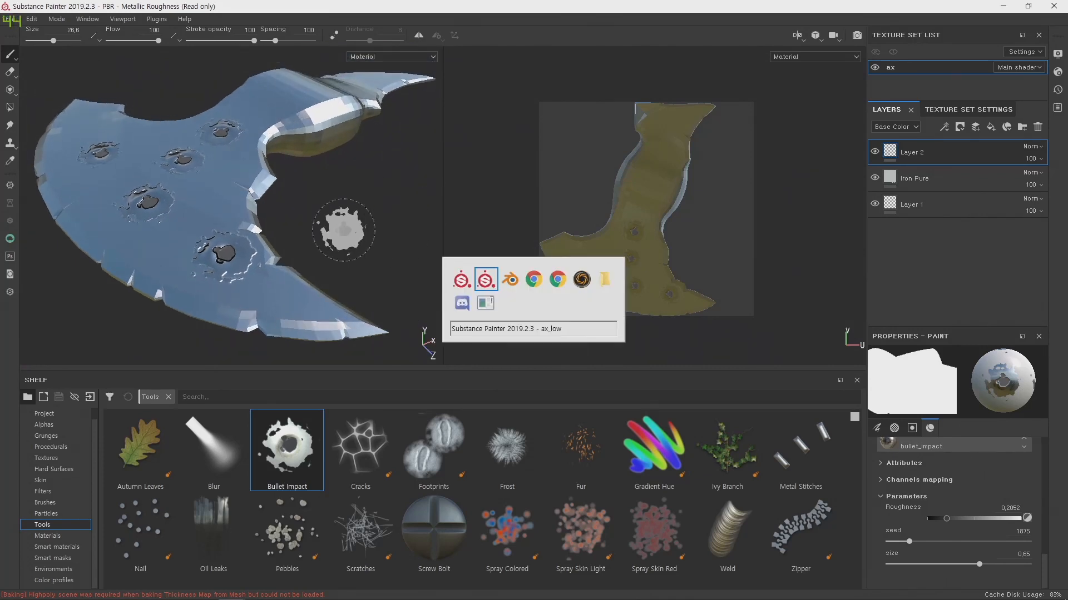
pyautogui.hotkey('alt', 'Tab')
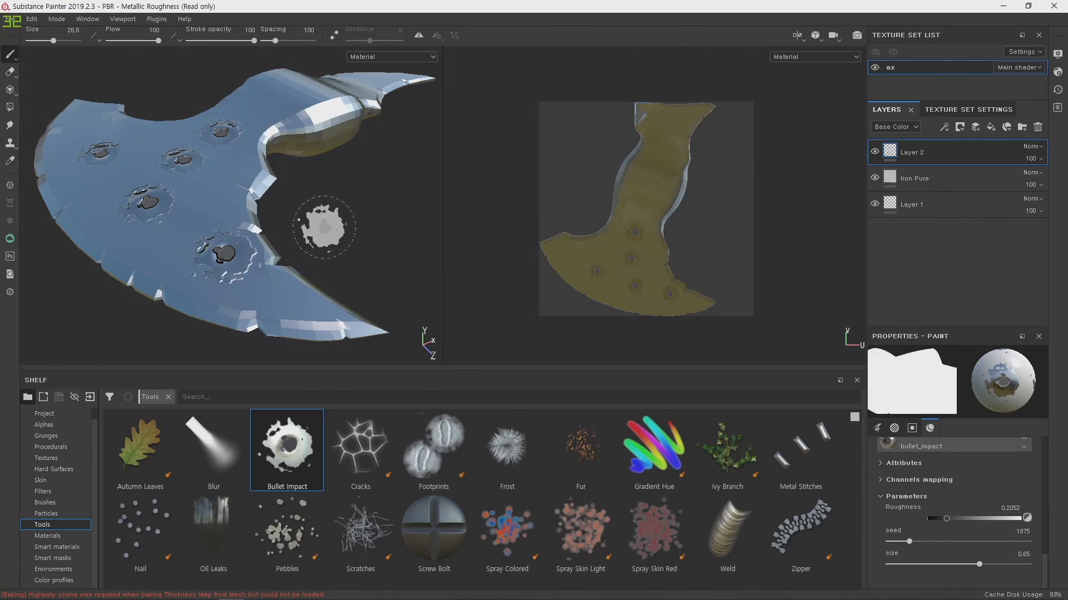
pyautogui.keyDown('alt'); pyautogui.moveTo(327, 226); pyautogui.dragTo(352, 192); pyautogui.keyUp('alt')
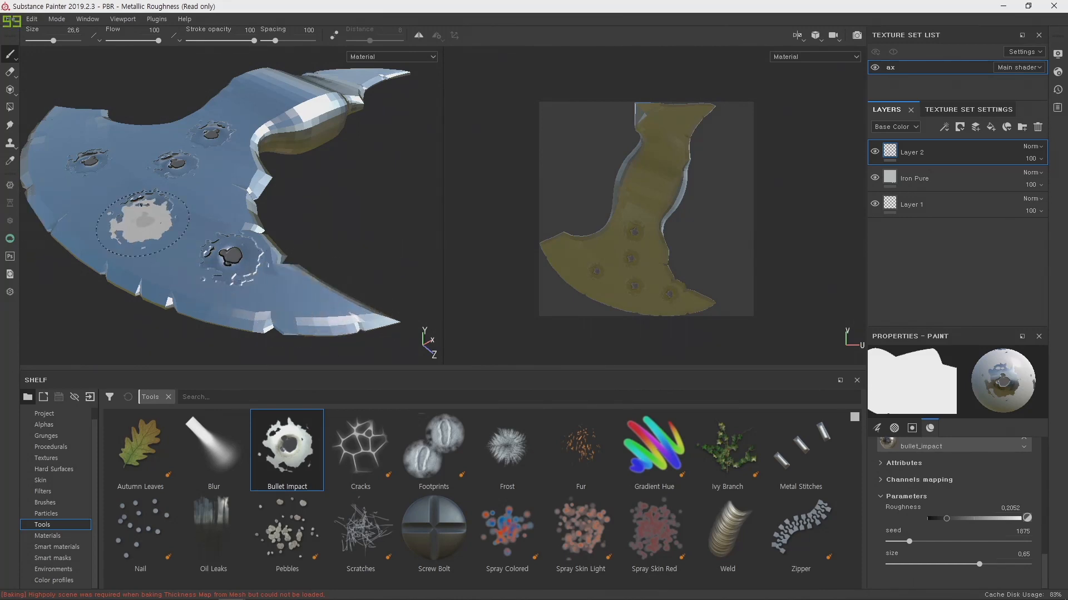
pyautogui.hotkey('alt', 'Tab')
pyautogui.hotkey('alt', 'Tab')
pyautogui.hotkey('alt', 'Tab')
pyautogui.hotkey('alt', 'Tab')
pyautogui.hotkey('alt', 'Tab')
pyautogui.hotkey('alt', 'Tab')
pyautogui.hotkey('alt', 'Tab')
pyautogui.hotkey('alt', 'Tab')
pyautogui.hotkey('alt', 'Tab')
pyautogui.hotkey('alt', 'Tab')
pyautogui.hotkey('alt', 'Tab')
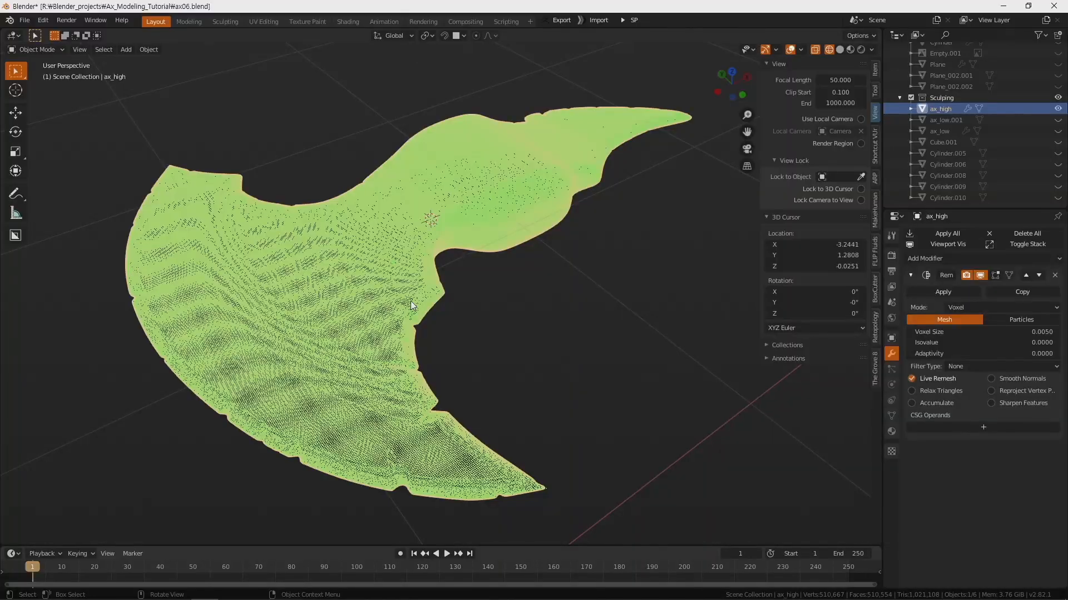
# Hide ax_high, show ax_low.001, Cube.001 and the Cylinder.005 to Cylinder.010 parts, and display the whole axe in solid shading
pyautogui.click(1059, 110)
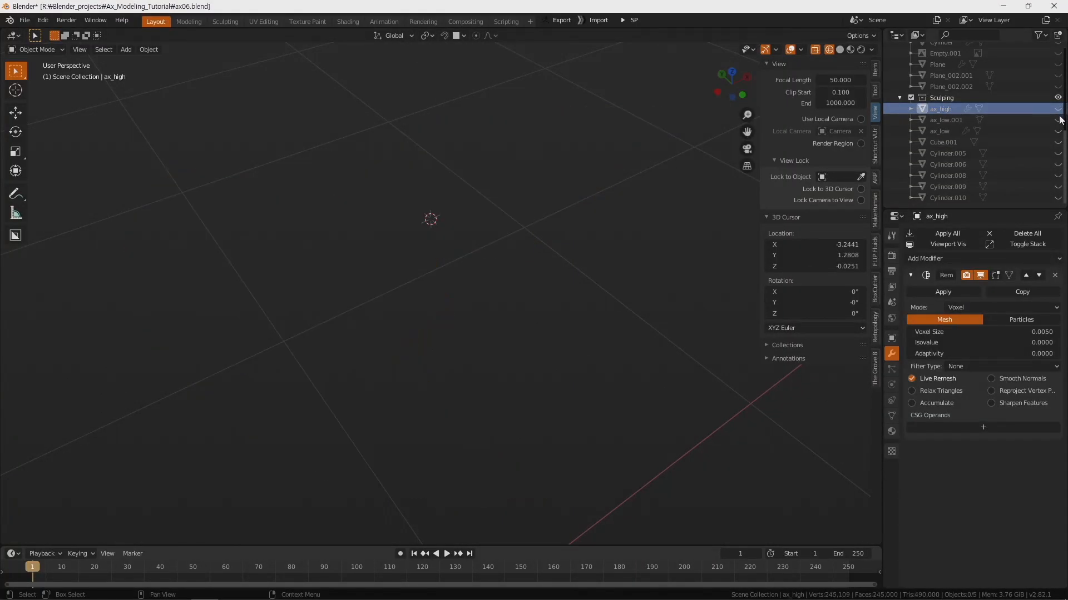
pyautogui.click(1058, 119)
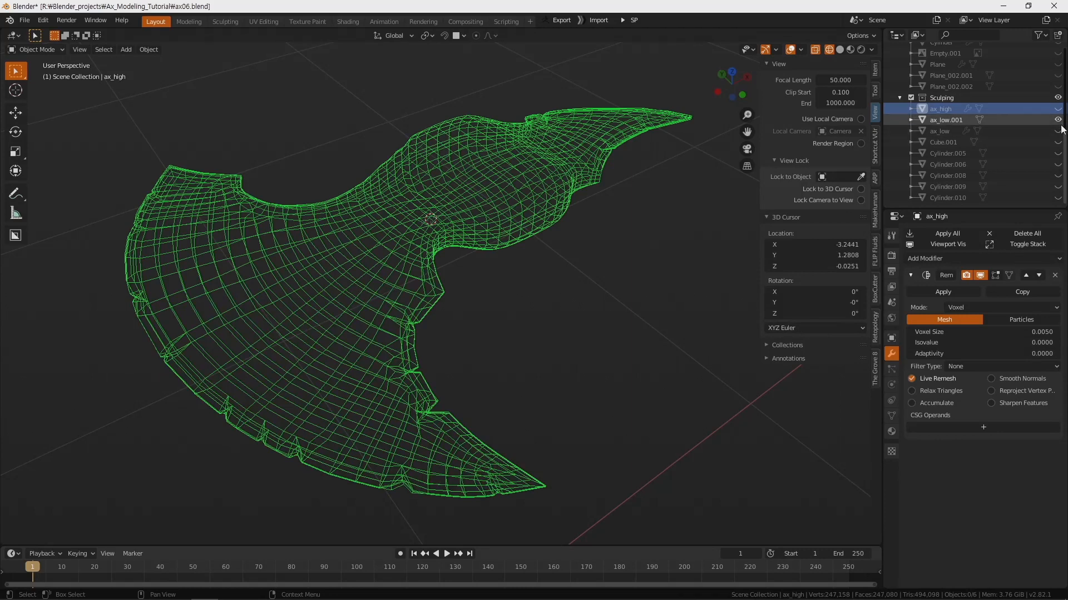
pyautogui.click(1058, 142)
pyautogui.moveTo(1058, 153); pyautogui.dragTo(1058, 204)
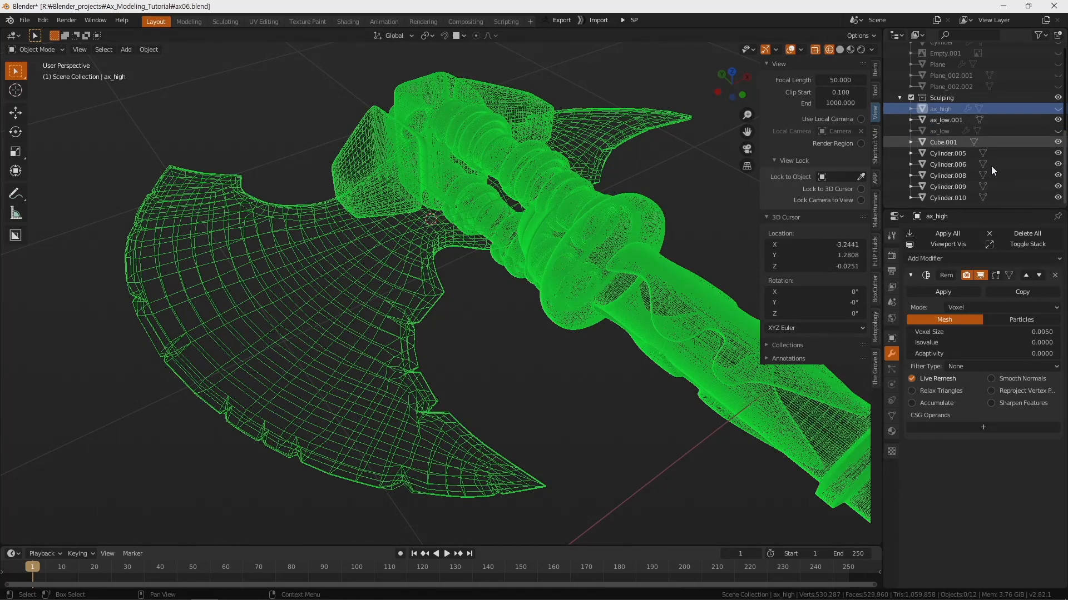
pyautogui.press('KP_3')
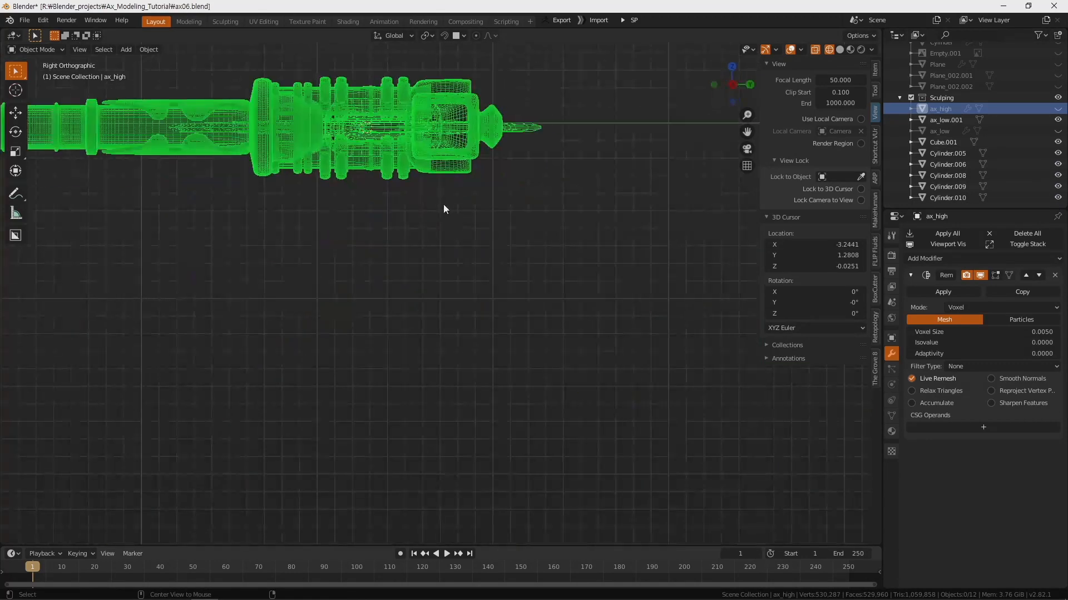
pyautogui.moveTo(334, 197); pyautogui.dragTo(633, 146, button='middle')
pyautogui.click(839, 50)
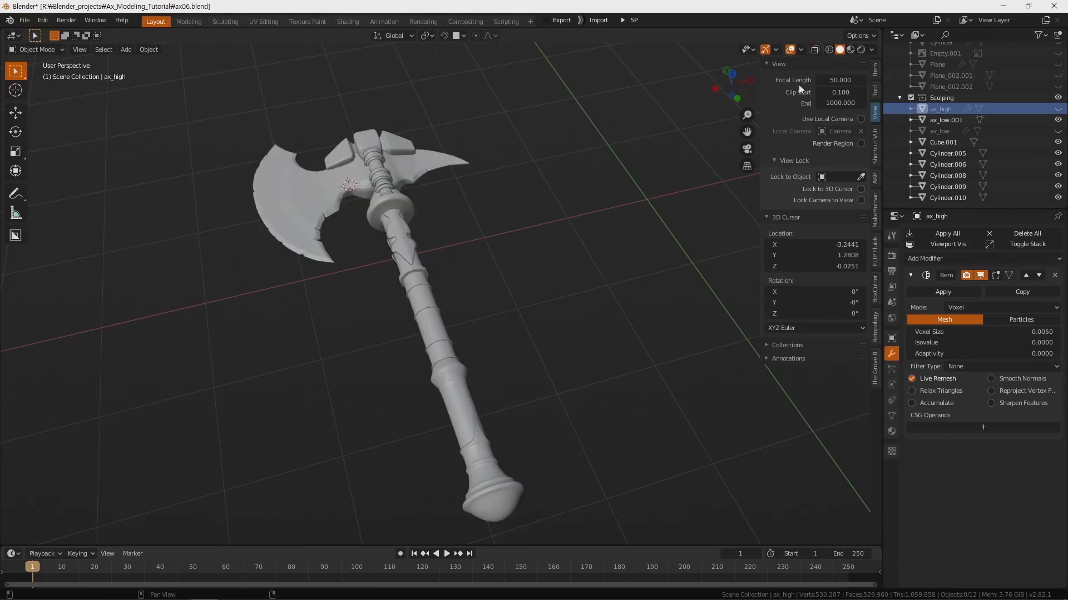
# Select all visible axe parts and export them with the Substance Painter (Scene) exporter
pyautogui.moveTo(555, 252); pyautogui.dragTo(531, 251, button='middle')
pyautogui.hotkey('shift', 'b')
pyautogui.moveTo(499, 414); pyautogui.dragTo(645, 503)
pyautogui.moveTo(591, 368); pyautogui.dragTo(553, 334, button='middle')
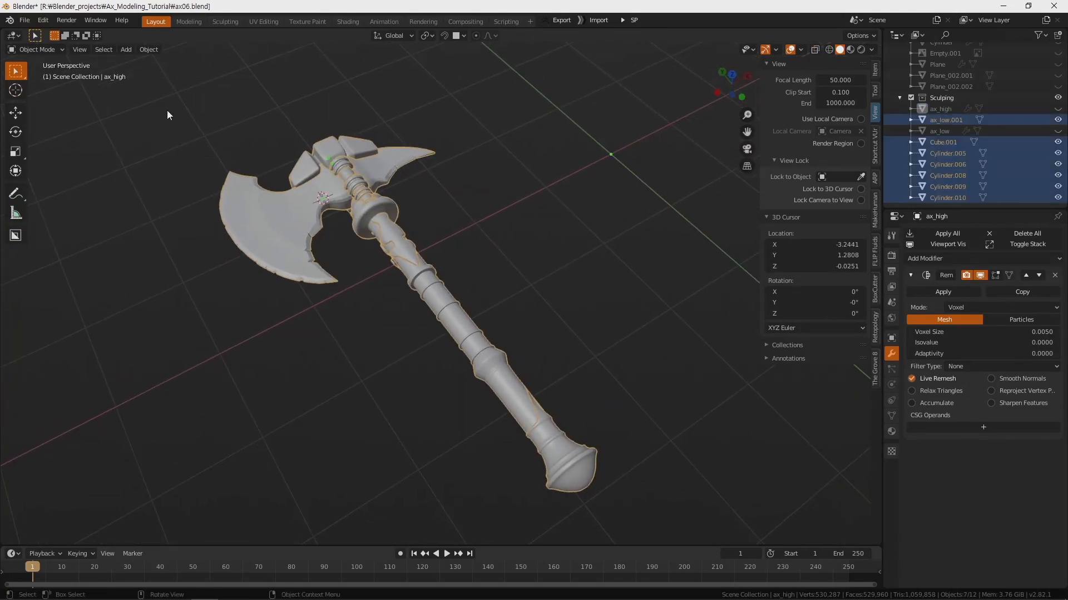
pyautogui.click(22, 22)
pyautogui.moveTo(59, 176)
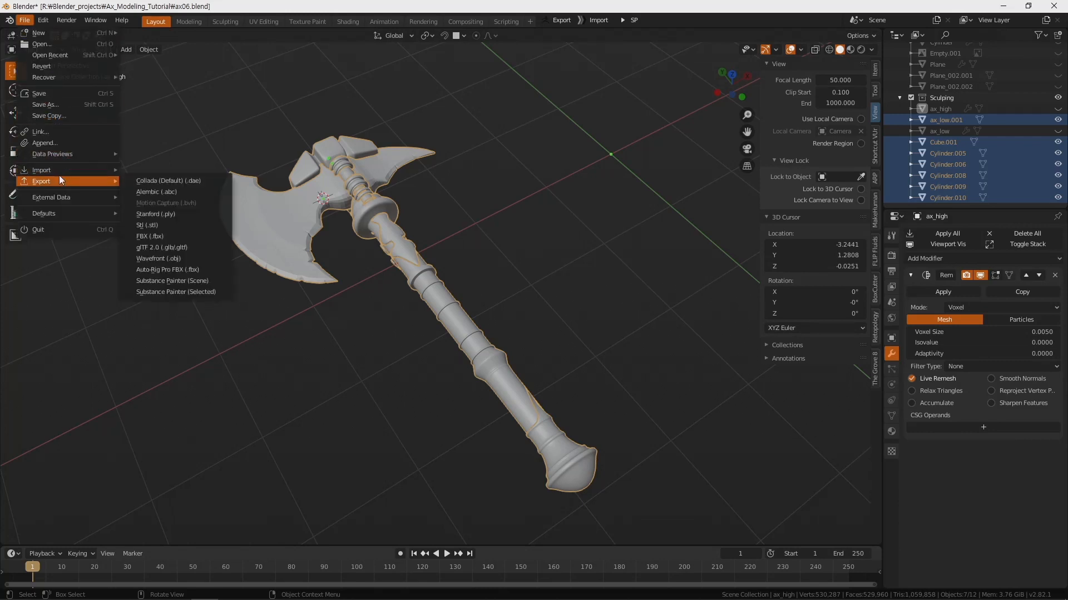
pyautogui.click(210, 283)
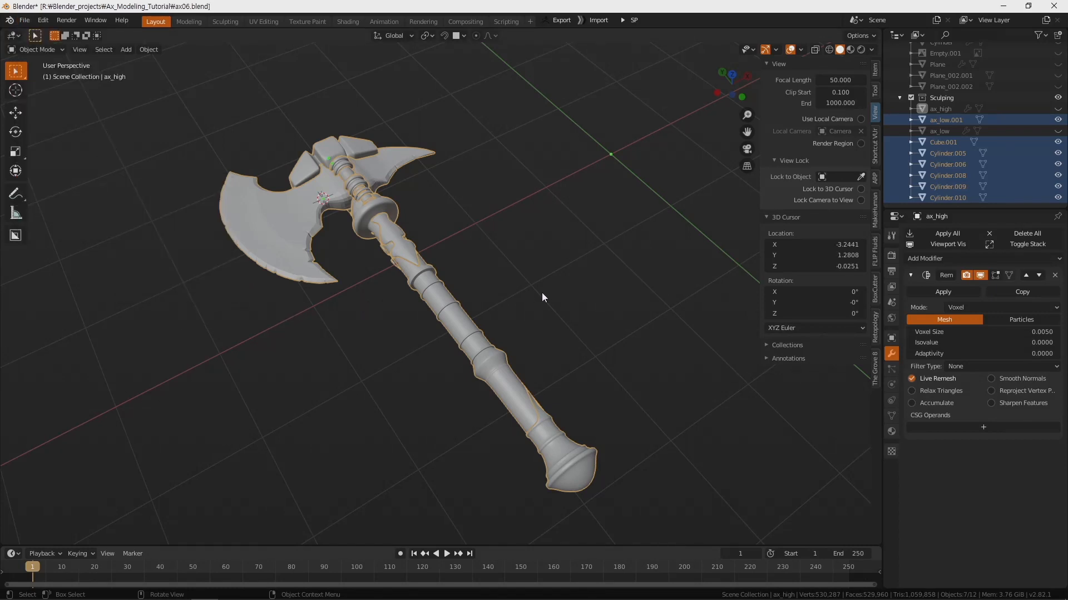
# Switch to the Substance Painter window holding the ax_low project and bring the full axe into view
pyautogui.hotkey('alt', 'Tab')
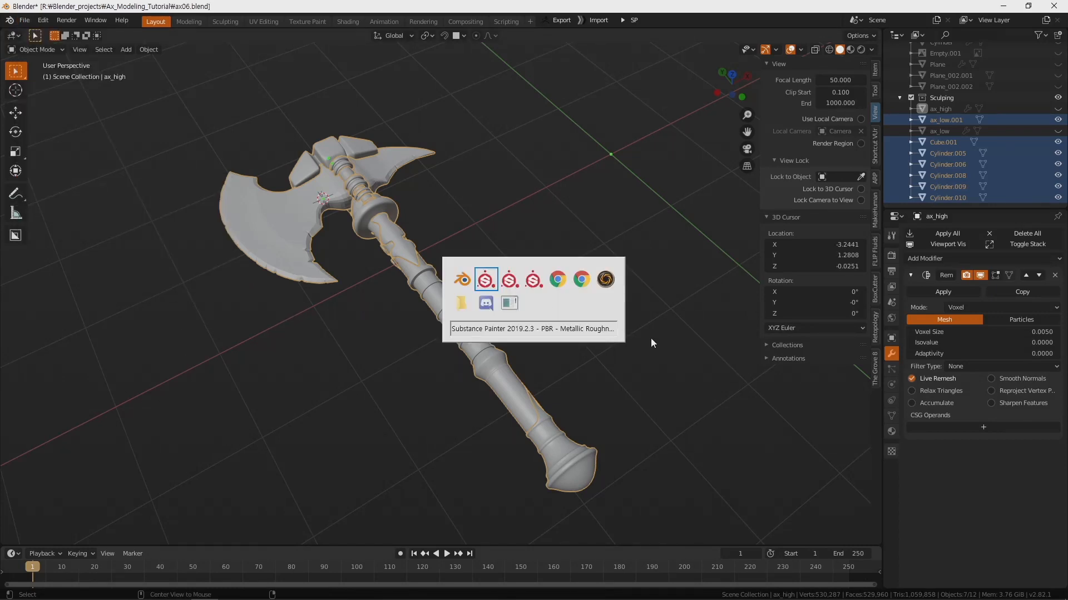
pyautogui.hotkey('alt', 'Tab')
pyautogui.hotkey('alt', 'Tab')
pyautogui.hotkey('alt', 'Tab')
pyautogui.hotkey('alt', 'Tab')
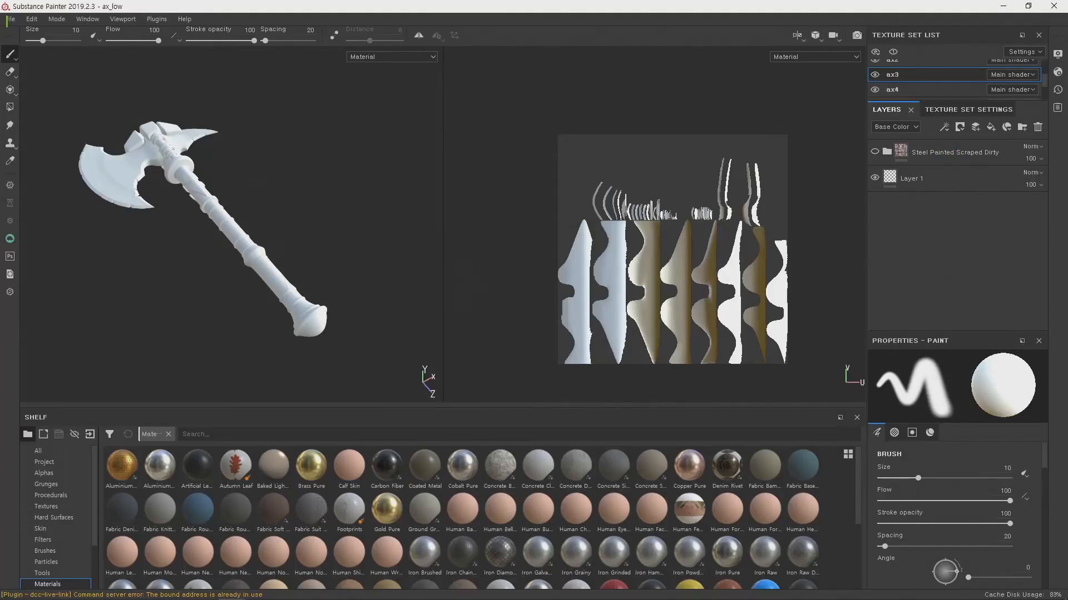
pyautogui.moveTo(314, 216)
pyautogui.keyDown('alt'); pyautogui.mouseDown()
pyautogui.moveTo(305, 246)
pyautogui.moveTo(319, 221)
pyautogui.moveTo(325, 302)
pyautogui.moveTo(321, 217)
pyautogui.mouseUp(); pyautogui.keyUp('alt')
pyautogui.moveTo(180, 261)
pyautogui.keyDown('alt'); pyautogui.mouseDown(button='middle')
pyautogui.moveTo(191, 258)
pyautogui.moveTo(190, 269)
pyautogui.mouseUp(button='middle'); pyautogui.keyUp('alt')
pyautogui.scroll(3, 926, 66)
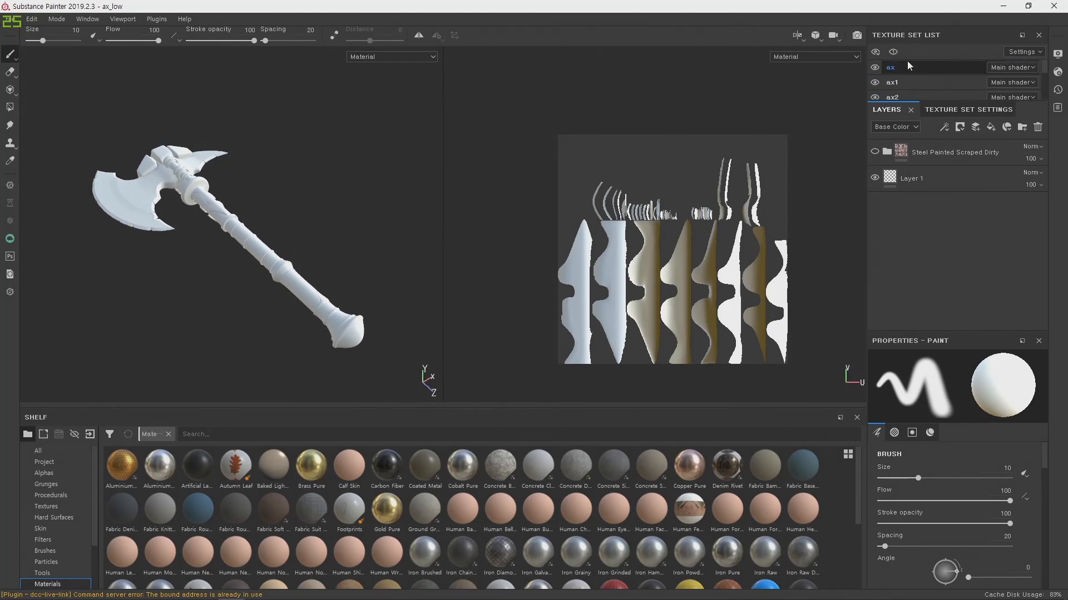
# Examine the UV layouts and layers of the ax, ax1, ax4, ax5 and ax6 texture sets
pyautogui.click(915, 69)
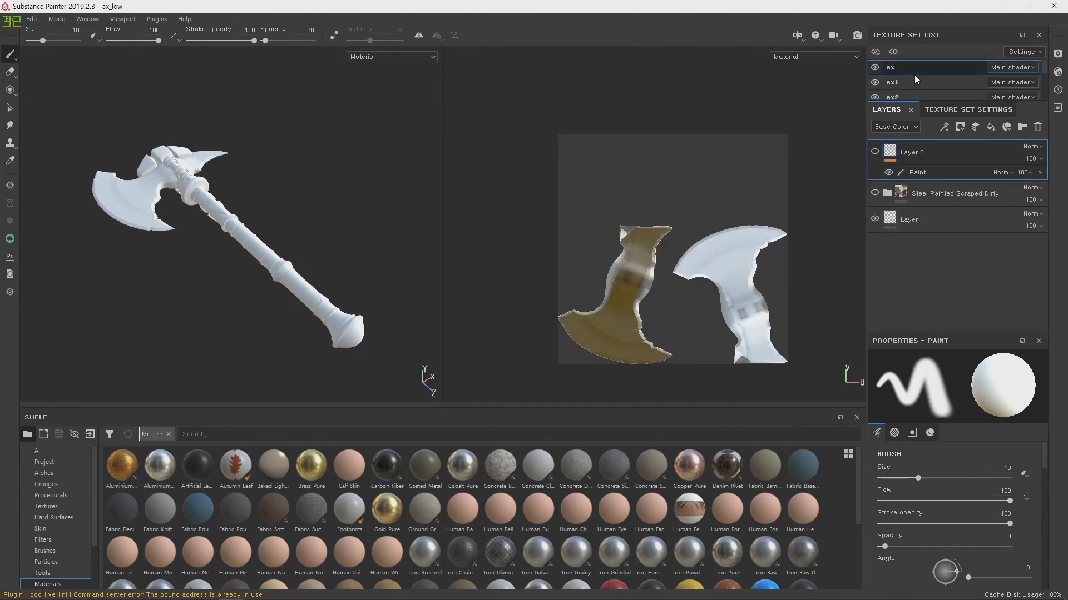
pyautogui.click(915, 87)
pyautogui.scroll(-3, 909, 81)
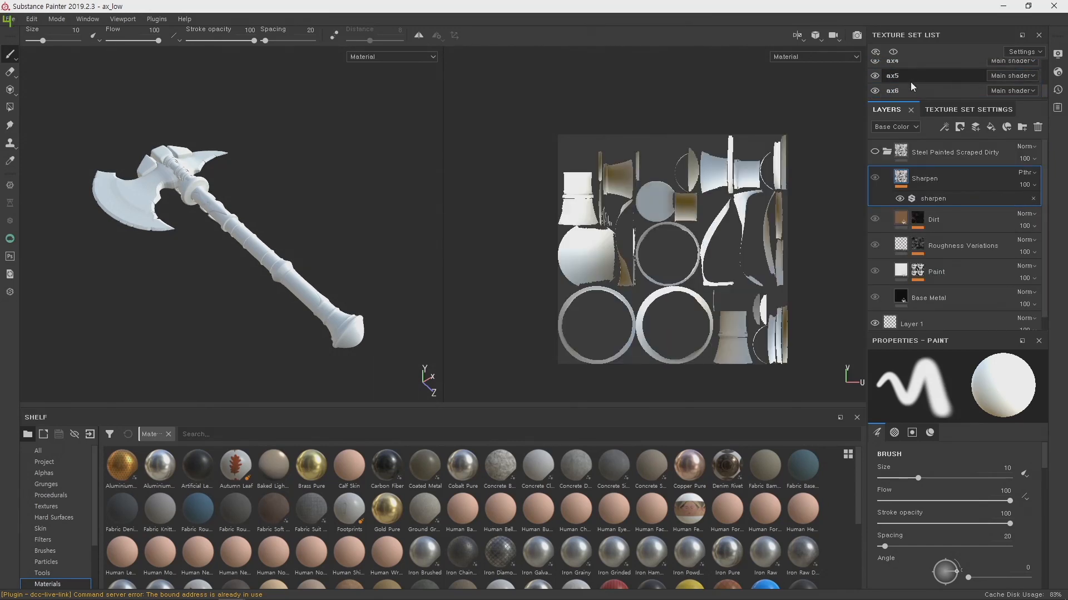
pyautogui.click(918, 63)
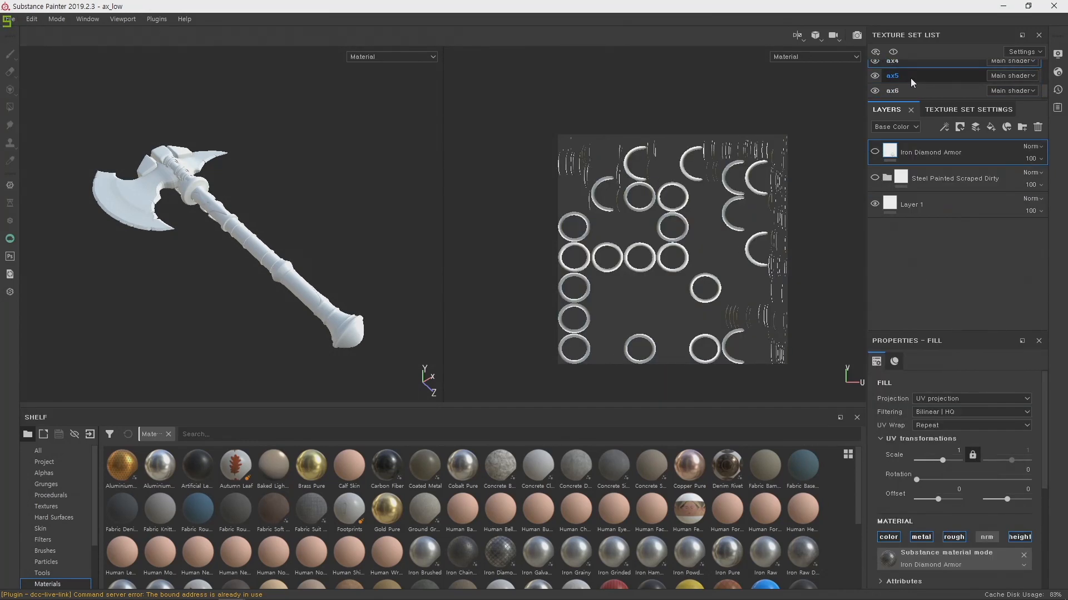
pyautogui.click(923, 82)
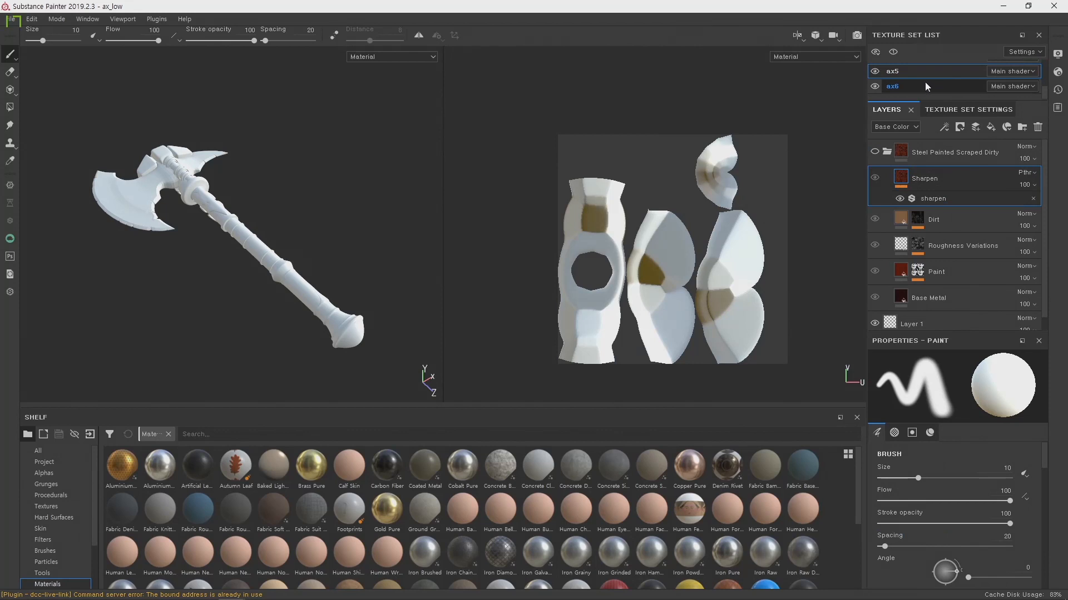
pyautogui.click(924, 84)
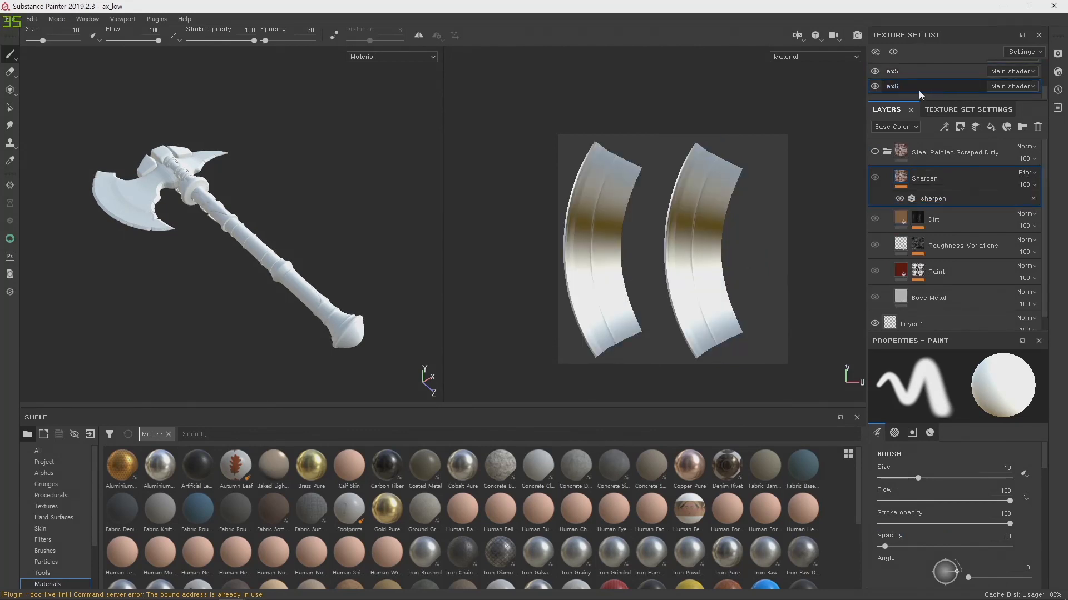
pyautogui.scroll(3, 918, 83)
pyautogui.click(920, 78)
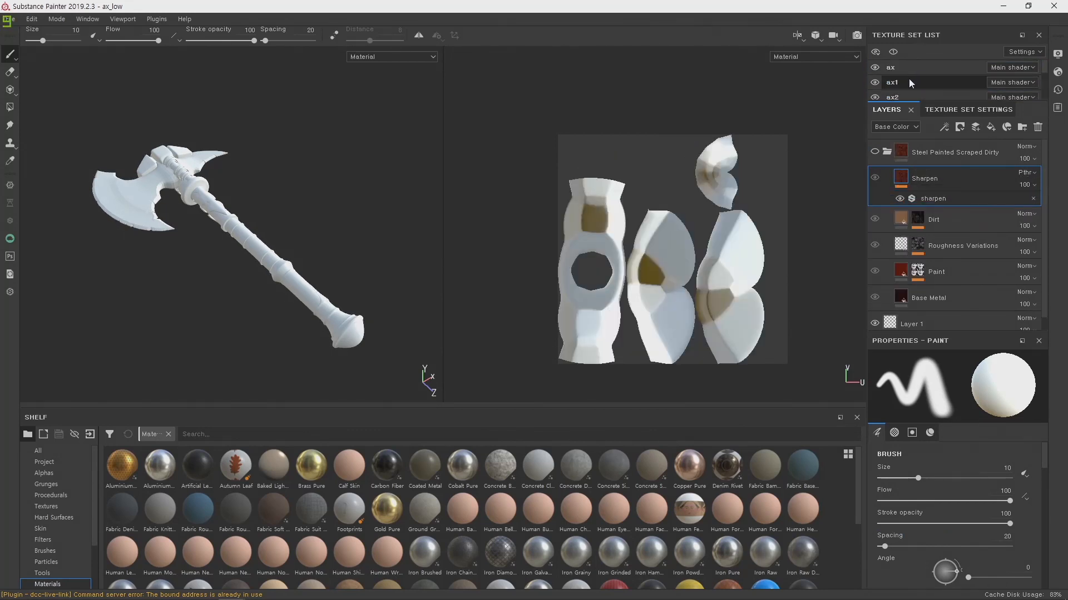
# Add ax_high.fbx as a high-definition mesh for the ax texture set and bake its mesh maps
pyautogui.click(910, 67)
pyautogui.moveTo(283, 210)
pyautogui.keyDown('alt'); pyautogui.mouseDown()
pyautogui.moveTo(288, 222)
pyautogui.moveTo(277, 207)
pyautogui.mouseUp(); pyautogui.keyUp('alt')
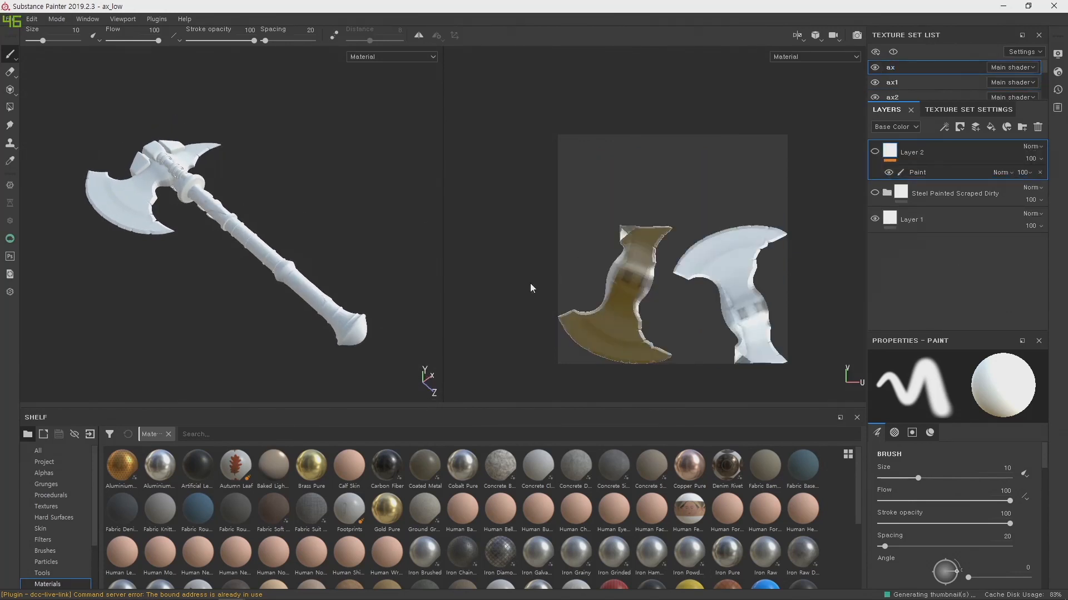
pyautogui.keyDown('alt'); pyautogui.moveTo(204, 187); pyautogui.dragTo(251, 212, button='middle'); pyautogui.keyUp('alt')
pyautogui.scroll(-1, 251, 213)
pyautogui.scroll(4, 248, 210)
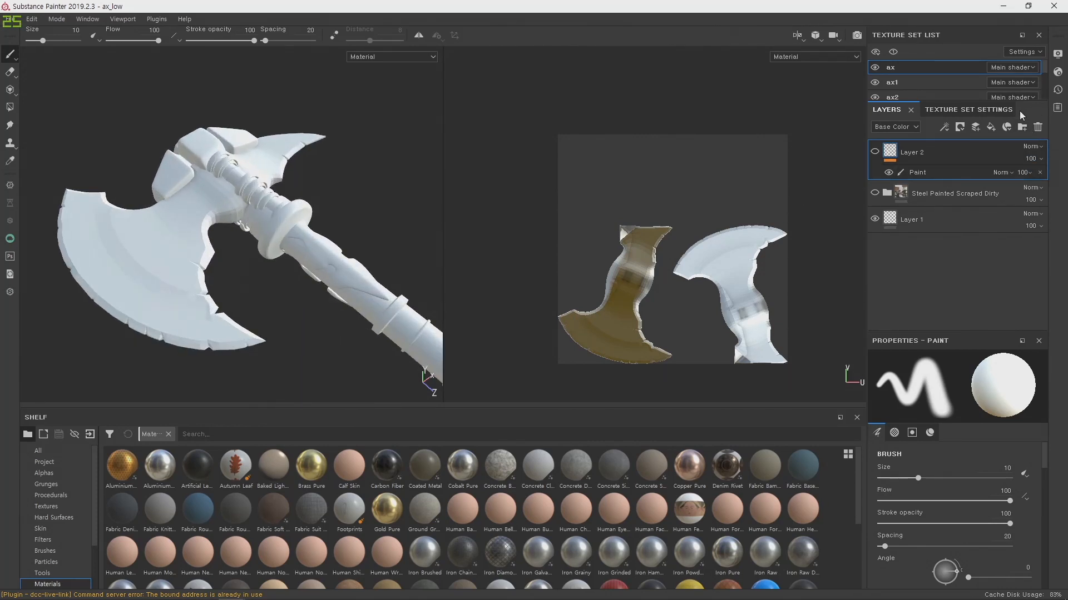
pyautogui.click(989, 110)
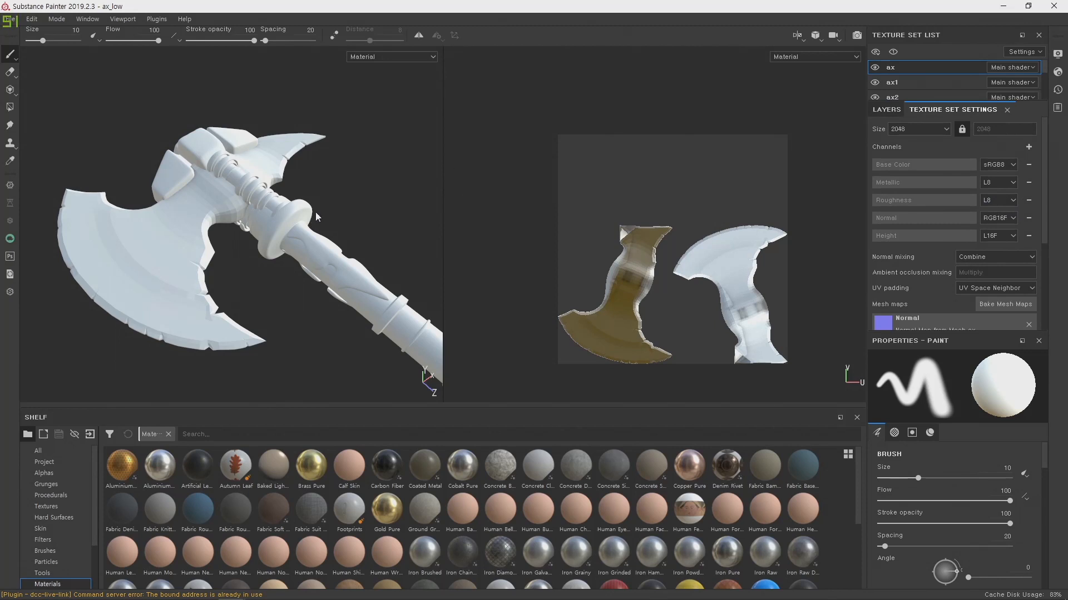
pyautogui.click(1005, 304)
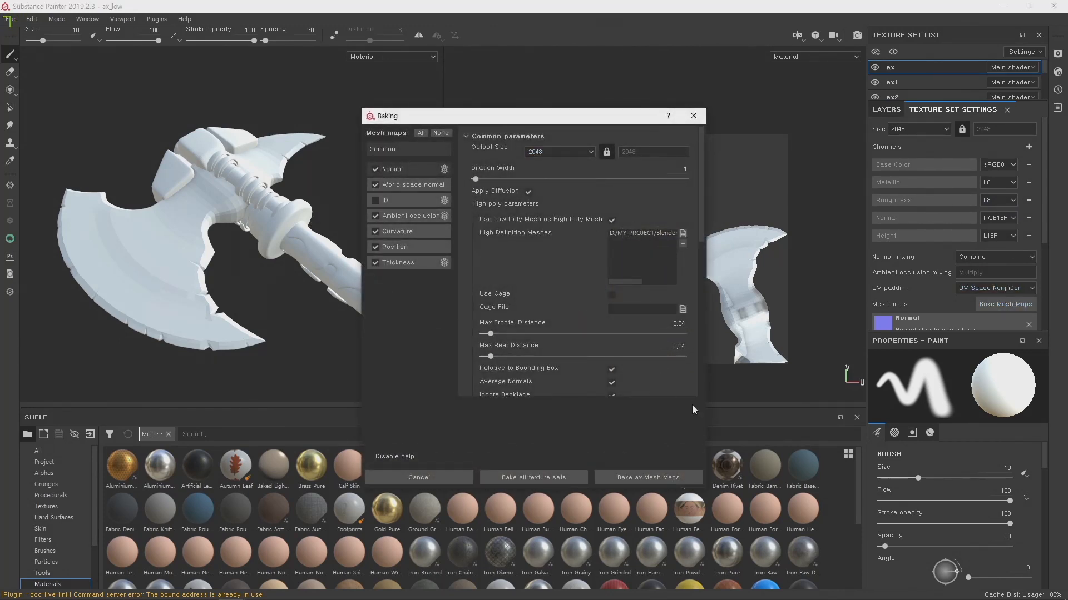
pyautogui.click(682, 234)
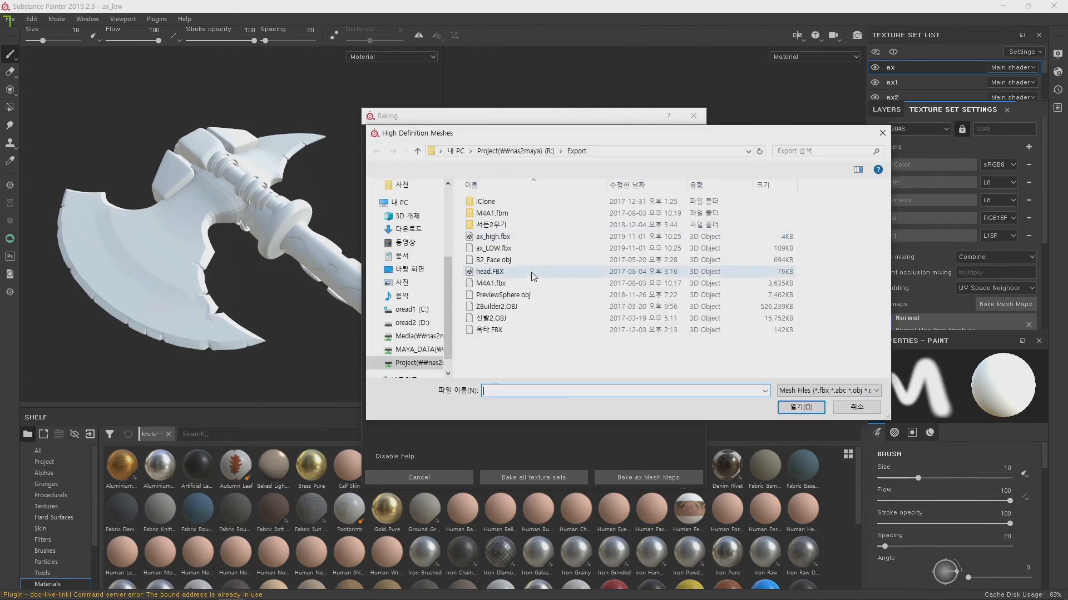
pyautogui.click(507, 237)
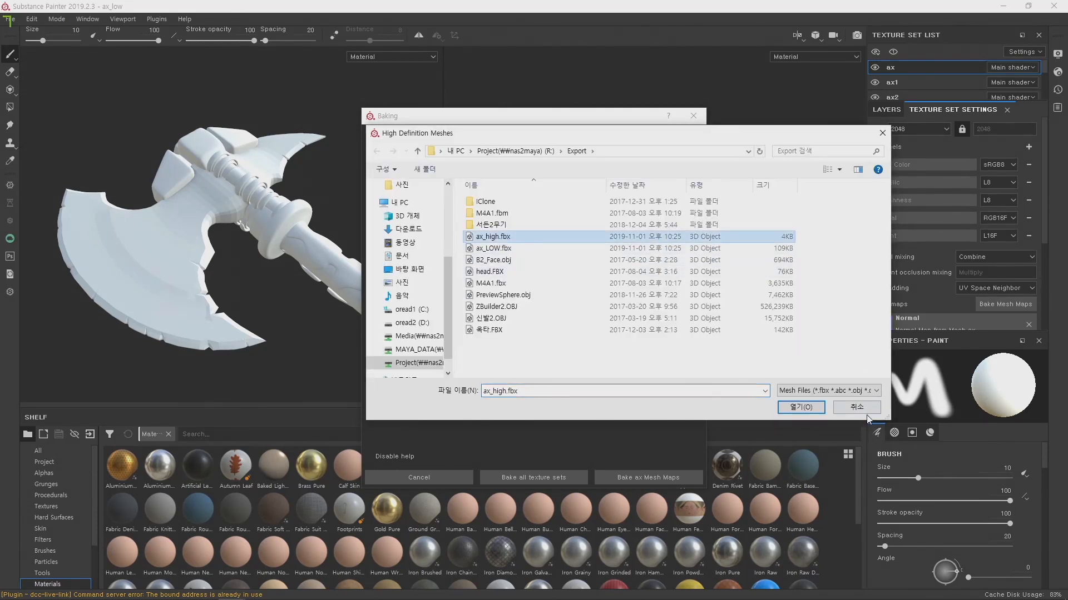
pyautogui.click(806, 408)
pyautogui.click(659, 477)
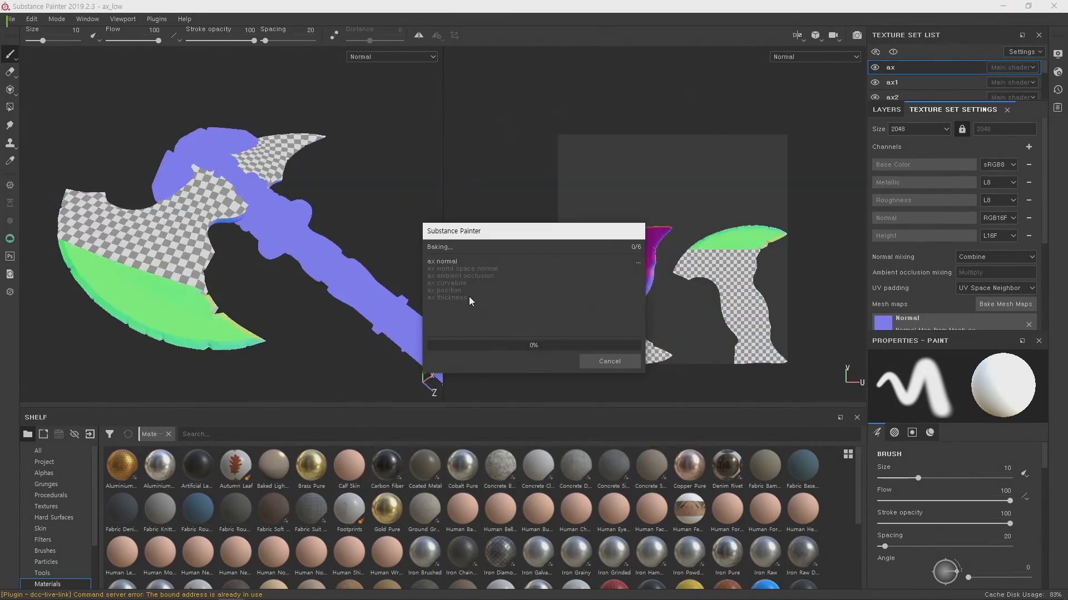
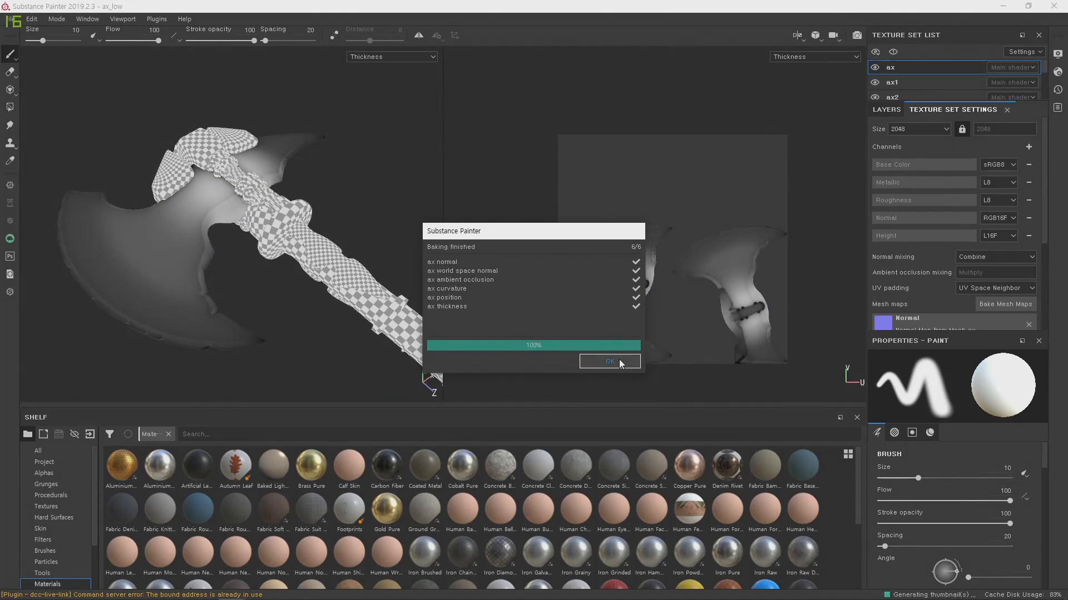
pyautogui.click(621, 362)
# Make the Steel Painted Scraped Dirty layer folder visible on the ax texture set, select it, and inspect the blade
pyautogui.keyDown('alt'); pyautogui.moveTo(330, 236); pyautogui.dragTo(275, 222); pyautogui.keyUp('alt')
pyautogui.scroll(8, 275, 218)
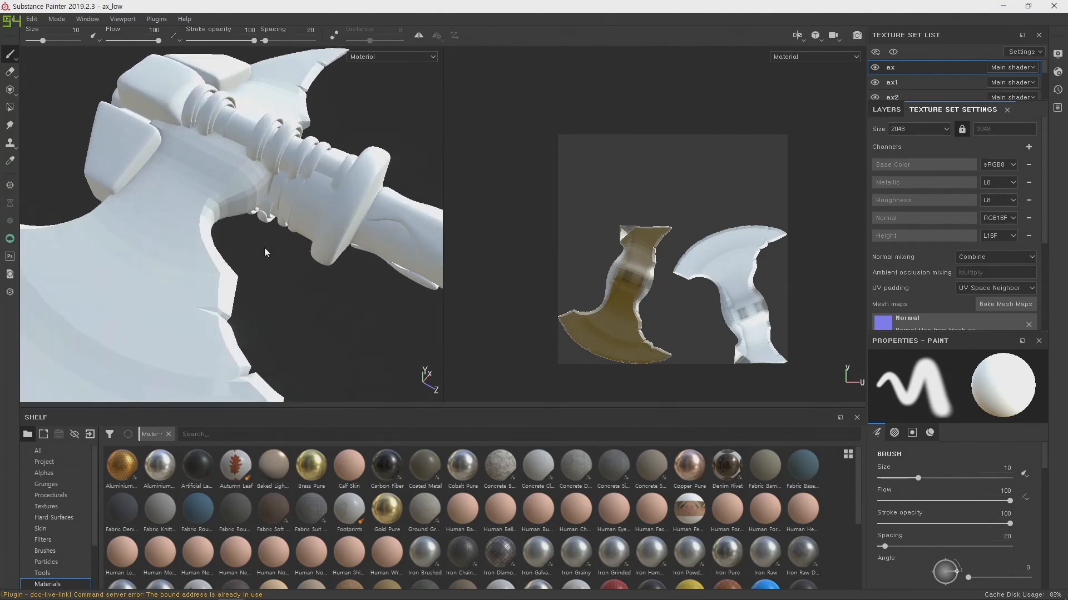
pyautogui.scroll(-8, 295, 229)
pyautogui.keyDown('alt'); pyautogui.moveTo(305, 229); pyautogui.dragTo(415, 206); pyautogui.keyUp('alt')
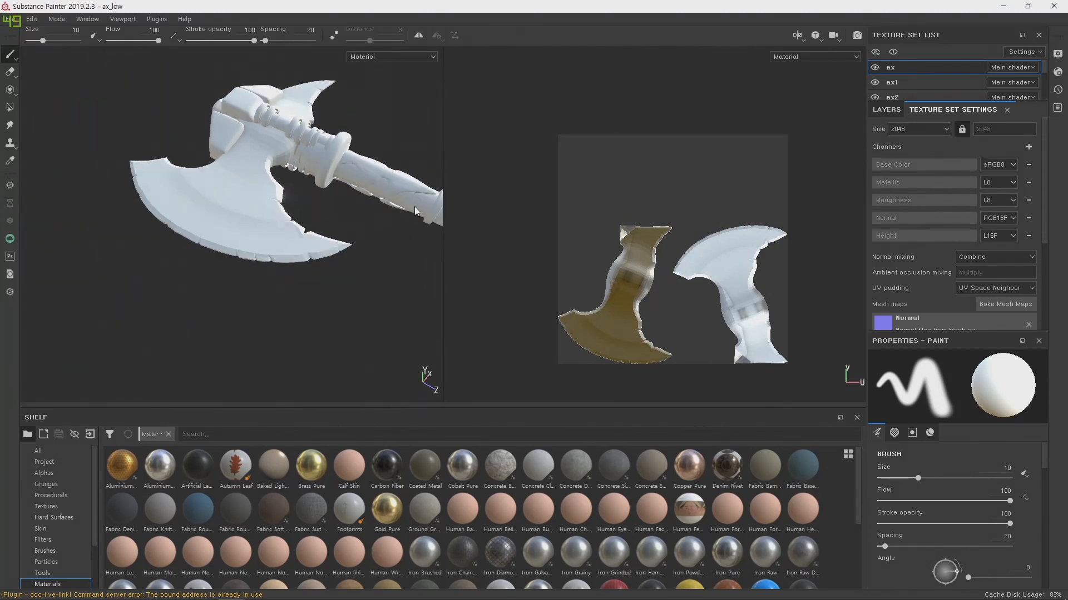
pyautogui.click(905, 126)
pyautogui.click(886, 109)
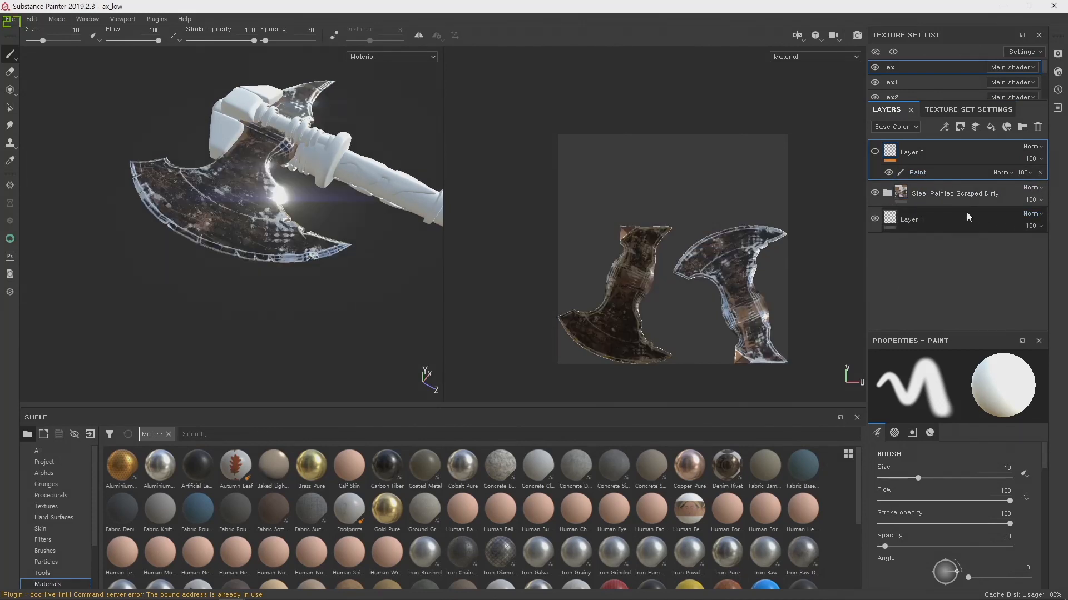
pyautogui.click(963, 196)
pyautogui.moveTo(354, 225)
pyautogui.keyDown('alt'); pyautogui.mouseDown()
pyautogui.moveTo(297, 272)
pyautogui.moveTo(261, 261)
pyautogui.moveTo(333, 261)
pyautogui.mouseUp(); pyautogui.keyUp('alt')
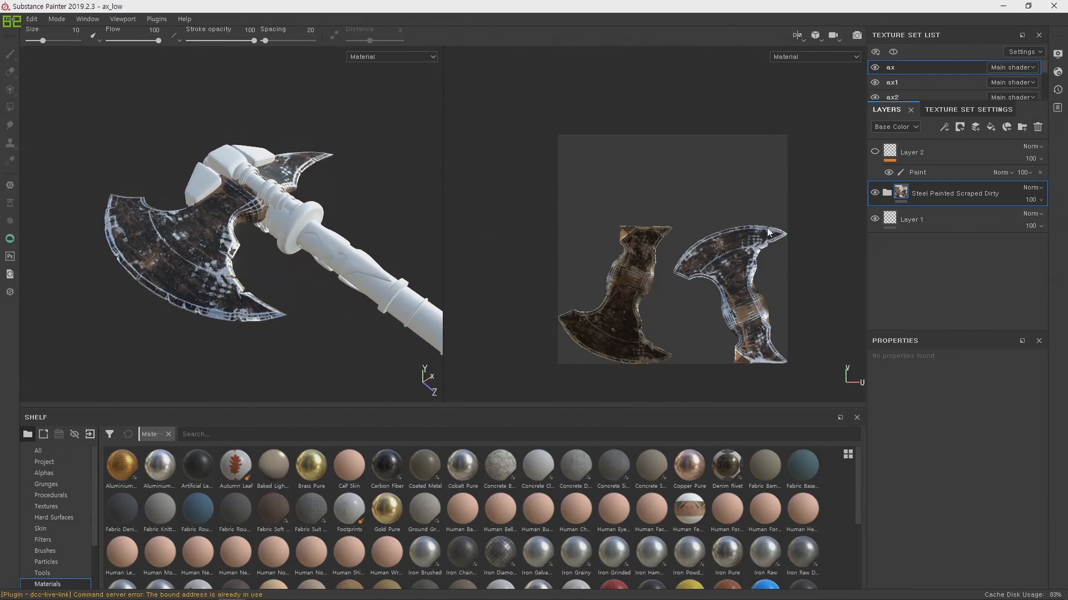
# Make Layer 2 of the ax texture set visible and select it for painting on the blade
pyautogui.keyDown('alt'); pyautogui.moveTo(422, 289); pyautogui.dragTo(319, 224); pyautogui.keyUp('alt')
pyautogui.keyDown('alt'); pyautogui.moveTo(319, 224); pyautogui.dragTo(311, 261, button='right'); pyautogui.keyUp('alt')
pyautogui.keyDown('alt'); pyautogui.moveTo(311, 261); pyautogui.dragTo(356, 278); pyautogui.keyUp('alt')
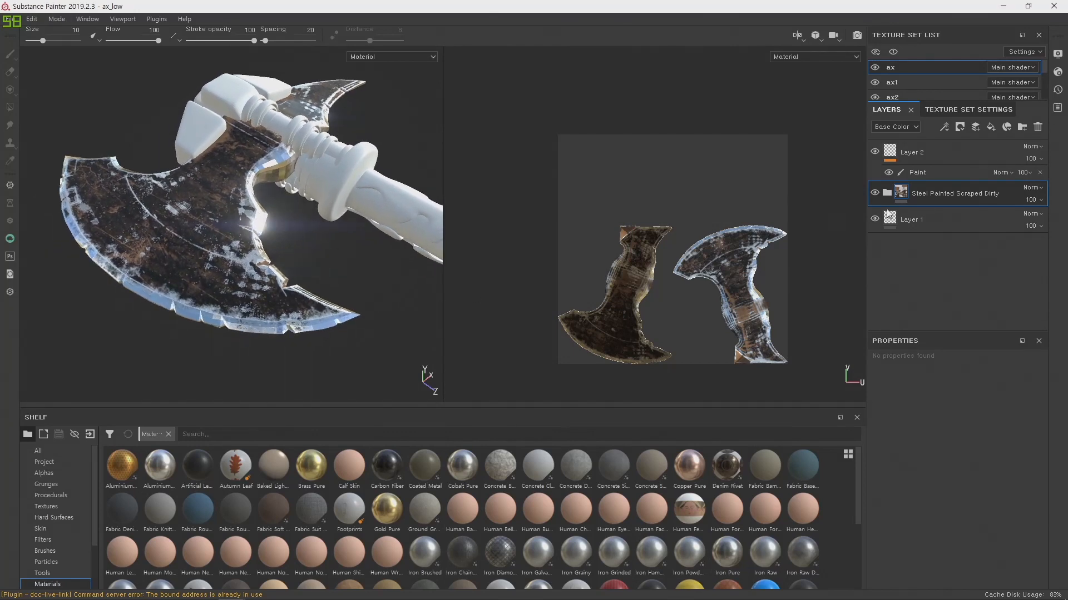
pyautogui.click(954, 170)
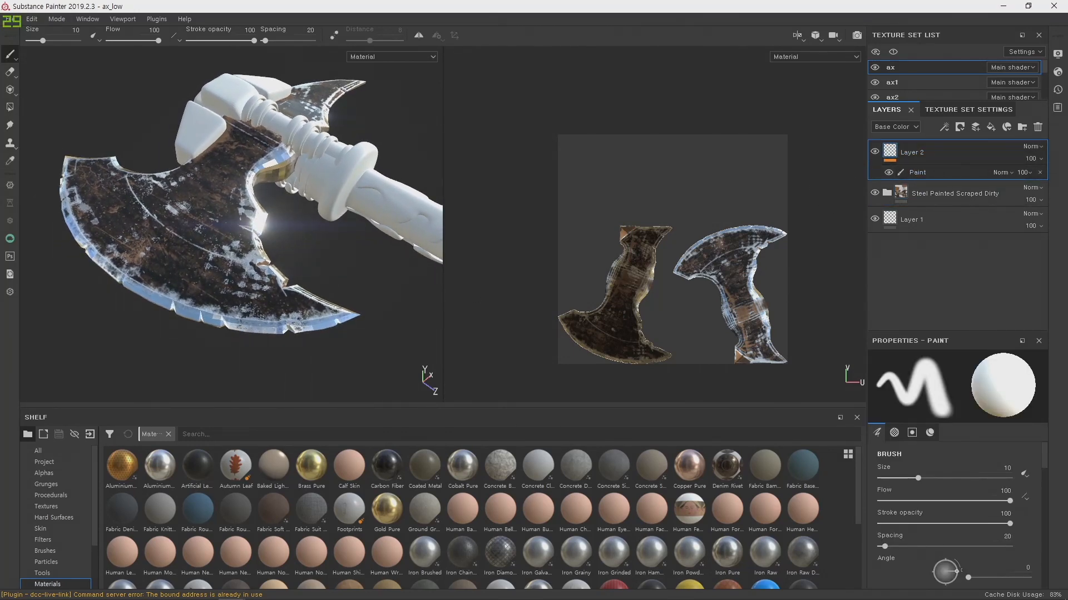
pyautogui.moveTo(239, 287)
pyautogui.keyDown('alt'); pyautogui.mouseDown()
pyautogui.moveTo(282, 300)
pyautogui.moveTo(216, 311)
pyautogui.moveTo(272, 292)
pyautogui.mouseUp(); pyautogui.keyUp('alt')
pyautogui.hotkey('ctrl', 'z')
# Enlarge the brush to 17.3 and stamp a white swirl on the axe blade with a circular brush alpha
pyautogui.click(73, 476)
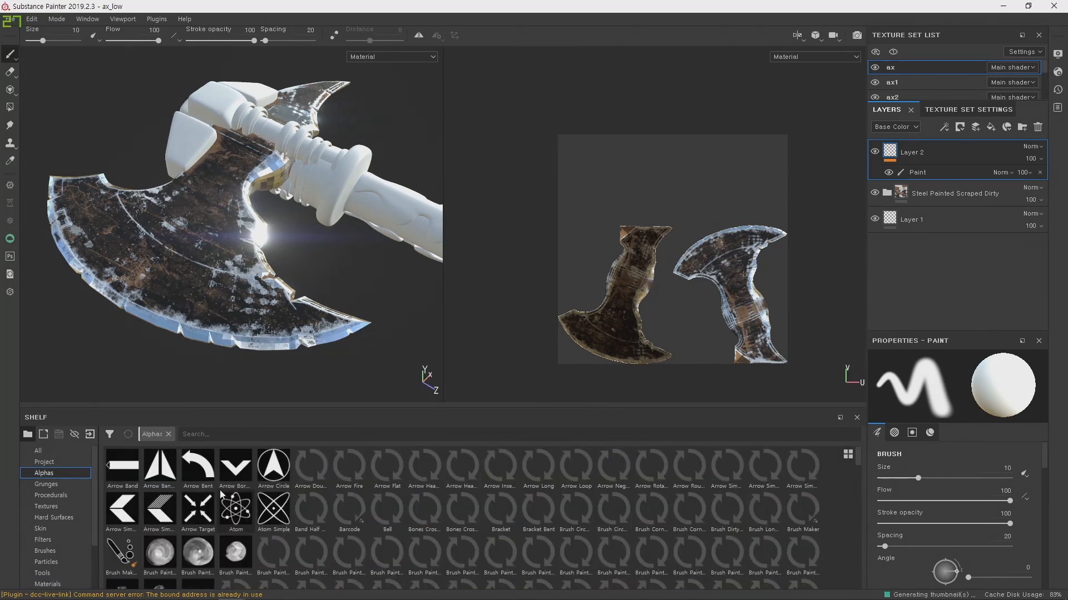
pyautogui.click(273, 466)
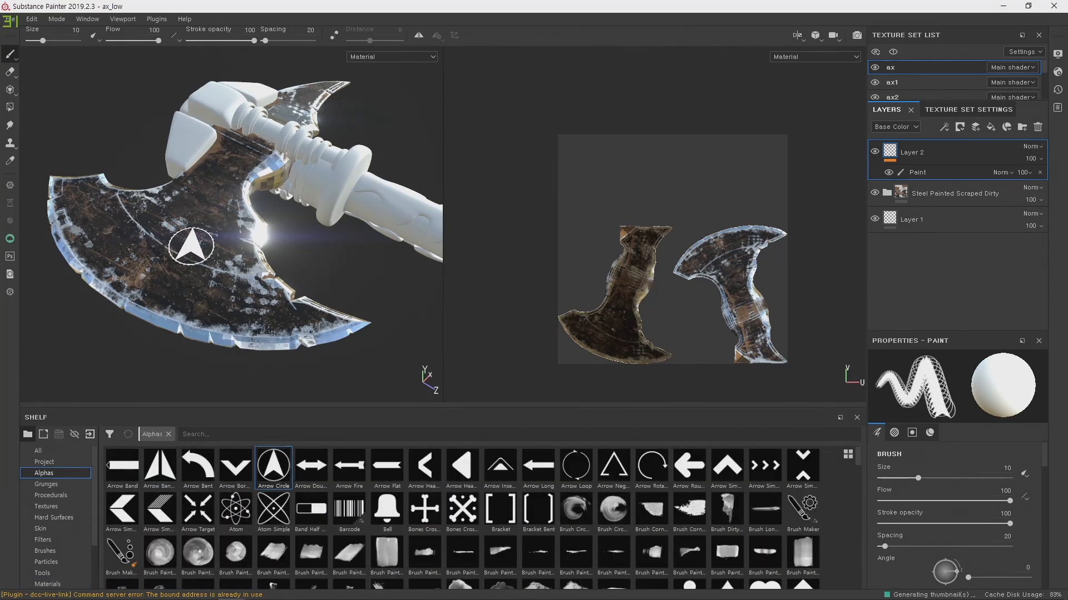
pyautogui.moveTo(199, 239)
pyautogui.keyDown('ctrl'); pyautogui.mouseDown(button='right')
pyautogui.moveTo(184, 234)
pyautogui.moveTo(182, 267)
pyautogui.mouseUp(button='right'); pyautogui.keyUp('ctrl')
pyautogui.keyDown('alt'); pyautogui.moveTo(181, 266); pyautogui.dragTo(299, 283); pyautogui.keyUp('alt')
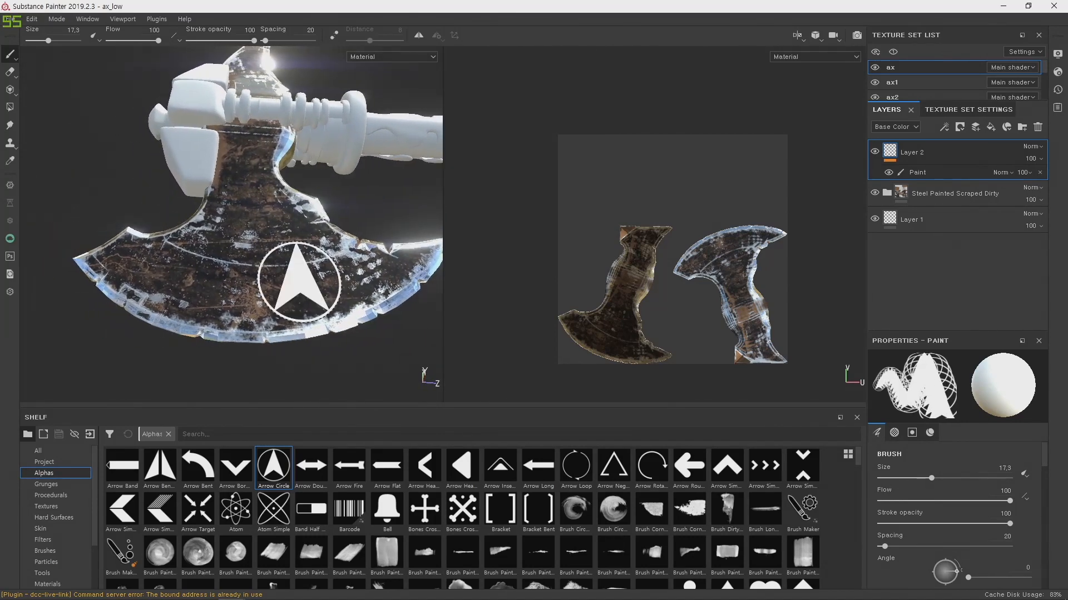
pyautogui.click(575, 517)
pyautogui.click(250, 302)
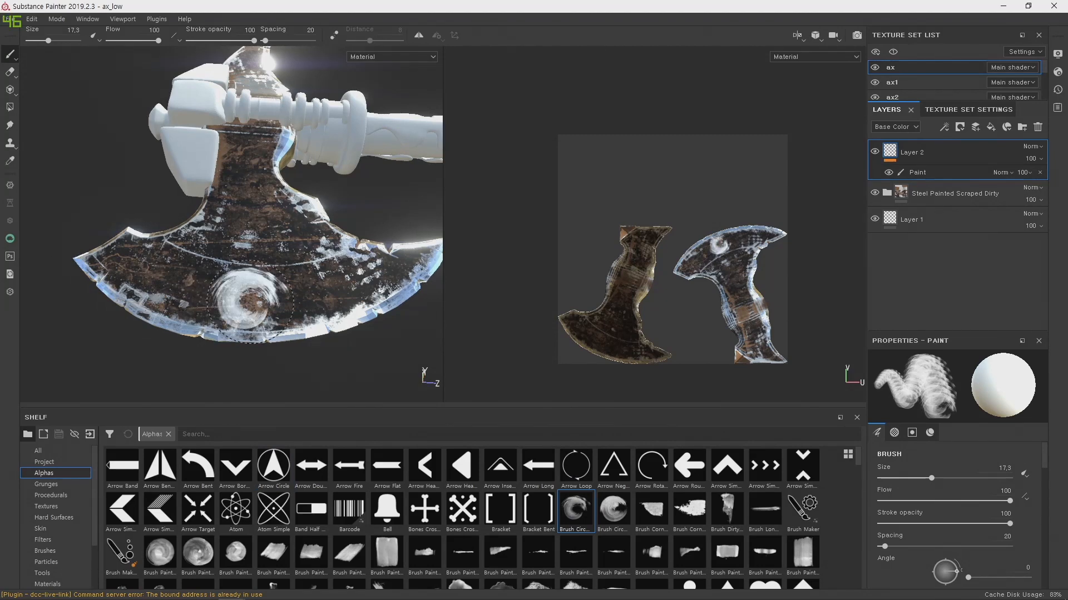
# Reduce the brush size to 10 and stamp a second, smaller white swirl on the blade nearer the handle
pyautogui.keyDown('alt'); pyautogui.moveTo(395, 342); pyautogui.dragTo(170, 288); pyautogui.keyUp('alt')
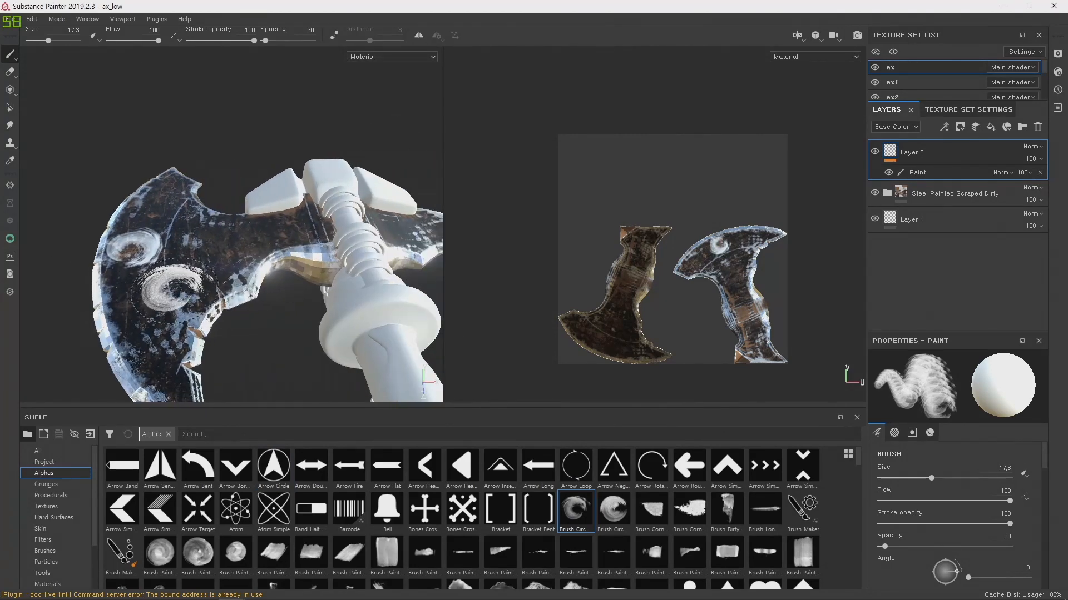
pyautogui.press('[')
pyautogui.press('[')
pyautogui.click(268, 255)
pyautogui.moveTo(268, 255)
pyautogui.keyDown('alt'); pyautogui.mouseDown()
pyautogui.moveTo(230, 242)
pyautogui.moveTo(334, 300)
pyautogui.moveTo(357, 291)
pyautogui.moveTo(434, 328)
pyautogui.mouseUp(); pyautogui.keyUp('alt')
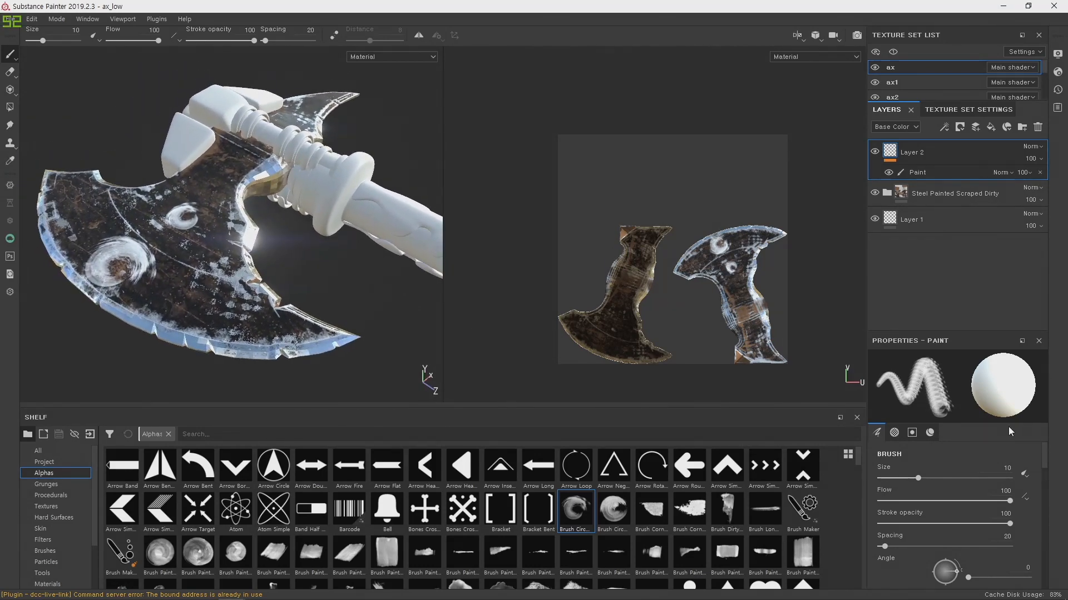
# Set the brush's base color to pure red, test a swirl stamp on the blade and undo it
pyautogui.moveTo(1040, 461)
pyautogui.mouseDown()
pyautogui.moveTo(1046, 538)
pyautogui.moveTo(1058, 520)
pyautogui.moveTo(1058, 550)
pyautogui.mouseUp()
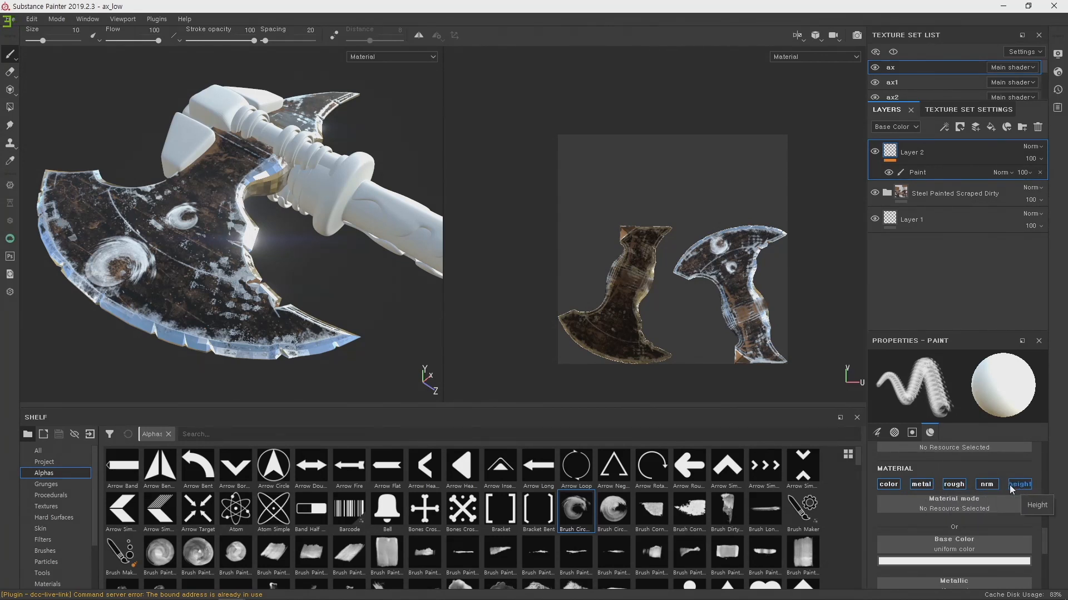
pyautogui.scroll(-3, 994, 530)
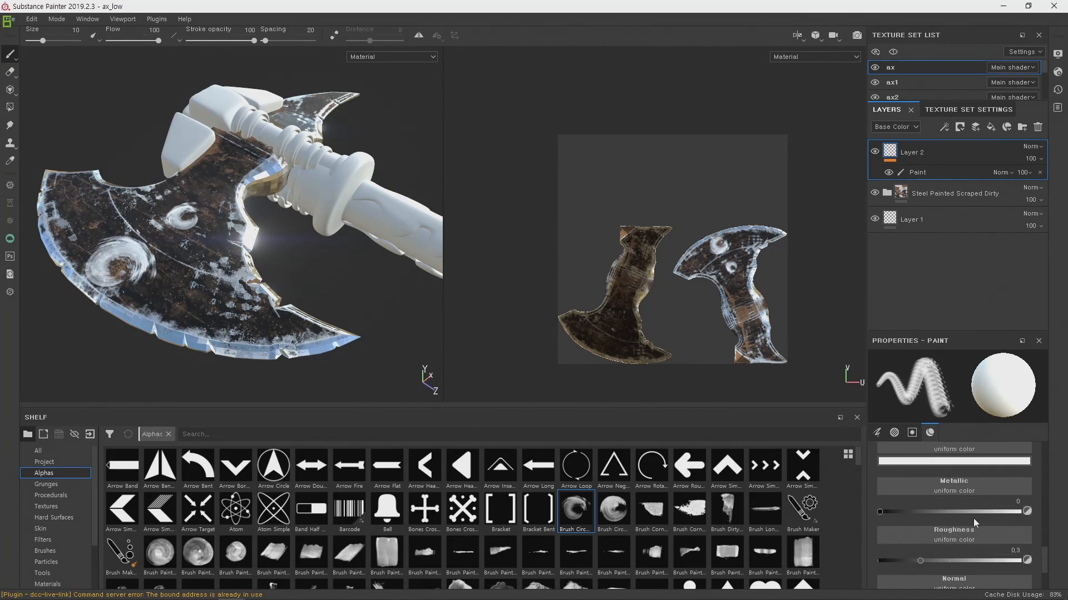
pyautogui.click(964, 466)
pyautogui.click(994, 487)
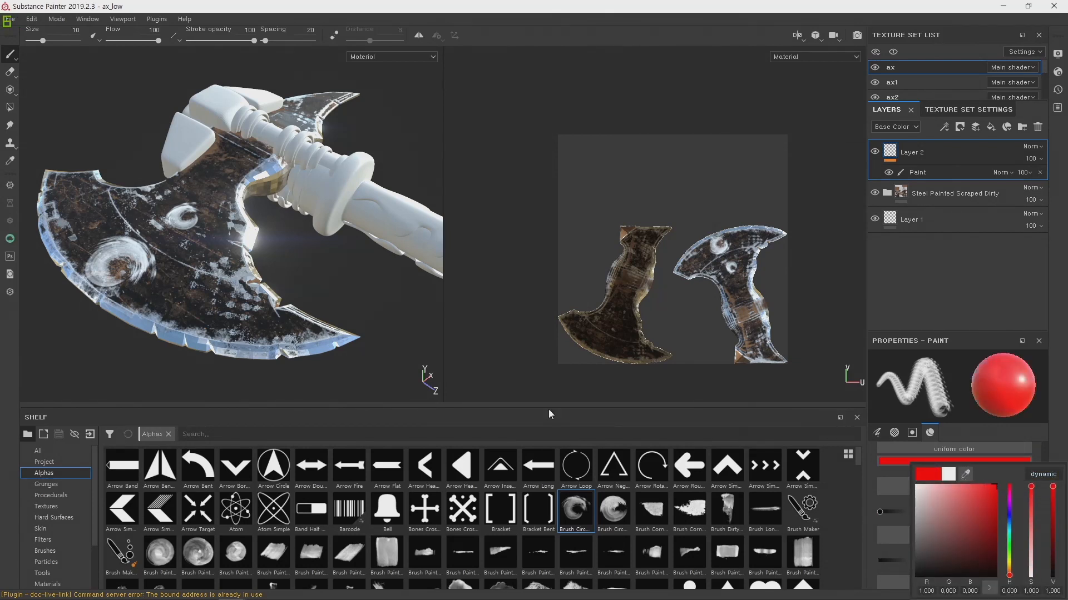
pyautogui.click(187, 247)
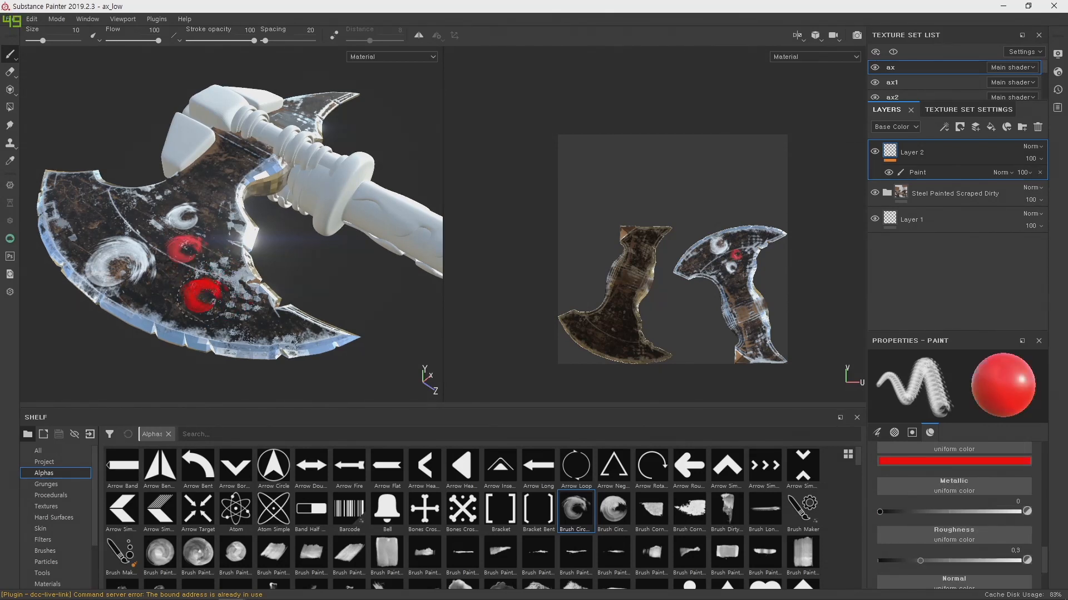
pyautogui.hotkey('ctrl', 'z')
# Set the brush roughness to 0.0661 and height to 0.5875, test the brush on the blade and undo the test stroke
pyautogui.scroll(-2, 973, 531)
pyautogui.moveTo(927, 481); pyautogui.dragTo(886, 486)
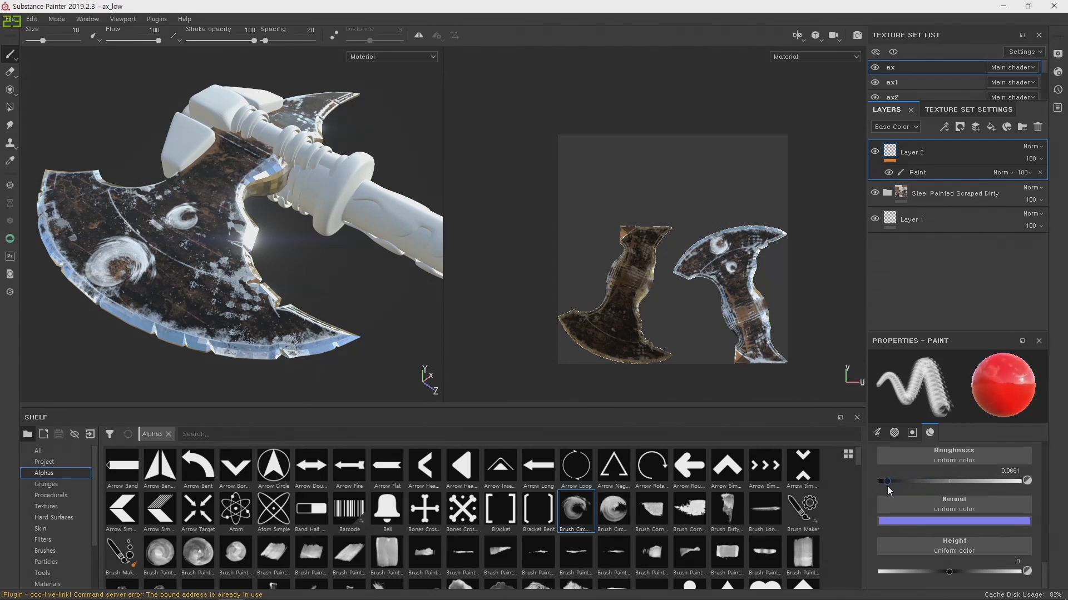
pyautogui.click(198, 270)
pyautogui.moveTo(305, 312)
pyautogui.keyDown('alt'); pyautogui.mouseDown()
pyautogui.moveTo(299, 278)
pyautogui.moveTo(300, 297)
pyautogui.mouseUp(); pyautogui.keyUp('alt')
pyautogui.moveTo(194, 284)
pyautogui.mouseDown()
pyautogui.moveTo(239, 303)
pyautogui.moveTo(167, 278)
pyautogui.moveTo(246, 256)
pyautogui.moveTo(278, 306)
pyautogui.moveTo(284, 247)
pyautogui.moveTo(234, 281)
pyautogui.mouseUp()
pyautogui.hotkey('ctrl', 'z')
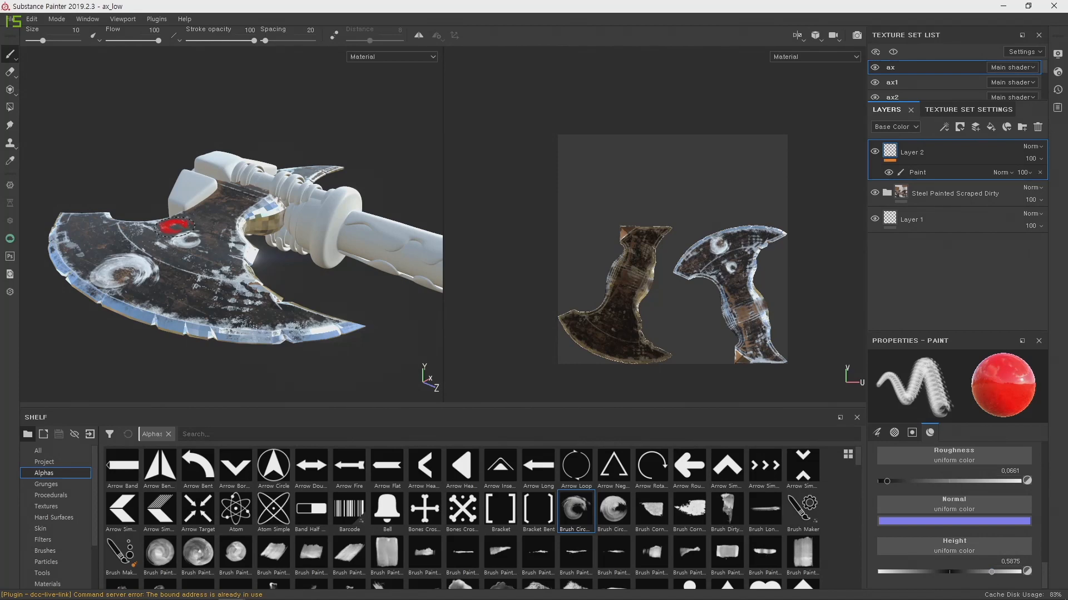
# Stamp two raised red swirls on the blade beside the white ones and inspect their relief up close
pyautogui.keyDown('alt'); pyautogui.moveTo(309, 300); pyautogui.dragTo(296, 278); pyautogui.keyUp('alt')
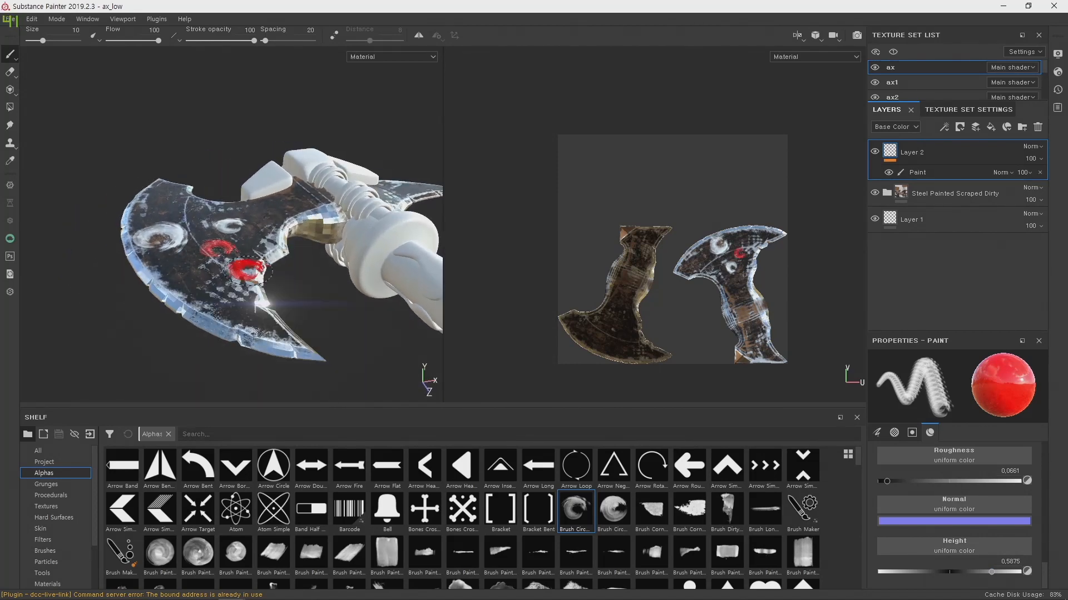
pyautogui.keyDown('alt'); pyautogui.moveTo(271, 238); pyautogui.dragTo(198, 470, button='right'); pyautogui.keyUp('alt')
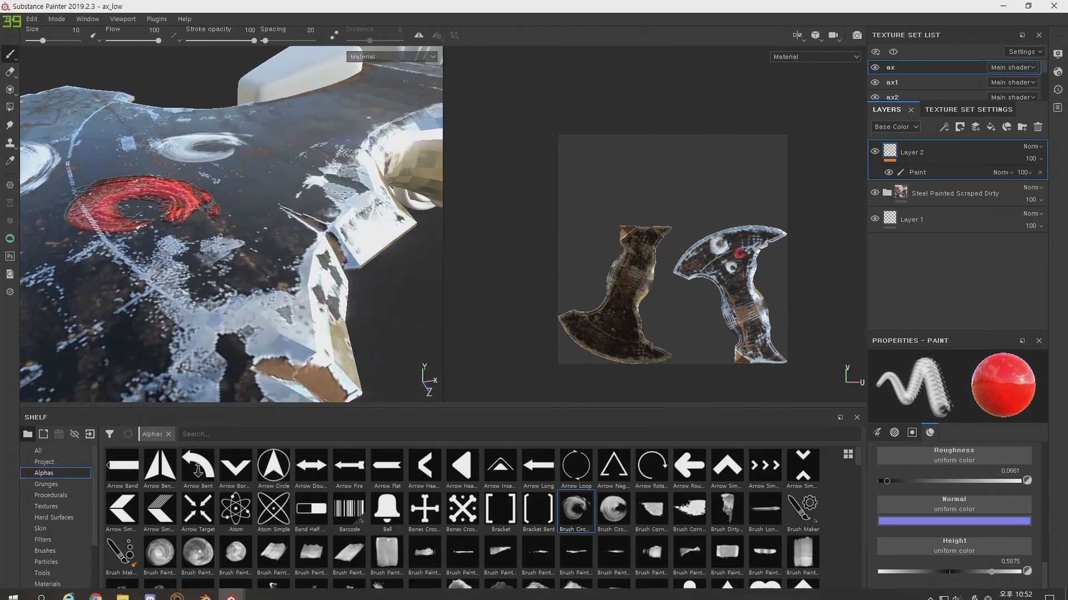
pyautogui.keyDown('alt'); pyautogui.moveTo(334, 311); pyautogui.dragTo(261, 154); pyautogui.keyUp('alt')
pyautogui.moveTo(261, 154)
pyautogui.keyDown('alt'); pyautogui.mouseDown(button='right')
pyautogui.moveTo(239, 136)
pyautogui.moveTo(245, 167)
pyautogui.mouseUp(button='right'); pyautogui.keyUp('alt')
pyautogui.click(246, 268)
pyautogui.keyDown('alt'); pyautogui.moveTo(322, 298); pyautogui.dragTo(350, 301); pyautogui.keyUp('alt')
pyautogui.rightClick(352, 301)
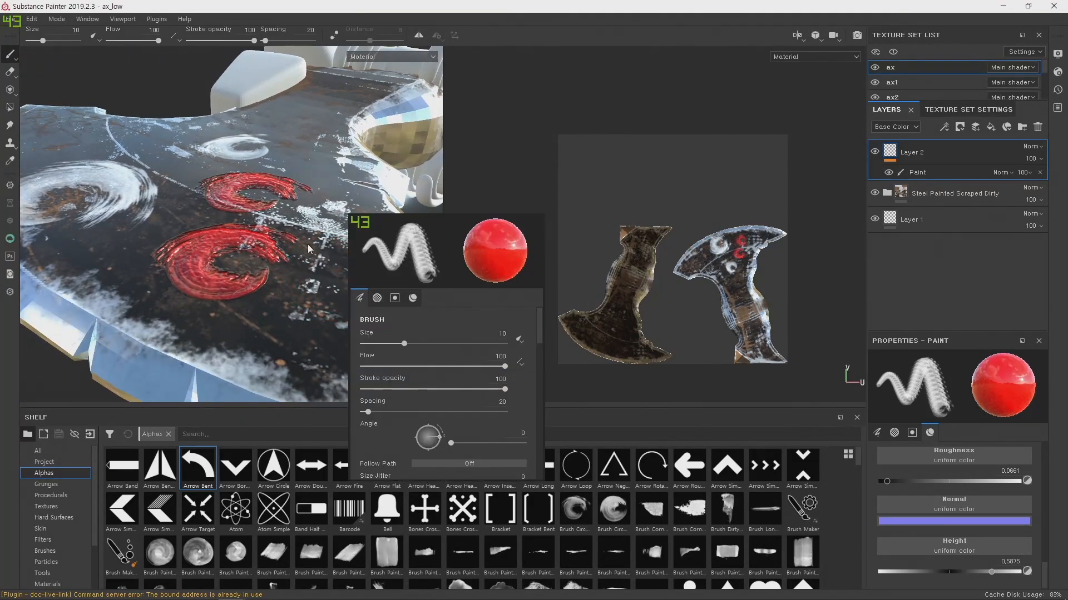
pyautogui.moveTo(295, 256)
pyautogui.keyDown('alt'); pyautogui.mouseDown()
pyautogui.moveTo(183, 222)
pyautogui.moveTo(292, 244)
pyautogui.moveTo(307, 262)
pyautogui.moveTo(202, 168)
pyautogui.mouseUp(); pyautogui.keyUp('alt')
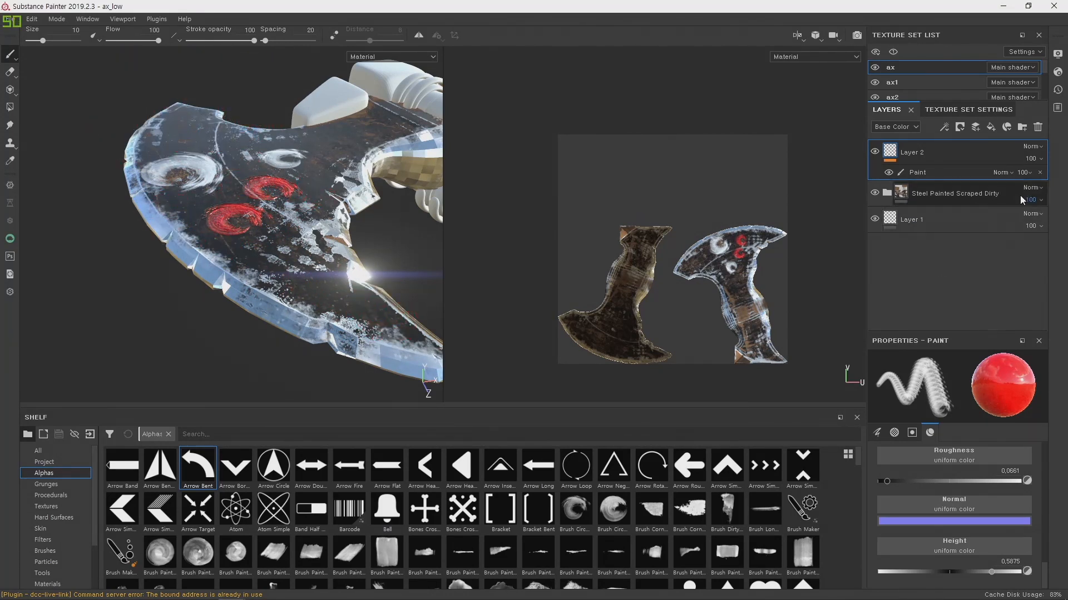
# Review the common baking parameters and high-definition mesh entry for the ax texture set, and close the settings without baking
pyautogui.click(989, 114)
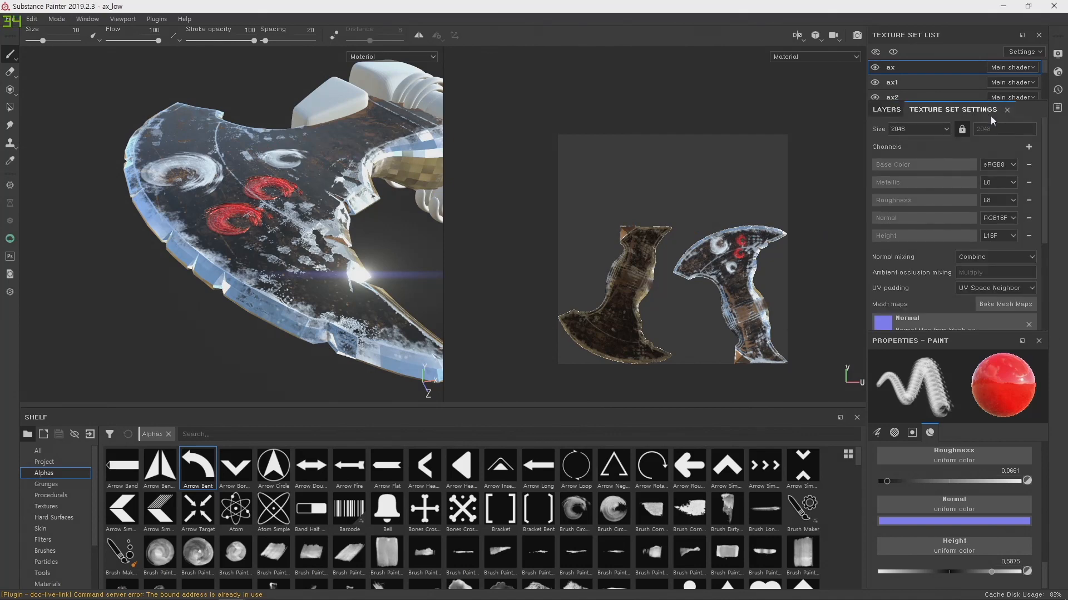
pyautogui.click(1011, 304)
pyautogui.click(376, 200)
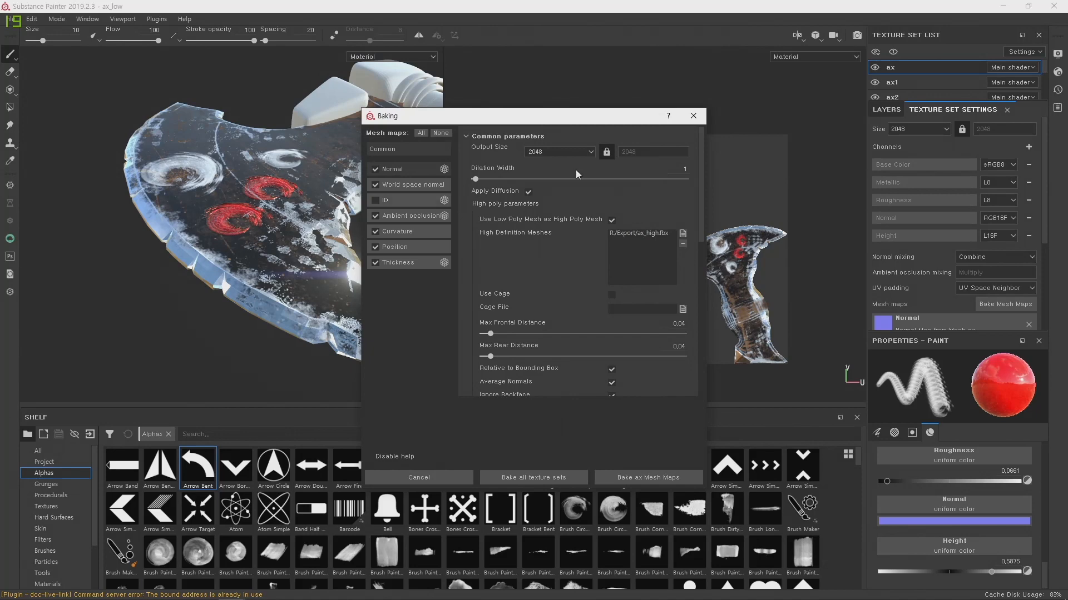
pyautogui.click(692, 118)
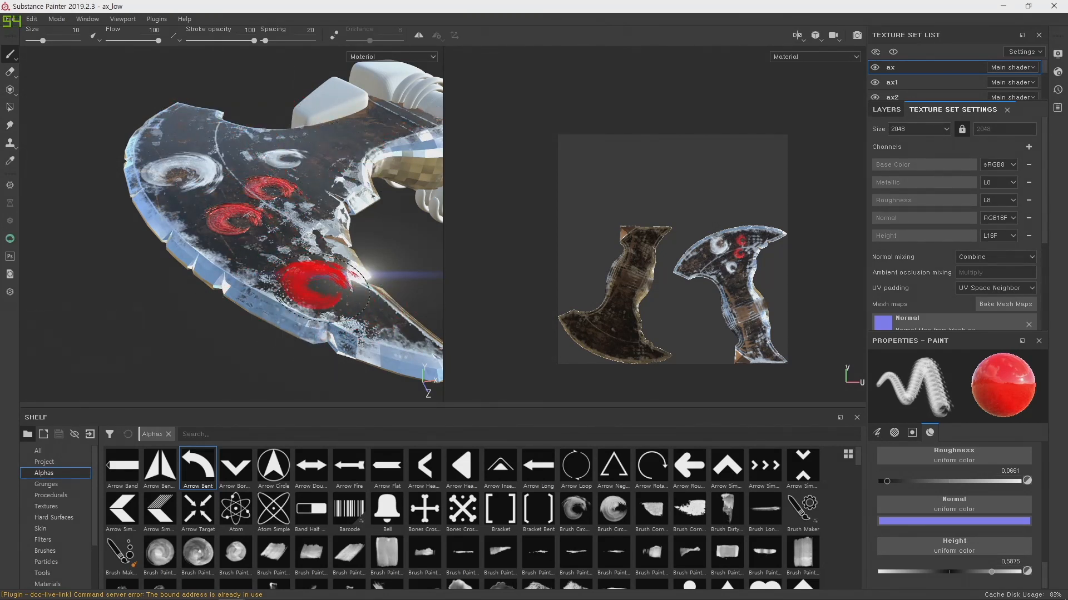
# Make the Steel Painted Scraped Dirty layer folder visible on the ax1 texture set, with the whole axe in view
pyautogui.keyDown('alt'); pyautogui.moveTo(382, 249); pyautogui.dragTo(278, 230, button='middle'); pyautogui.keyUp('alt')
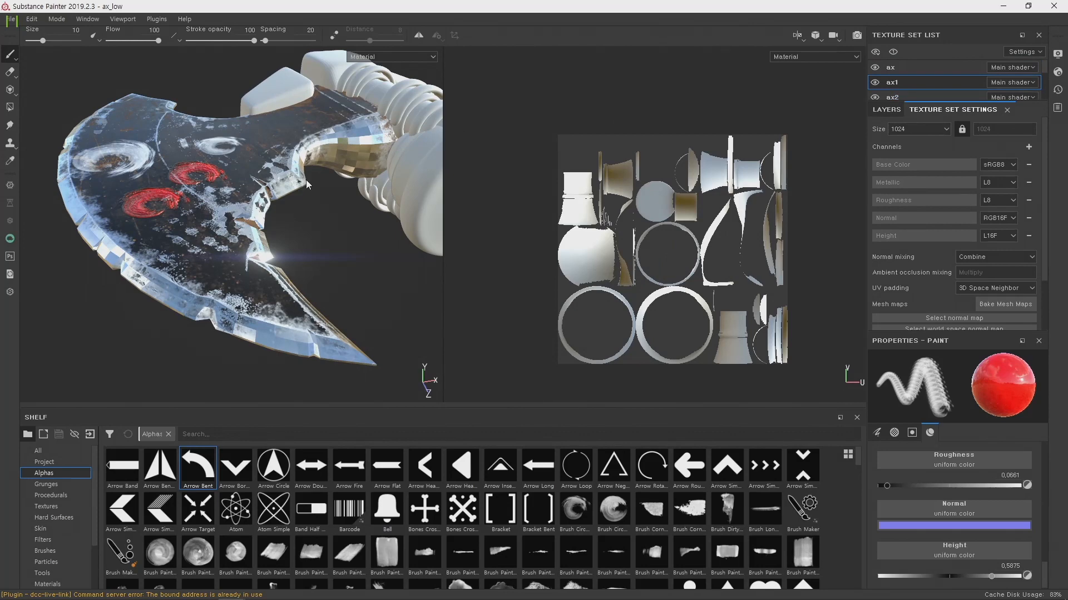
pyautogui.keyDown('alt'); pyautogui.moveTo(305, 183); pyautogui.dragTo(183, 194, button='middle'); pyautogui.keyUp('alt')
pyautogui.keyDown('alt'); pyautogui.moveTo(183, 194); pyautogui.dragTo(266, 204, button='right'); pyautogui.keyUp('alt')
pyautogui.scroll(-5, 272, 200)
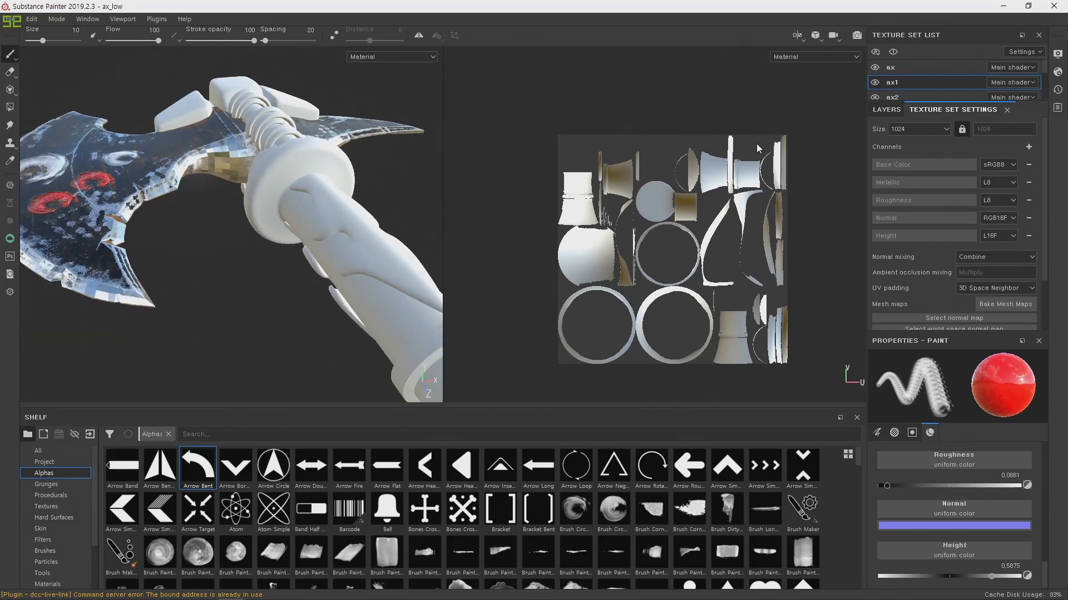
pyautogui.click(887, 109)
pyautogui.keyDown('alt'); pyautogui.moveTo(155, 184); pyautogui.dragTo(175, 193); pyautogui.keyUp('alt')
pyautogui.keyDown('alt'); pyautogui.moveTo(434, 178); pyautogui.dragTo(258, 55, button='right'); pyautogui.keyUp('alt')
pyautogui.keyDown('alt'); pyautogui.moveTo(355, 253); pyautogui.dragTo(333, 158, button='right'); pyautogui.keyUp('alt')
pyautogui.keyDown('alt'); pyautogui.moveTo(333, 159); pyautogui.dragTo(362, 219); pyautogui.keyUp('alt')
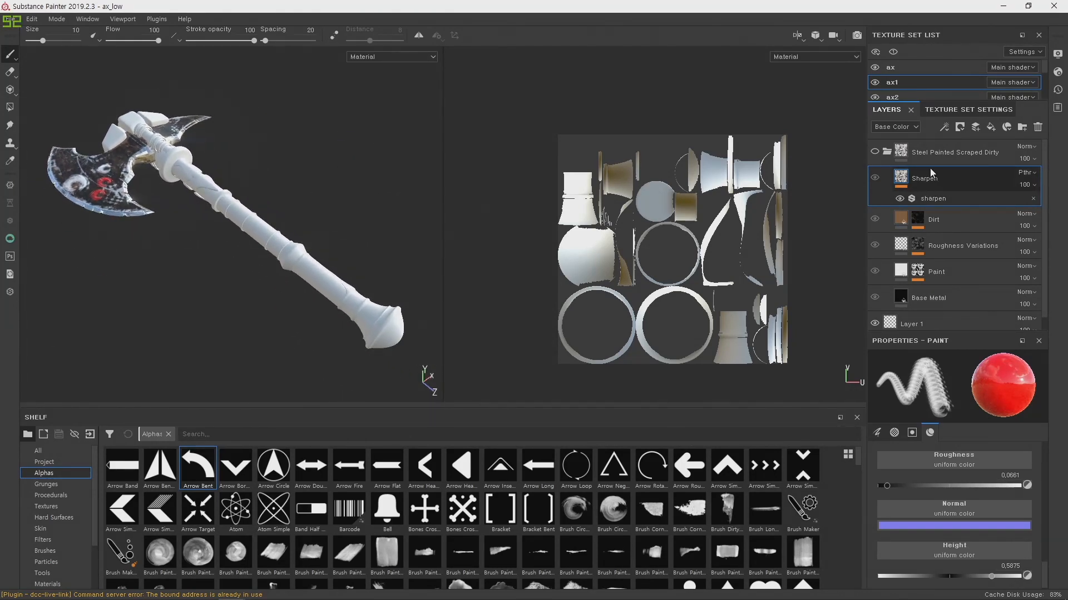
pyautogui.click(874, 152)
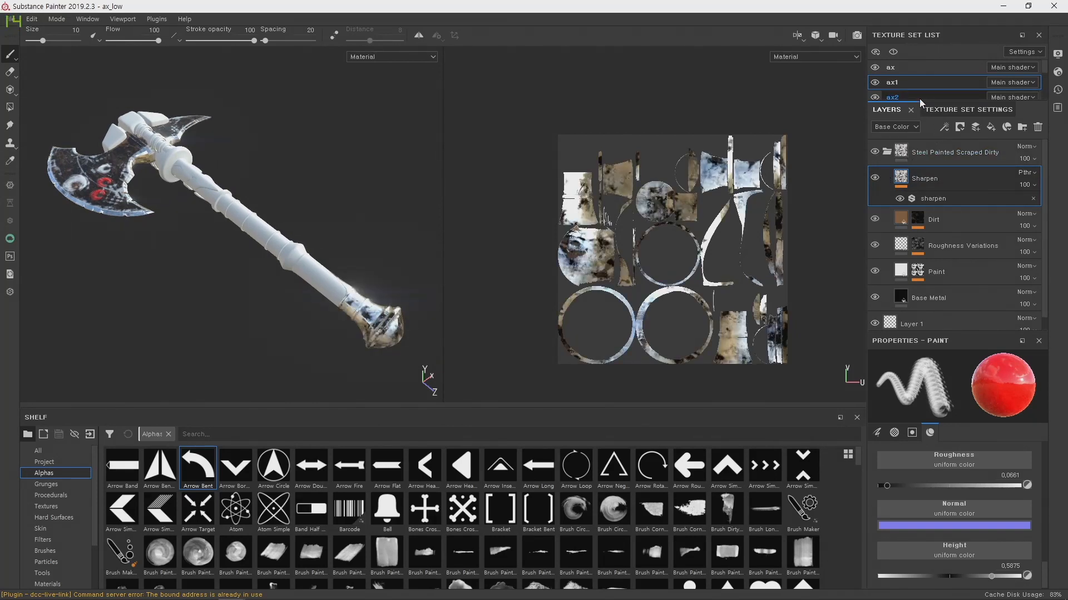
# Make the Steel Painted Scraped Dirty layer folders visible on the ax2, ax5, ax6, ax4 and ax3 texture sets
pyautogui.click(875, 152)
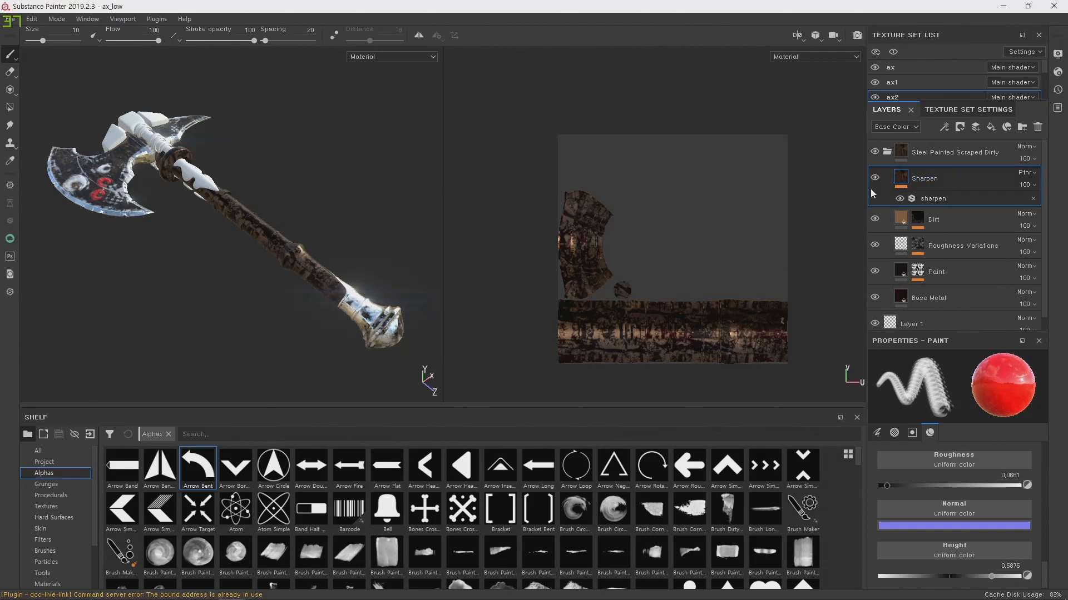
pyautogui.scroll(-3, 928, 85)
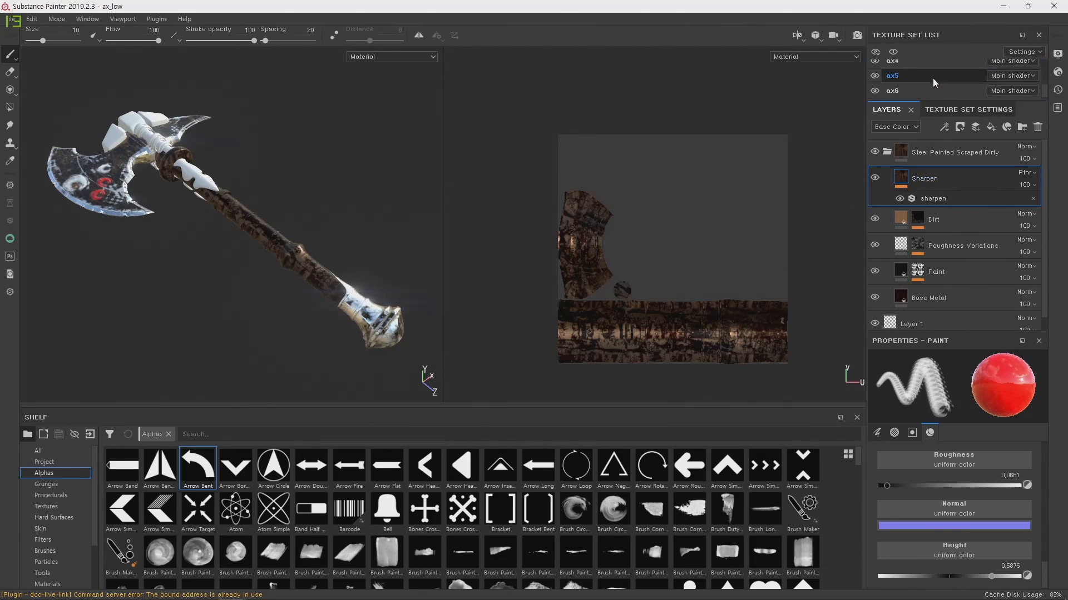
pyautogui.click(905, 77)
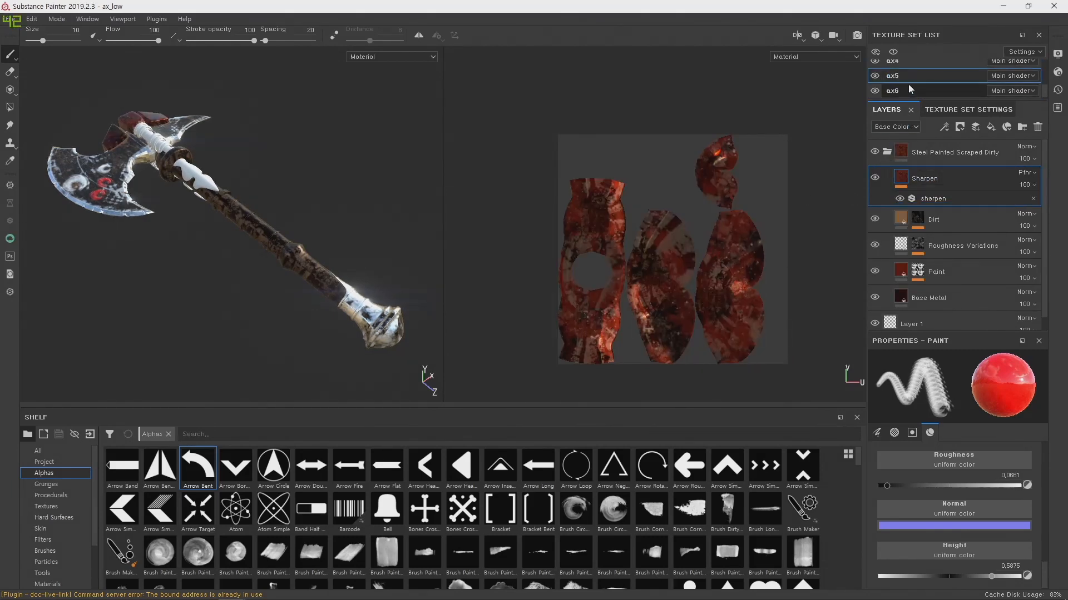
pyautogui.scroll(-1, 928, 94)
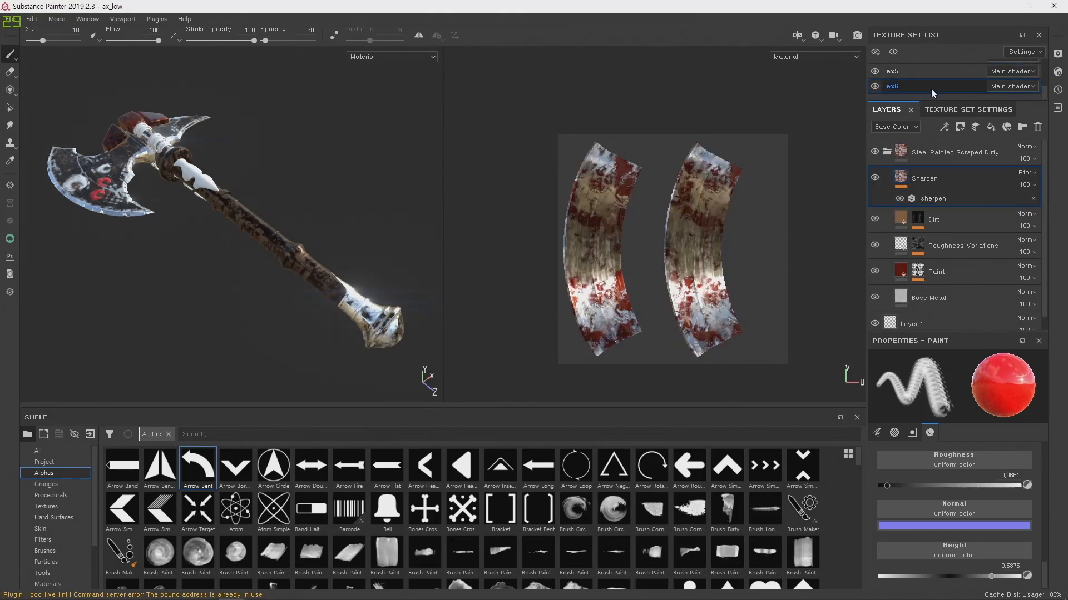
pyautogui.click(910, 72)
pyautogui.scroll(2, 907, 81)
pyautogui.click(906, 87)
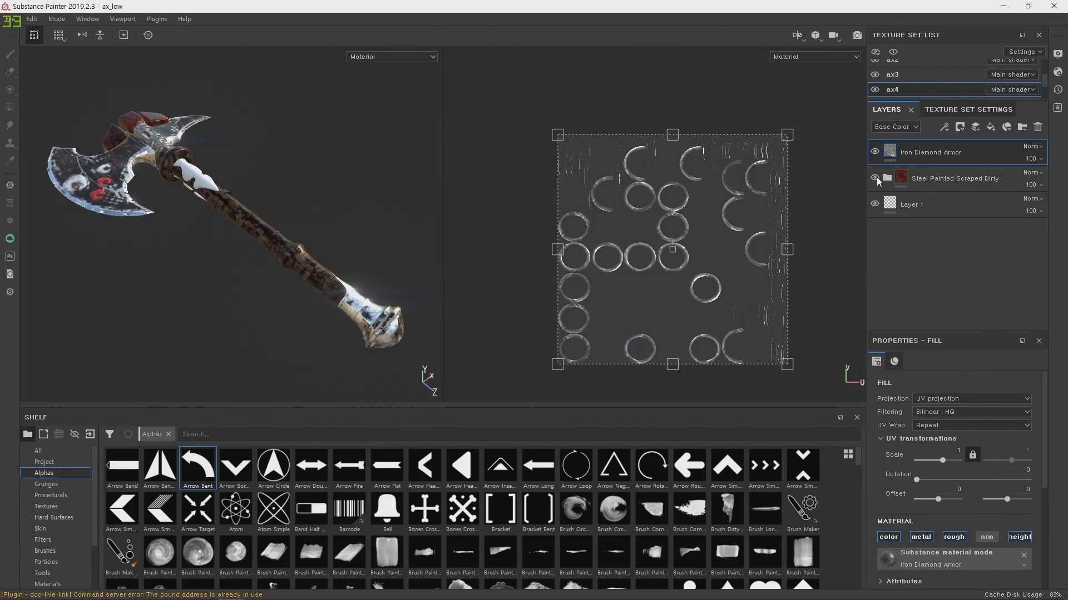
pyautogui.click(897, 78)
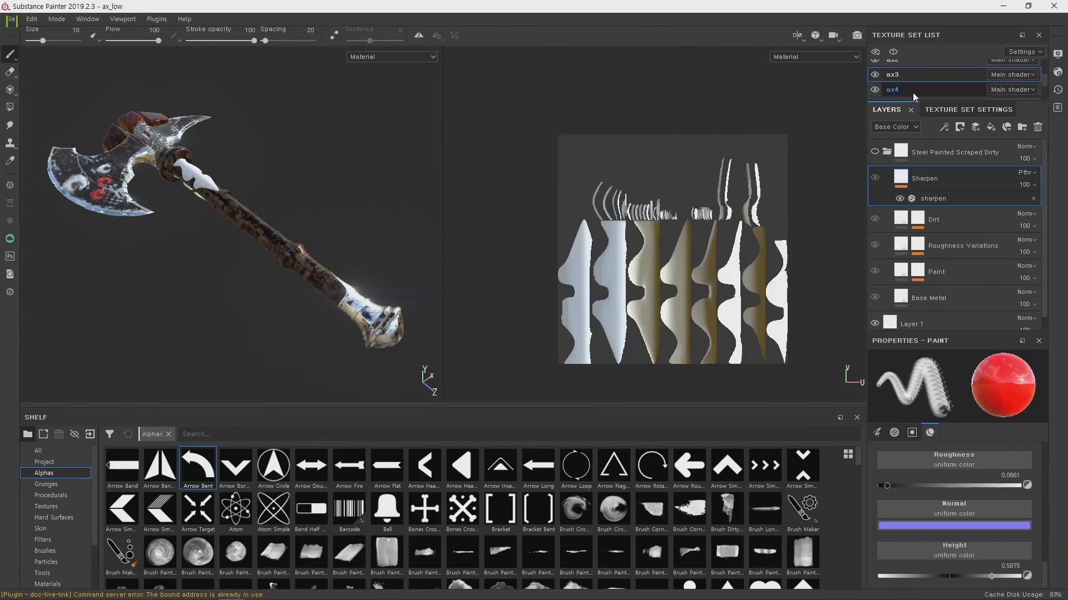
pyautogui.click(888, 152)
pyautogui.moveTo(308, 197)
pyautogui.keyDown('alt'); pyautogui.mouseDown()
pyautogui.moveTo(281, 193)
pyautogui.moveTo(298, 205)
pyautogui.moveTo(340, 202)
pyautogui.moveTo(367, 247)
pyautogui.moveTo(348, 292)
pyautogui.moveTo(298, 197)
pyautogui.moveTo(328, 192)
pyautogui.moveTo(229, 195)
pyautogui.moveTo(196, 181)
pyautogui.moveTo(255, 188)
pyautogui.moveTo(261, 173)
pyautogui.moveTo(284, 173)
pyautogui.mouseUp(); pyautogui.keyUp('alt')
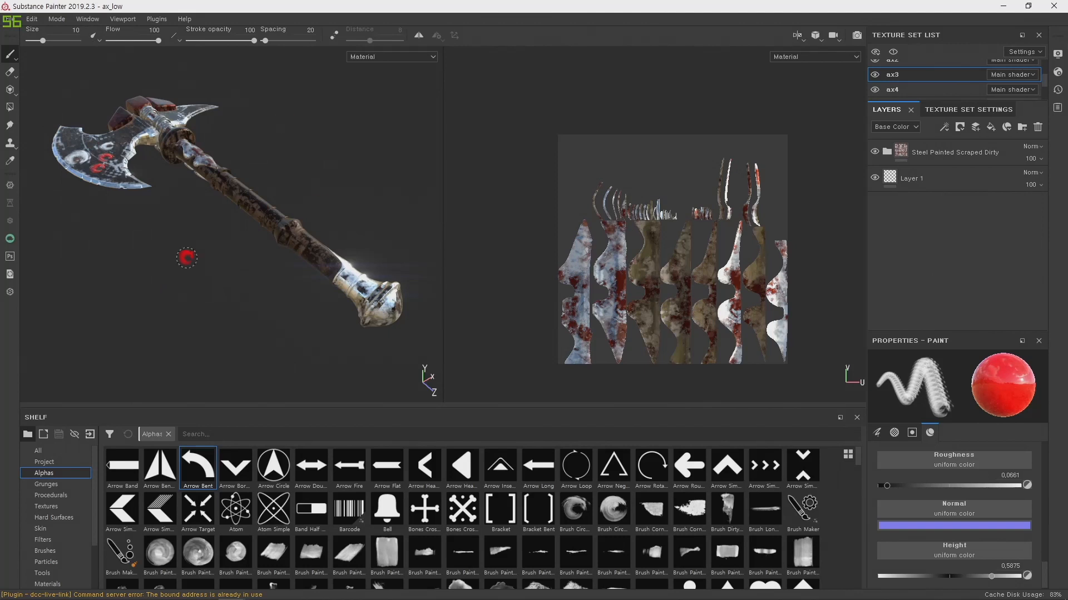
# Review the texture export presets Vray UDIM, Unreal Engine 4 SSS (Packed), Arnold 5 UDIM and PBR MetalRough, and close the export settings without exporting
pyautogui.click(13, 20)
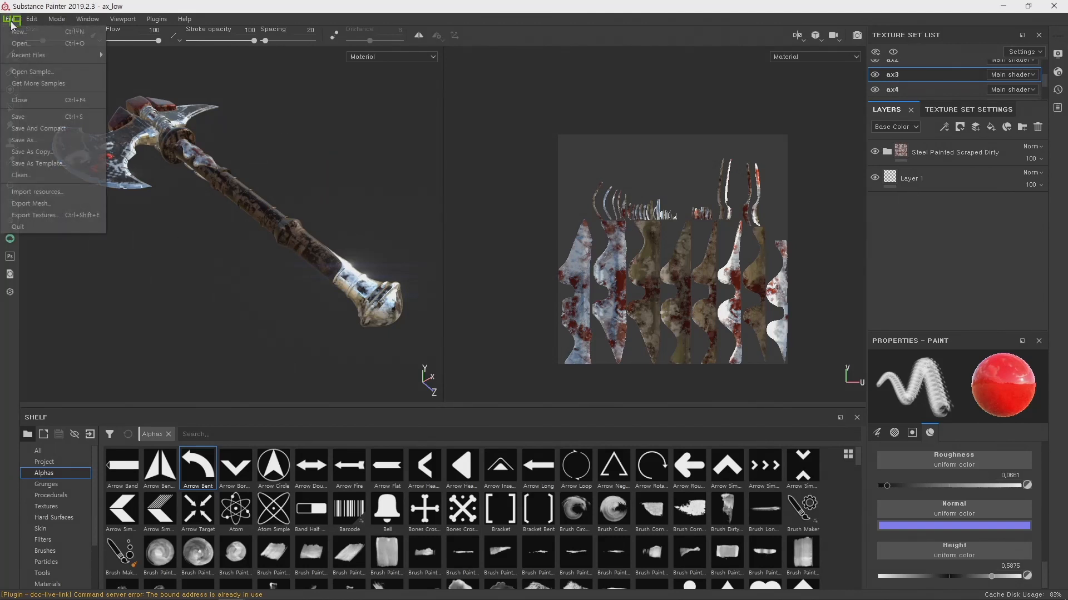
pyautogui.click(57, 217)
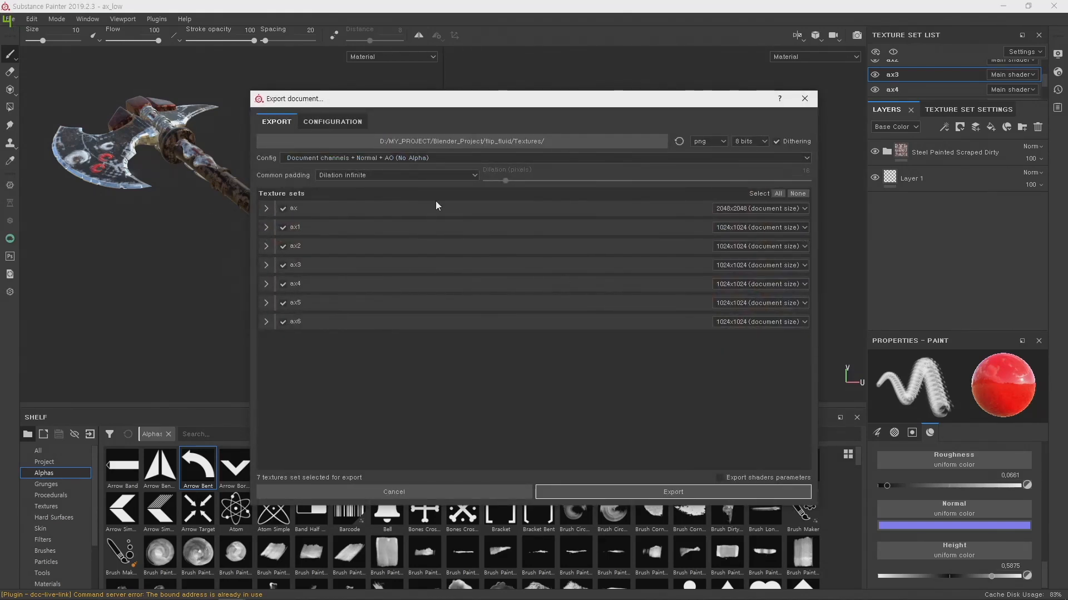
pyautogui.click(338, 122)
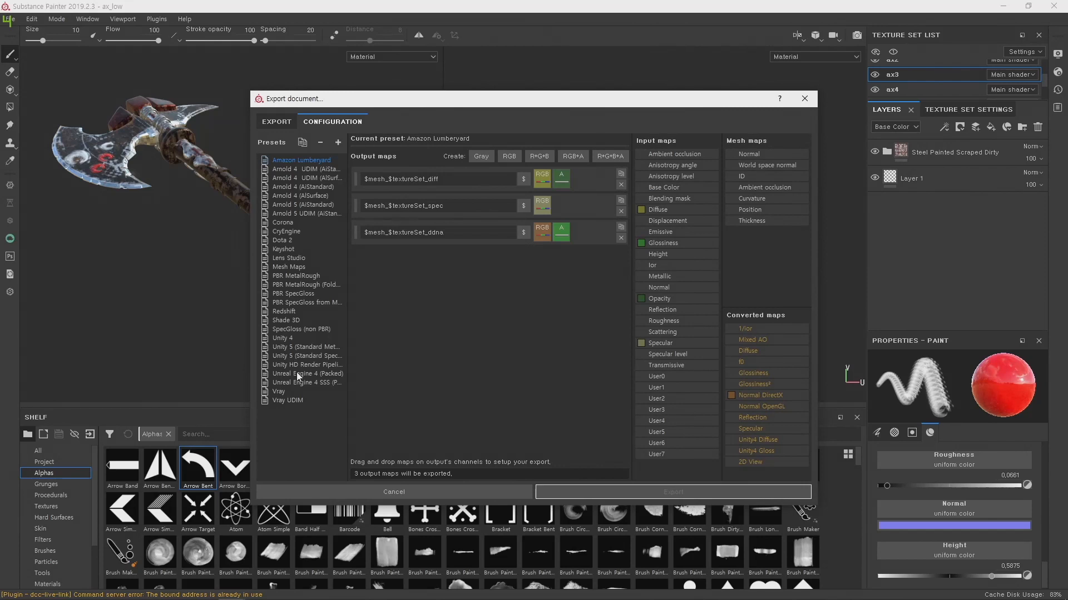
pyautogui.click(286, 401)
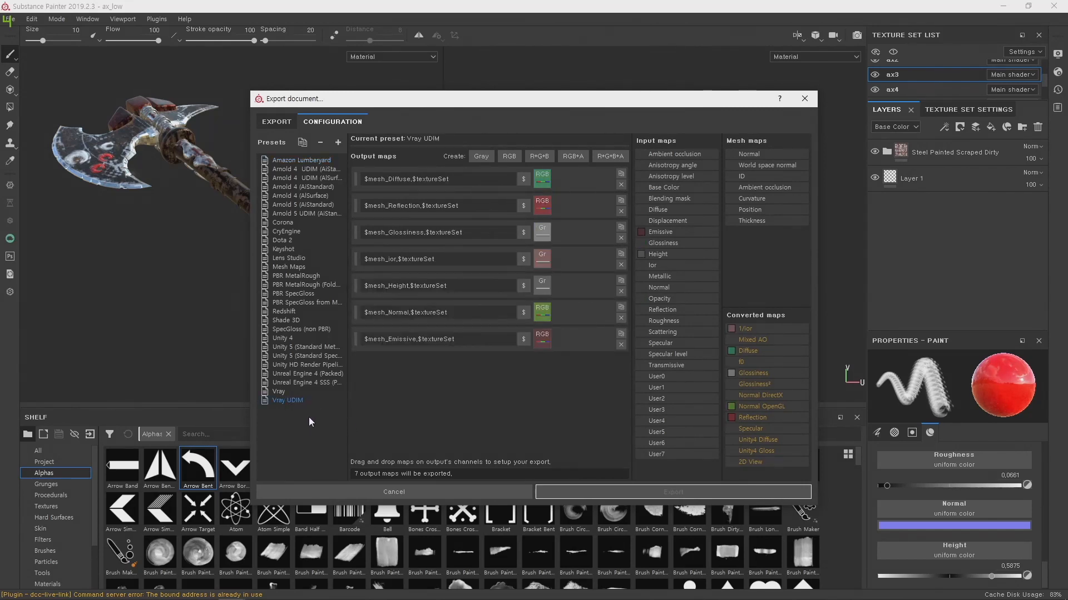
pyautogui.click(309, 383)
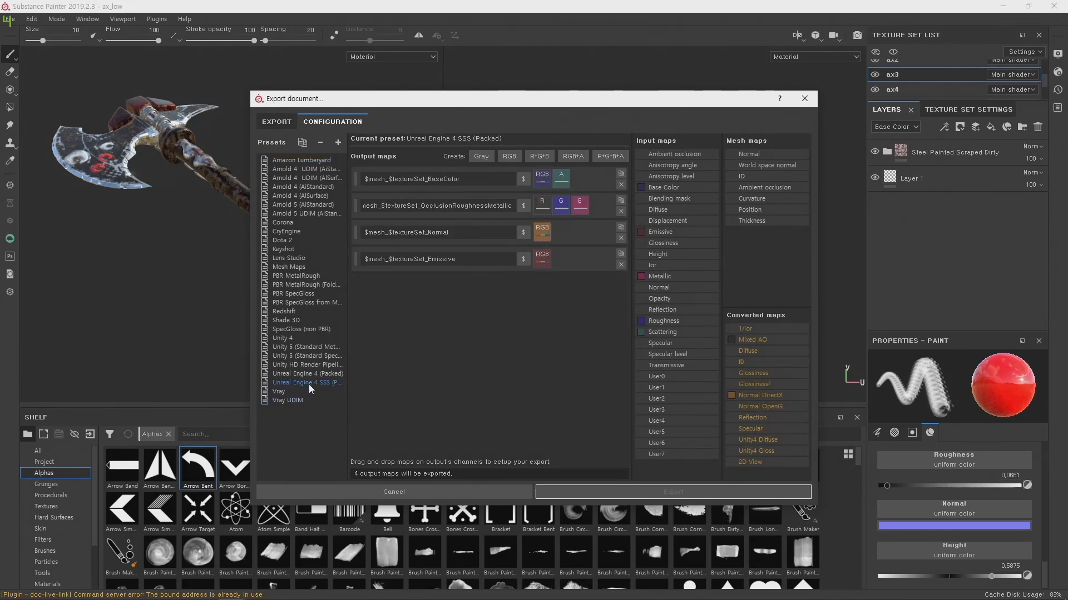
pyautogui.click(290, 213)
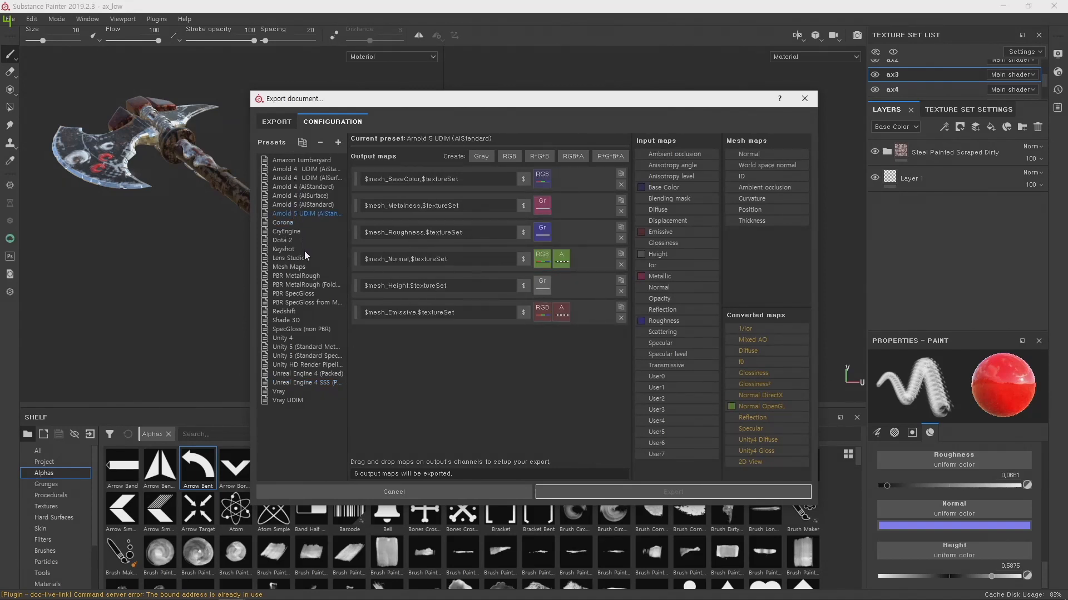
pyautogui.click(305, 276)
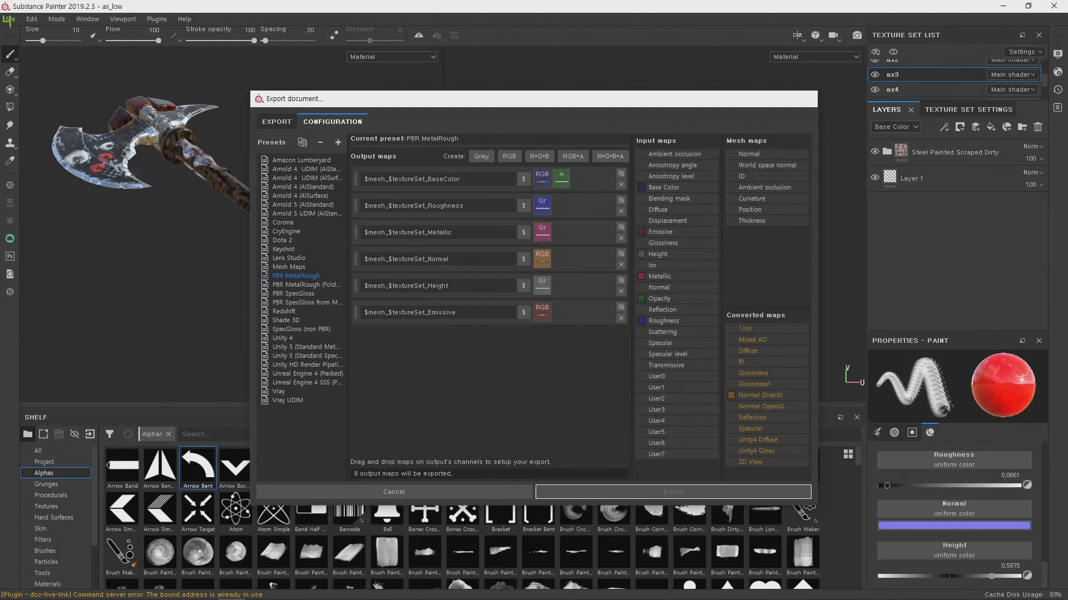
pyautogui.click(804, 99)
# Render the whole axe in Iray mode and show the camera's post-effects settings in a widened settings area
pyautogui.keyDown('alt'); pyautogui.moveTo(345, 232); pyautogui.dragTo(326, 199); pyautogui.keyUp('alt')
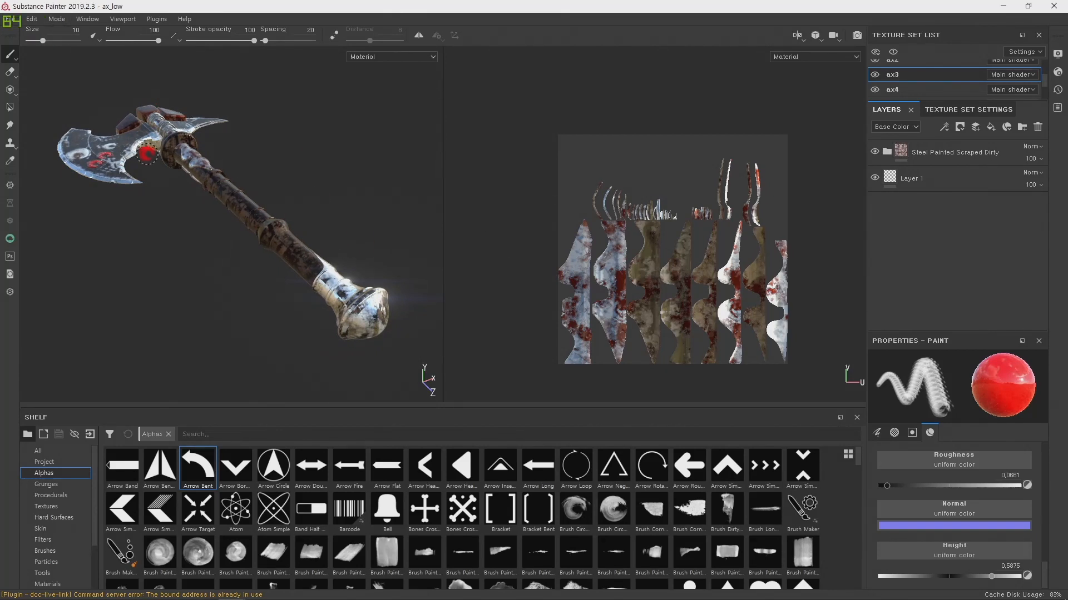
pyautogui.click(57, 19)
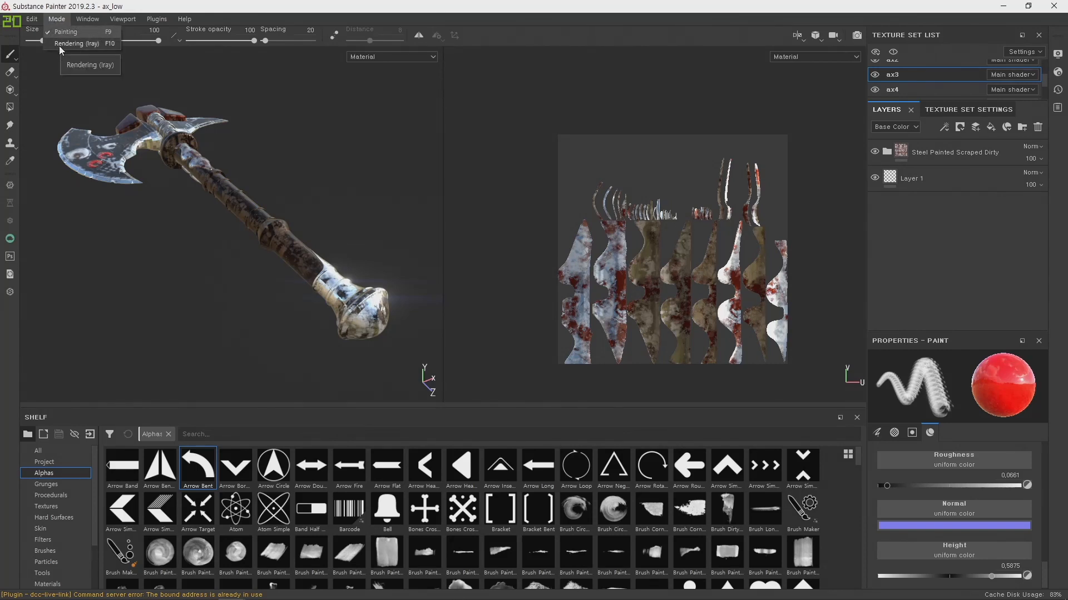
pyautogui.press('Escape')
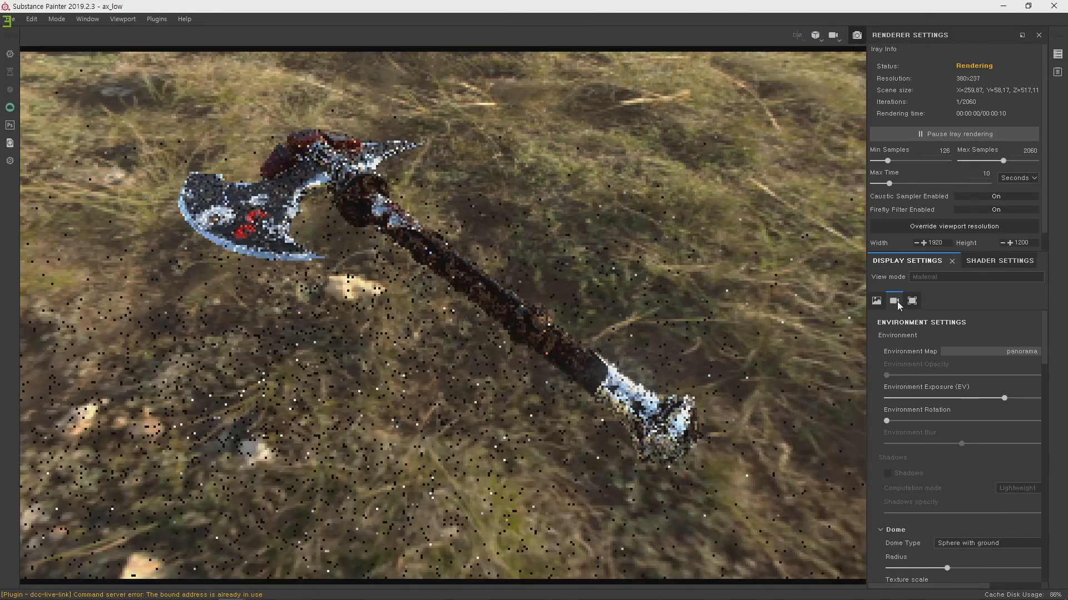
pyautogui.click(896, 302)
pyautogui.scroll(-2, 960, 410)
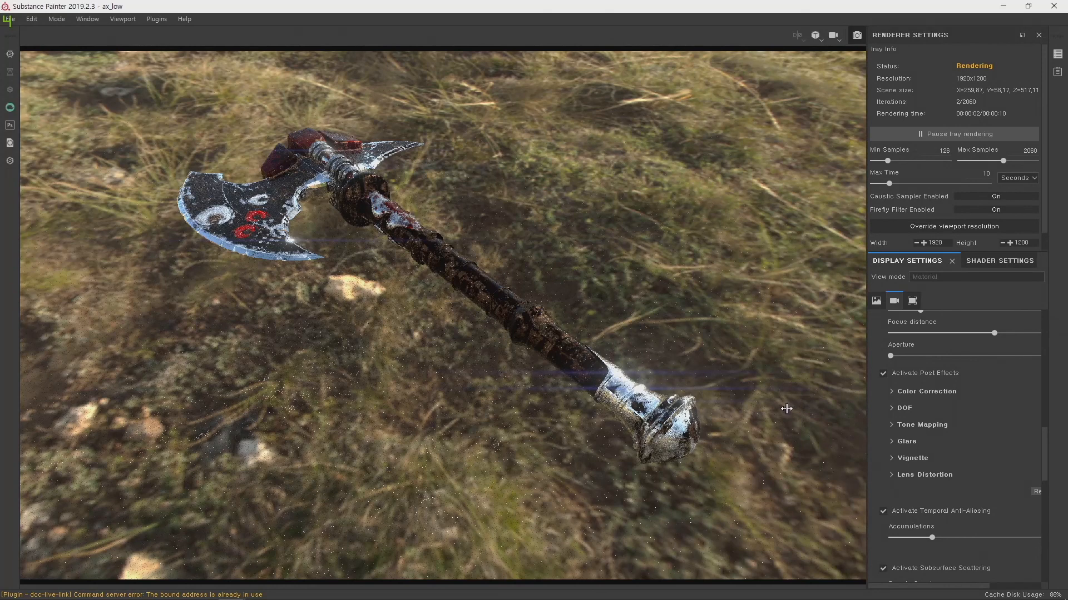
pyautogui.moveTo(866, 409); pyautogui.dragTo(785, 409)
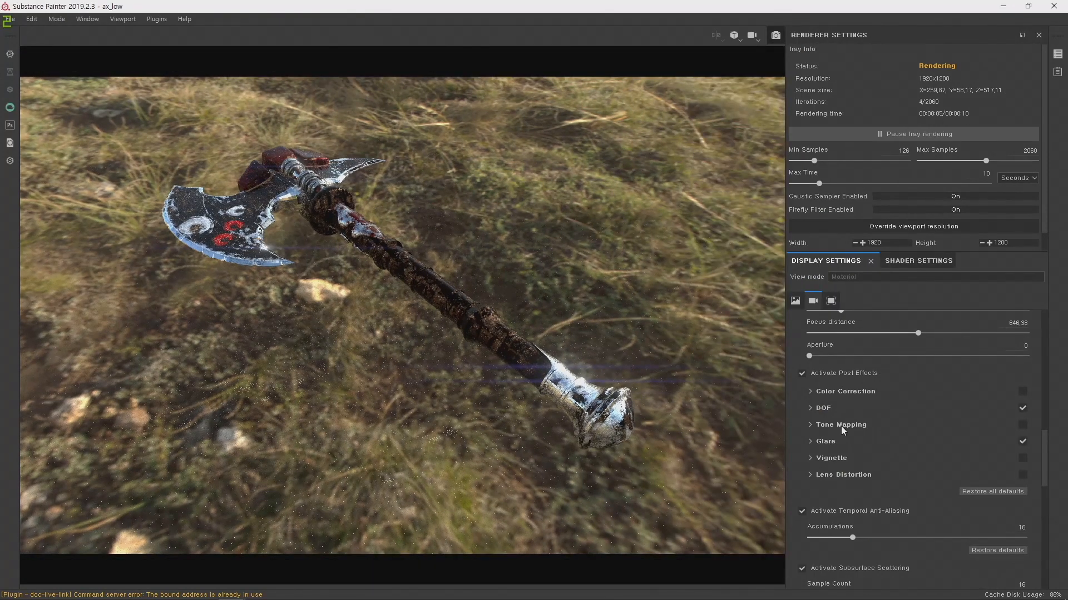
# Toggle the DOF post effect off and back on, and view the rendered axe from a lower angle
pyautogui.click(1021, 407)
pyautogui.click(1022, 408)
pyautogui.keyDown('alt'); pyautogui.moveTo(389, 313); pyautogui.dragTo(451, 281); pyautogui.keyUp('alt')
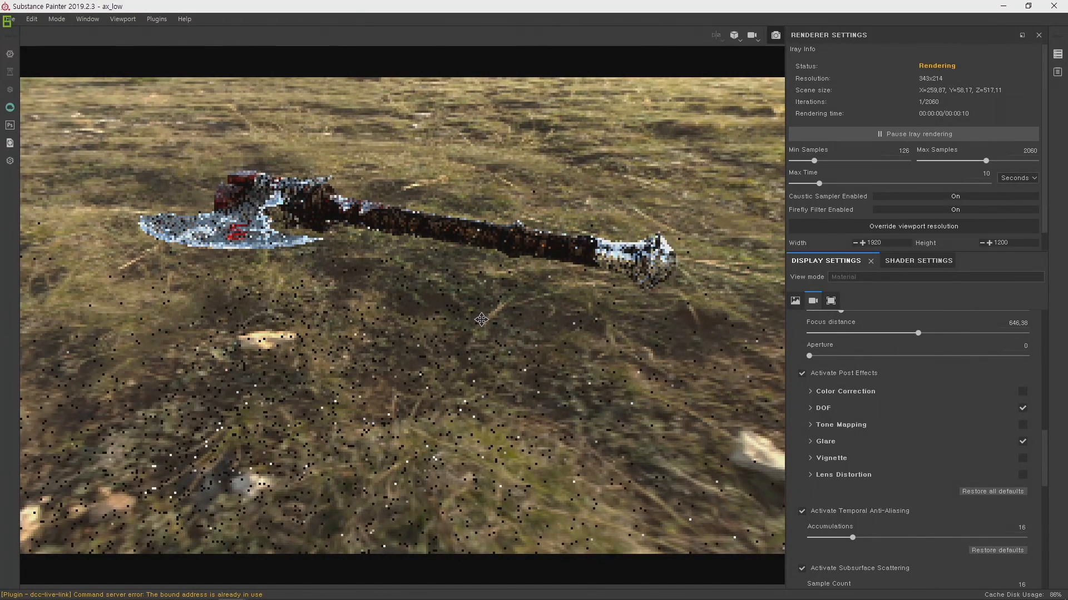
pyautogui.press('alt')
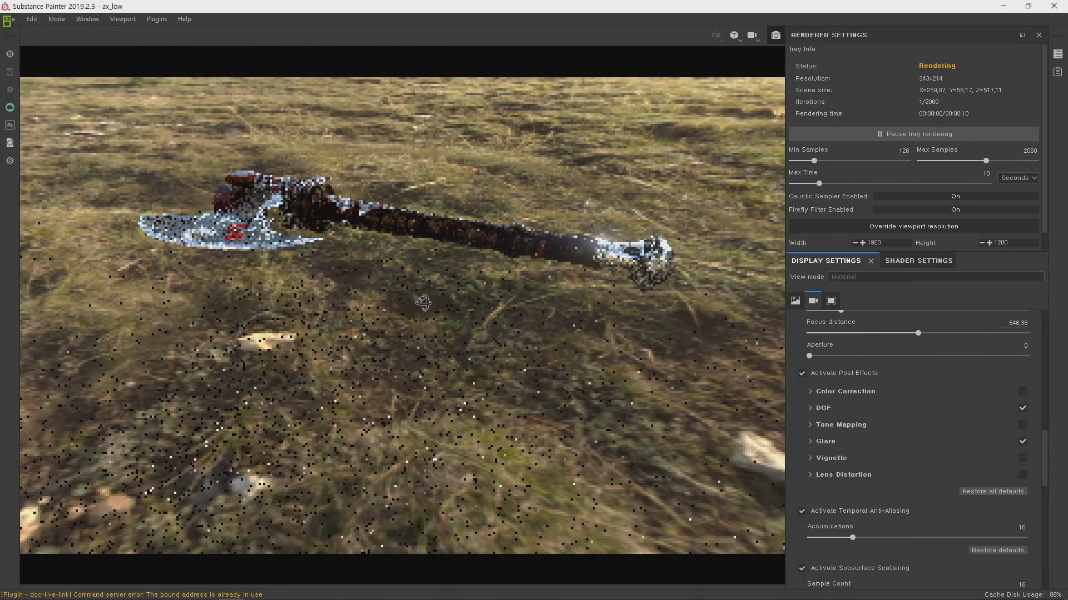
pyautogui.keyDown('alt'); pyautogui.moveTo(424, 302); pyautogui.dragTo(424, 296); pyautogui.keyUp('alt')
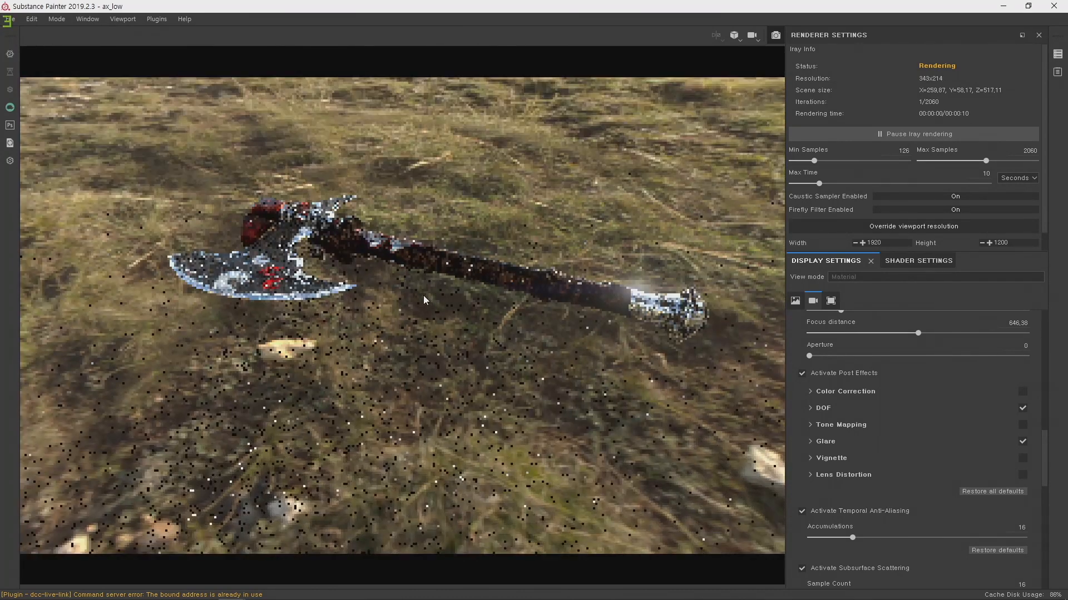